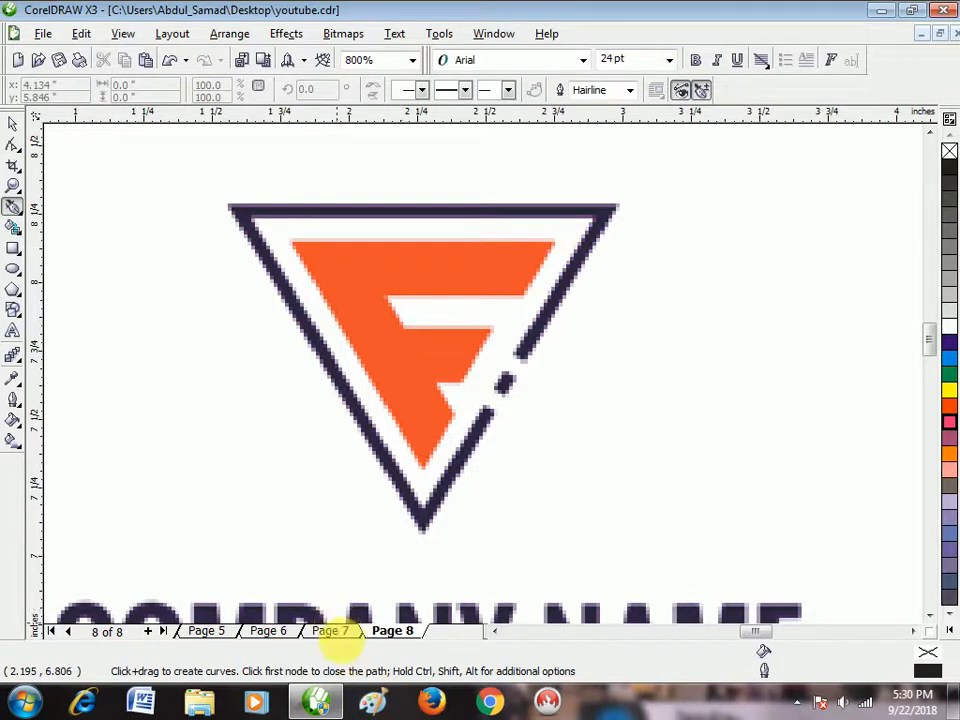
Step: Look over the finished alphabetic logos on Page 7
{"action": "left_click", "coordinate": [330, 631]}
{"action": "scroll", "coordinate": [503, 358], "scroll_direction": "down", "scroll_amount": 3}
{"action": "scroll", "coordinate": [486, 380], "scroll_direction": "up", "scroll_amount": 1}
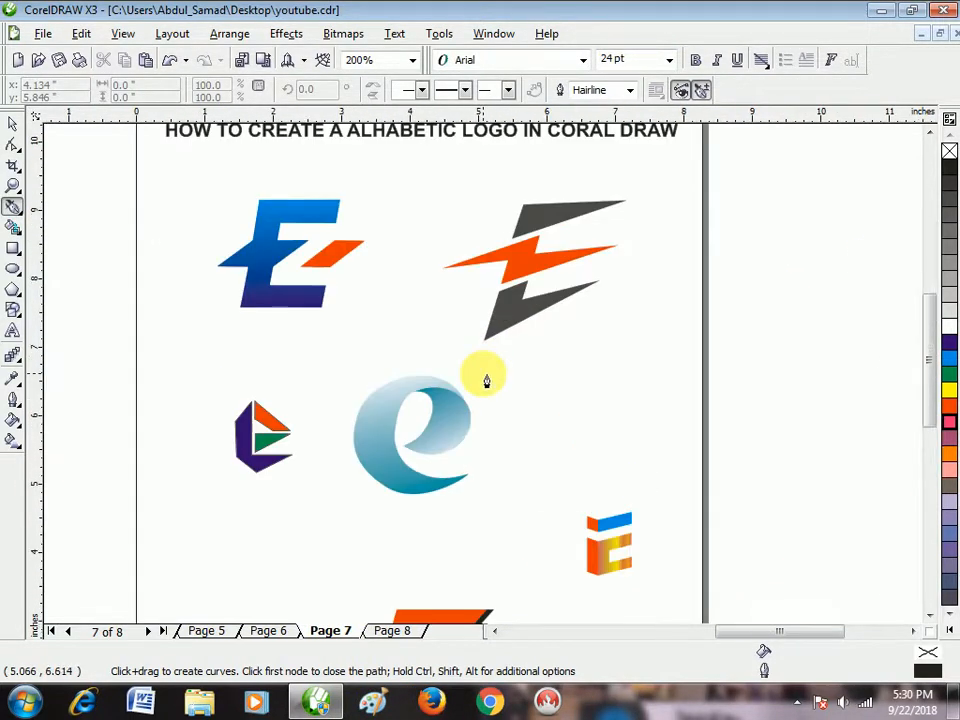
{"action": "scroll", "coordinate": [487, 380], "scroll_direction": "down", "scroll_amount": 1}
{"action": "scroll", "coordinate": [487, 380], "scroll_direction": "up", "scroll_amount": 1}
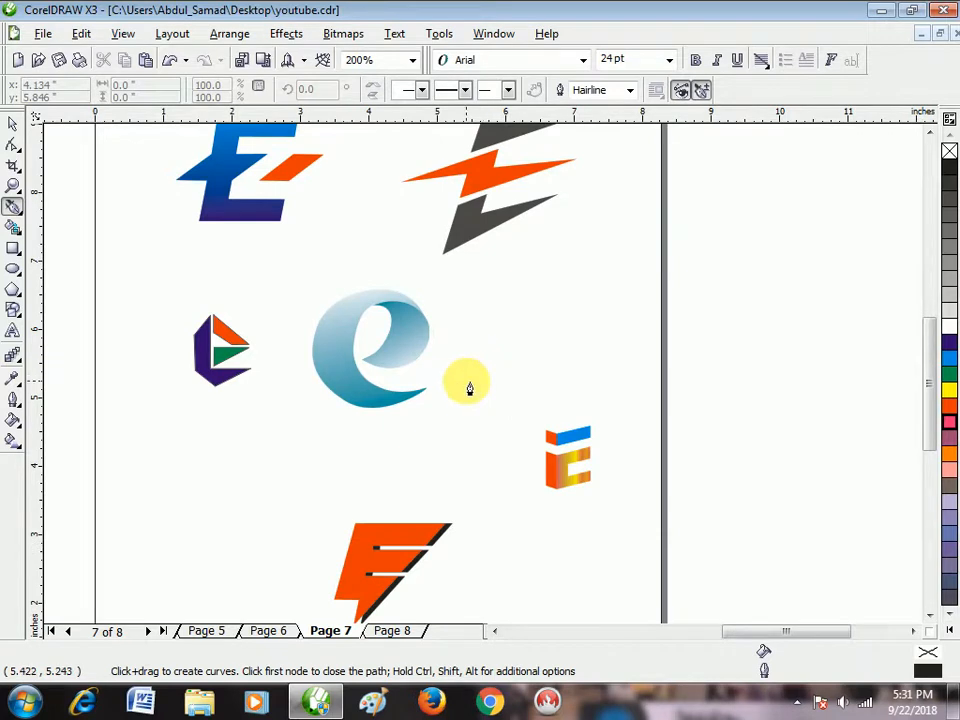
{"action": "scroll", "coordinate": [470, 360], "scroll_direction": "down", "scroll_amount": 1}
{"action": "scroll", "coordinate": [474, 316], "scroll_direction": "up", "scroll_amount": 1}
{"action": "scroll", "coordinate": [482, 377], "scroll_direction": "down", "scroll_amount": 1}
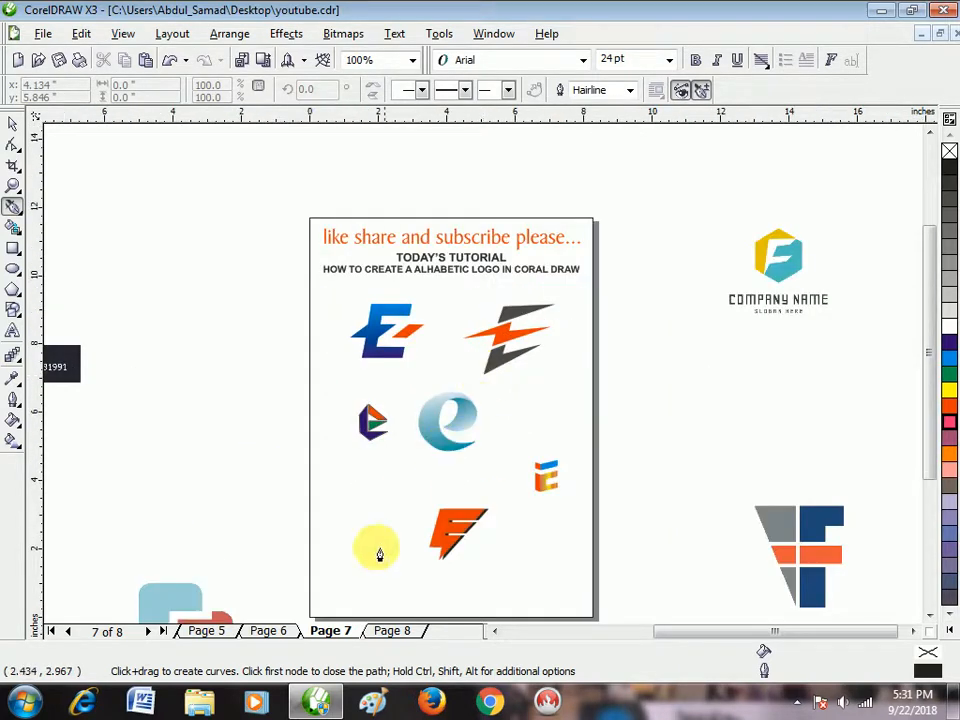
Step: Go back to Page 8 and examine the triangular F logo above the company name up close
{"action": "left_click", "coordinate": [399, 634]}
{"action": "scroll", "coordinate": [429, 386], "scroll_direction": "up", "scroll_amount": 1}
{"action": "scroll", "coordinate": [444, 360], "scroll_direction": "up", "scroll_amount": 1}
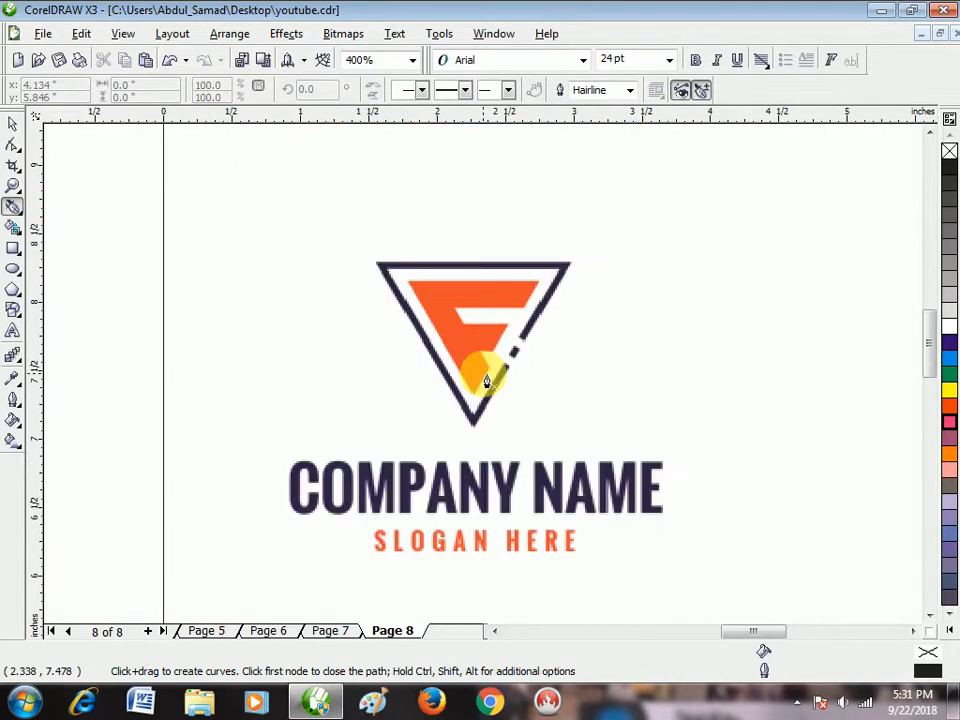
{"action": "scroll", "coordinate": [486, 381], "scroll_direction": "down", "scroll_amount": 1}
{"action": "scroll", "coordinate": [486, 381], "scroll_direction": "up", "scroll_amount": 1}
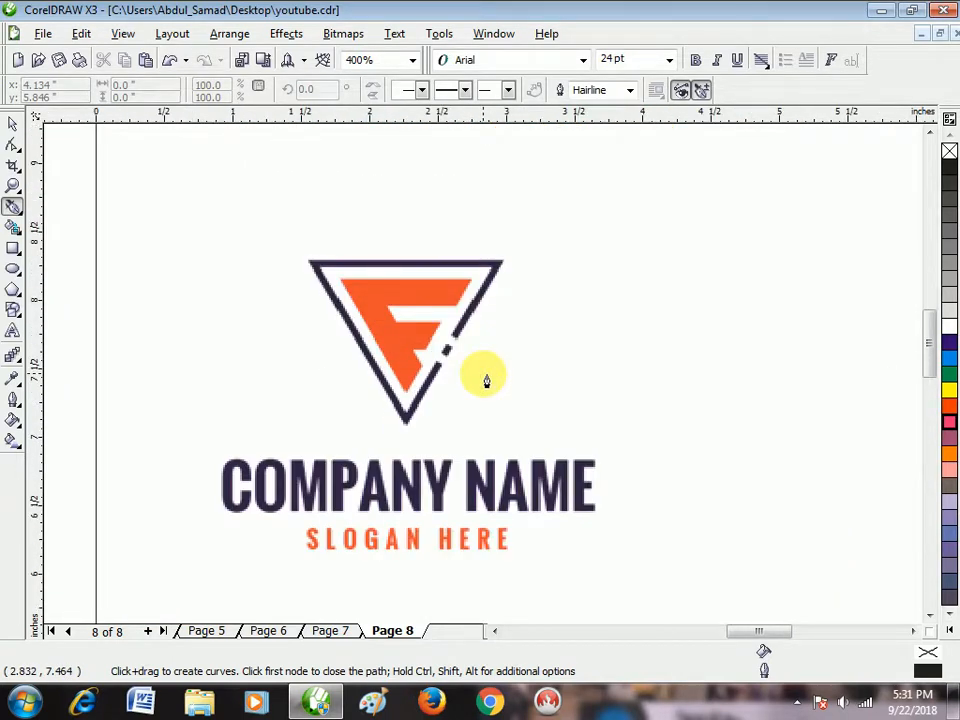
{"action": "scroll", "coordinate": [426, 311], "scroll_direction": "up", "scroll_amount": 1}
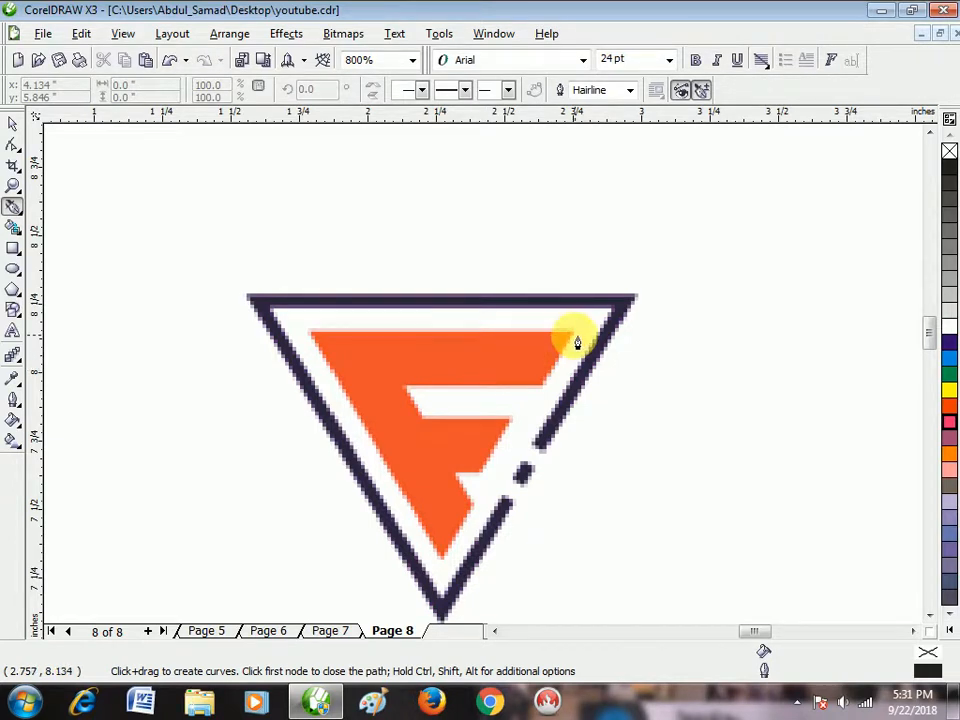
{"action": "scroll", "coordinate": [486, 381], "scroll_direction": "up", "scroll_amount": 1}
{"action": "scroll", "coordinate": [486, 381], "scroll_direction": "down", "scroll_amount": 1}
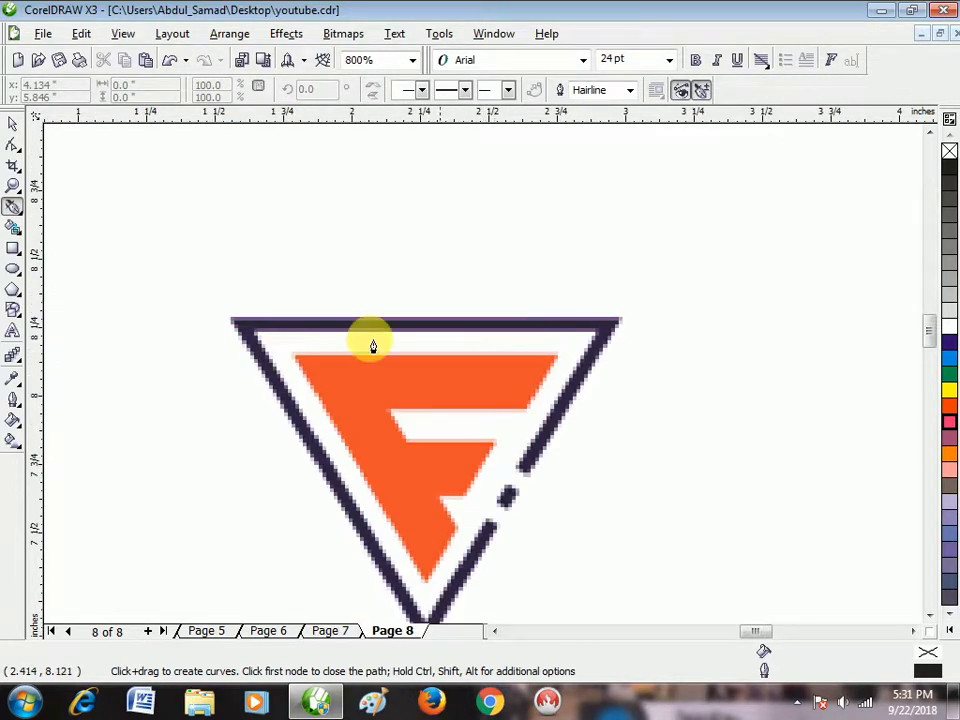
Step: With the Pen tool, trace the orange F's top edge, long slanted side and pointed tip up to the stem's lower inner corner
{"action": "left_click", "coordinate": [9, 210]}
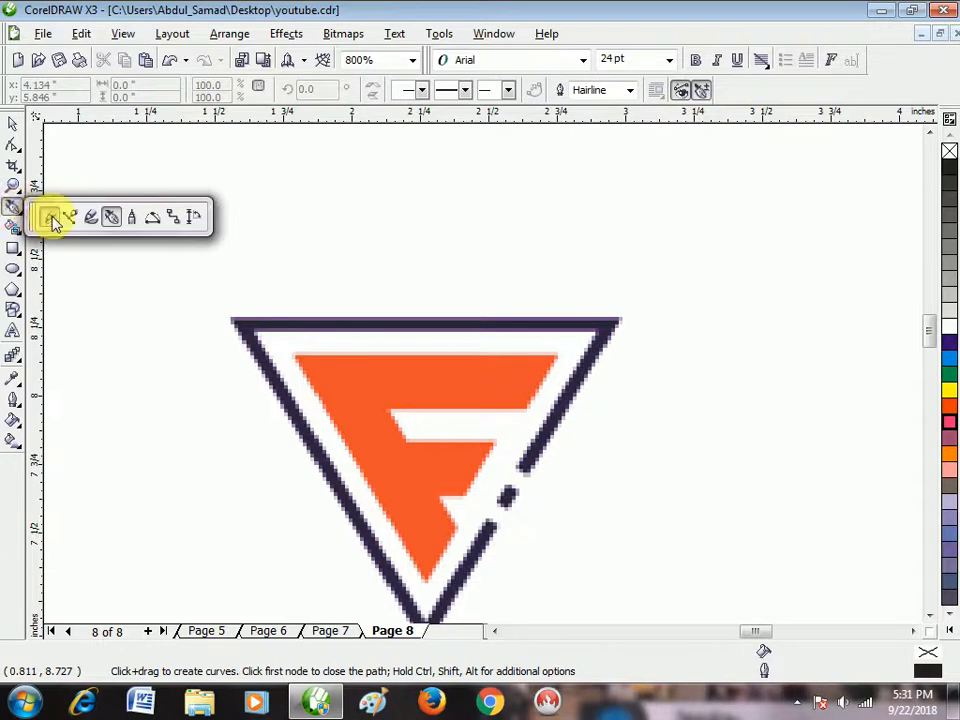
{"action": "left_click", "coordinate": [112, 218]}
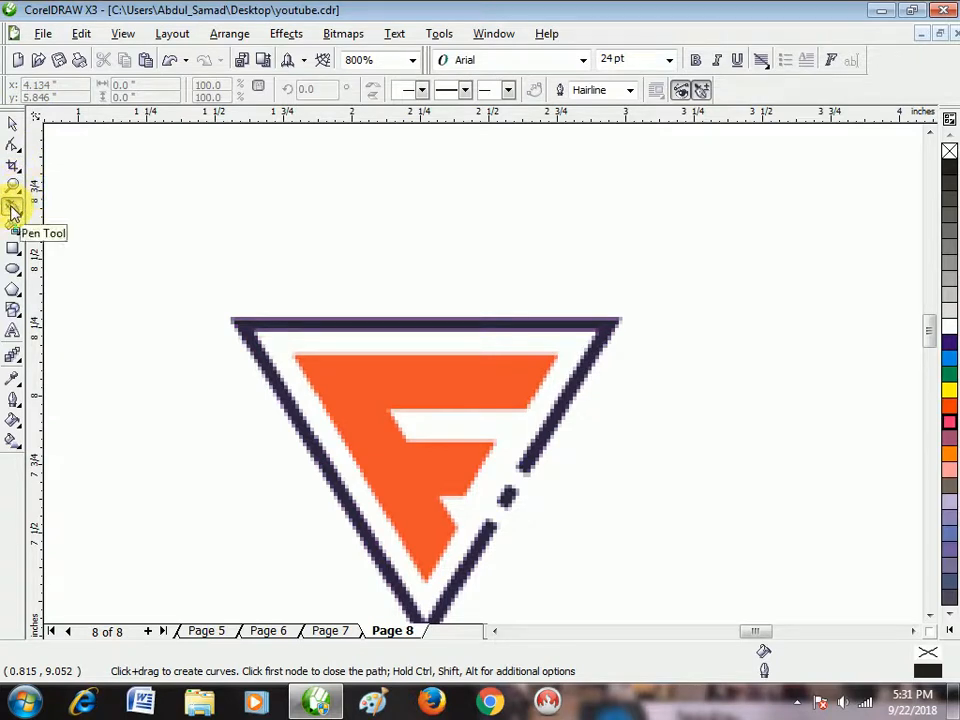
{"action": "left_click", "coordinate": [12, 210]}
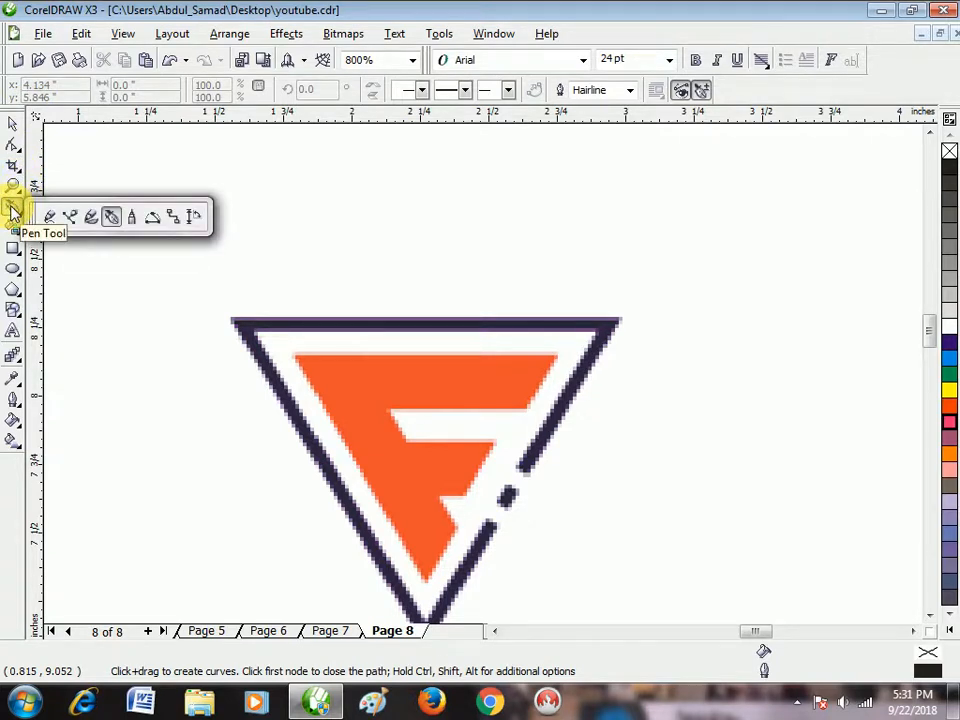
{"action": "left_click", "coordinate": [111, 216]}
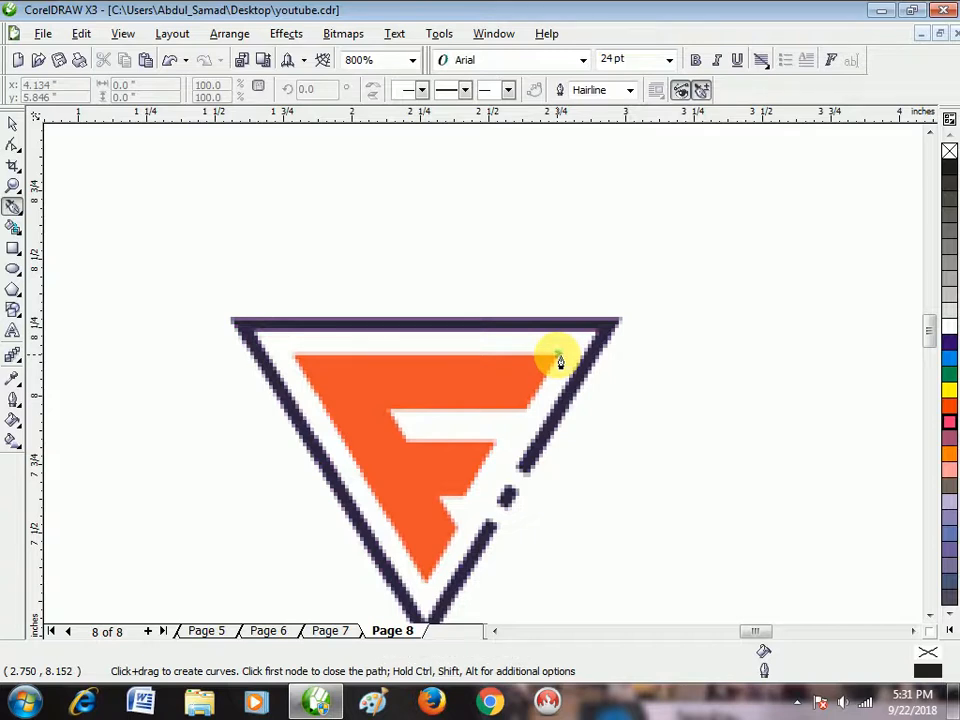
{"action": "left_click", "coordinate": [300, 357]}
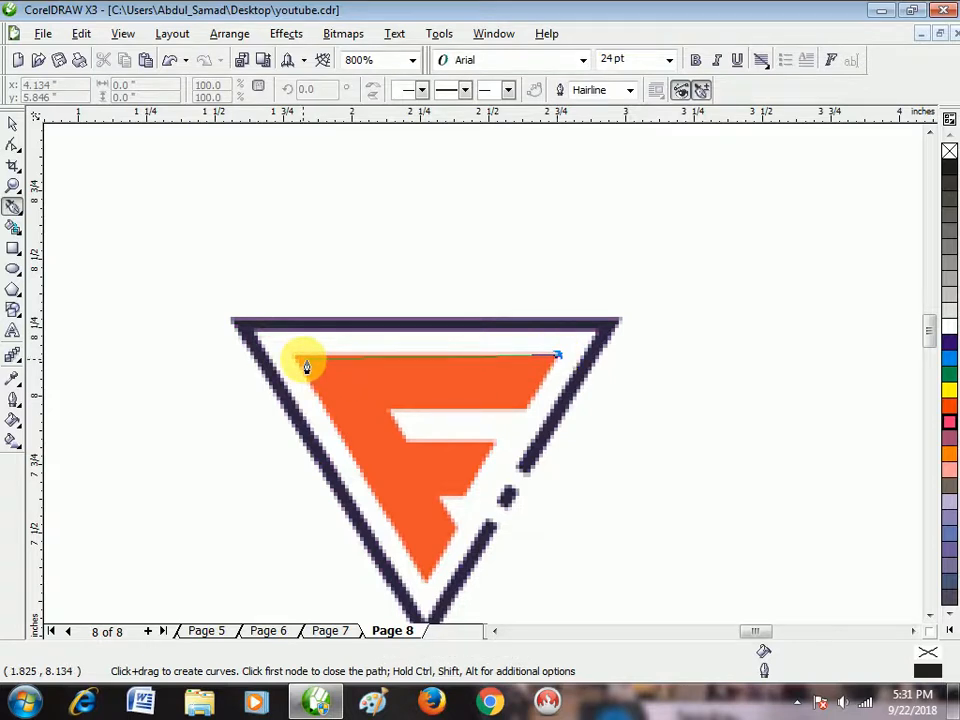
{"action": "left_click", "coordinate": [297, 358]}
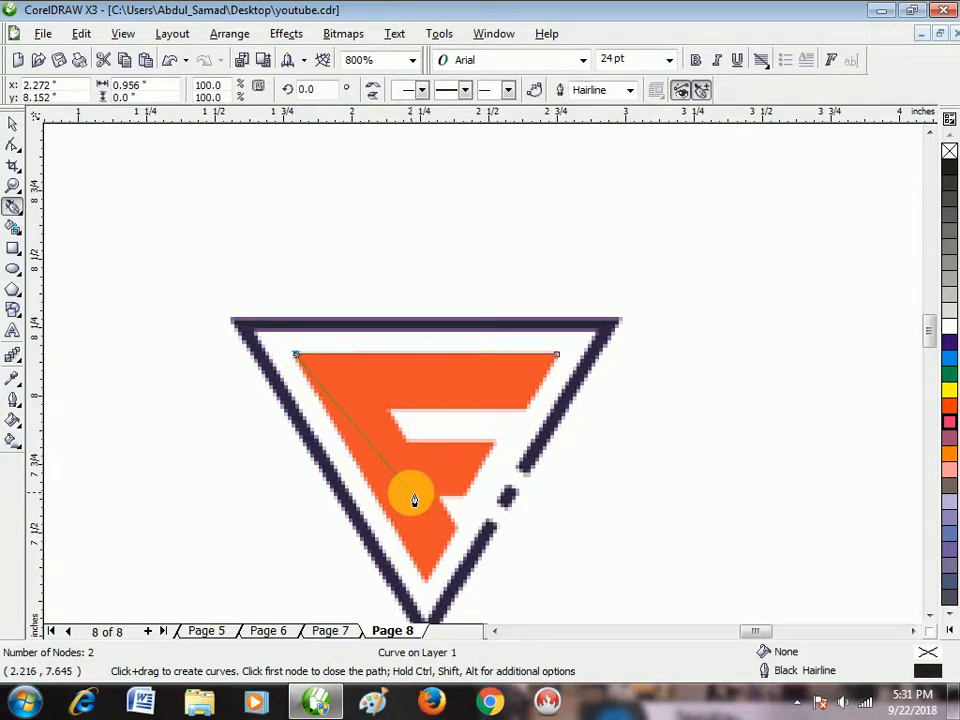
{"action": "left_click", "coordinate": [427, 582]}
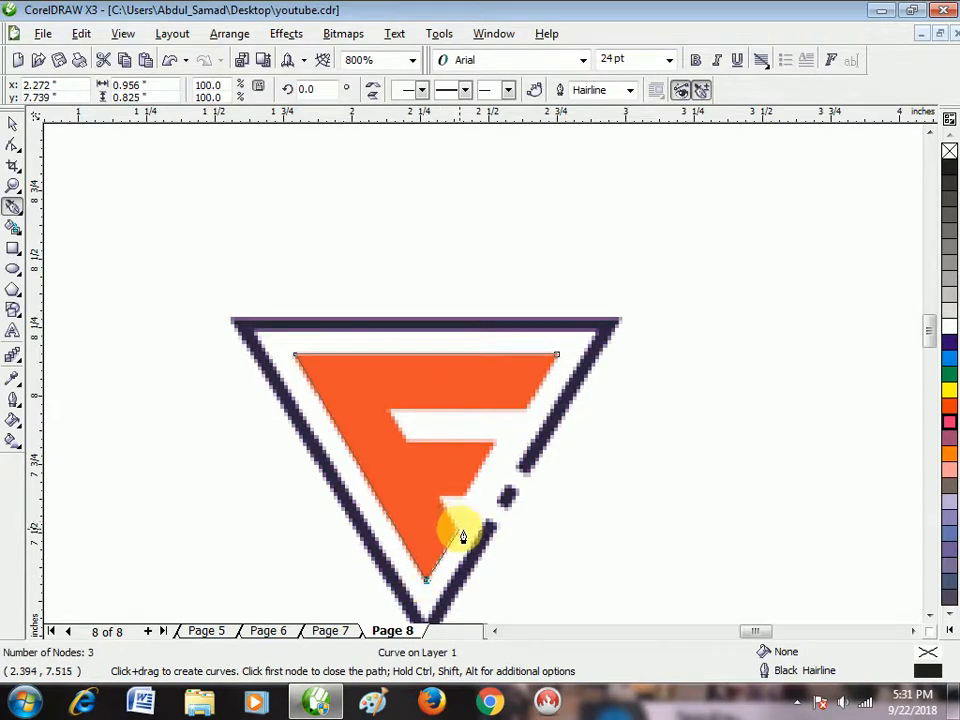
{"action": "left_click", "coordinate": [458, 526]}
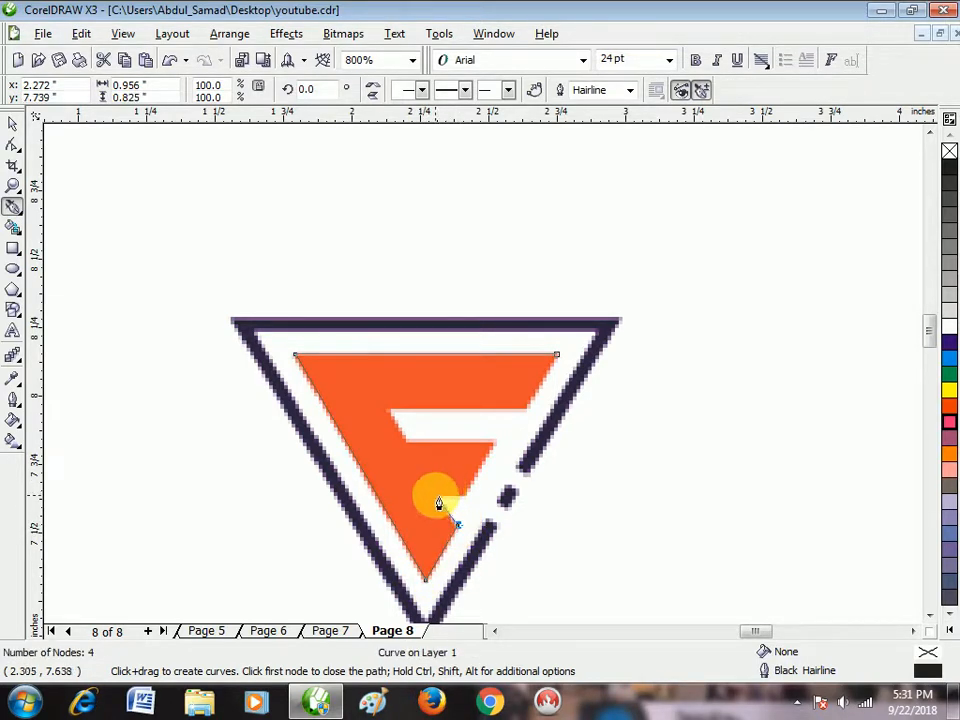
Step: Continue the outline around the F's middle and upper arms and close the path at its starting node
{"action": "left_click", "coordinate": [440, 495]}
{"action": "left_click", "coordinate": [467, 495]}
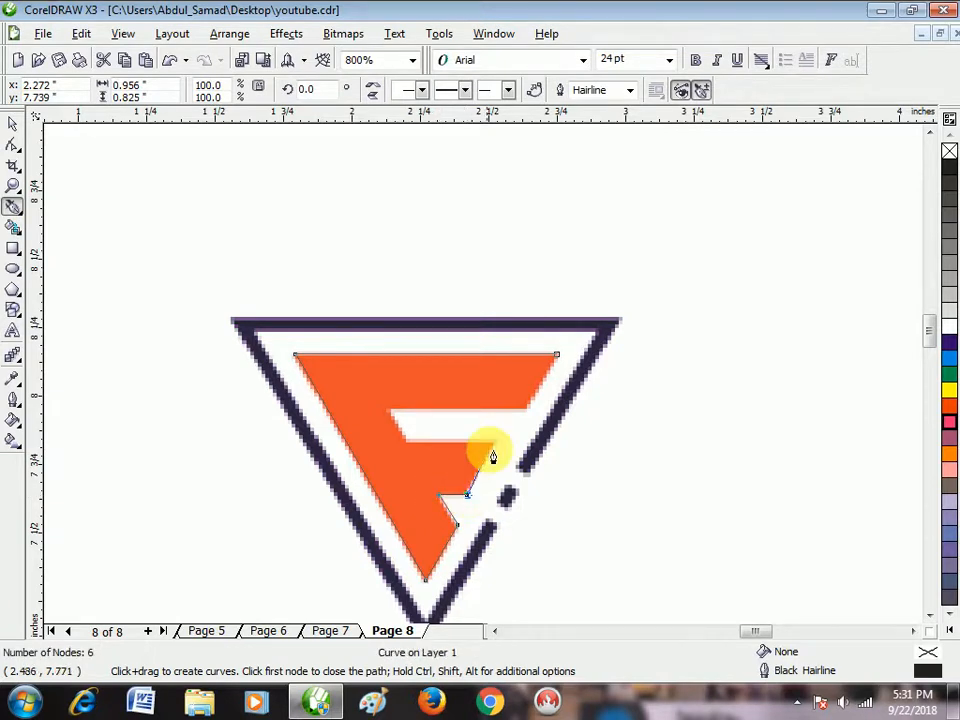
{"action": "left_click", "coordinate": [495, 441]}
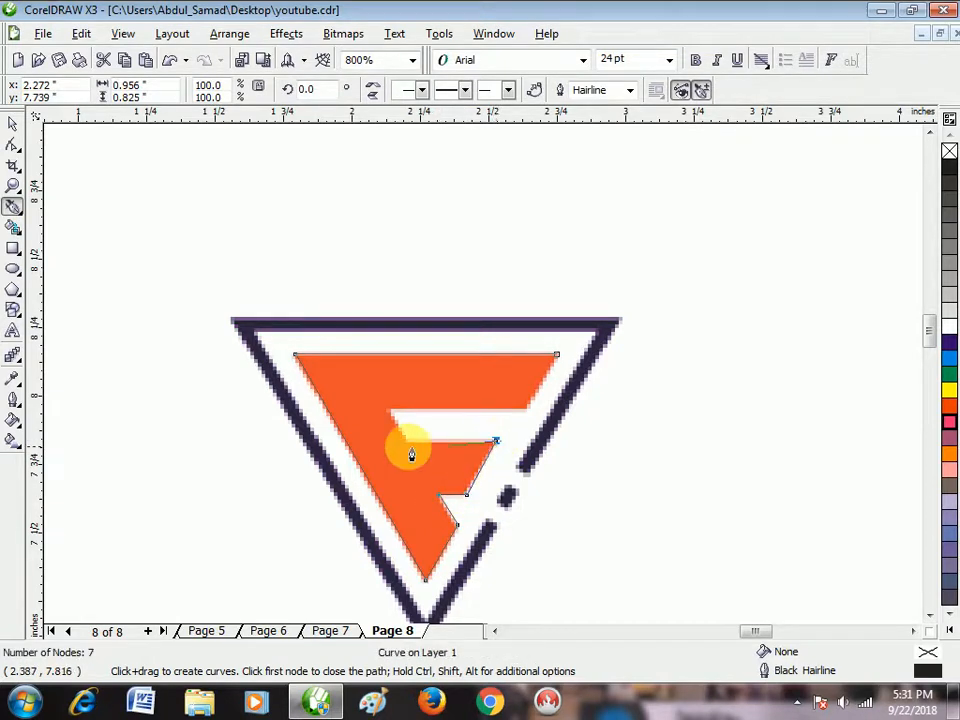
{"action": "left_click", "coordinate": [407, 440]}
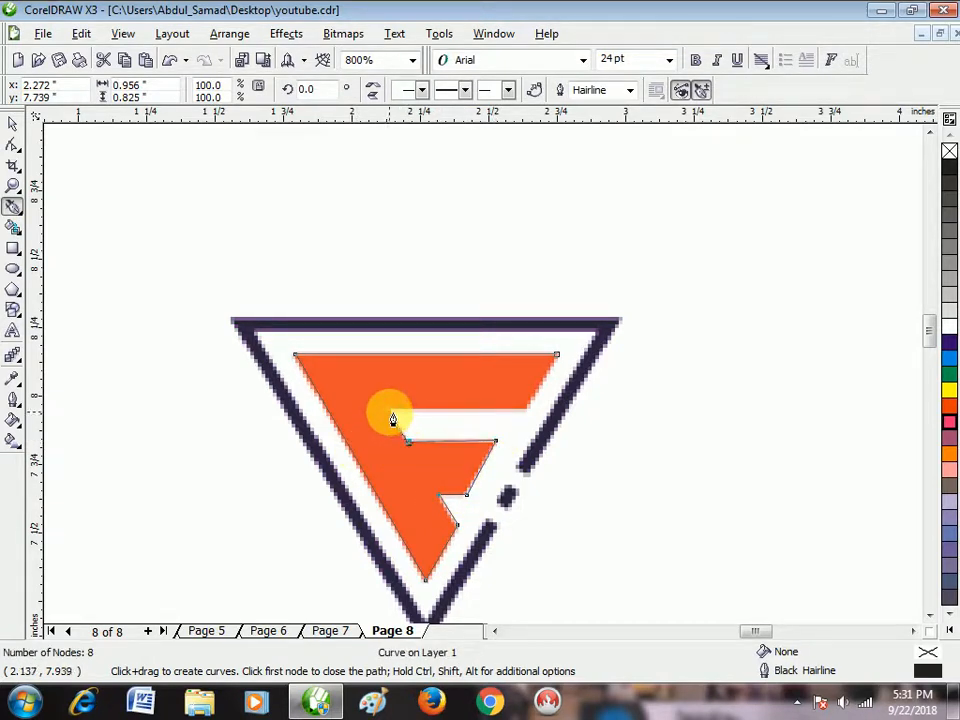
{"action": "left_click", "coordinate": [387, 410]}
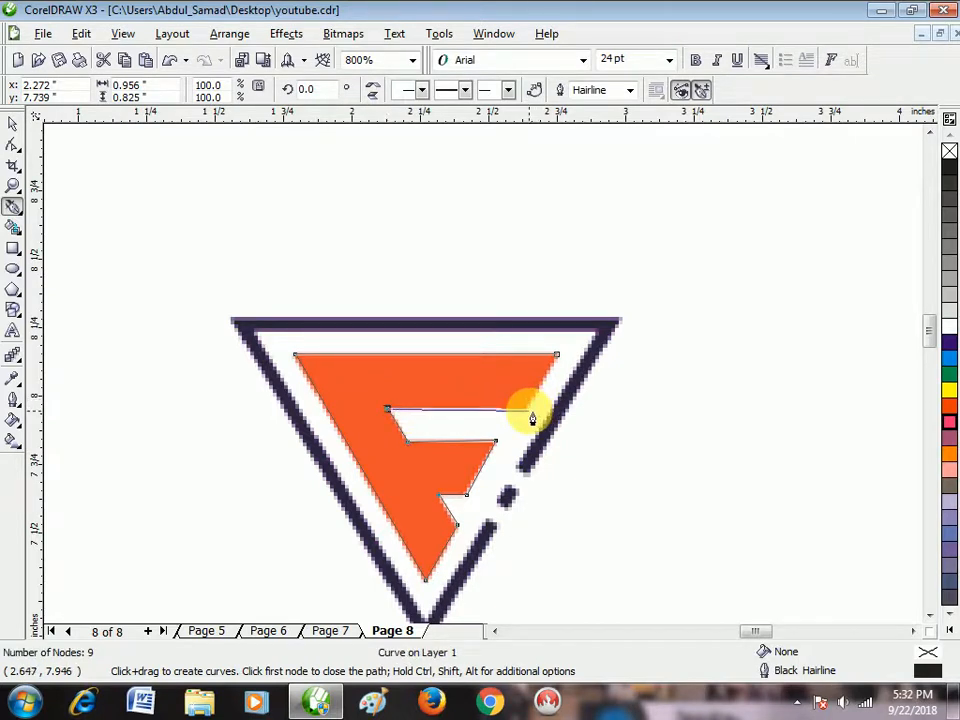
{"action": "left_click", "coordinate": [529, 408]}
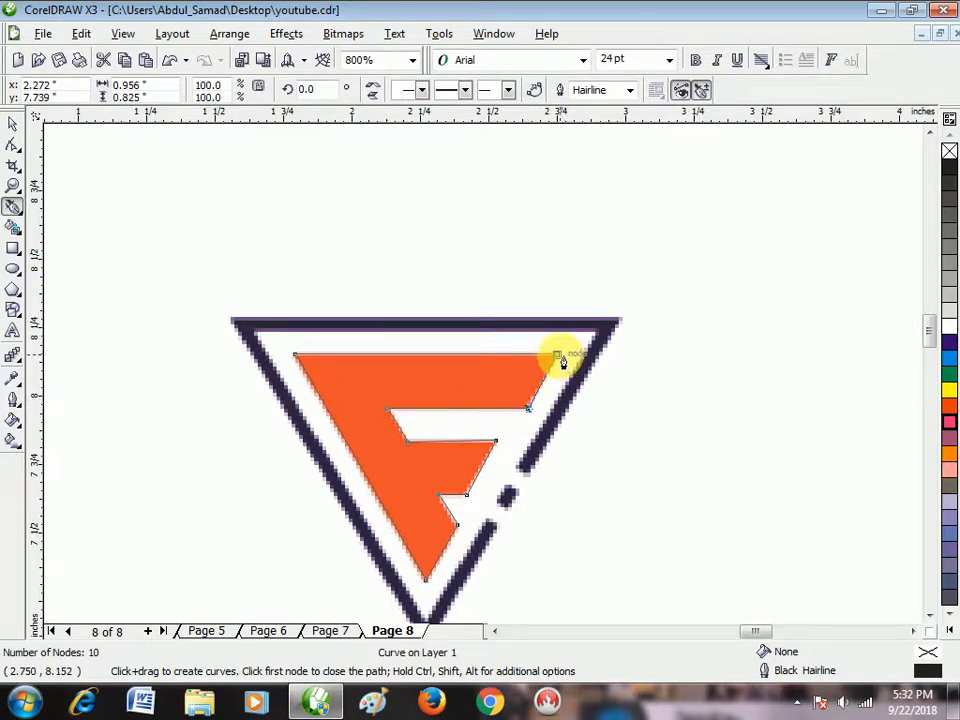
{"action": "left_click", "coordinate": [558, 356]}
Step: Select the traced F shape and fill it with Red
{"action": "left_click", "coordinate": [13, 123]}
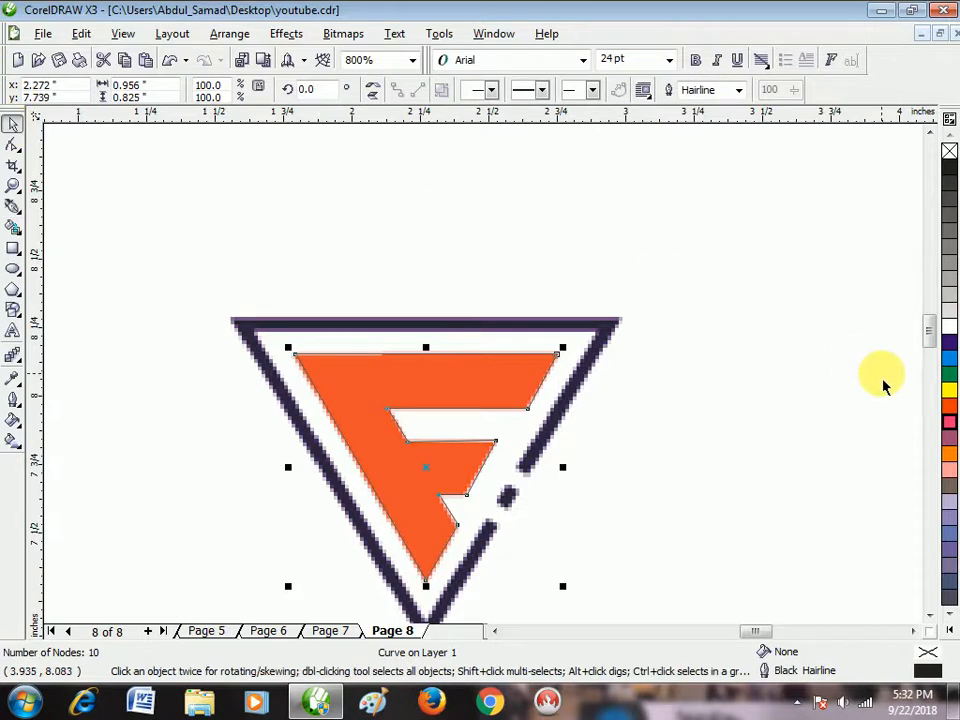
{"action": "left_click", "coordinate": [948, 390]}
{"action": "left_click", "coordinate": [950, 373]}
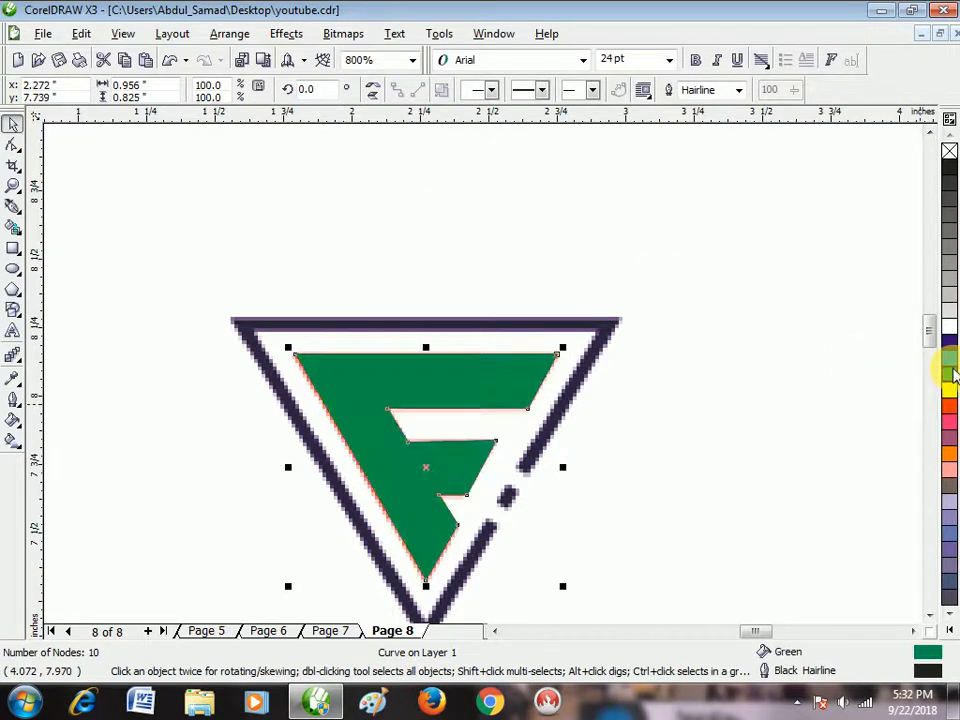
{"action": "left_click", "coordinate": [949, 404]}
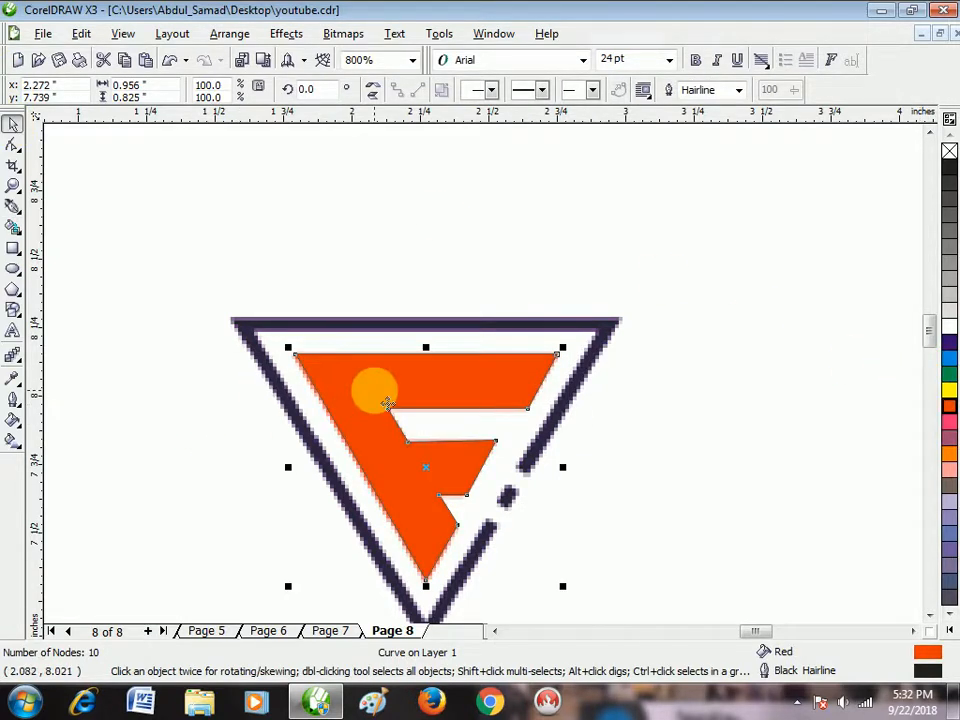
Step: Move the red F off the reference image to the empty area on the right of the logo
{"action": "left_click_drag", "start_coordinate": [390, 403], "coordinate": [707, 450]}
{"action": "scroll", "coordinate": [482, 381], "scroll_direction": "down", "scroll_amount": 1}
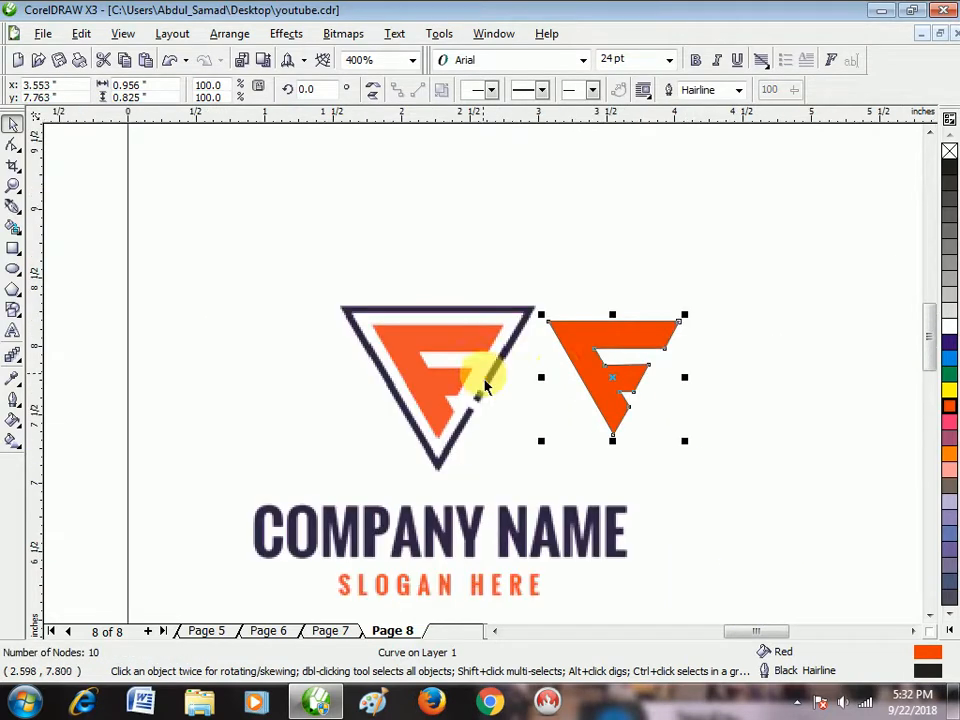
{"action": "scroll", "coordinate": [485, 374], "scroll_direction": "up", "scroll_amount": 1}
{"action": "scroll", "coordinate": [487, 374], "scroll_direction": "down", "scroll_amount": 1}
{"action": "left_click_drag", "start_coordinate": [495, 359], "coordinate": [591, 345]}
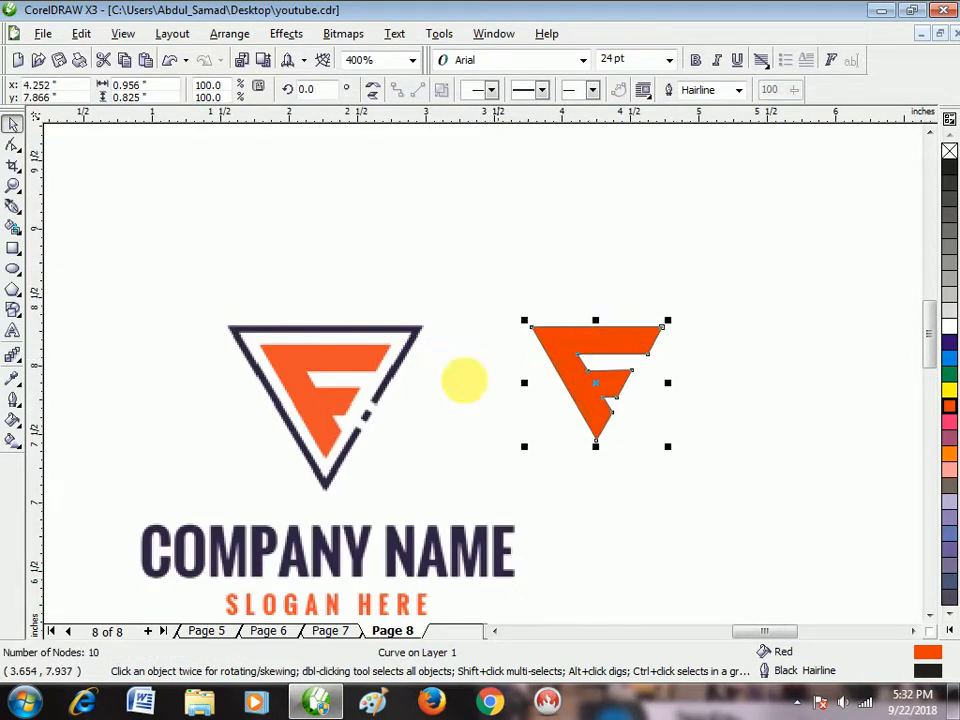
Step: Draw a three-sided polygon about 0.8 by 0.69 inches and place it above the traced F
{"action": "left_click", "coordinate": [12, 289]}
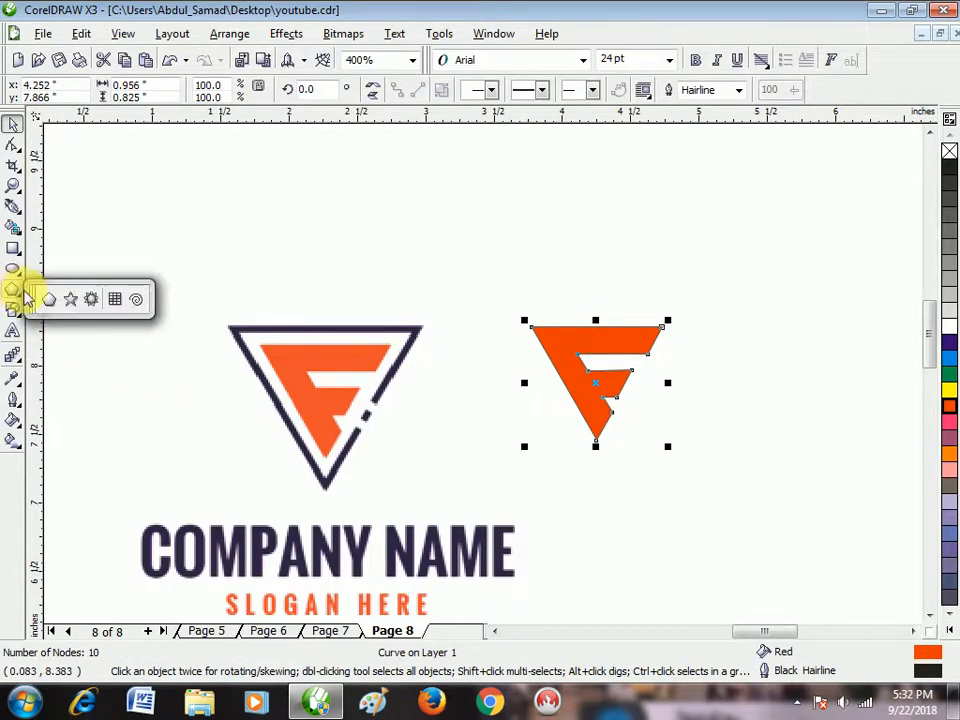
{"action": "left_click", "coordinate": [47, 298]}
{"action": "mouse_move", "coordinate": [405, 202]}
{"action": "left_mouse_down"}
{"action": "mouse_move", "coordinate": [527, 405]}
{"action": "mouse_move", "coordinate": [528, 397]}
{"action": "left_mouse_up"}
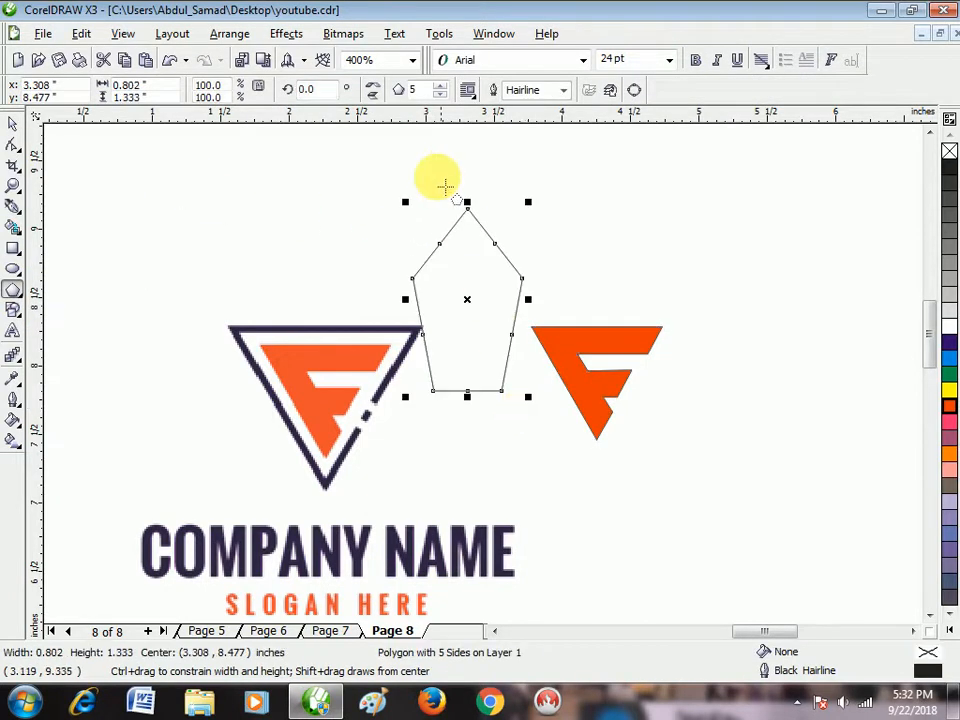
{"action": "key", "text": "Delete"}
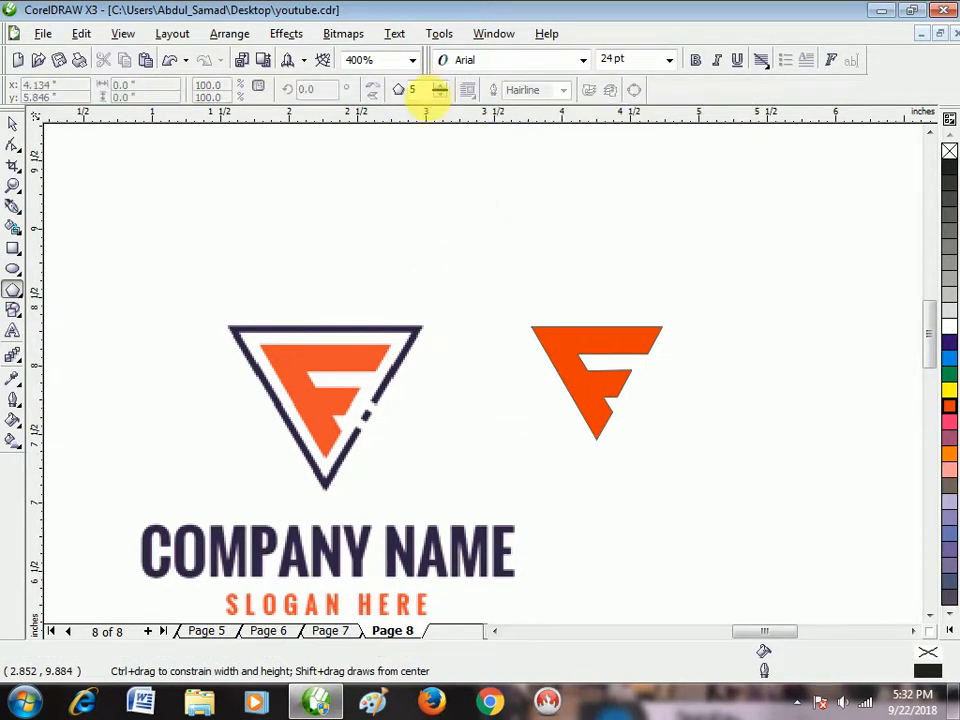
{"action": "left_click_drag", "start_coordinate": [370, 206], "coordinate": [501, 330]}
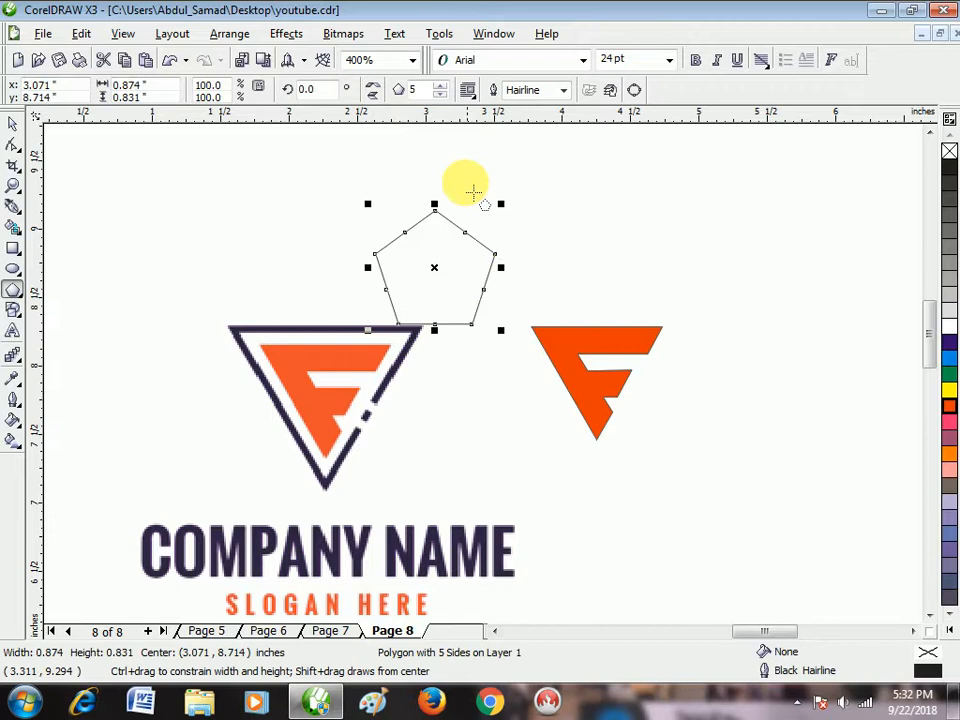
{"action": "left_click", "coordinate": [440, 86]}
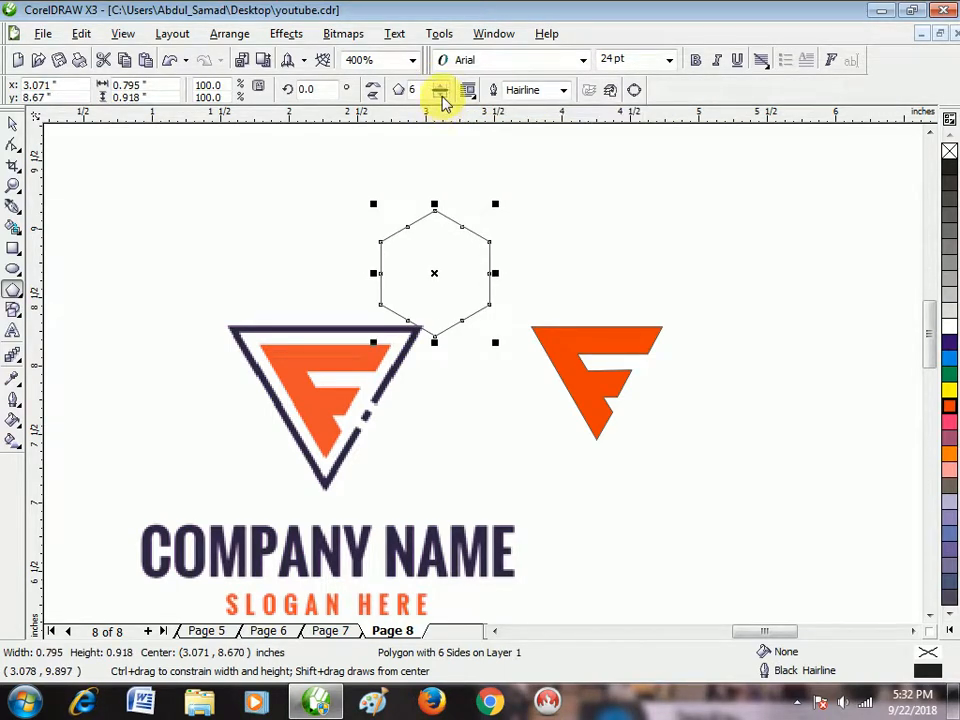
{"action": "left_click", "coordinate": [442, 95]}
{"action": "left_click", "coordinate": [442, 95]}
{"action": "left_click", "coordinate": [442, 95]}
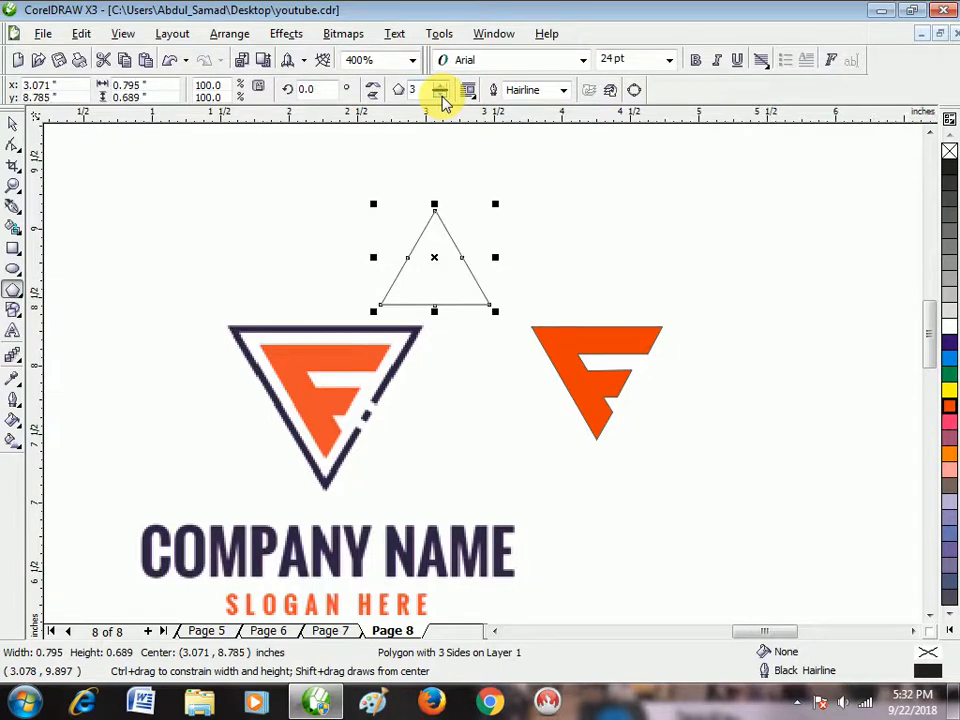
{"action": "left_click", "coordinate": [14, 122]}
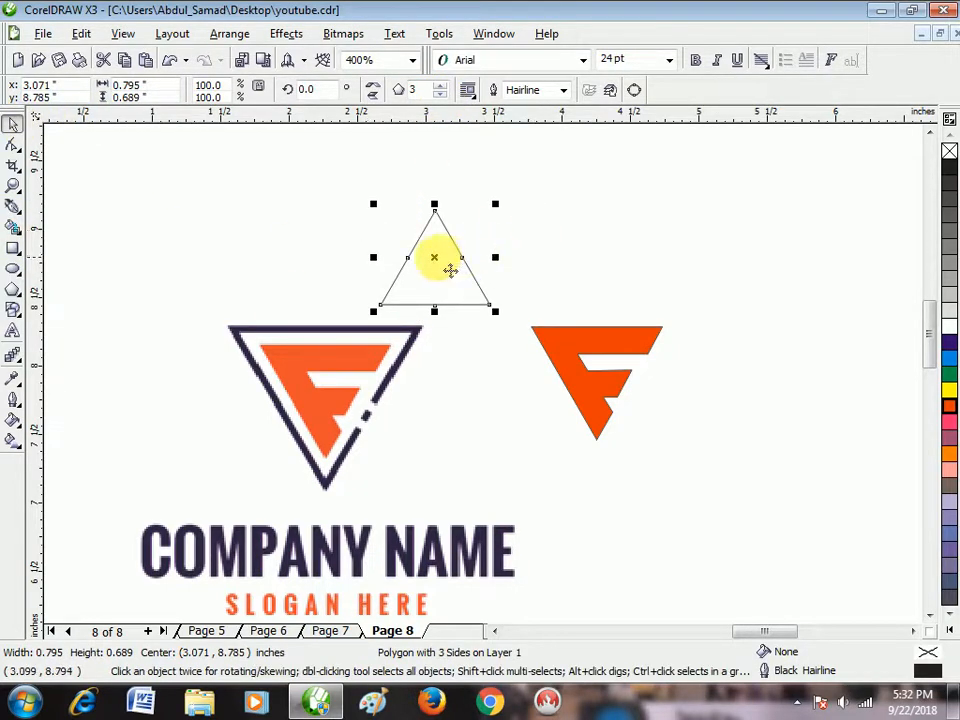
{"action": "left_click_drag", "start_coordinate": [452, 270], "coordinate": [555, 246]}
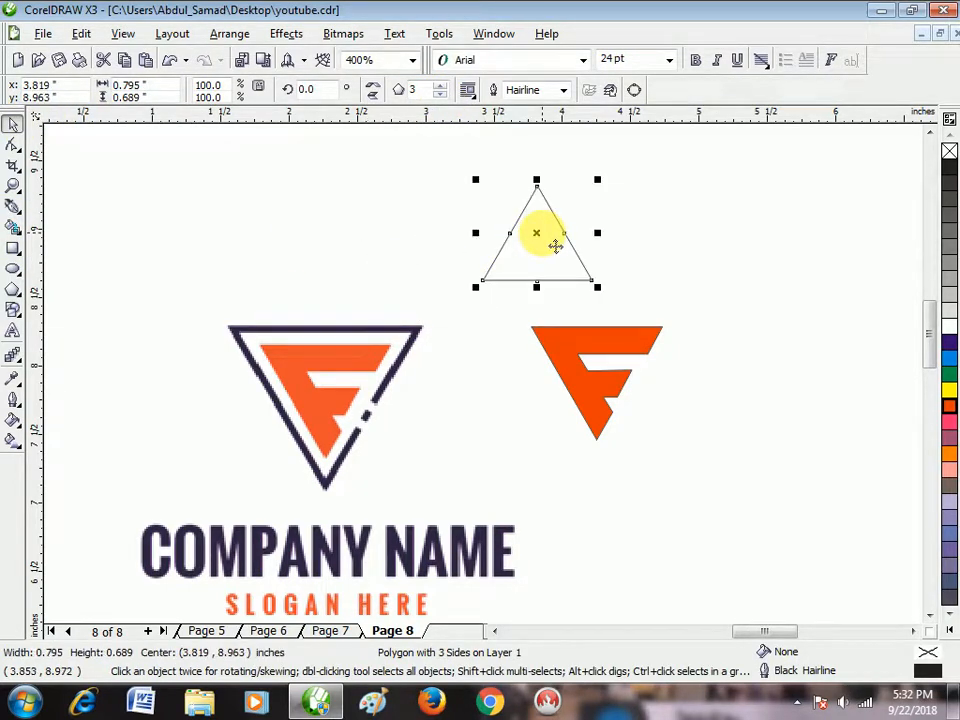
Step: Give the triangle an 8.0 pt outline with the Behind fill and Scale with image options enabled
{"action": "key", "text": "F12"}
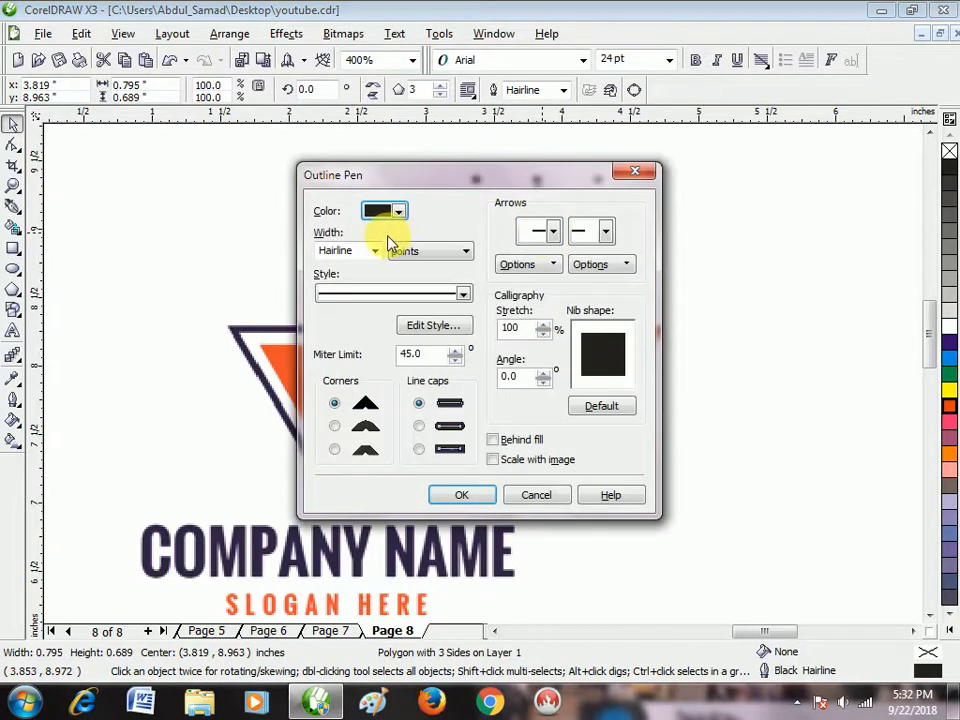
{"action": "left_click", "coordinate": [376, 251]}
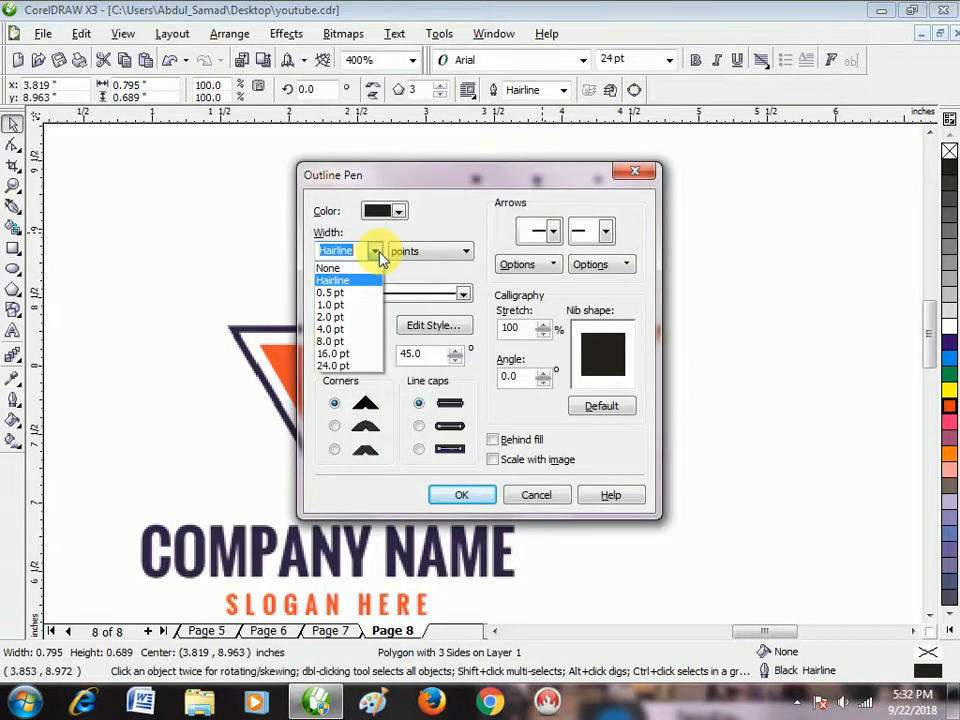
{"action": "left_click", "coordinate": [348, 342]}
{"action": "left_click", "coordinate": [495, 458]}
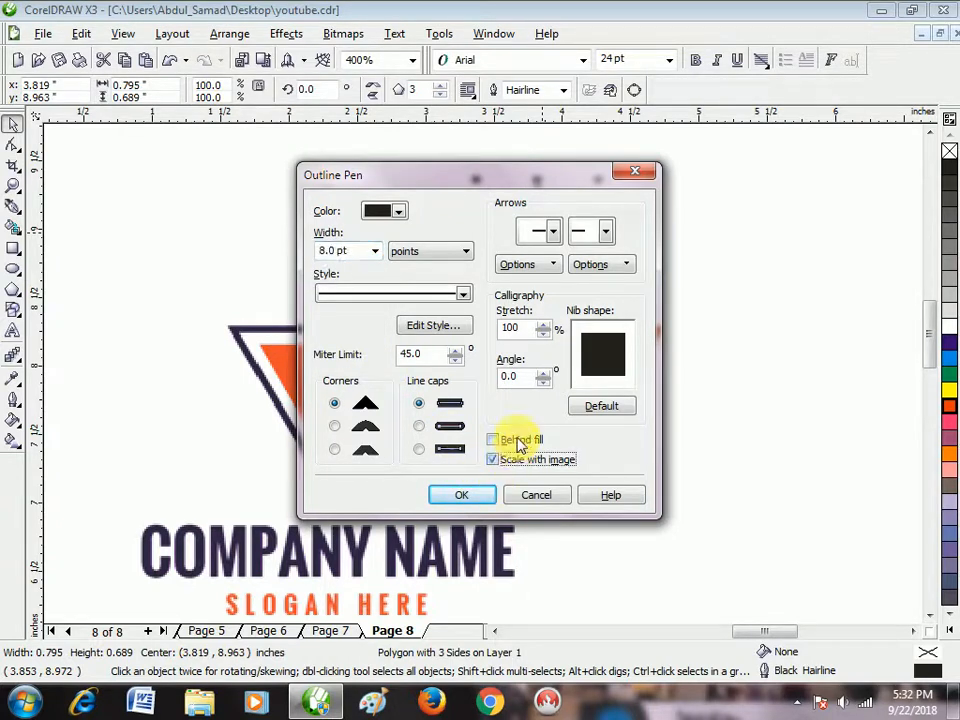
{"action": "left_click", "coordinate": [500, 441]}
{"action": "left_click", "coordinate": [459, 495]}
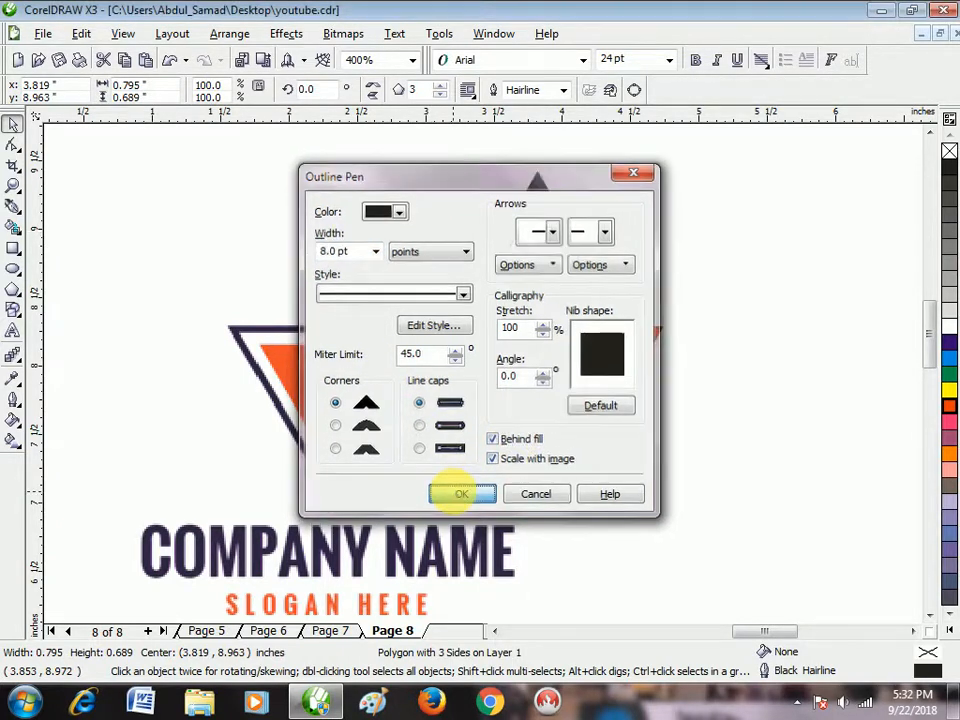
Step: Set the triangle's outline width to 2.0 pt and place the triangle above the red F
{"action": "left_click_drag", "start_coordinate": [557, 285], "coordinate": [679, 346]}
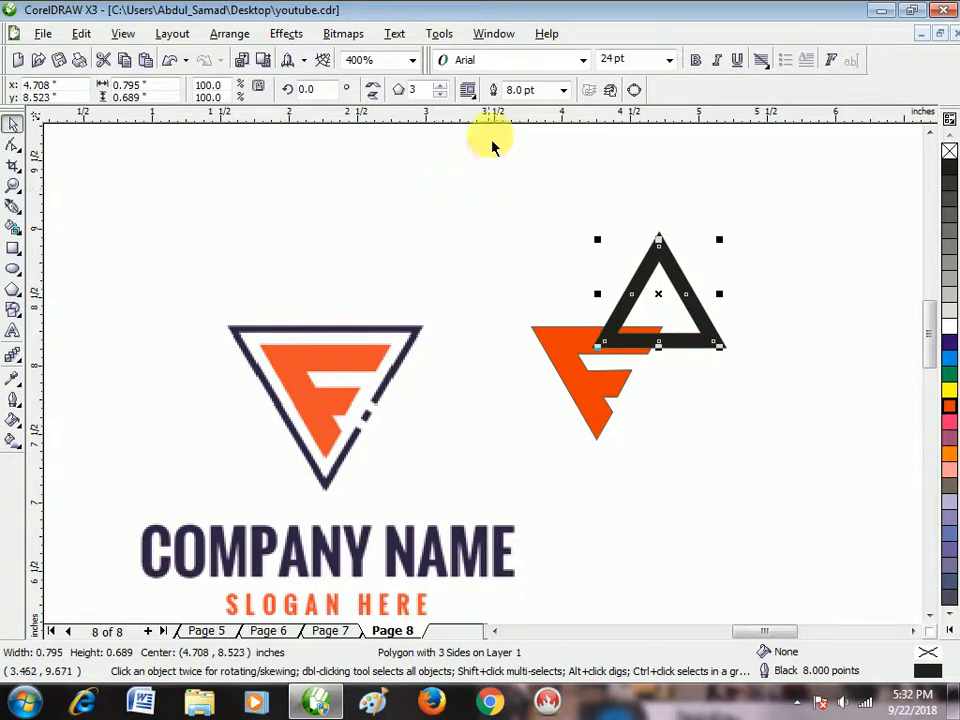
{"action": "left_click", "coordinate": [563, 91]}
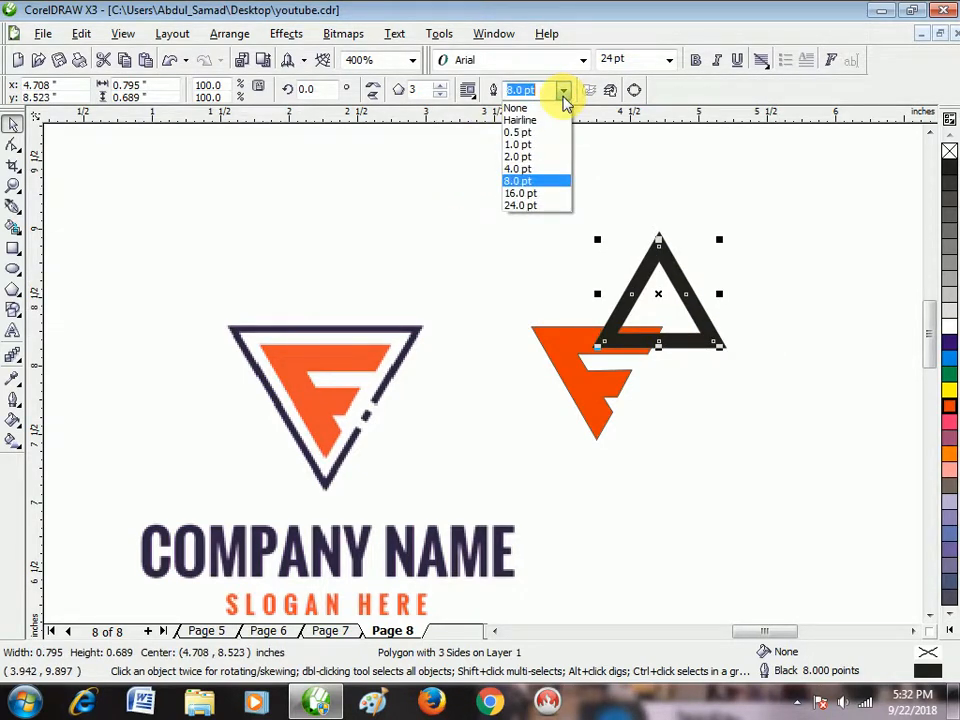
{"action": "left_click", "coordinate": [549, 158]}
{"action": "left_click_drag", "start_coordinate": [650, 297], "coordinate": [576, 244]}
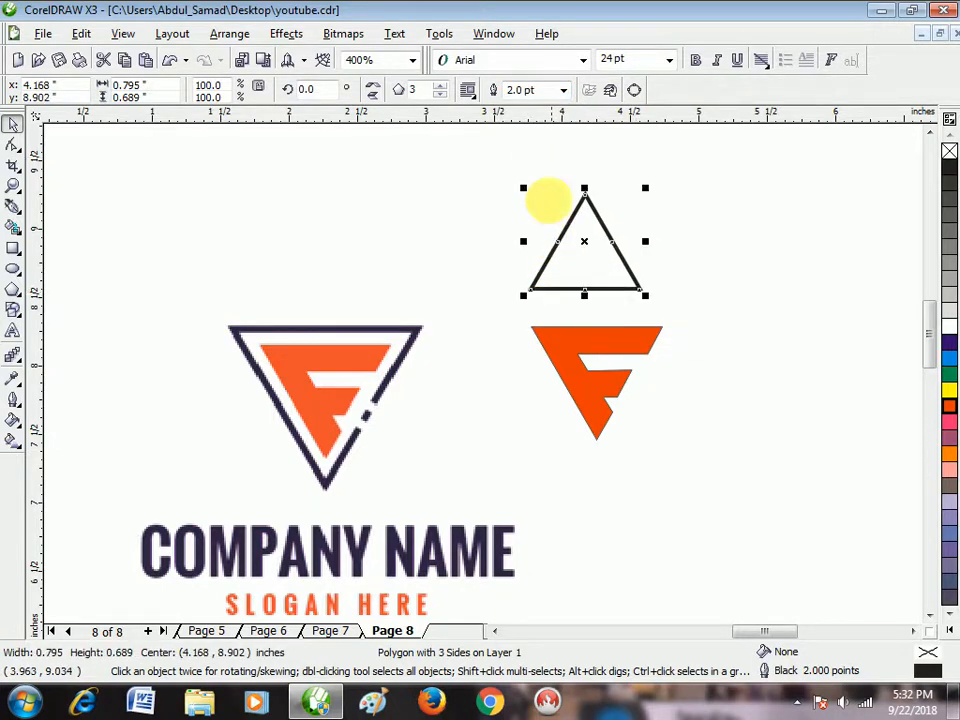
Step: Set the triangle's outline width to 3 pt, and mirror it vertically so that it points down
{"action": "left_click", "coordinate": [548, 92]}
{"action": "left_click_drag", "start_coordinate": [548, 93], "coordinate": [454, 113]}
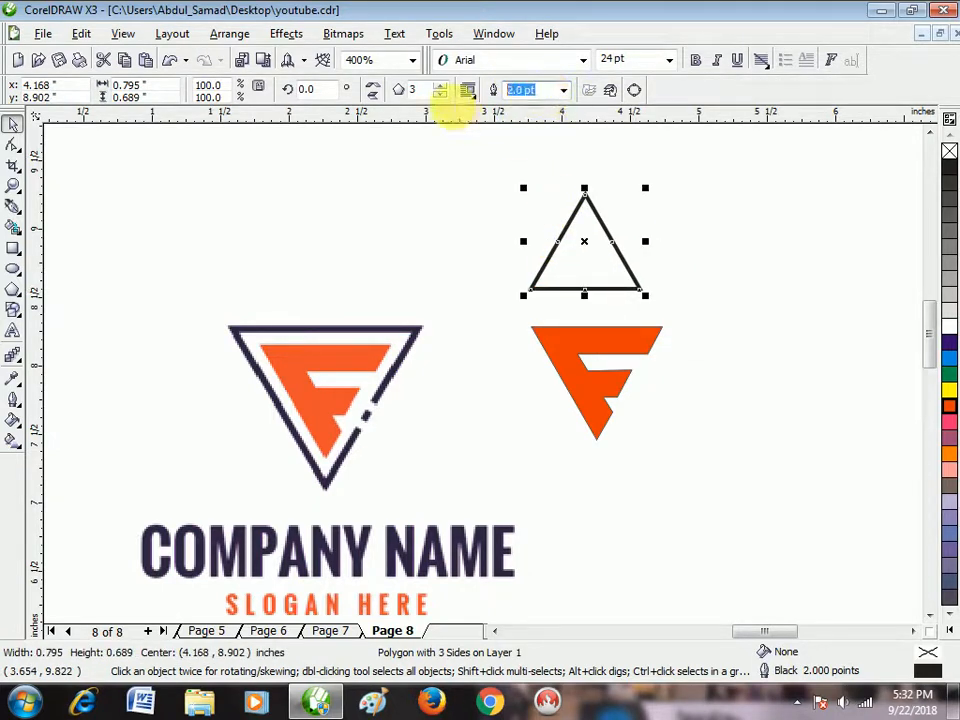
{"action": "type", "text": "3"}
{"action": "key", "text": "Return"}
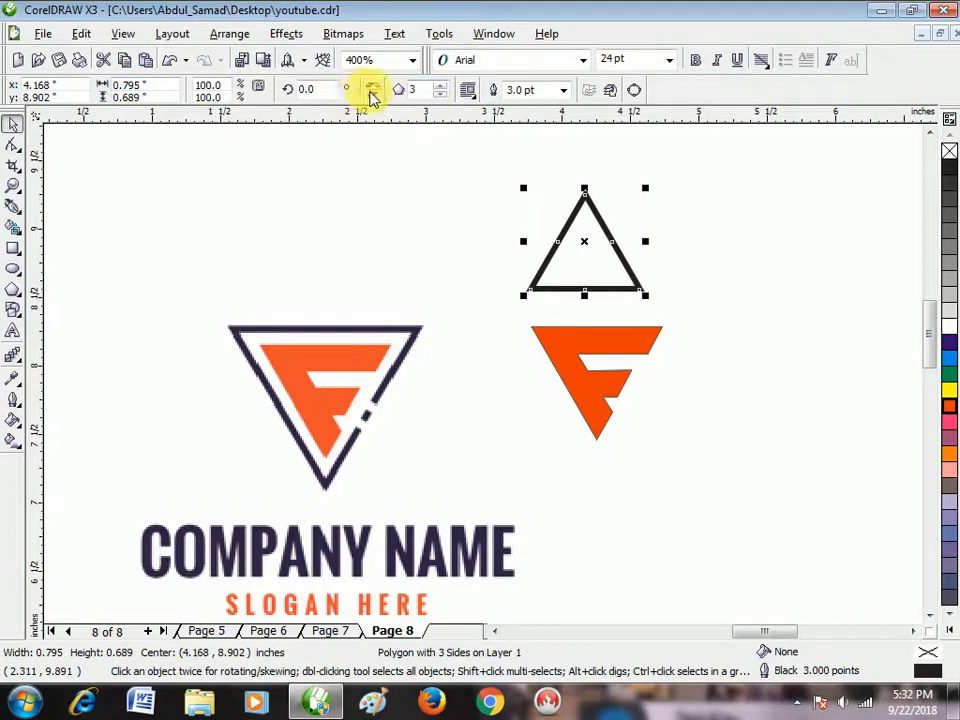
{"action": "left_click", "coordinate": [372, 92]}
{"action": "left_click_drag", "start_coordinate": [553, 214], "coordinate": [473, 288]}
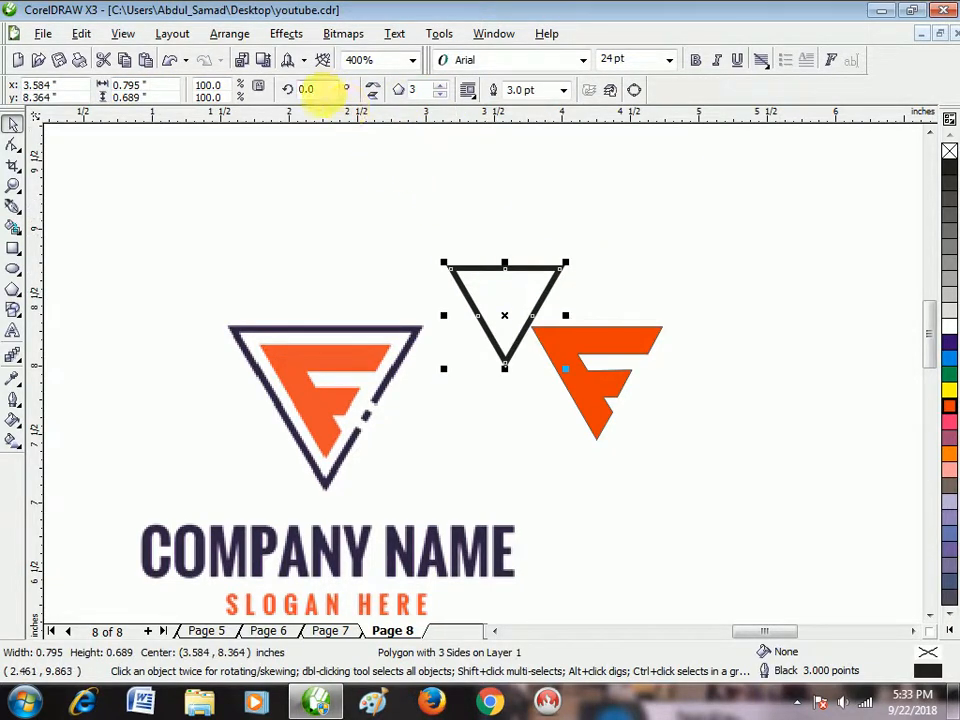
Step: Try rotating the triangle to 90 and 180 degrees, and set its rotation angle back to 0
{"action": "left_click", "coordinate": [306, 89]}
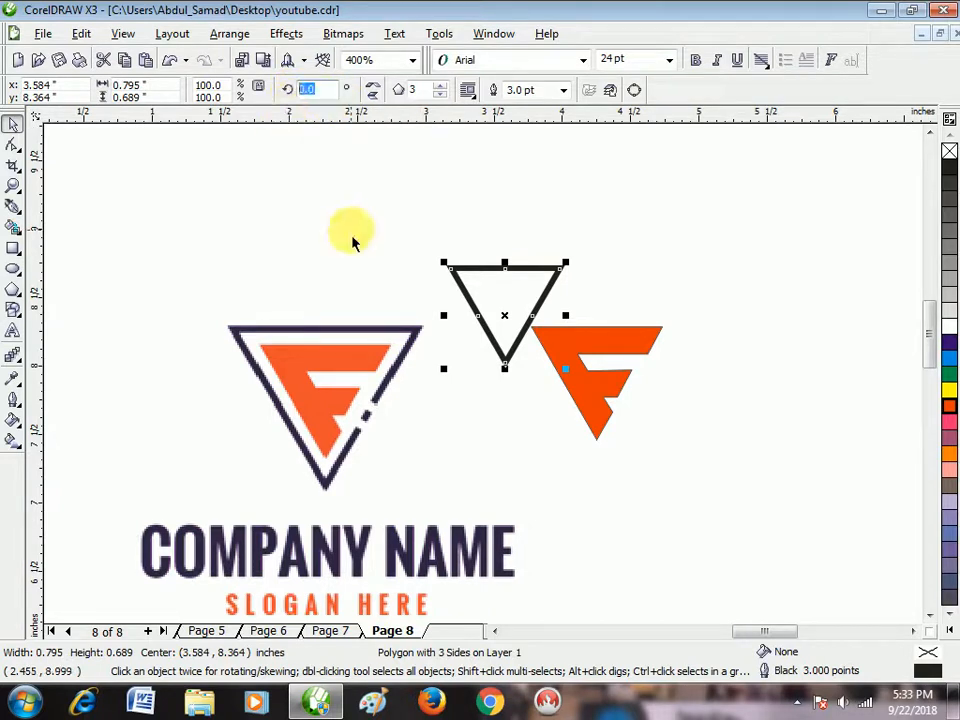
{"action": "type", "text": "90"}
{"action": "key", "text": "Return"}
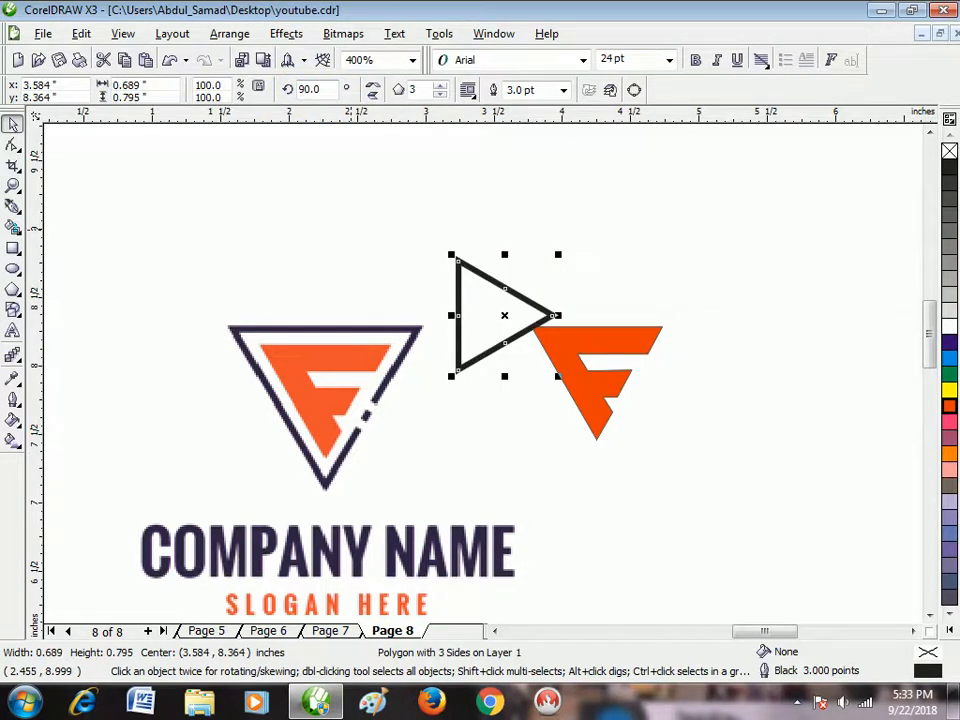
{"action": "left_click", "coordinate": [308, 89]}
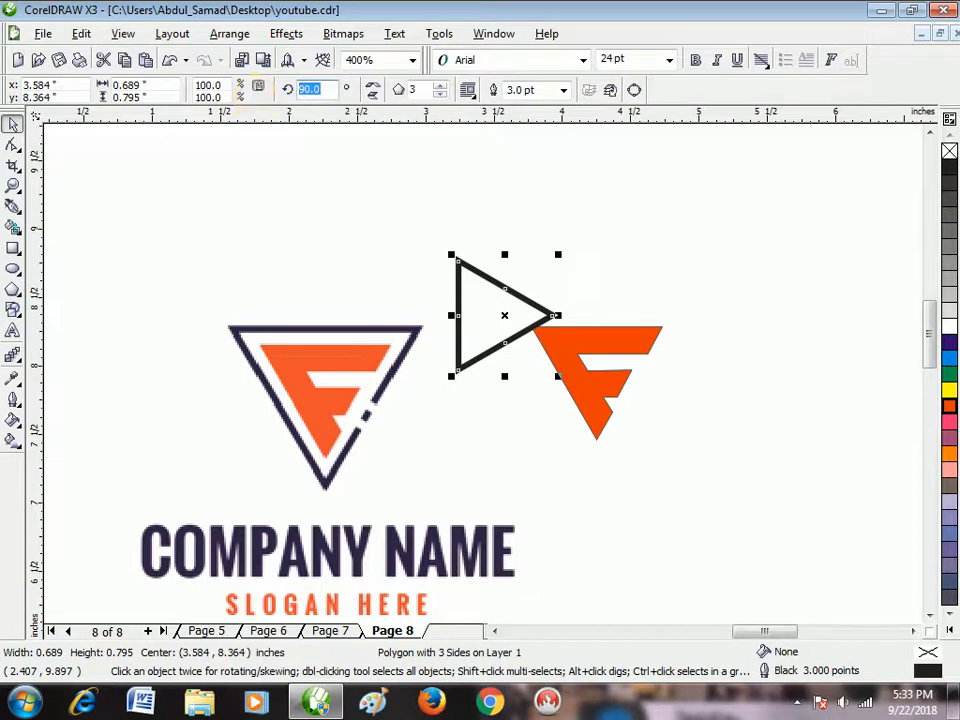
{"action": "type", "text": "180"}
{"action": "key", "text": "Return"}
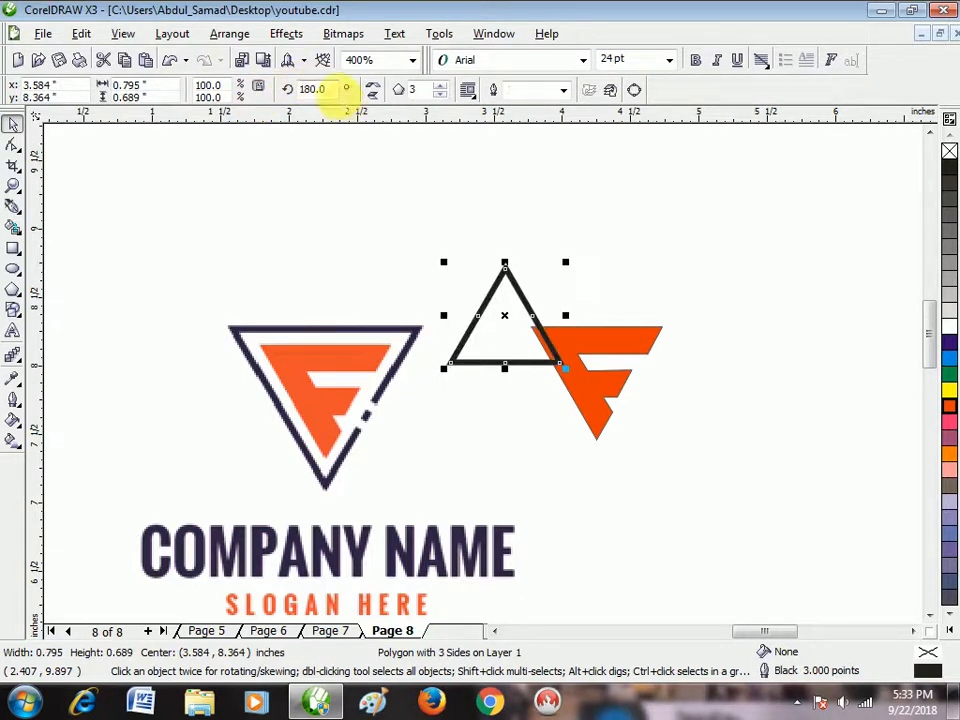
{"action": "type", "text": "0"}
{"action": "key", "text": "Return"}
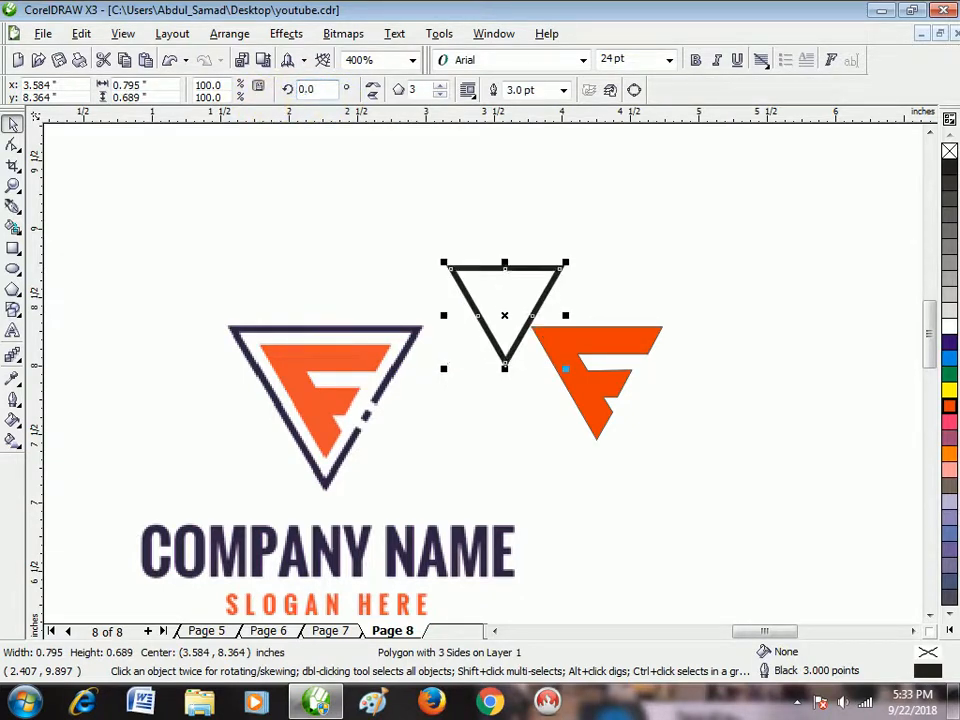
Step: Move the triangle onto the red F and enlarge it to about 1.22 by 1.06 inches so it frames the letter
{"action": "left_click_drag", "start_coordinate": [503, 287], "coordinate": [567, 335]}
{"action": "left_click_drag", "start_coordinate": [620, 430], "coordinate": [696, 489]}
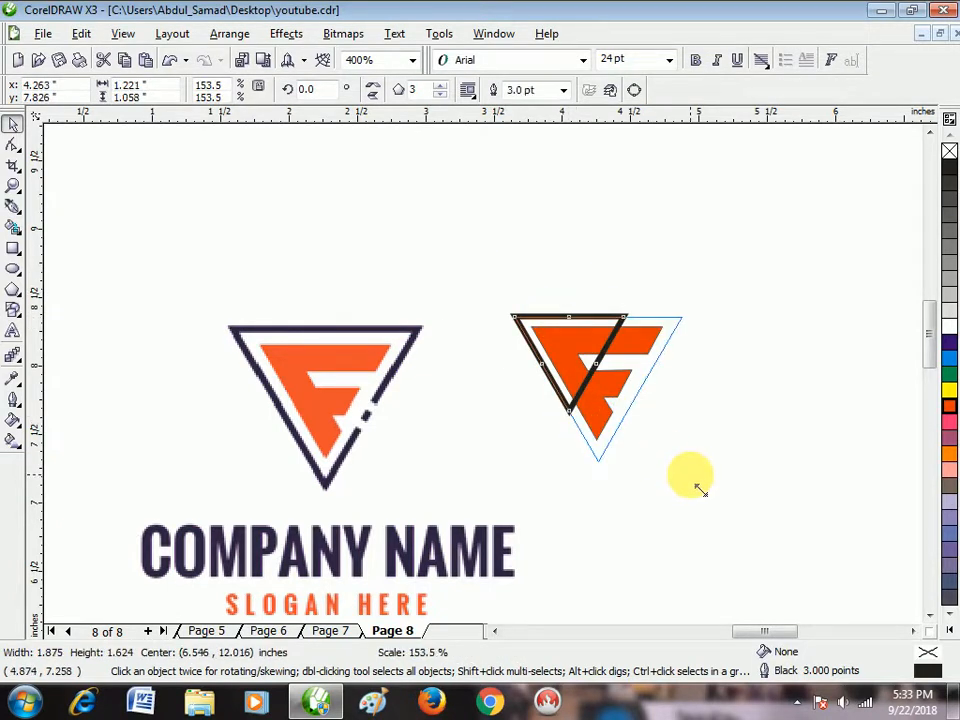
{"action": "scroll", "coordinate": [606, 405], "scroll_direction": "up", "scroll_amount": 2}
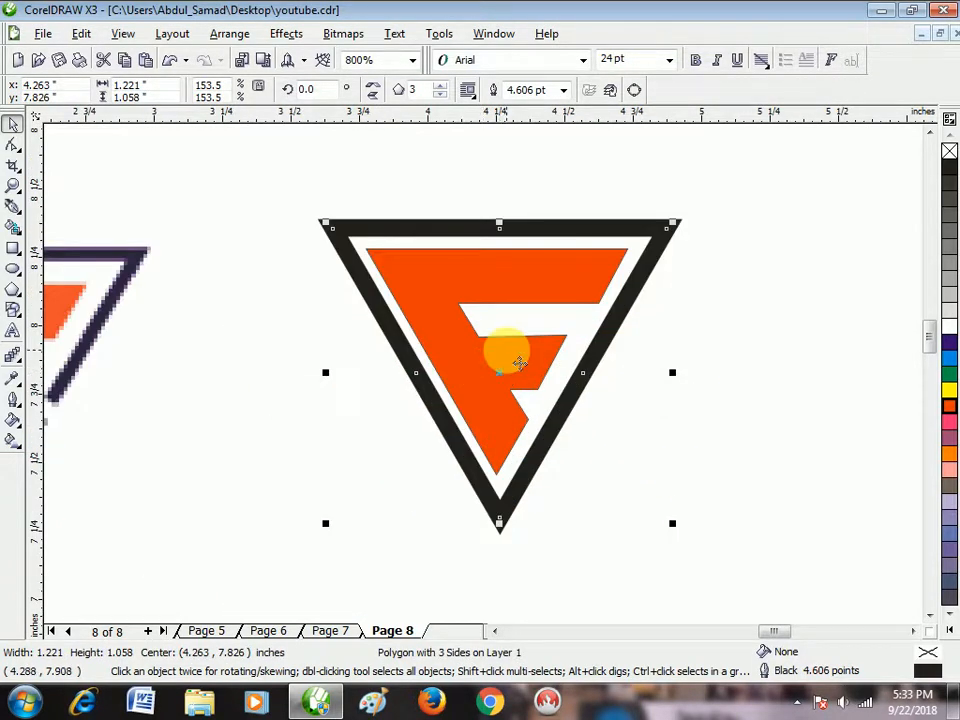
Step: Set the enlarged triangle's outline width to 3 pt
{"action": "key", "text": "F12"}
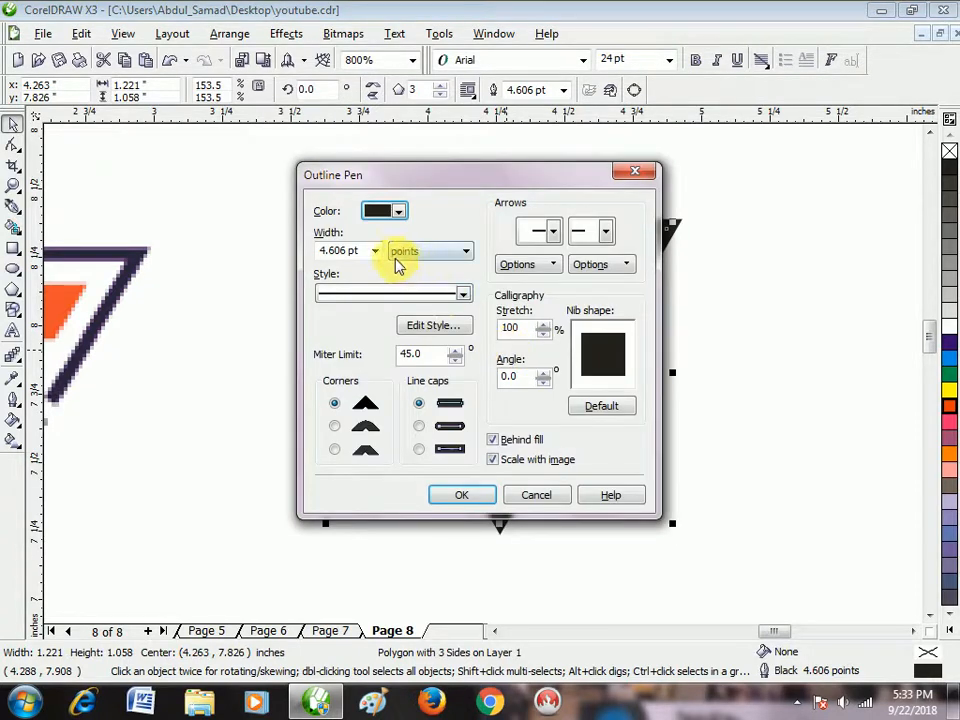
{"action": "left_click", "coordinate": [374, 254]}
{"action": "type", "text": "3"}
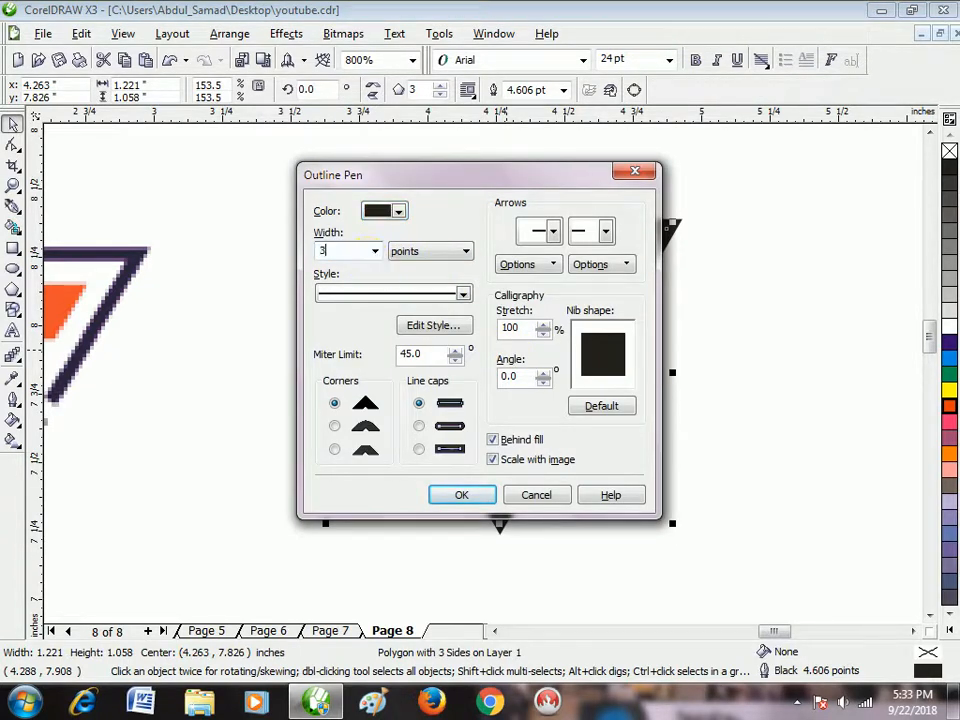
{"action": "key", "text": "Return"}
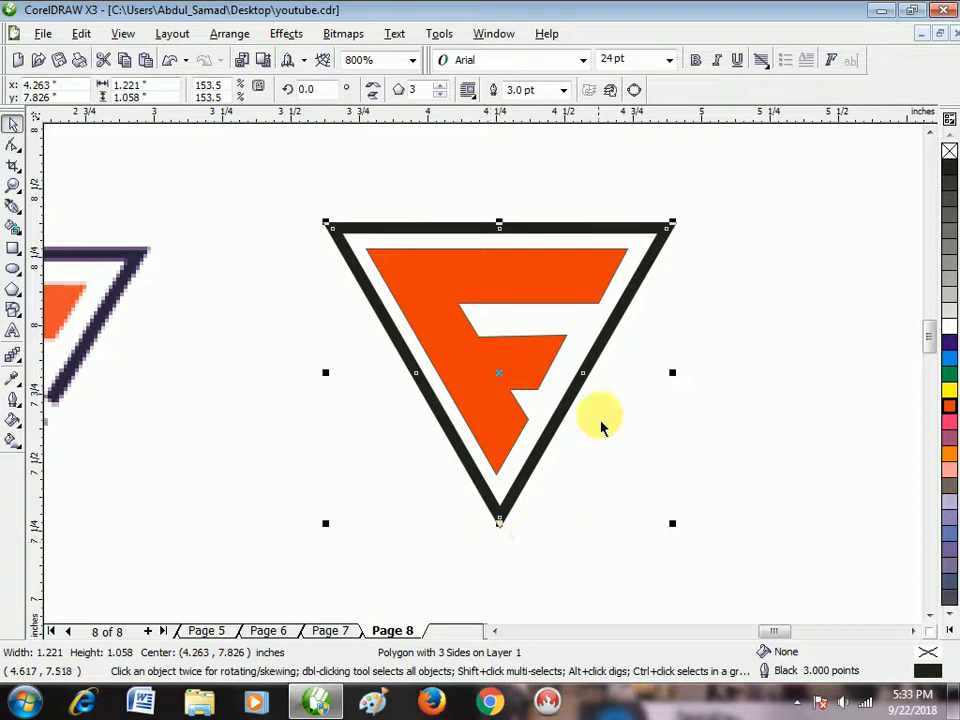
Step: Move the reference logo bitmap away from the recreated logo
{"action": "scroll", "coordinate": [493, 272], "scroll_direction": "down", "scroll_amount": 1}
{"action": "left_click_drag", "start_coordinate": [405, 330], "coordinate": [634, 615]}
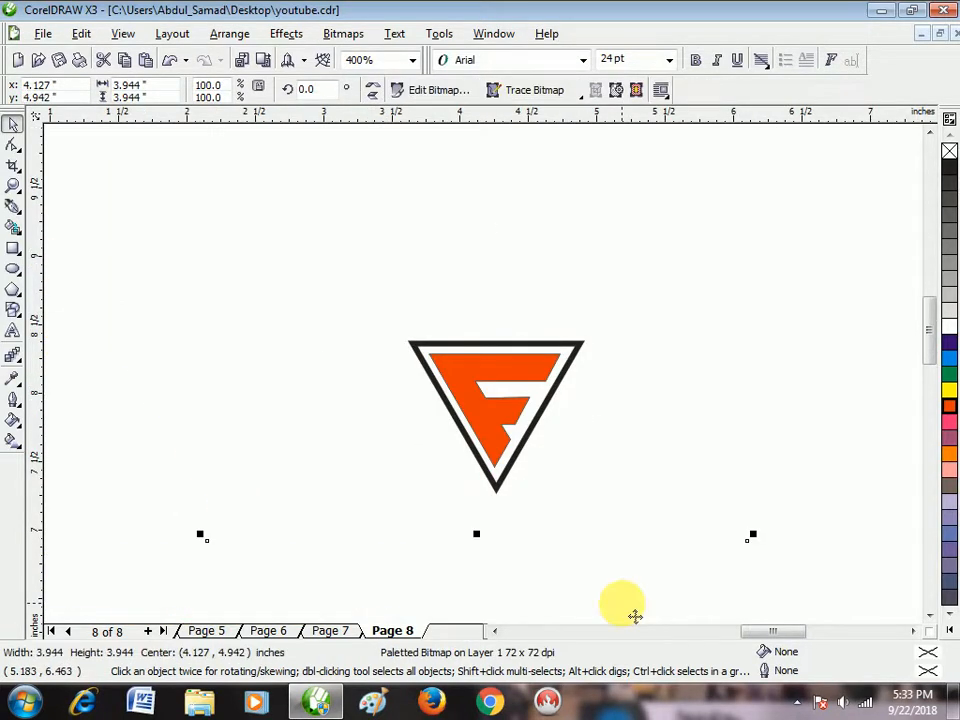
{"action": "scroll", "coordinate": [495, 386], "scroll_direction": "down", "scroll_amount": 3}
{"action": "scroll", "coordinate": [495, 386], "scroll_direction": "up", "scroll_amount": 3}
{"action": "scroll", "coordinate": [489, 388], "scroll_direction": "down", "scroll_amount": 2}
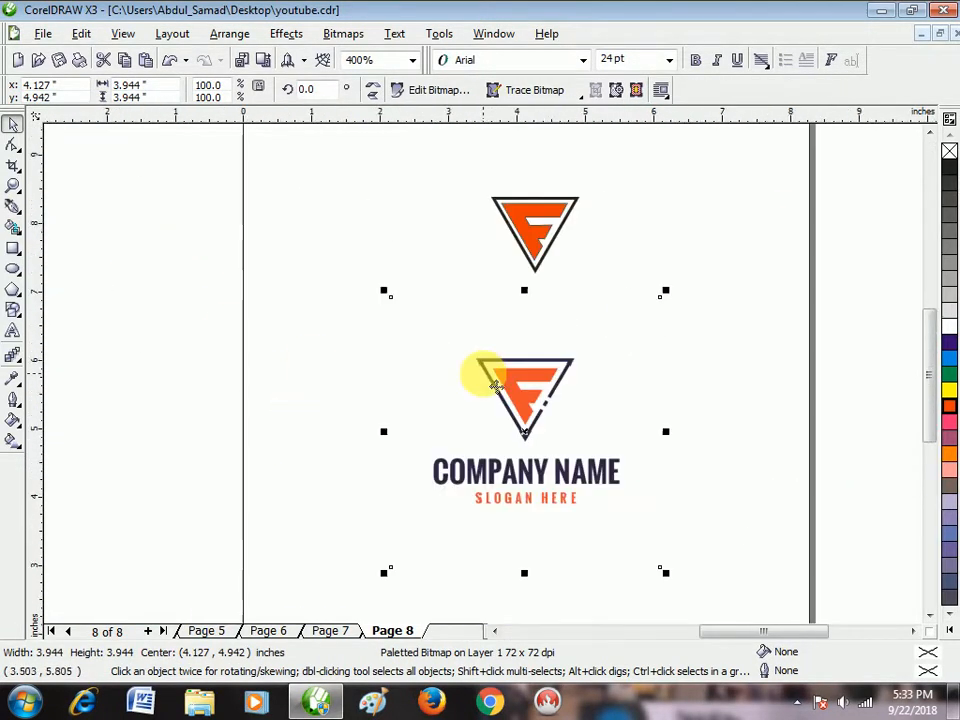
{"action": "left_click_drag", "start_coordinate": [505, 394], "coordinate": [467, 270]}
{"action": "scroll", "coordinate": [497, 386], "scroll_direction": "up", "scroll_amount": 2}
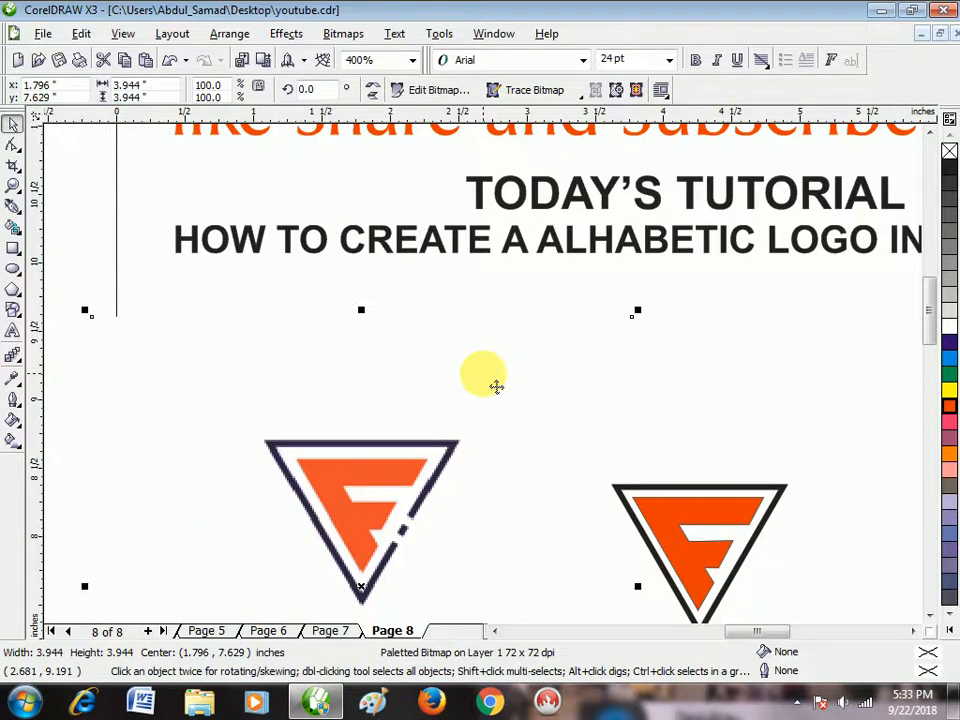
{"action": "left_click", "coordinate": [484, 379]}
{"action": "scroll", "coordinate": [484, 379], "scroll_direction": "down", "scroll_amount": 2}
Step: Select the F and the triangle together and align their centers horizontally and vertically, and clear the selection
{"action": "left_click_drag", "start_coordinate": [478, 354], "coordinate": [573, 453]}
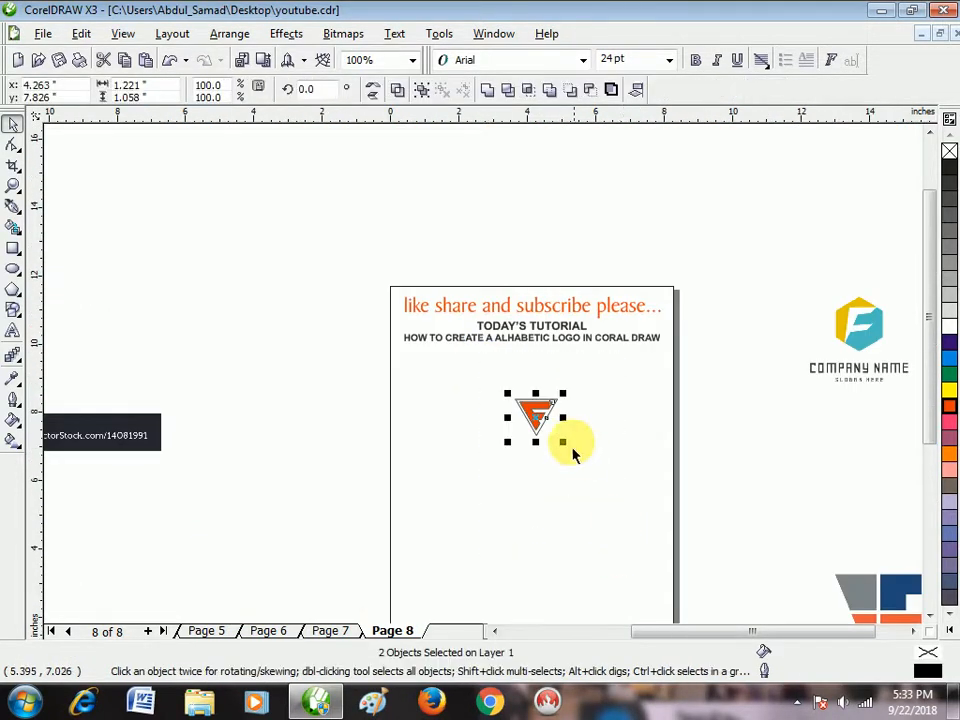
{"action": "scroll", "coordinate": [573, 453], "scroll_direction": "up", "scroll_amount": 1}
{"action": "left_click_drag", "start_coordinate": [479, 427], "coordinate": [478, 425]}
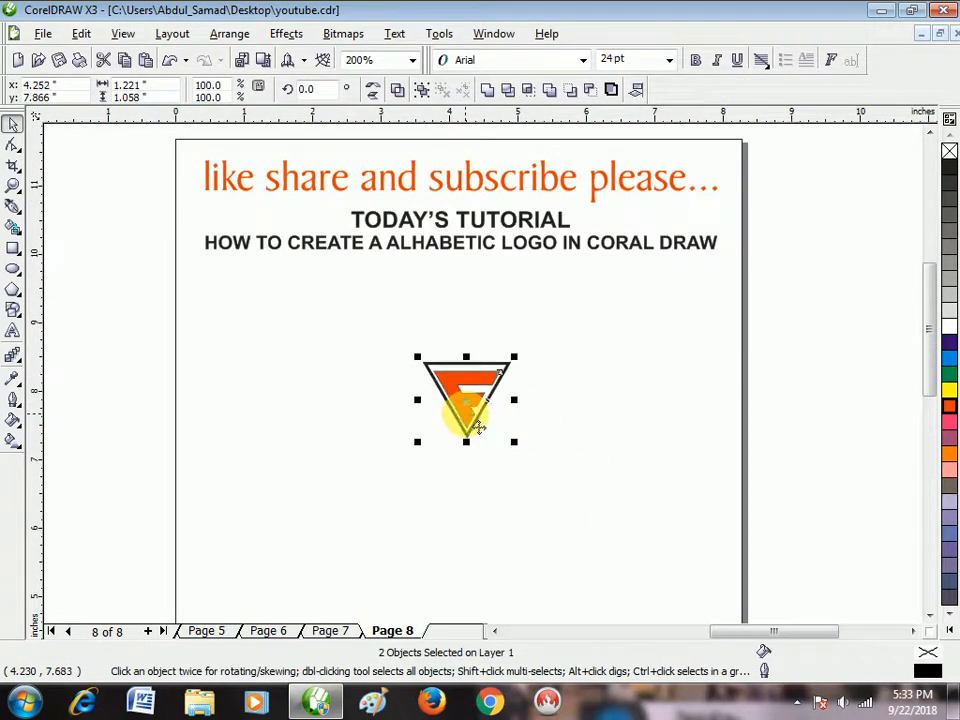
{"action": "scroll", "coordinate": [479, 428], "scroll_direction": "up", "scroll_amount": 1}
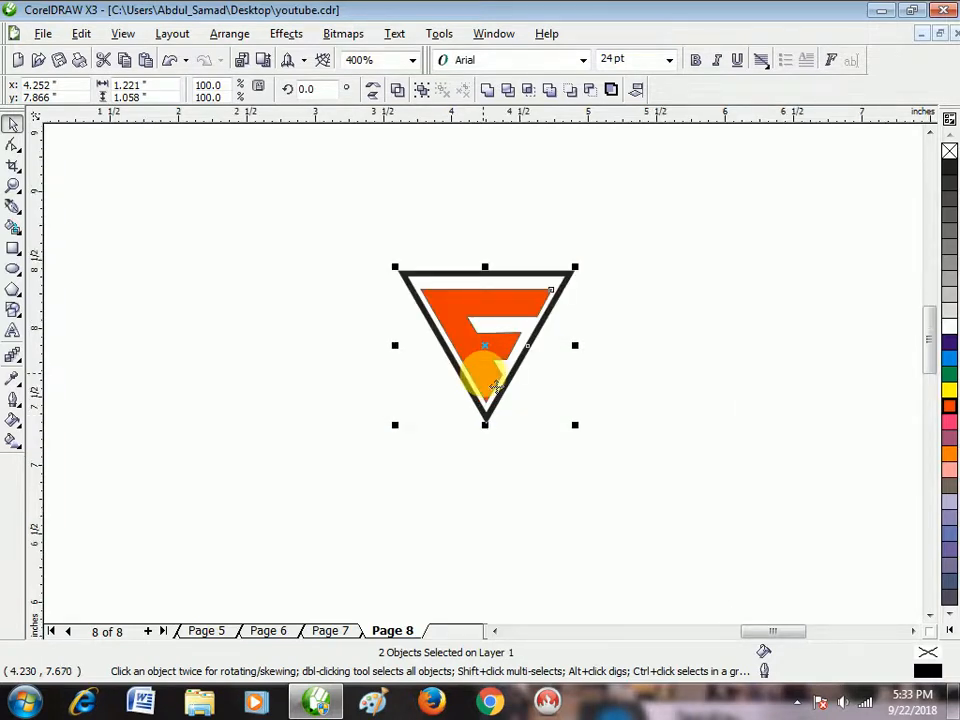
{"action": "scroll", "coordinate": [494, 385], "scroll_direction": "up", "scroll_amount": 1}
{"action": "scroll", "coordinate": [490, 374], "scroll_direction": "down", "scroll_amount": 1}
{"action": "scroll", "coordinate": [495, 386], "scroll_direction": "up", "scroll_amount": 1}
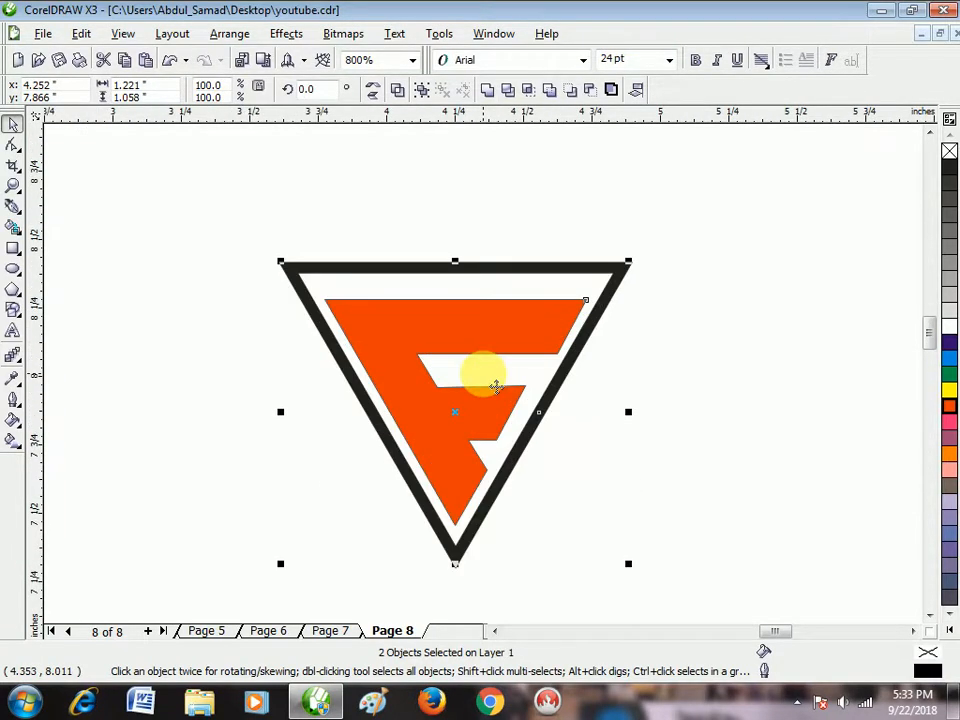
{"action": "left_click", "coordinate": [716, 343]}
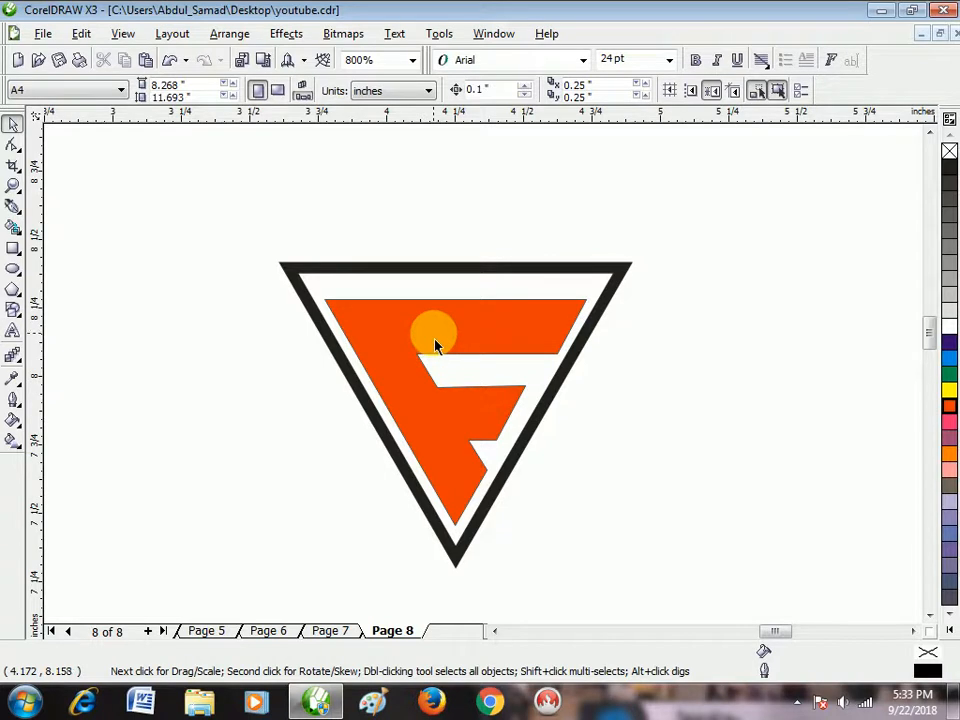
Step: Shift the triangle frame slightly up and to the right, off the F's center
{"action": "scroll", "coordinate": [484, 381], "scroll_direction": "down", "scroll_amount": 1}
{"action": "left_click_drag", "start_coordinate": [448, 346], "coordinate": [765, 600]}
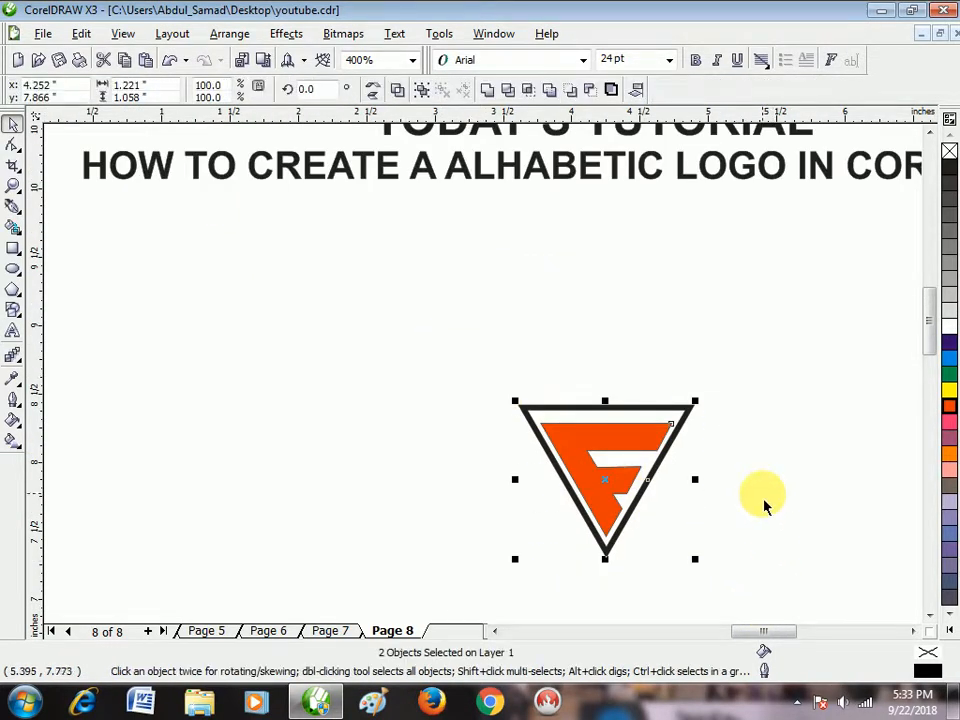
{"action": "left_click", "coordinate": [705, 470]}
{"action": "left_click", "coordinate": [668, 457]}
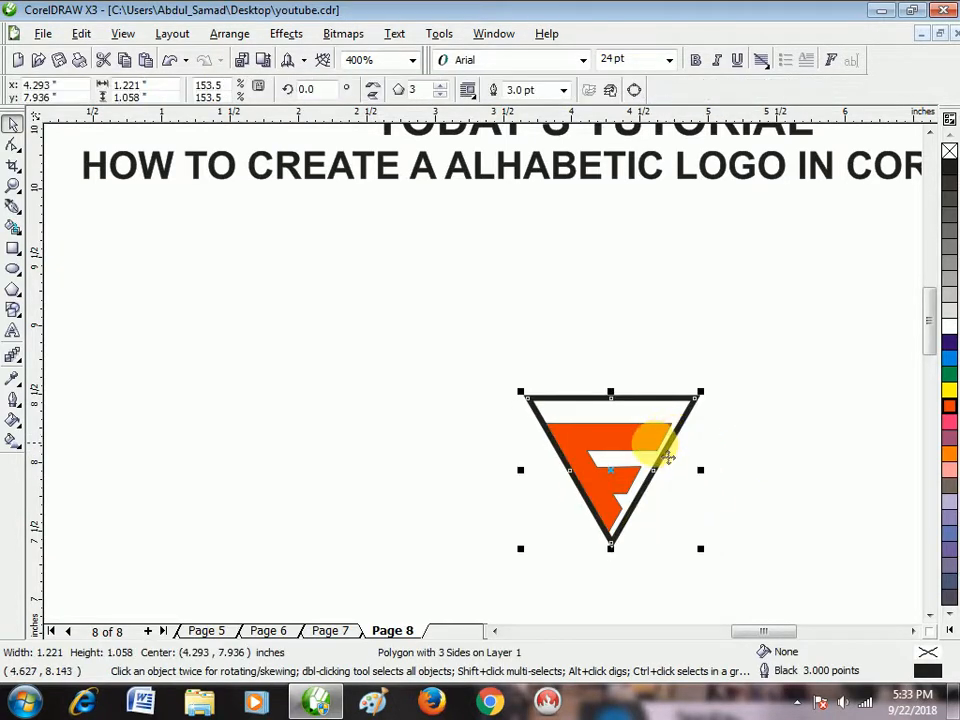
Step: Select the triangle and the F again, center the triangle on the F in both directions, and deselect them
{"action": "left_click_drag", "start_coordinate": [433, 336], "coordinate": [776, 591]}
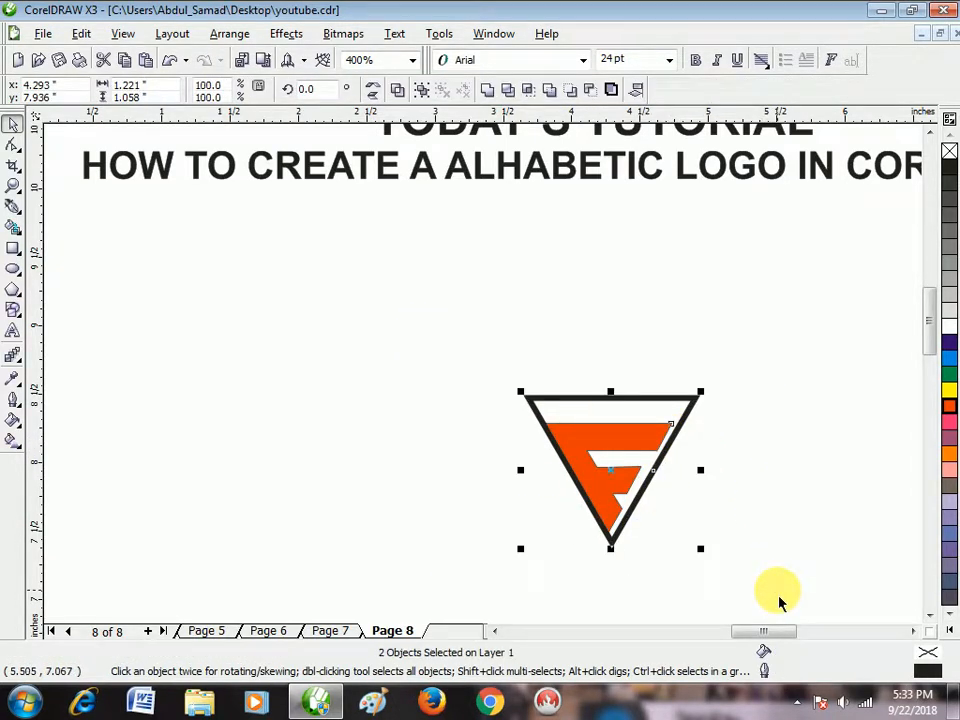
{"action": "key", "text": "Left"}
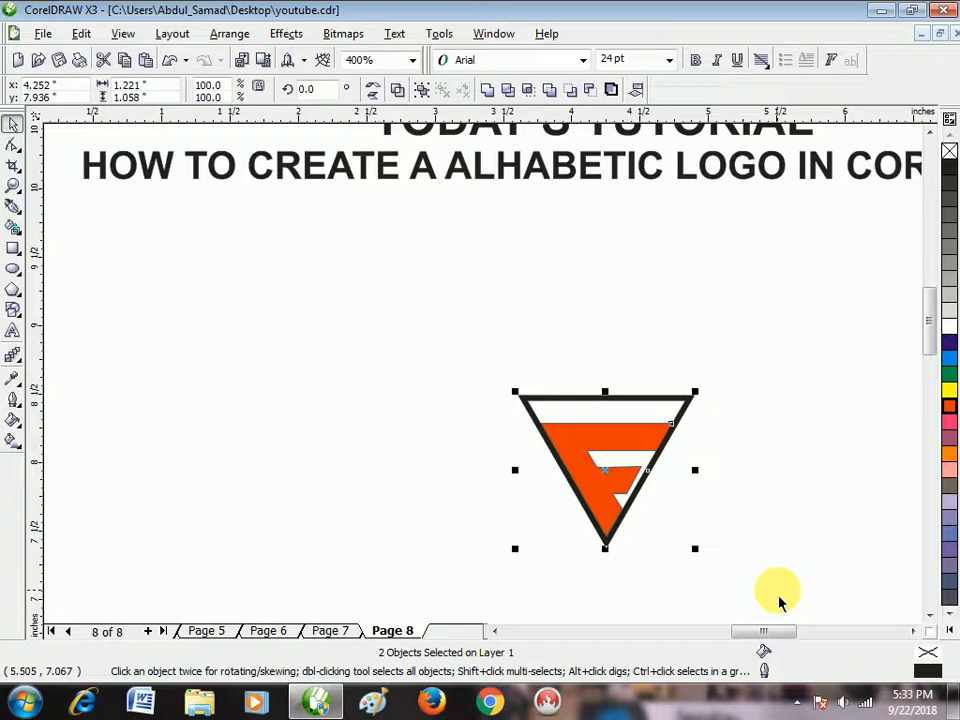
{"action": "key", "text": "Down"}
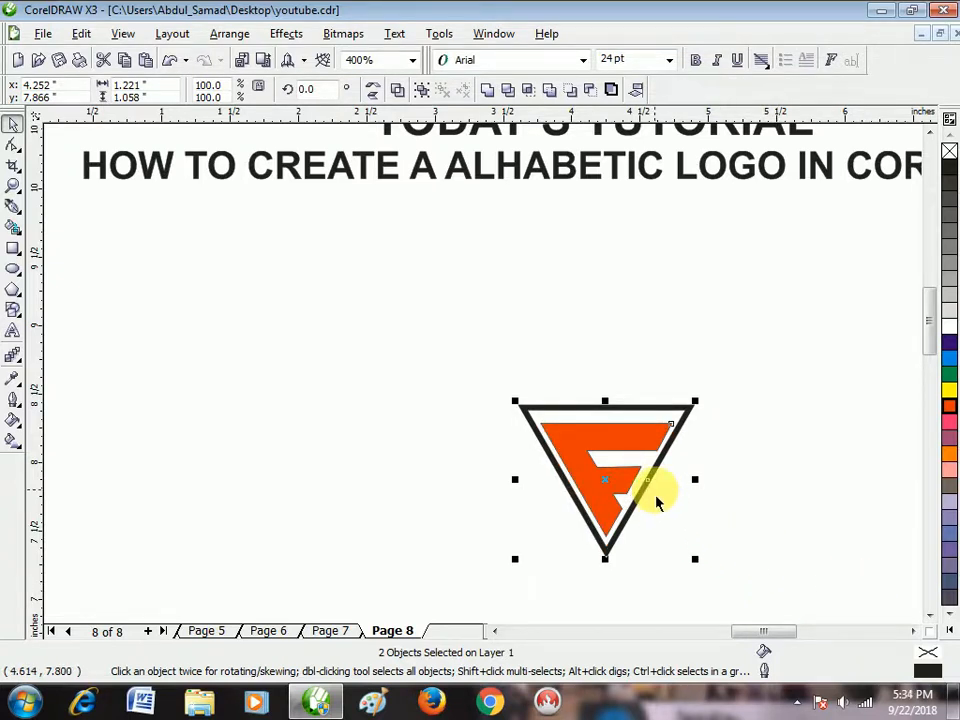
{"action": "scroll", "coordinate": [654, 492], "scroll_direction": "up", "scroll_amount": 1}
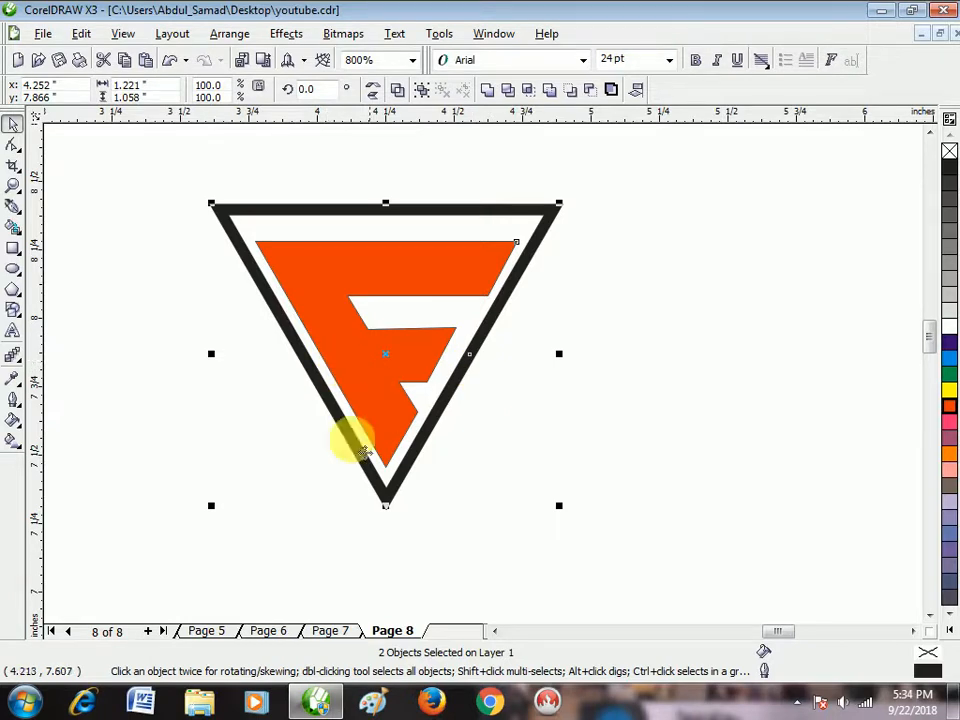
{"action": "left_click", "coordinate": [113, 350]}
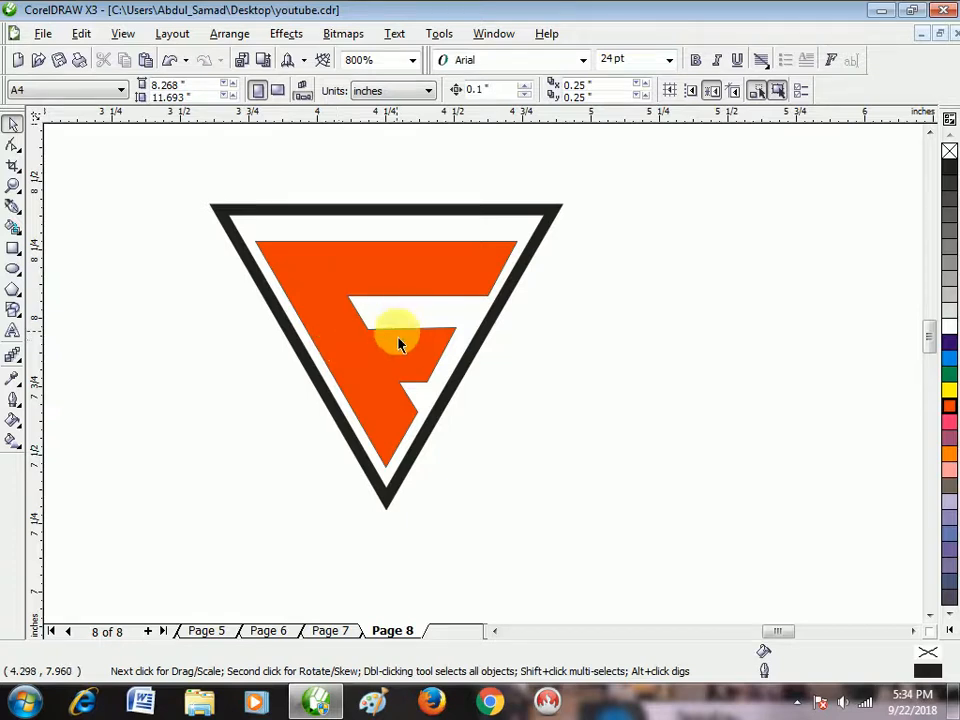
Step: Select the triangular F logo with its frame and move it to the page's left edge, just below the tutorial heading
{"action": "scroll", "coordinate": [489, 381], "scroll_direction": "down", "scroll_amount": 1}
{"action": "scroll", "coordinate": [489, 388], "scroll_direction": "up", "scroll_amount": 1}
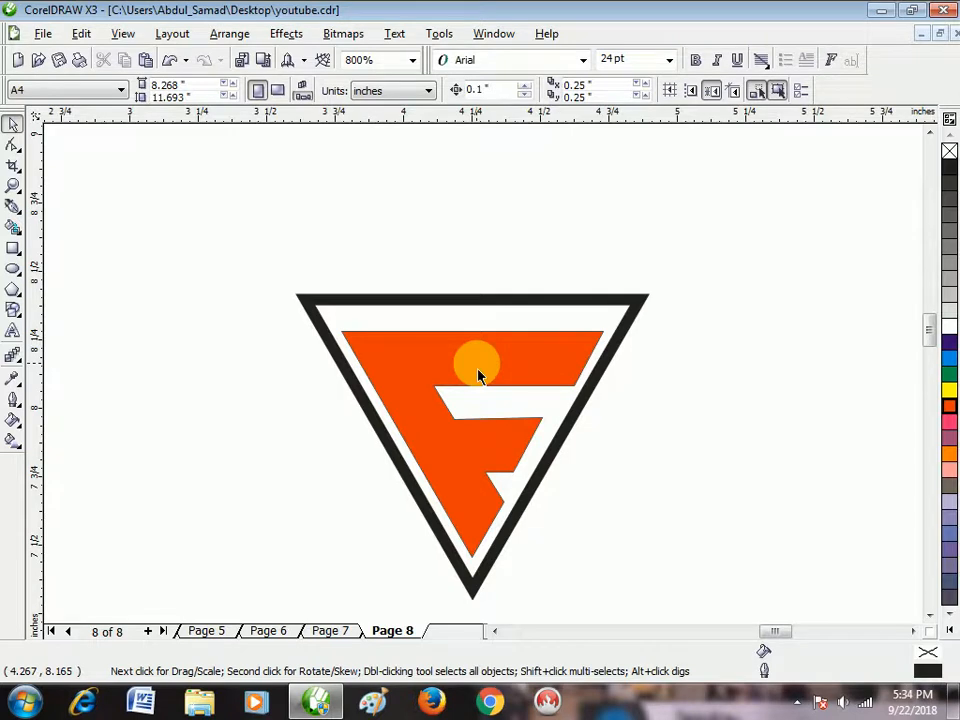
{"action": "scroll", "coordinate": [480, 379], "scroll_direction": "down", "scroll_amount": 2}
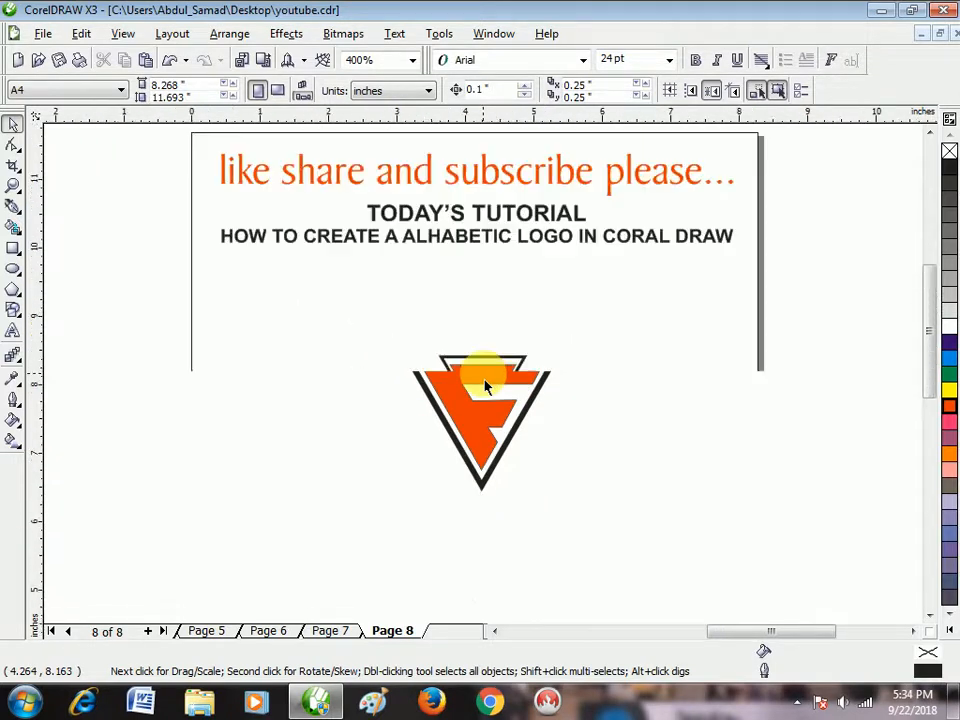
{"action": "scroll", "coordinate": [485, 386], "scroll_direction": "up", "scroll_amount": 1}
{"action": "scroll", "coordinate": [485, 386], "scroll_direction": "down", "scroll_amount": 1}
{"action": "left_click_drag", "start_coordinate": [414, 291], "coordinate": [615, 540]}
{"action": "left_click_drag", "start_coordinate": [460, 366], "coordinate": [279, 296]}
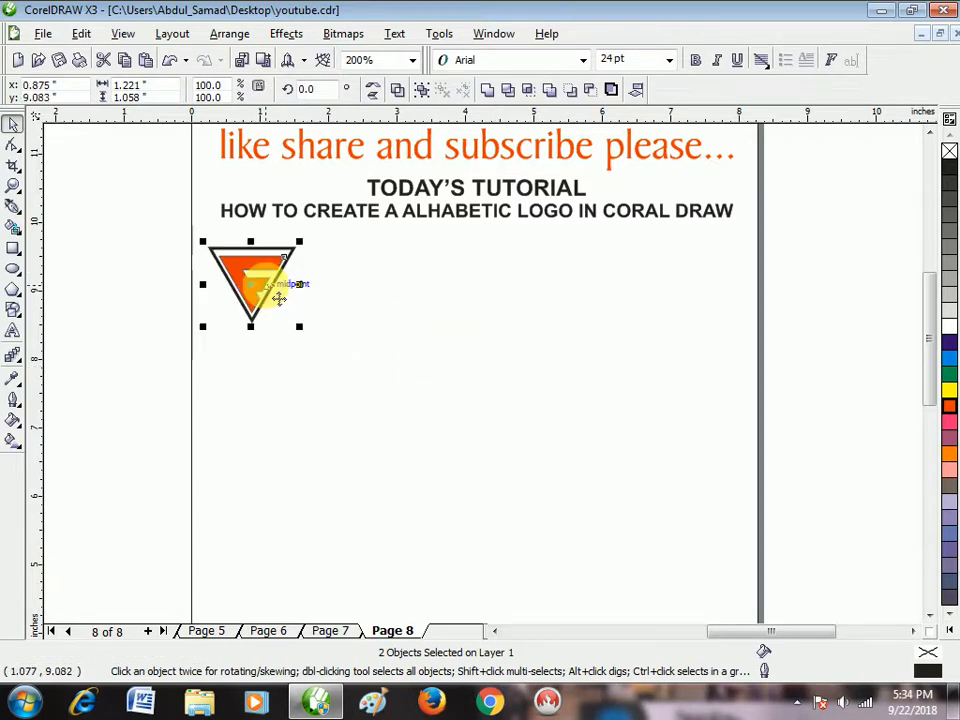
Step: Move the reference bitmap of the two-square F logo onto the page, just below the triangular logo
{"action": "scroll", "coordinate": [485, 375], "scroll_direction": "down", "scroll_amount": 2}
{"action": "scroll", "coordinate": [510, 405], "scroll_direction": "up", "scroll_amount": 1}
{"action": "scroll", "coordinate": [482, 386], "scroll_direction": "down", "scroll_amount": 1}
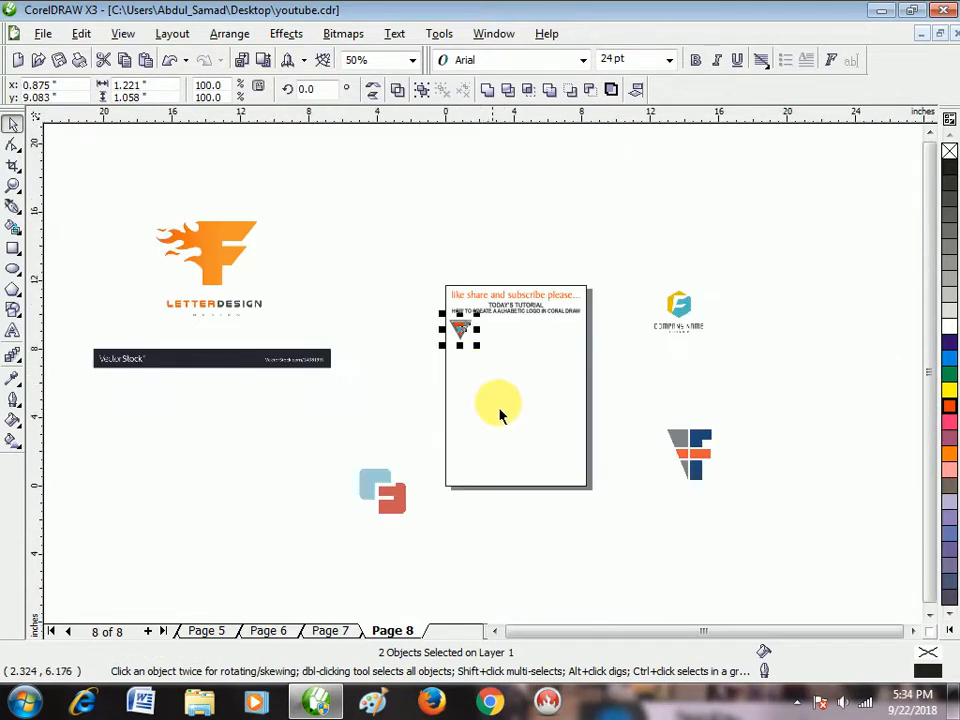
{"action": "left_click_drag", "start_coordinate": [395, 511], "coordinate": [508, 407]}
{"action": "scroll", "coordinate": [490, 390], "scroll_direction": "up", "scroll_amount": 2}
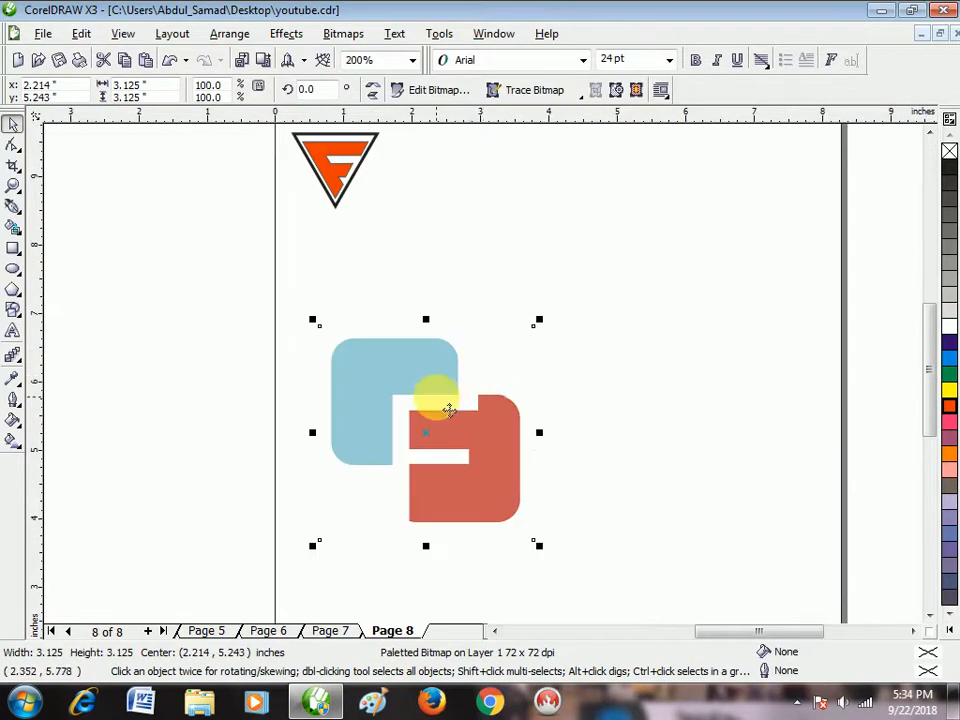
{"action": "left_click_drag", "start_coordinate": [438, 398], "coordinate": [422, 315]}
{"action": "scroll", "coordinate": [422, 315], "scroll_direction": "up", "scroll_amount": 2}
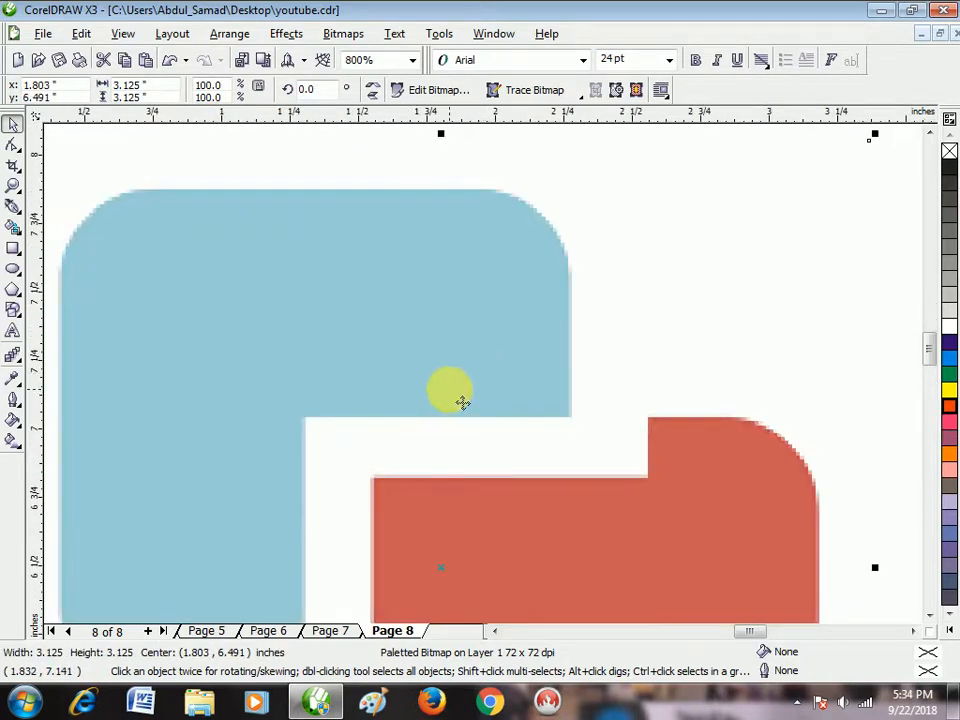
Step: Draw a square of about 1.82 inches over the light blue shape of the reference and activate the Shape tool on it
{"action": "scroll", "coordinate": [461, 401], "scroll_direction": "down", "scroll_amount": 2}
{"action": "scroll", "coordinate": [496, 397], "scroll_direction": "up", "scroll_amount": 1}
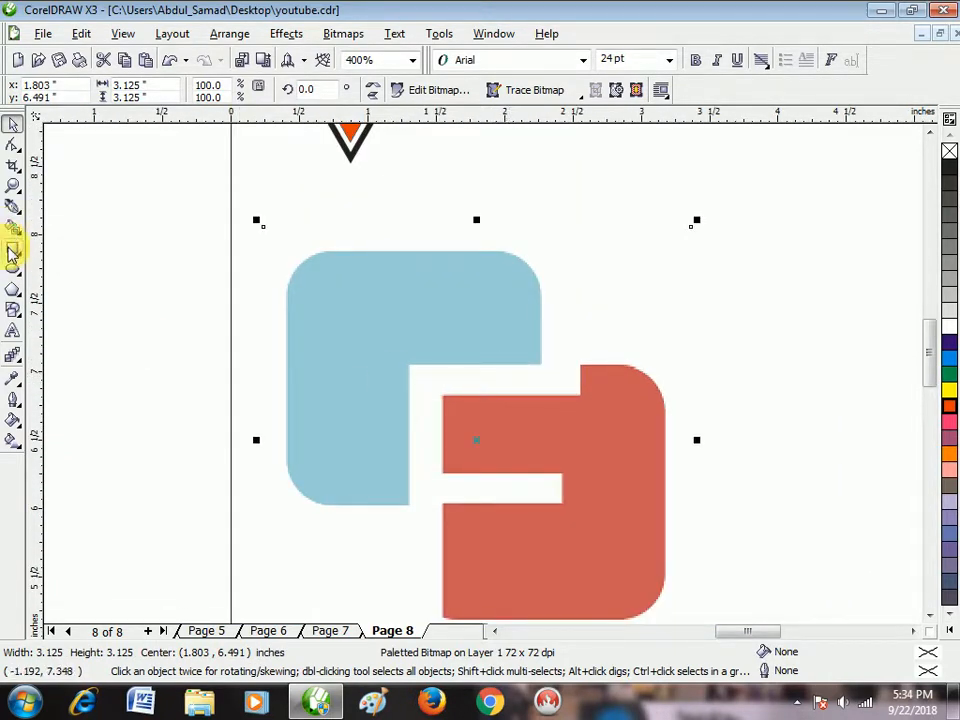
{"action": "left_click", "coordinate": [12, 251]}
{"action": "mouse_move", "coordinate": [291, 253]}
{"action": "left_mouse_down"}
{"action": "mouse_move", "coordinate": [409, 351]}
{"action": "mouse_move", "coordinate": [540, 487]}
{"action": "mouse_move", "coordinate": [458, 428]}
{"action": "mouse_move", "coordinate": [402, 368]}
{"action": "mouse_move", "coordinate": [419, 399]}
{"action": "mouse_move", "coordinate": [451, 401]}
{"action": "mouse_move", "coordinate": [417, 414]}
{"action": "mouse_move", "coordinate": [507, 511]}
{"action": "left_mouse_up"}
{"action": "key", "text": "shift"}
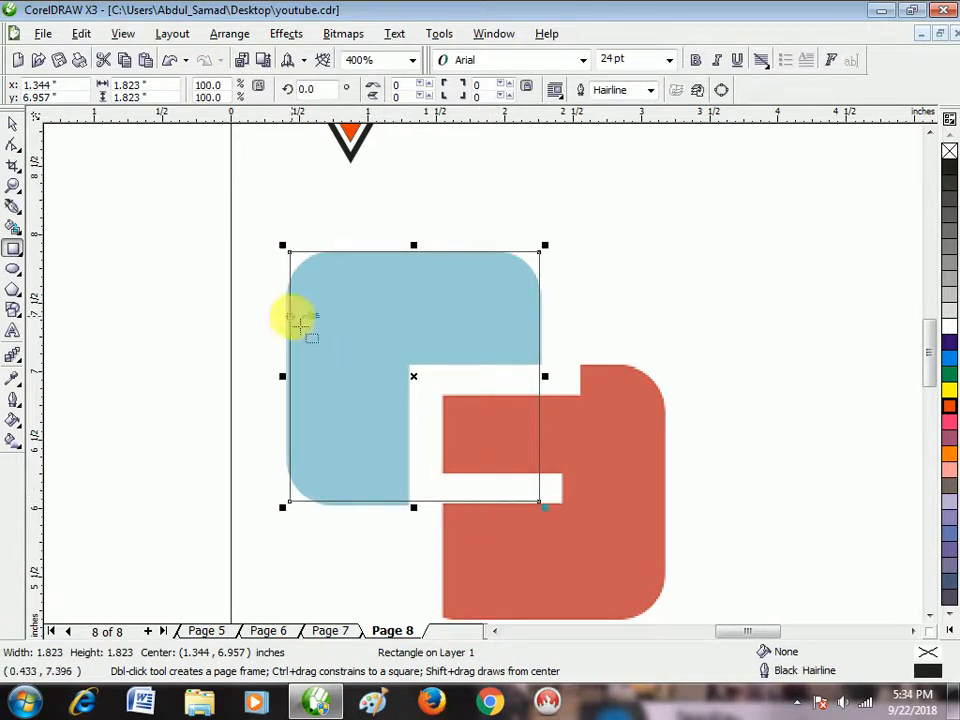
{"action": "left_click", "coordinate": [12, 150]}
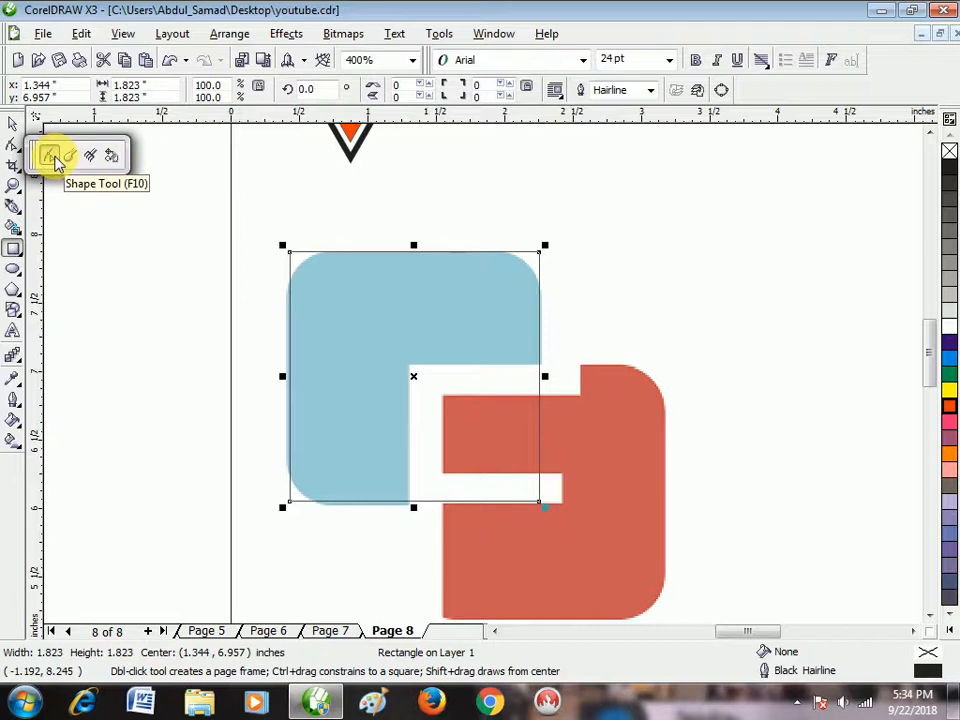
{"action": "left_click", "coordinate": [52, 158]}
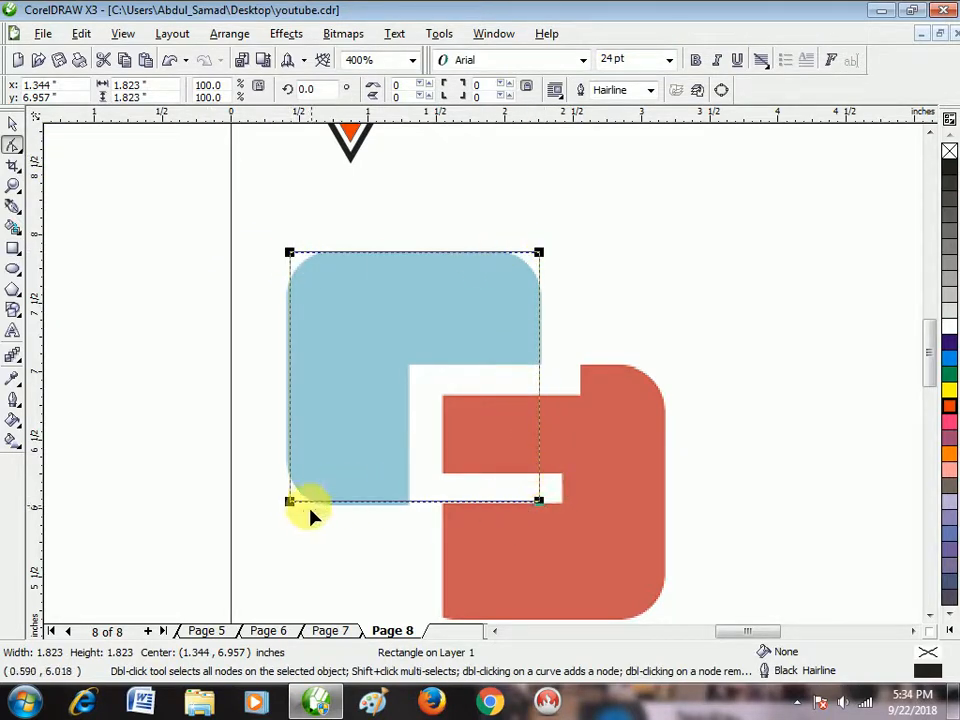
Step: Try to round only the upper-left corner of the square, and undo that rounding
{"action": "left_click", "coordinate": [291, 255]}
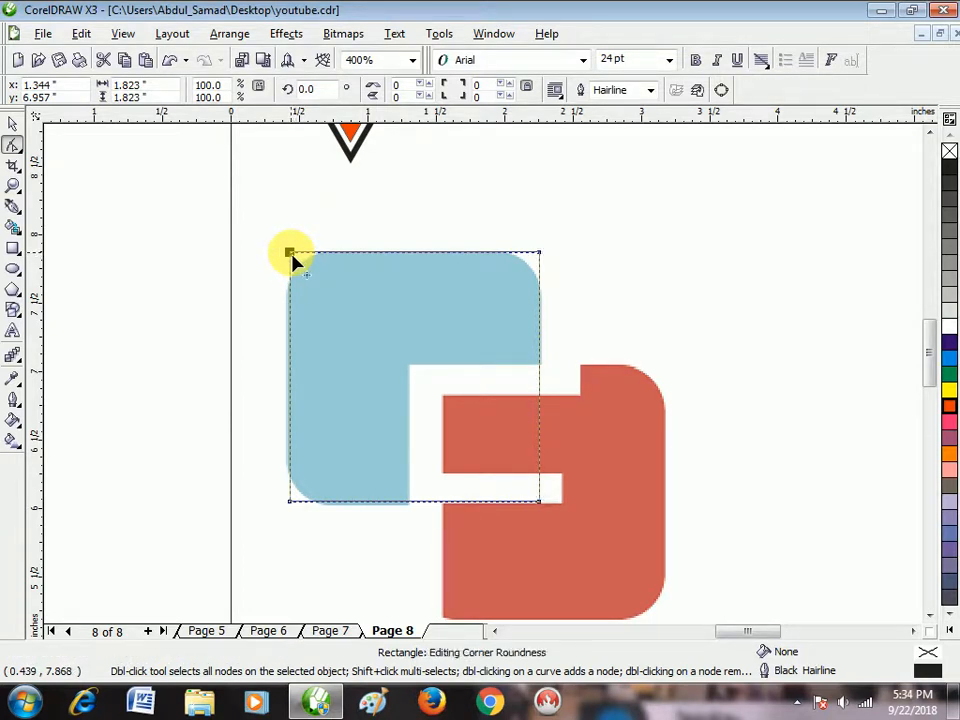
{"action": "left_click", "coordinate": [291, 255]}
{"action": "left_click_drag", "start_coordinate": [291, 255], "coordinate": [493, 386]}
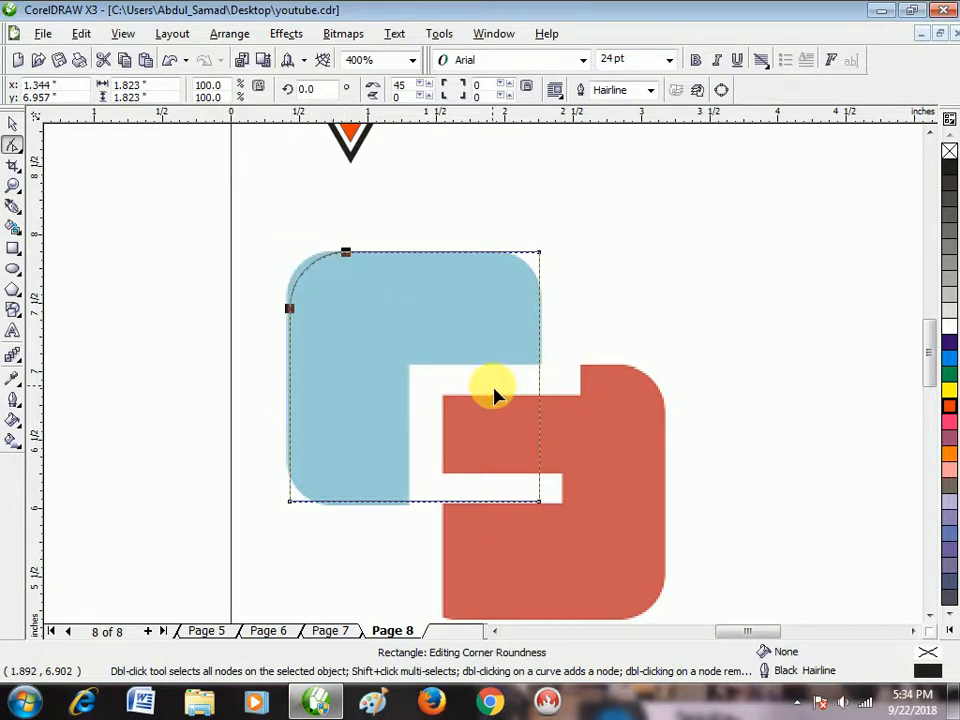
{"action": "key", "text": "ctrl+z"}
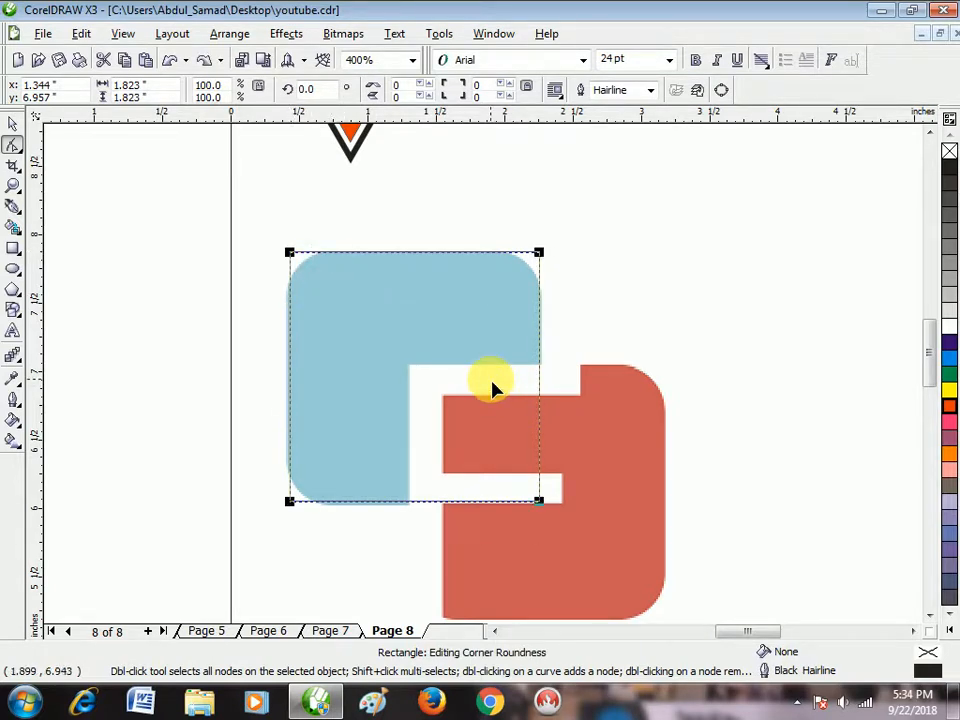
Step: Round all four corners of the square to 28 and place a duplicate of it over the red shape of the reference
{"action": "left_click_drag", "start_coordinate": [291, 255], "coordinate": [326, 288]}
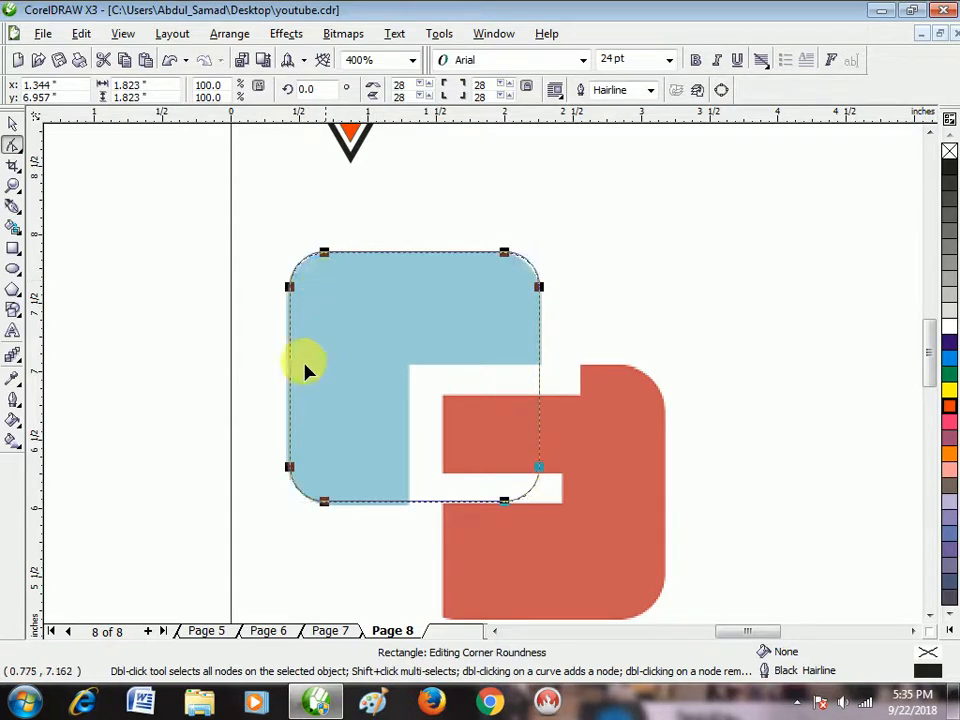
{"action": "left_click", "coordinate": [10, 133]}
{"action": "scroll", "coordinate": [470, 370], "scroll_direction": "down", "scroll_amount": 1}
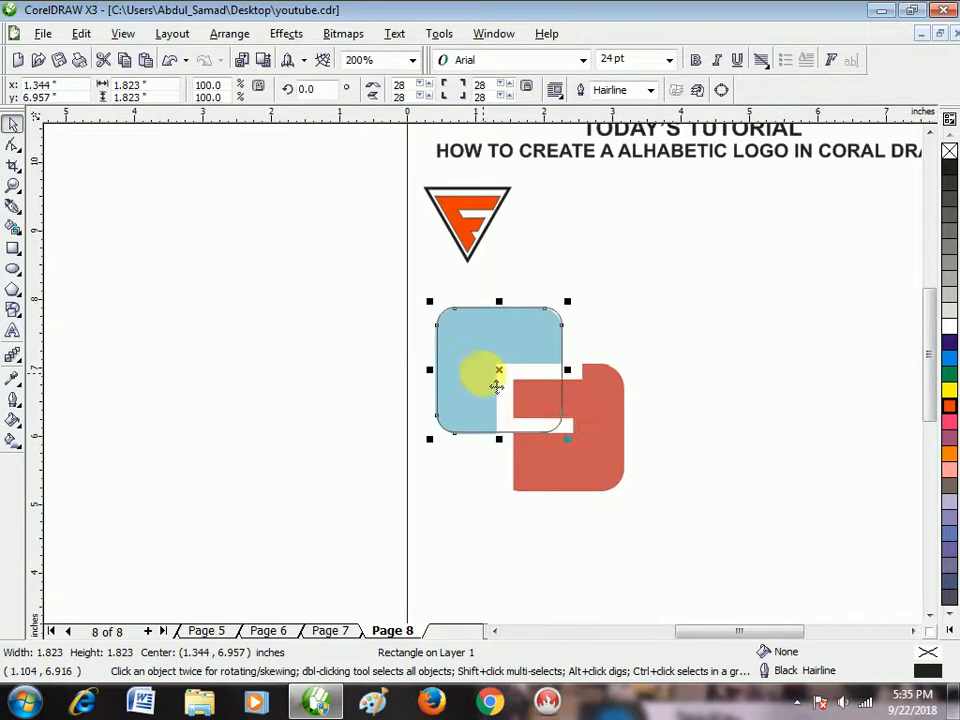
{"action": "scroll", "coordinate": [576, 425], "scroll_direction": "up", "scroll_amount": 1}
{"action": "left_click_drag", "start_coordinate": [244, 227], "coordinate": [366, 341]}
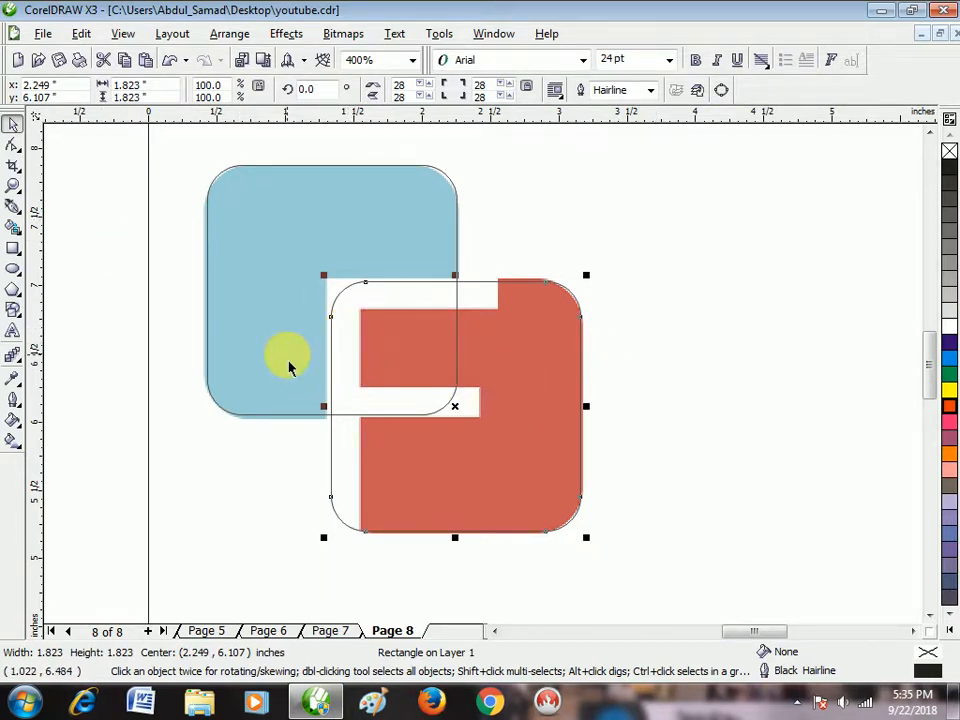
Step: Fill the upper rounded square with Blue and the lower one with Red, and clear the selection
{"action": "left_click", "coordinate": [272, 255]}
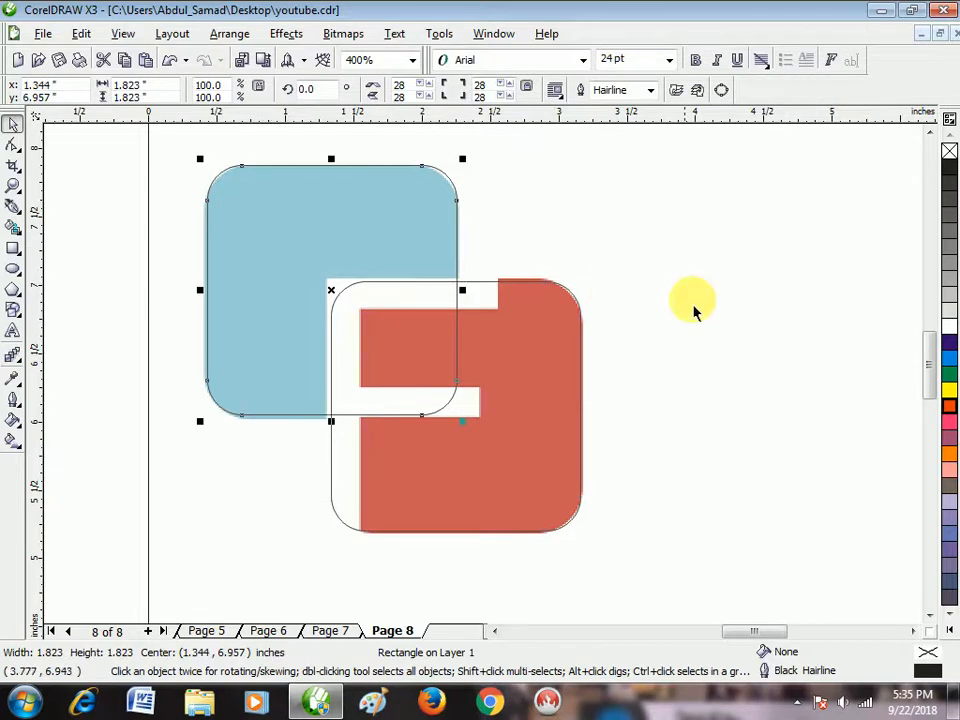
{"action": "left_click", "coordinate": [952, 347]}
{"action": "left_click", "coordinate": [546, 506]}
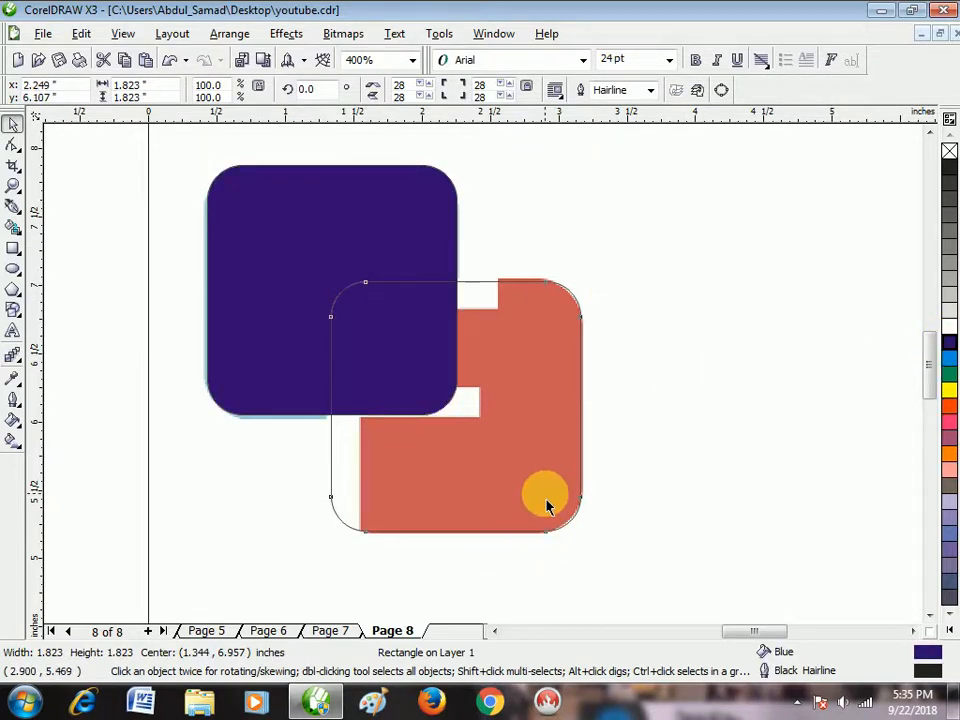
{"action": "left_click", "coordinate": [951, 413]}
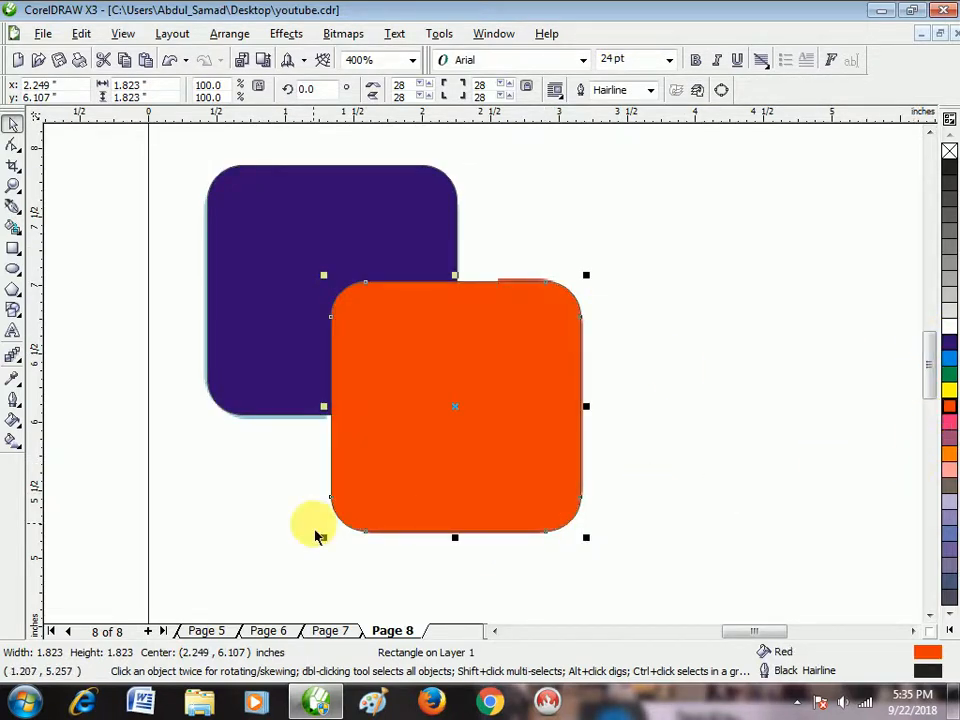
{"action": "left_click", "coordinate": [107, 420]}
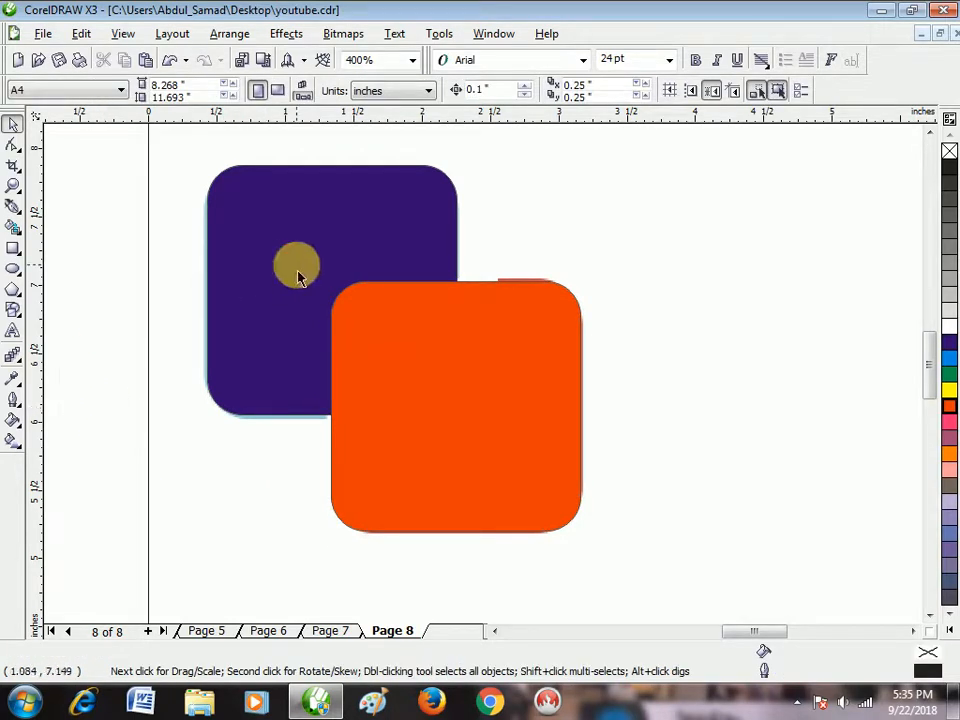
Step: Move both rounded squares off the reference bitmap, and undo both moves
{"action": "left_click_drag", "start_coordinate": [296, 270], "coordinate": [579, 227]}
{"action": "left_click_drag", "start_coordinate": [464, 447], "coordinate": [548, 532]}
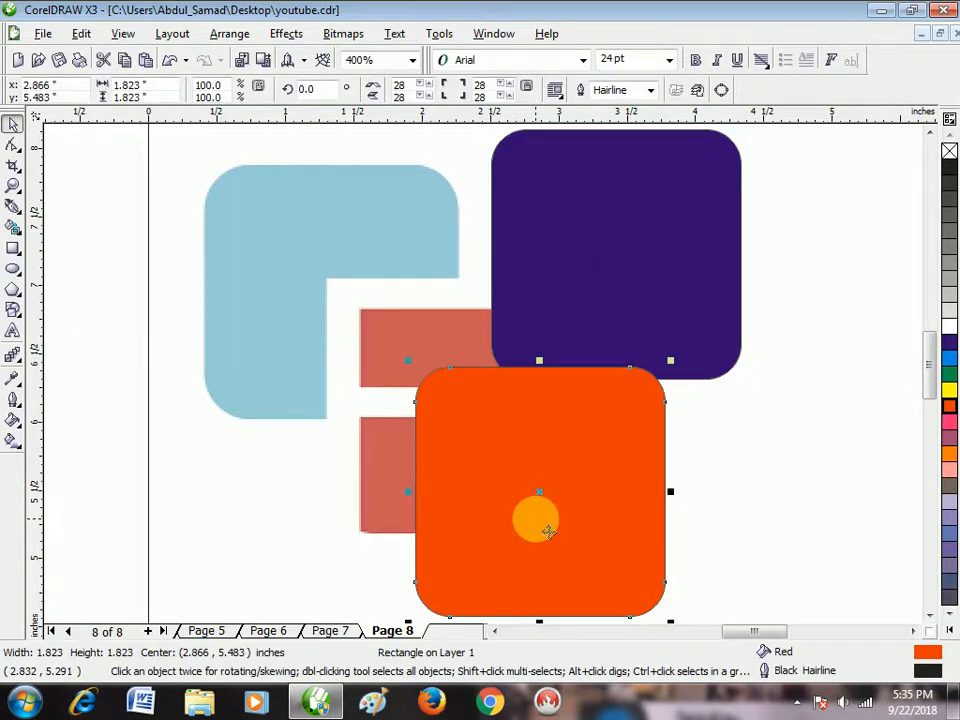
{"action": "key", "text": "ctrl+z"}
{"action": "key", "text": "ctrl+z"}
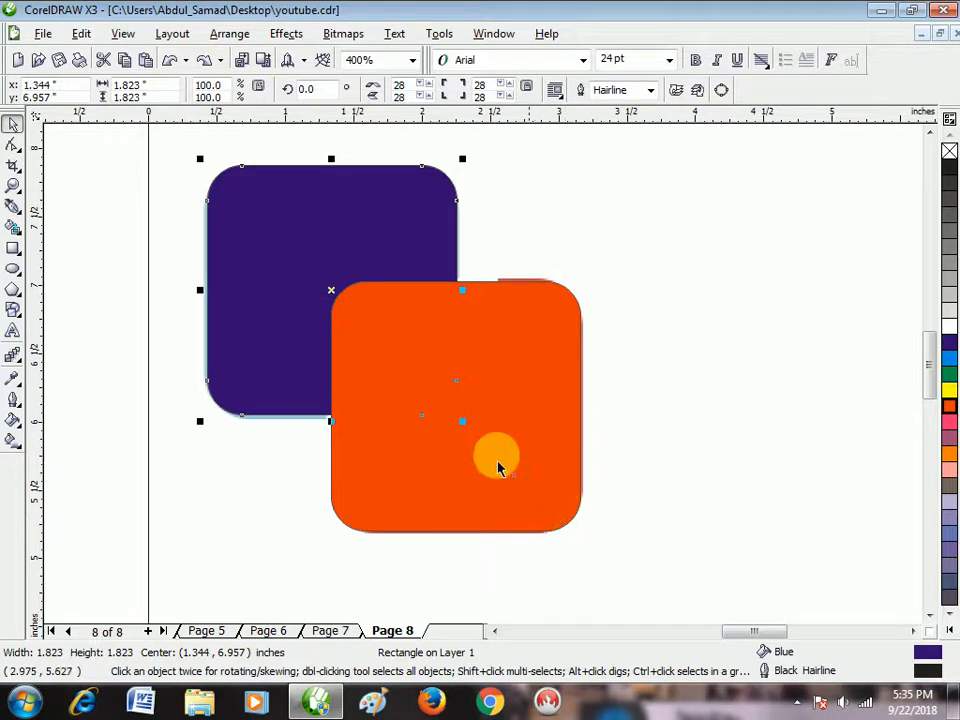
Step: Take the reference bitmap out from under the two rounded squares and delete it
{"action": "key", "text": "ctrl+v"}
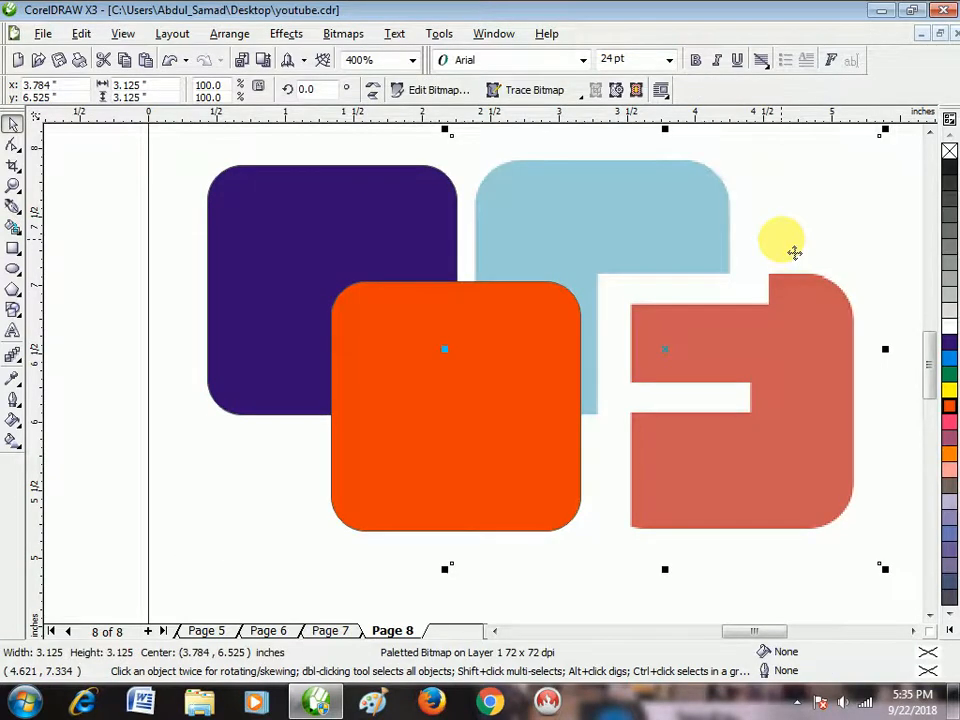
{"action": "key", "text": "Delete"}
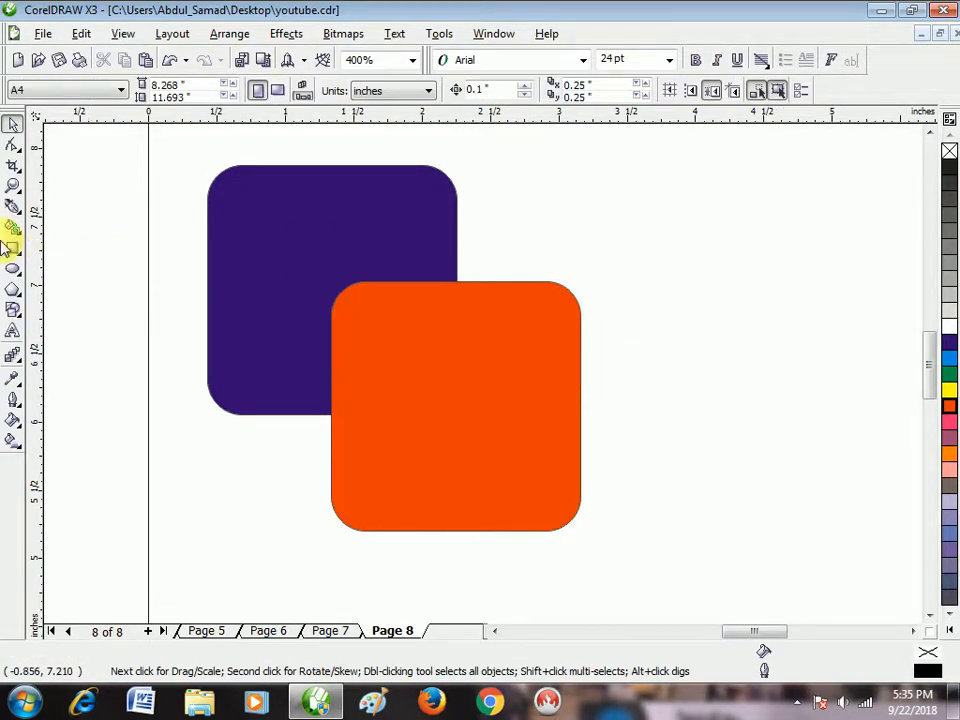
Step: Add a capital F in Arial as artistic text on the blue square and enlarge it to about 121 pt
{"action": "left_click", "coordinate": [13, 330]}
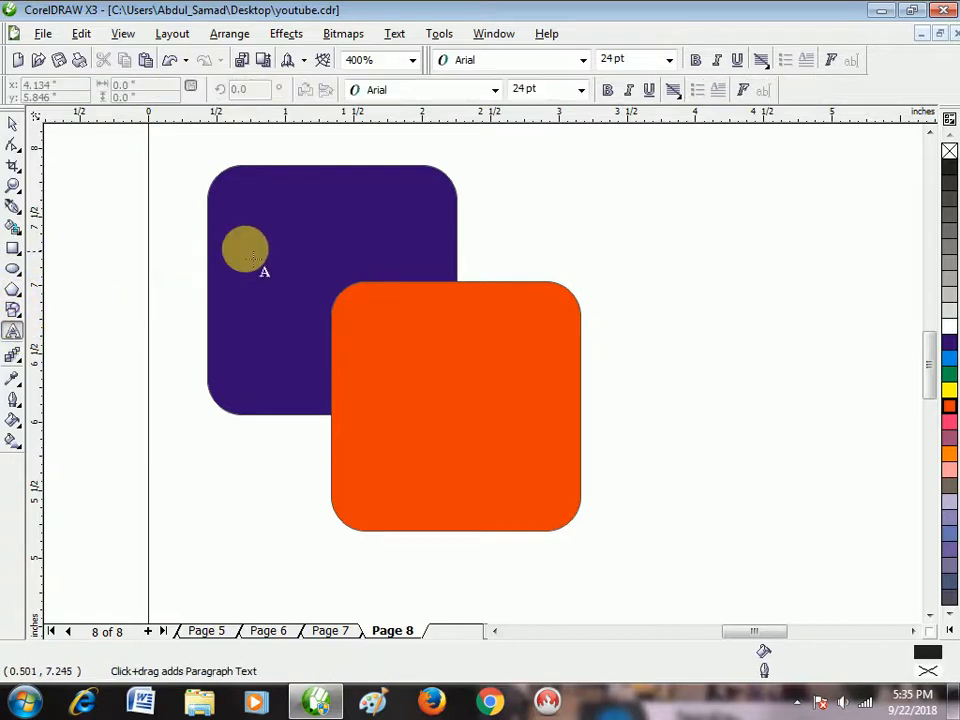
{"action": "left_click", "coordinate": [295, 250]}
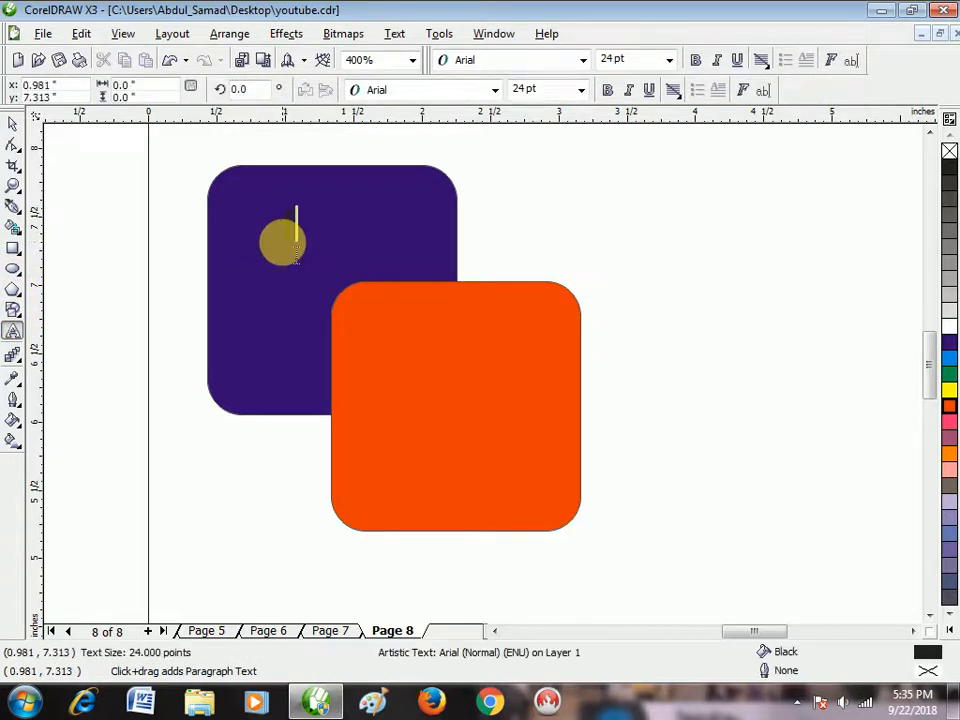
{"action": "type", "text": "f"}
{"action": "key", "text": "BackSpace"}
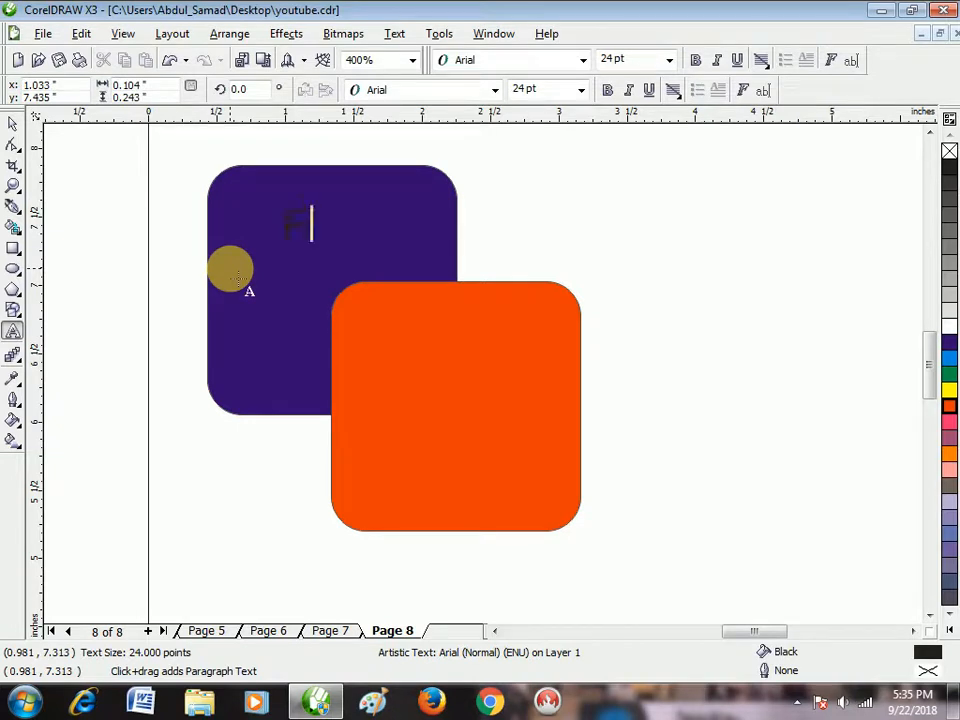
{"action": "left_click", "coordinate": [12, 123]}
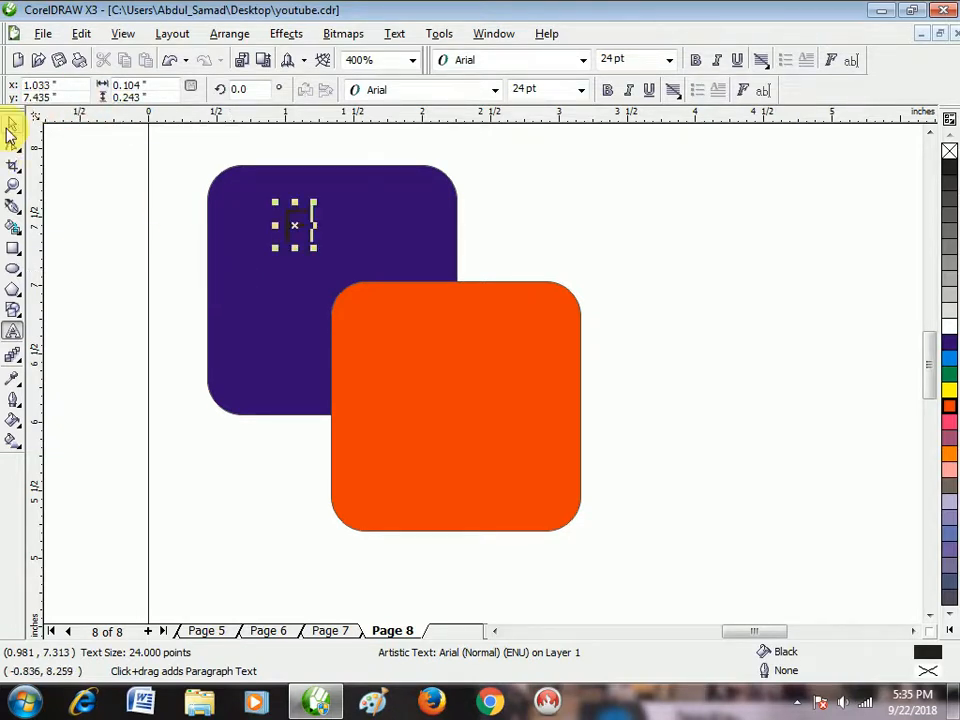
{"action": "left_click_drag", "start_coordinate": [313, 248], "coordinate": [418, 382]}
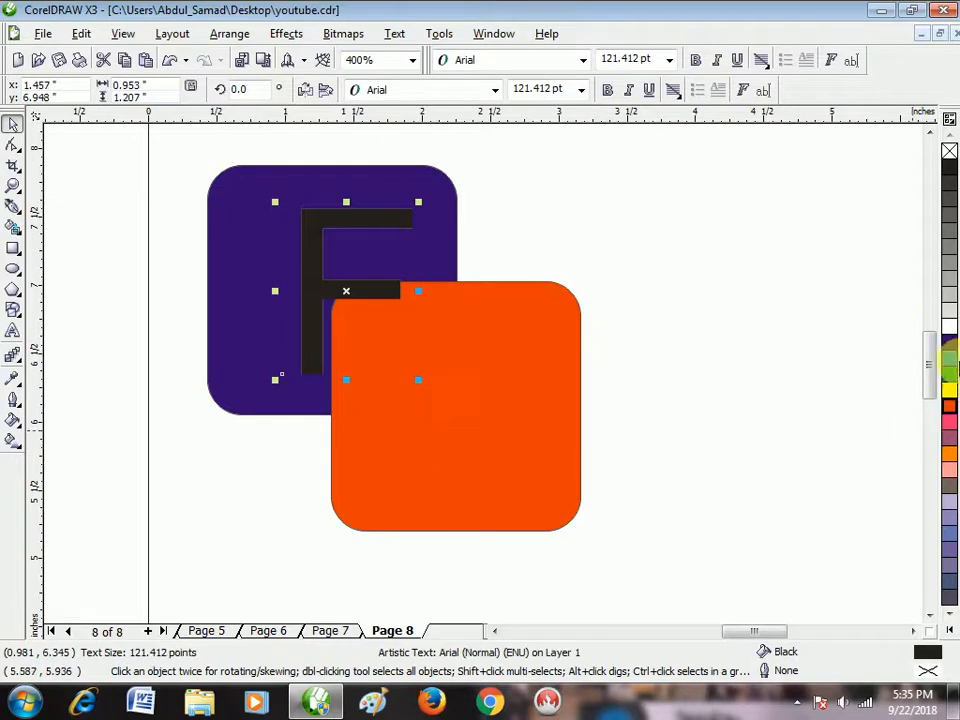
Step: Fill the F with White, move it over the overlap of the squares, enlarge it to about 140.5 pt, and deselect it
{"action": "left_click", "coordinate": [949, 327]}
{"action": "left_click_drag", "start_coordinate": [340, 293], "coordinate": [343, 356]}
{"action": "left_click_drag", "start_coordinate": [420, 442], "coordinate": [466, 482]}
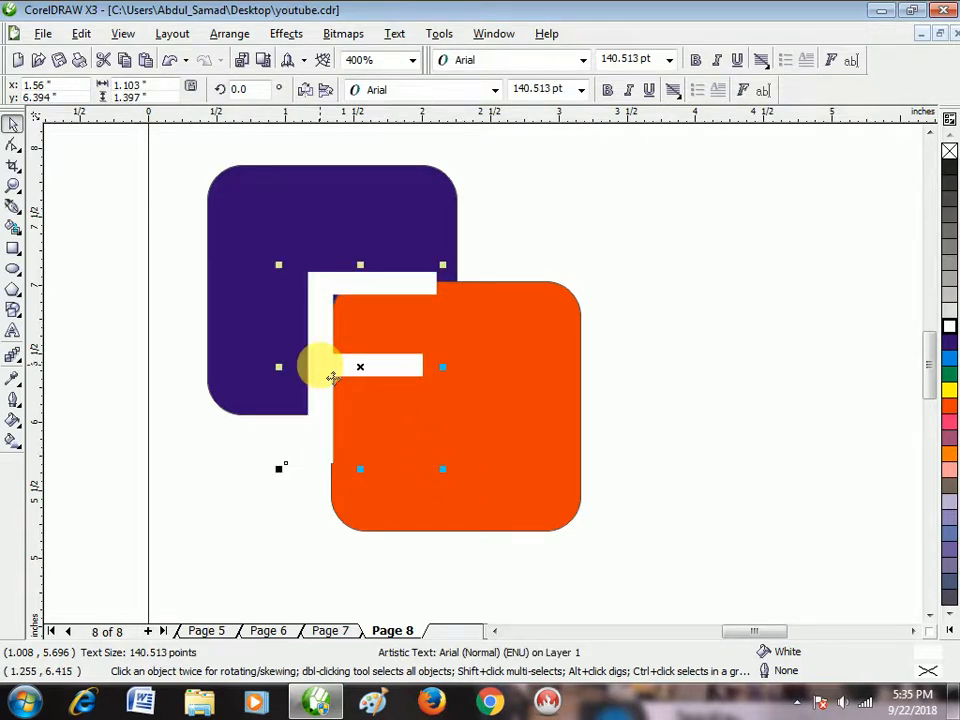
{"action": "left_click", "coordinate": [707, 274]}
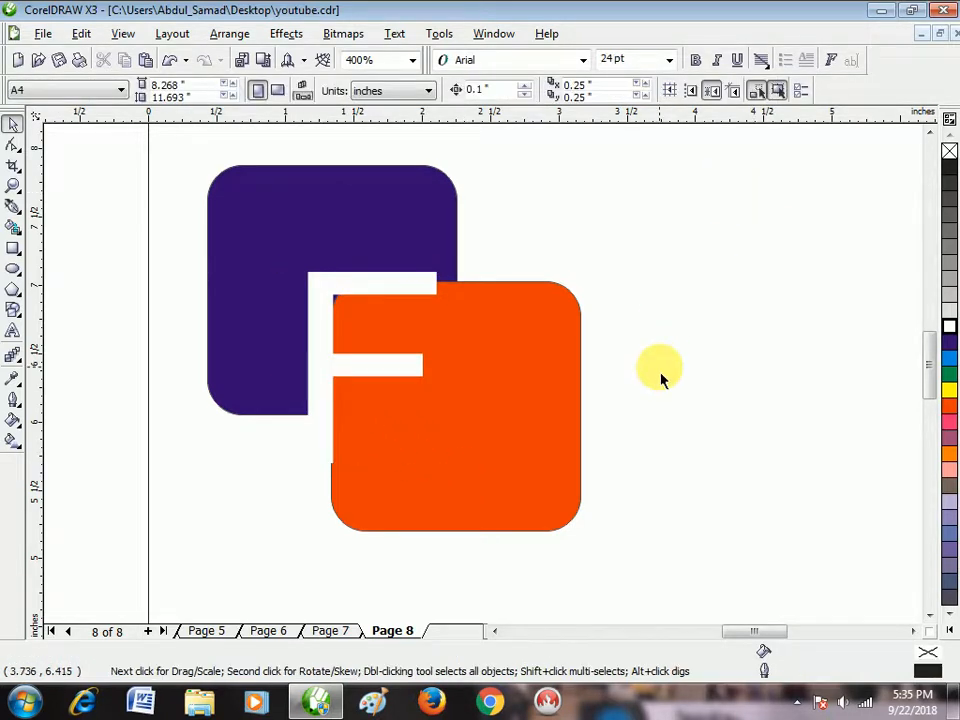
Step: Select the whole two-square F logo, scale it down to about 1.6 by 1.57 inches, and move it beside the triangular logo
{"action": "scroll", "coordinate": [487, 385], "scroll_direction": "down", "scroll_amount": 2}
{"action": "scroll", "coordinate": [485, 387], "scroll_direction": "up", "scroll_amount": 1}
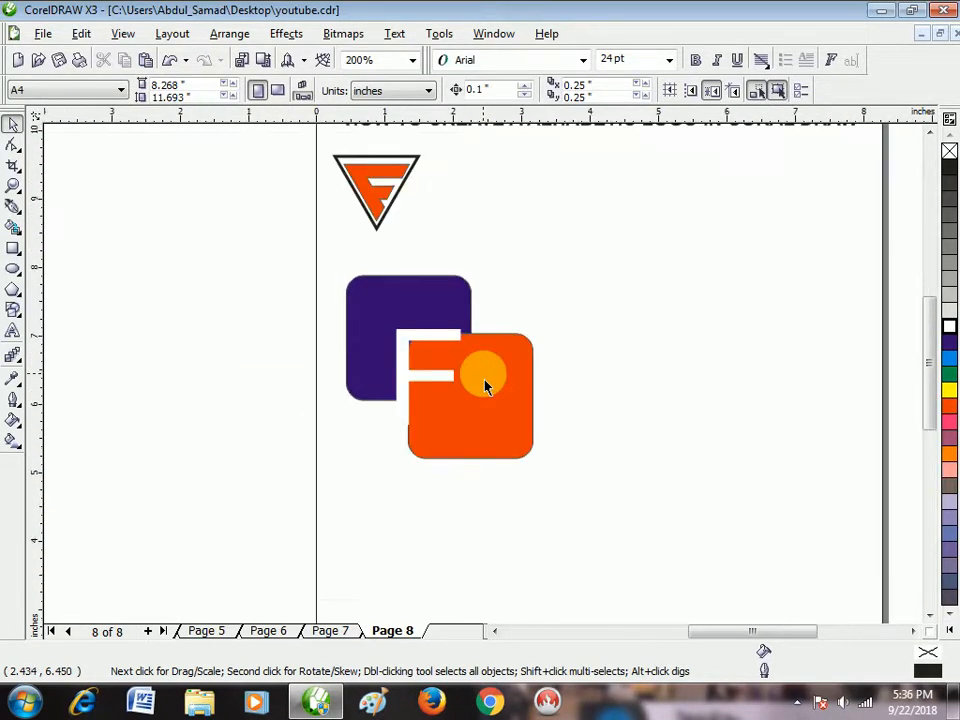
{"action": "scroll", "coordinate": [452, 366], "scroll_direction": "up", "scroll_amount": 1}
{"action": "scroll", "coordinate": [435, 375], "scroll_direction": "down", "scroll_amount": 1}
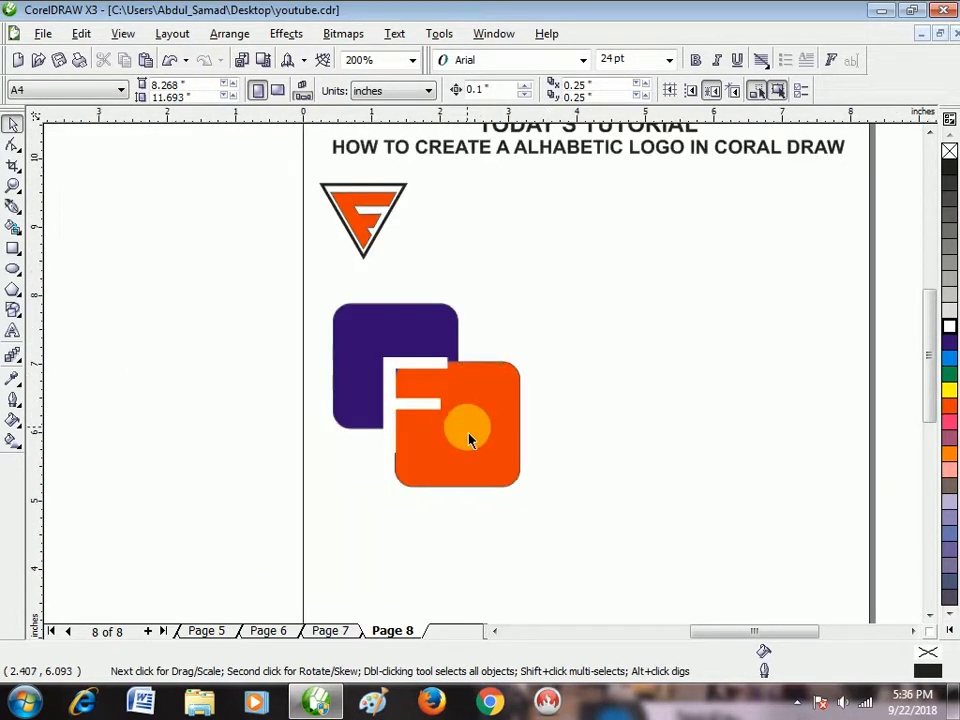
{"action": "left_click_drag", "start_coordinate": [292, 294], "coordinate": [568, 574]}
{"action": "left_click_drag", "start_coordinate": [525, 497], "coordinate": [467, 433]}
{"action": "left_click", "coordinate": [467, 433]}
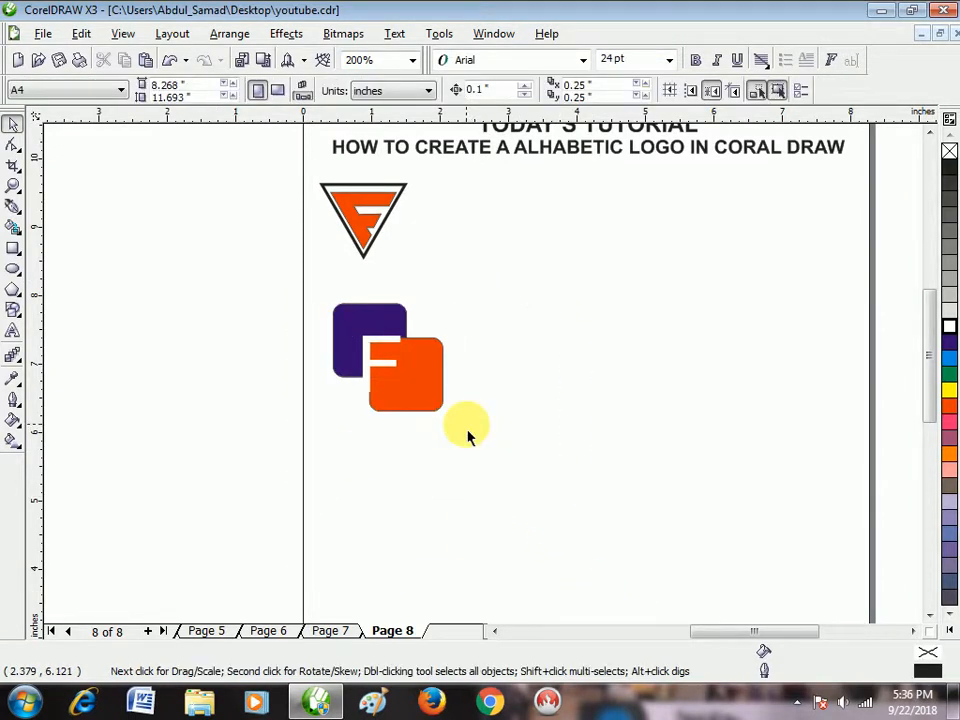
{"action": "left_click_drag", "start_coordinate": [294, 279], "coordinate": [525, 257]}
{"action": "scroll", "coordinate": [484, 343], "scroll_direction": "down", "scroll_amount": 2}
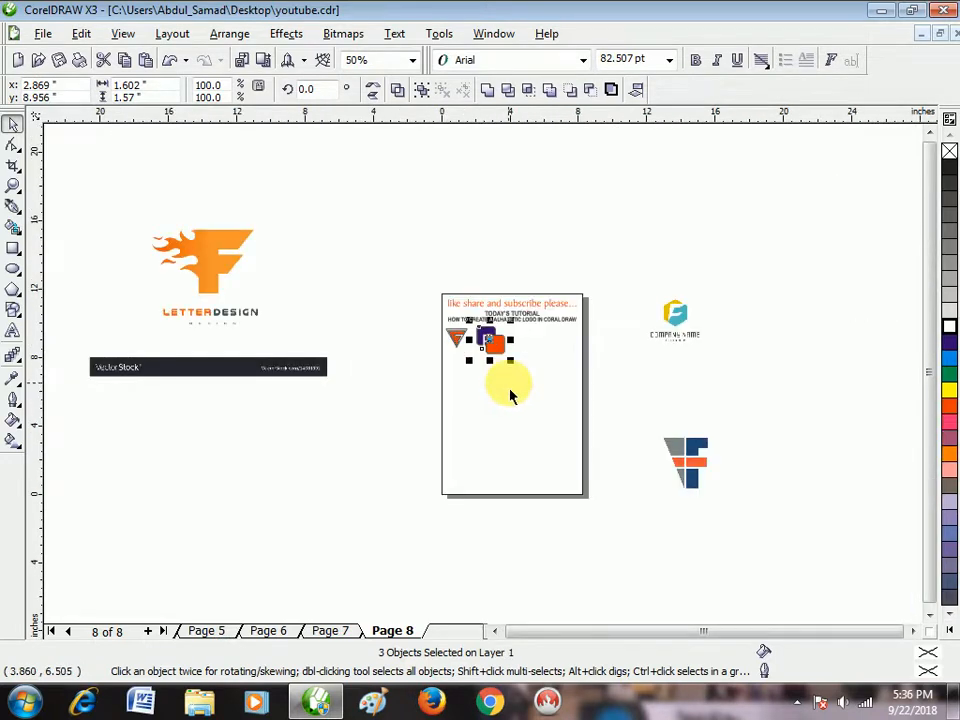
Step: Move the hexagonal F reference bitmap from beside the page onto the empty area below the two finished logos
{"action": "scroll", "coordinate": [617, 392], "scroll_direction": "up", "scroll_amount": 1}
{"action": "left_click", "coordinate": [604, 257]}
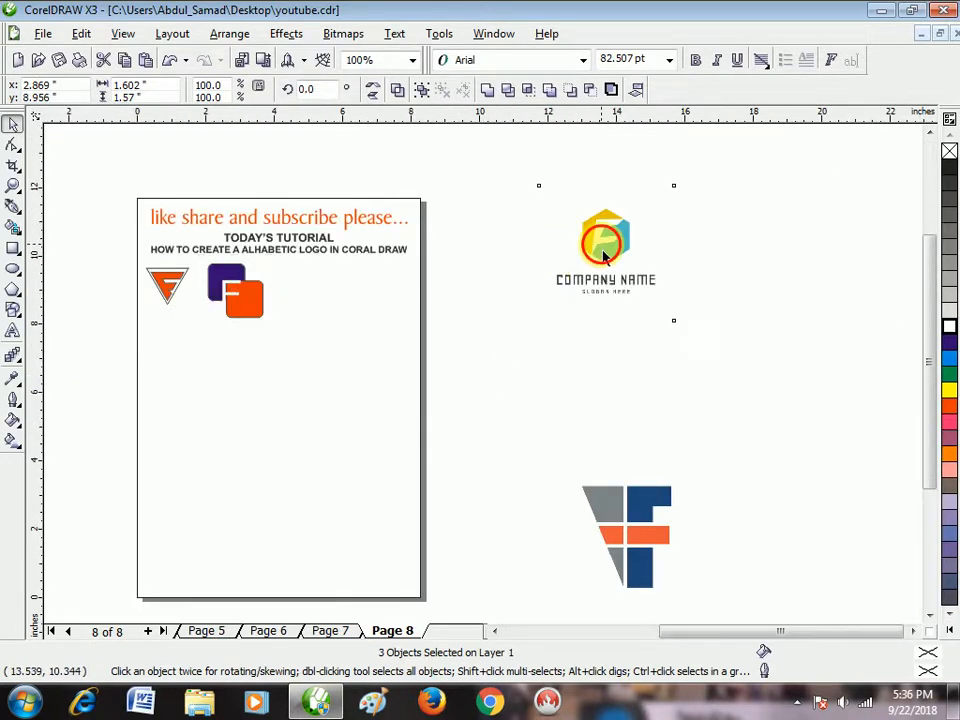
{"action": "left_click_drag", "start_coordinate": [603, 253], "coordinate": [347, 402]}
{"action": "scroll", "coordinate": [350, 402], "scroll_direction": "up", "scroll_amount": 2}
{"action": "left_click_drag", "start_coordinate": [485, 374], "coordinate": [439, 408]}
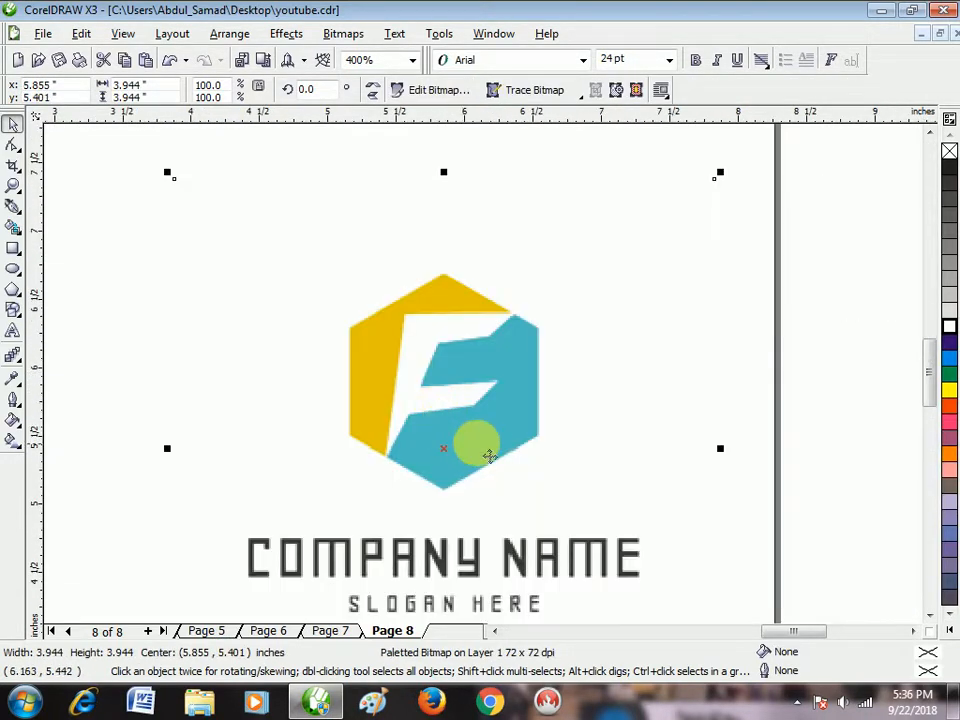
Step: Draw a six-sided polygon over the reference hexagon, align it with the hexagon's outline, and enlarge it to about 1.37 by 1.58 inches
{"action": "left_click", "coordinate": [12, 290]}
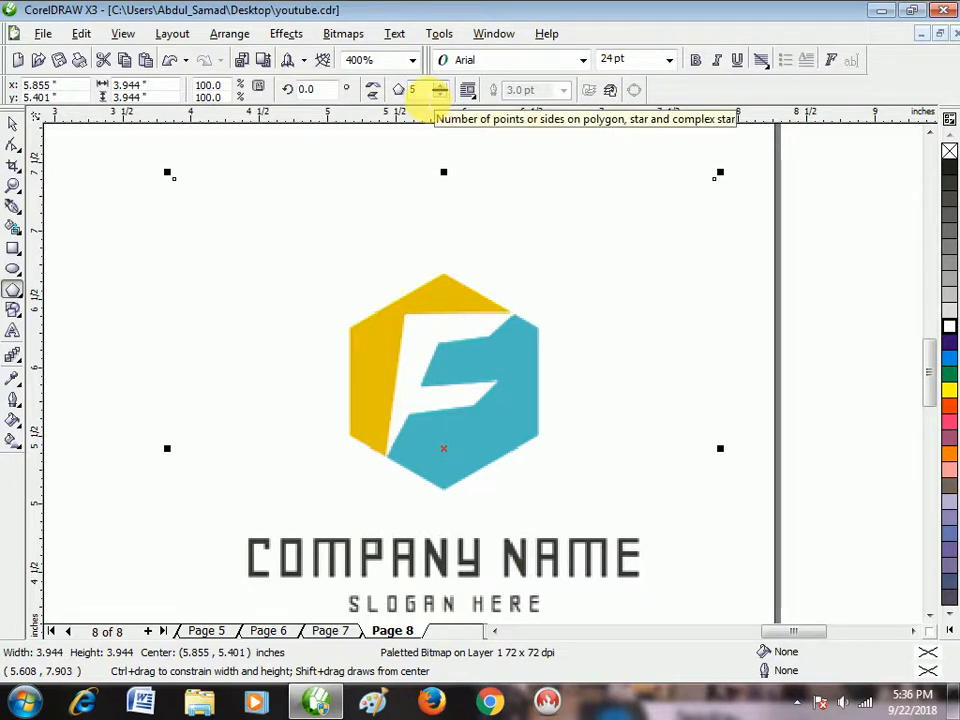
{"action": "left_click", "coordinate": [407, 90]}
{"action": "type", "text": "6"}
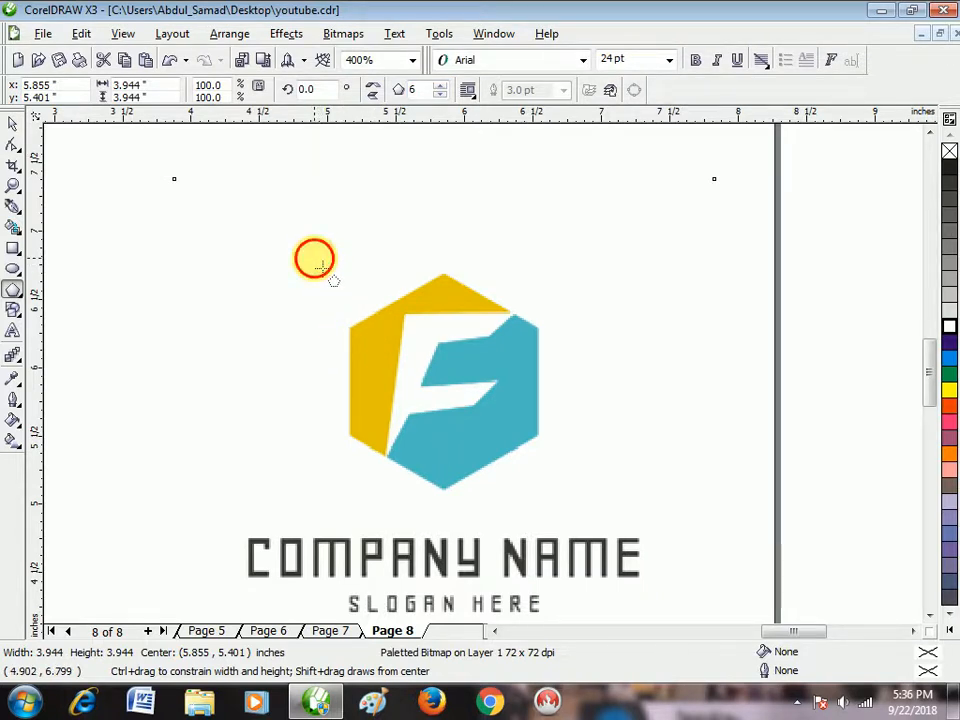
{"action": "left_click_drag", "start_coordinate": [322, 267], "coordinate": [525, 467]}
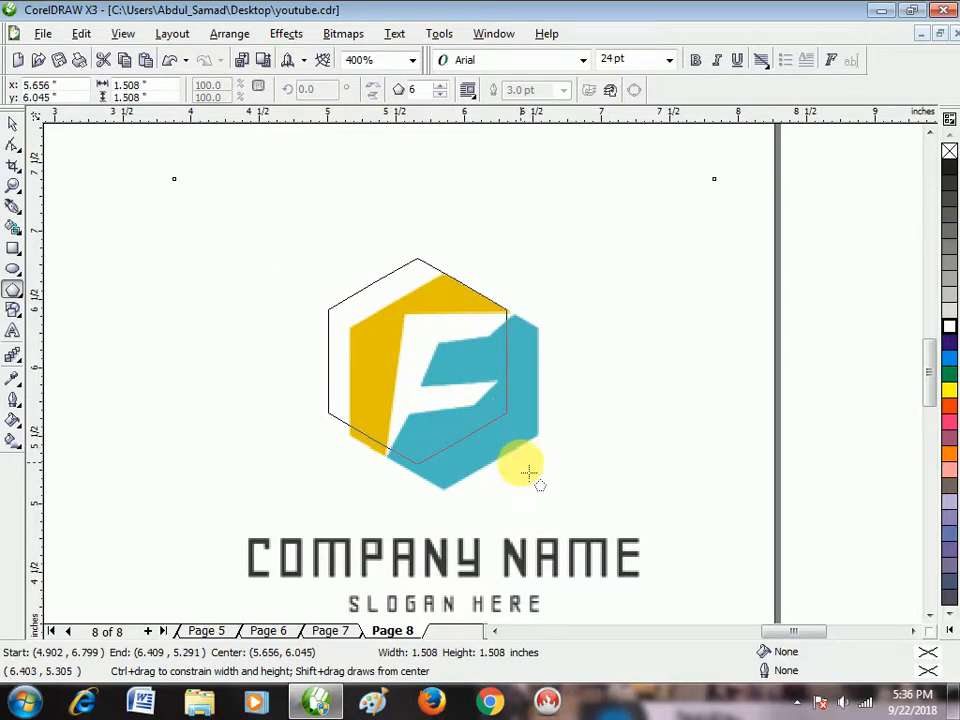
{"action": "left_click", "coordinate": [12, 124]}
{"action": "left_click_drag", "start_coordinate": [461, 389], "coordinate": [483, 405]}
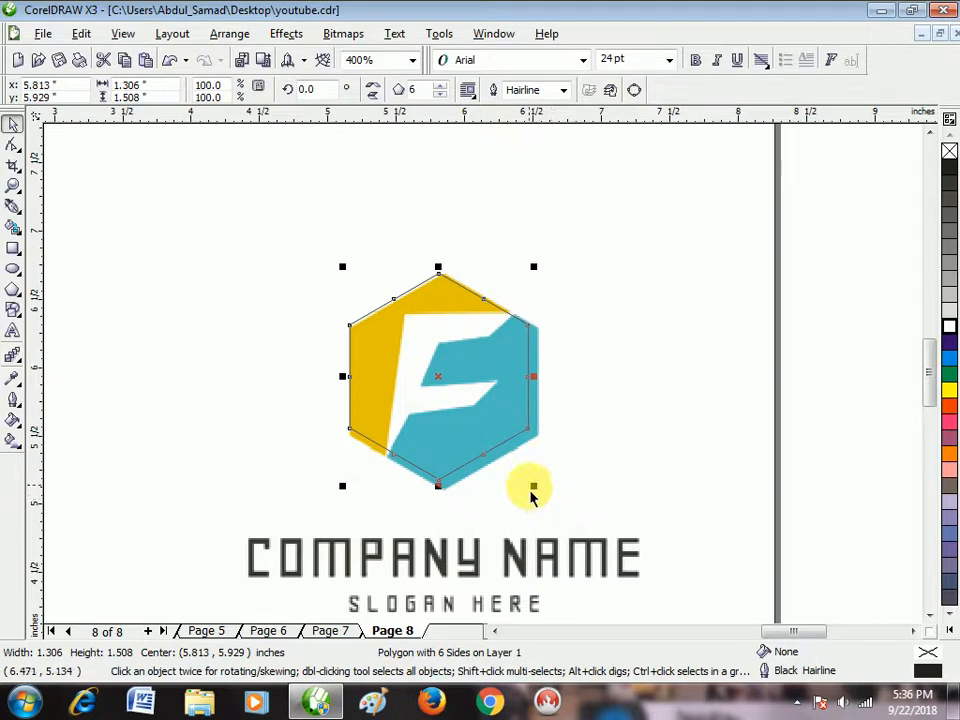
{"action": "left_click_drag", "start_coordinate": [534, 487], "coordinate": [542, 495]}
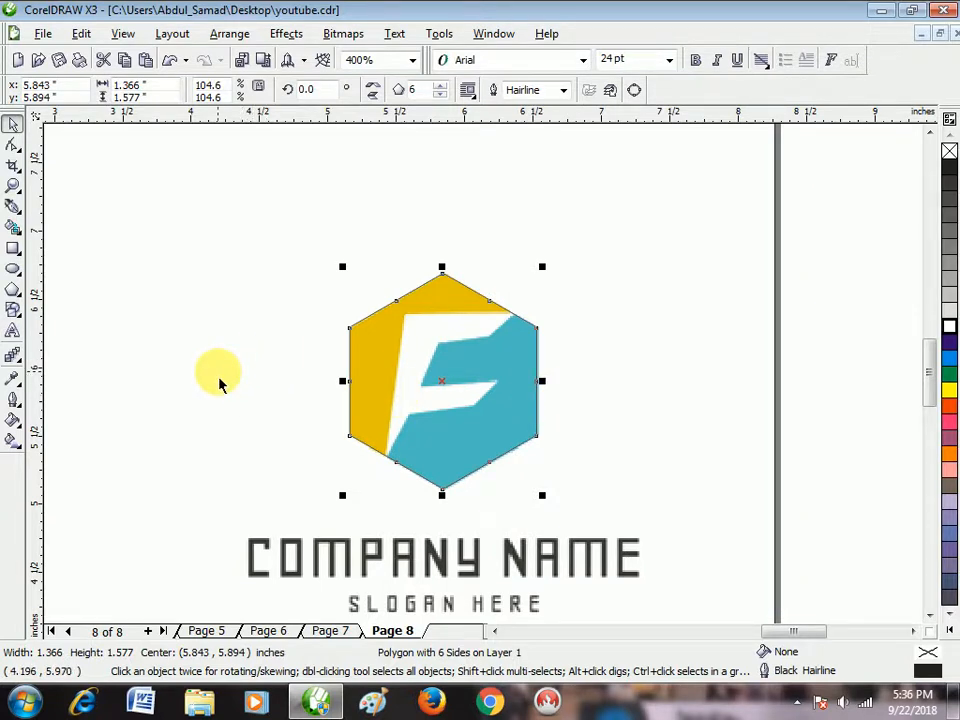
Step: Trace the edge between the white F and the teal area with straight Pen segments, from the F's foot to its upper-right tip
{"action": "left_click", "coordinate": [14, 208]}
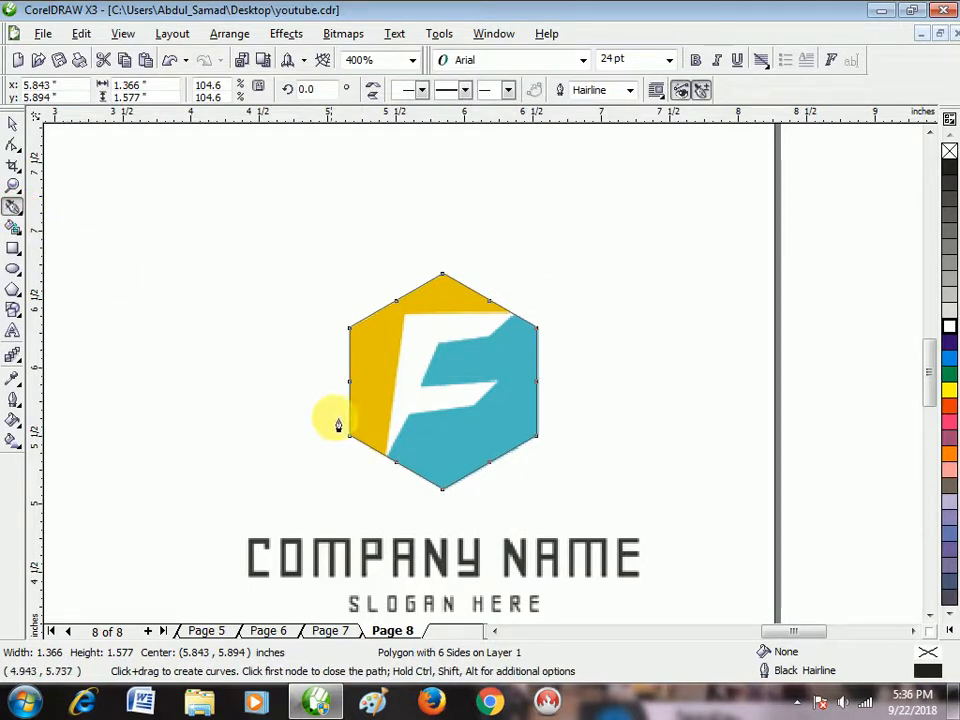
{"action": "left_click", "coordinate": [392, 460]}
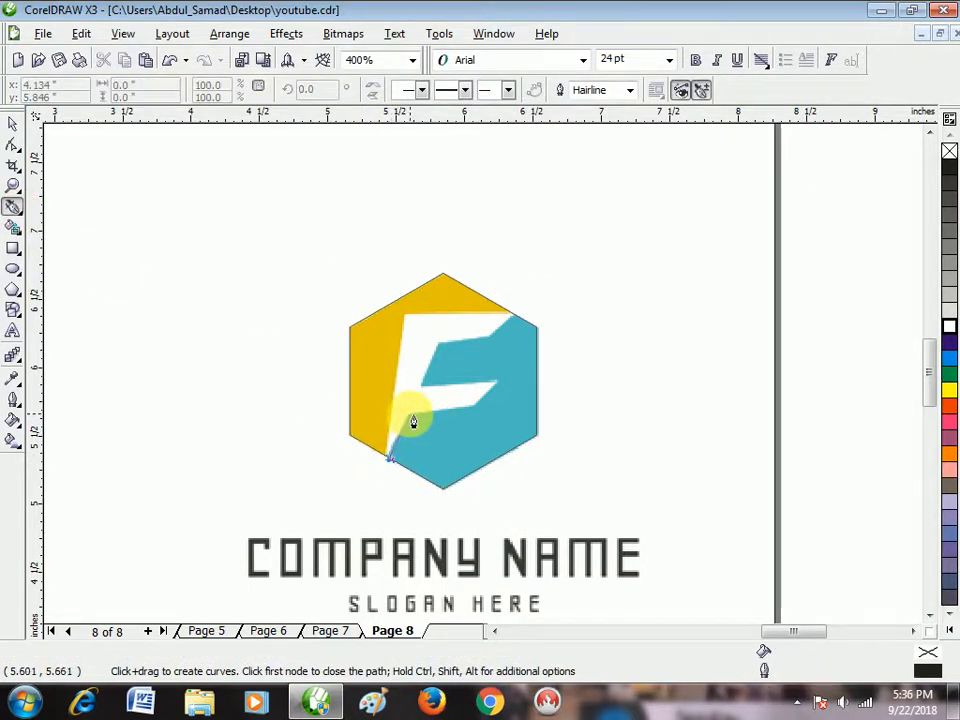
{"action": "left_click", "coordinate": [410, 412]}
{"action": "left_click", "coordinate": [477, 407]}
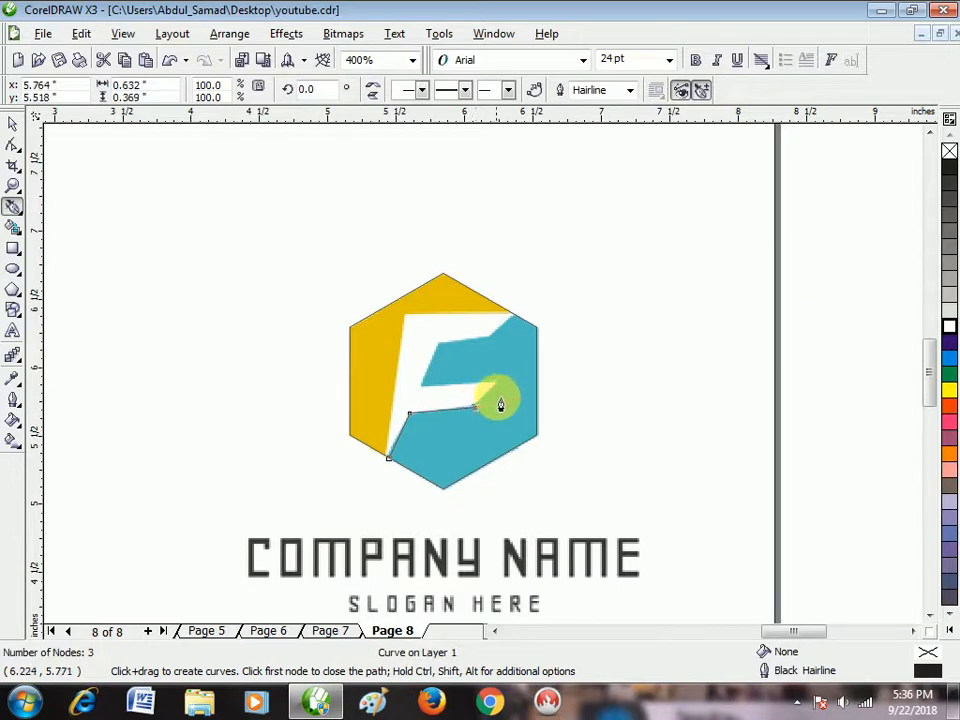
{"action": "left_click", "coordinate": [497, 380]}
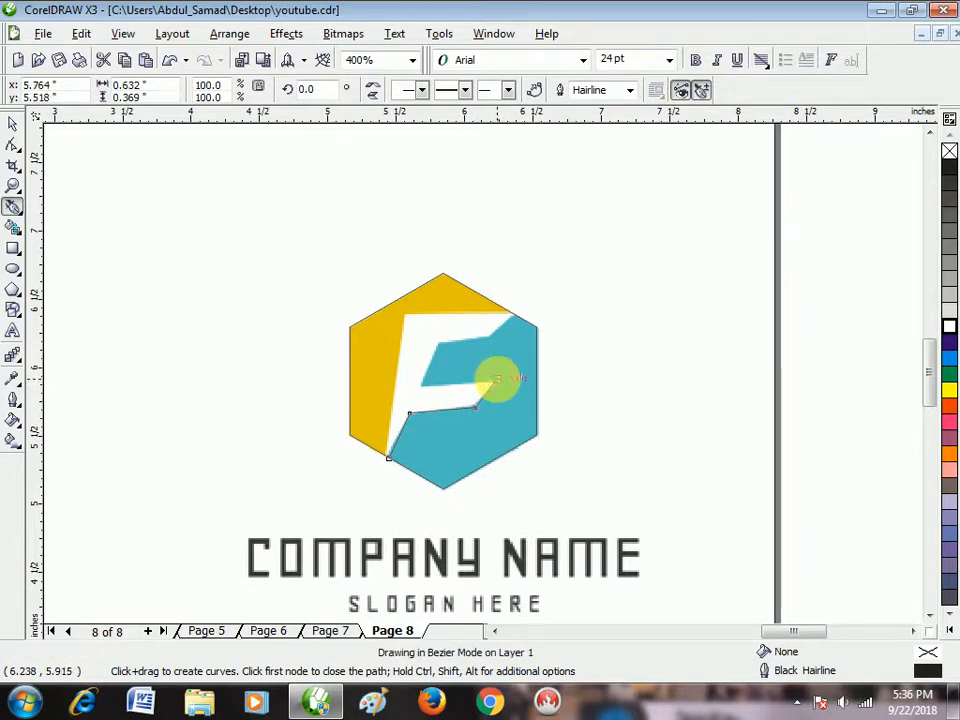
{"action": "left_click", "coordinate": [421, 383]}
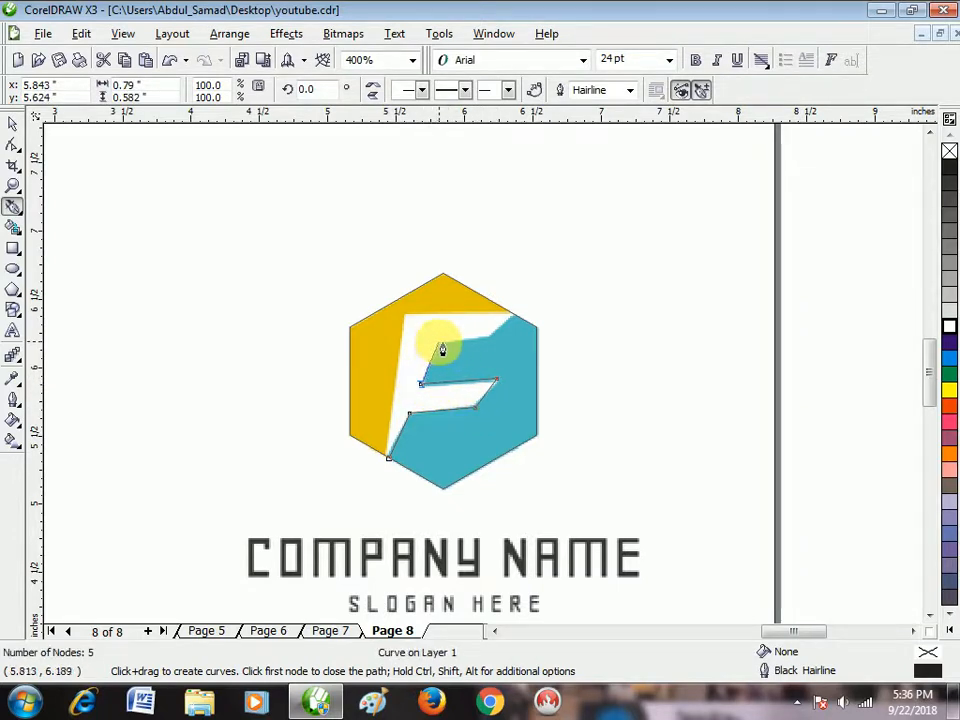
{"action": "left_click", "coordinate": [439, 343]}
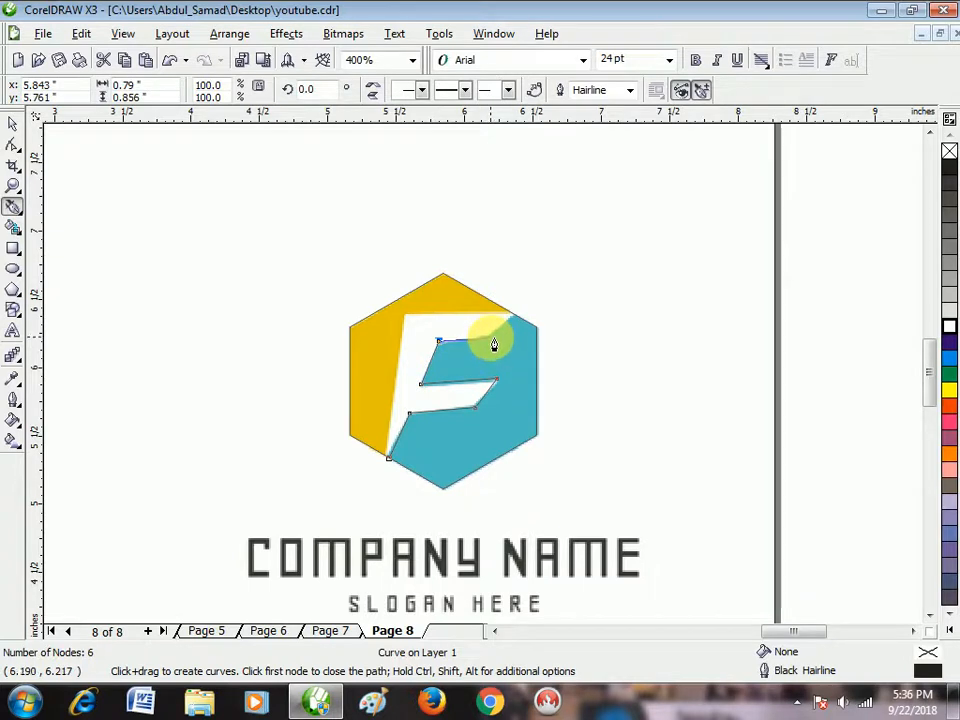
{"action": "left_click", "coordinate": [492, 337]}
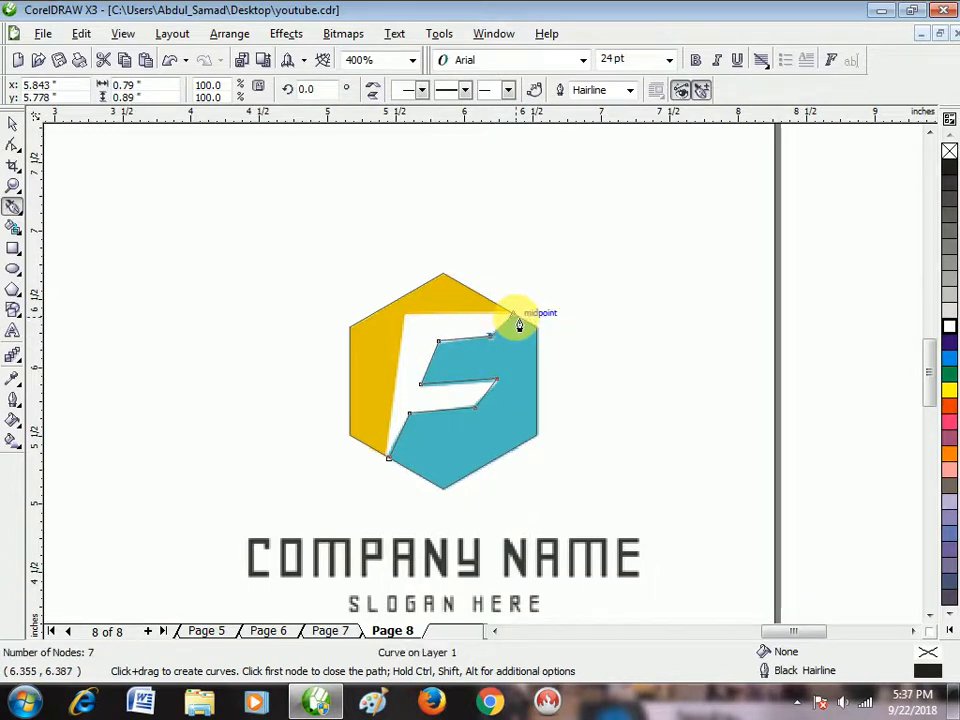
{"action": "left_click", "coordinate": [519, 325]}
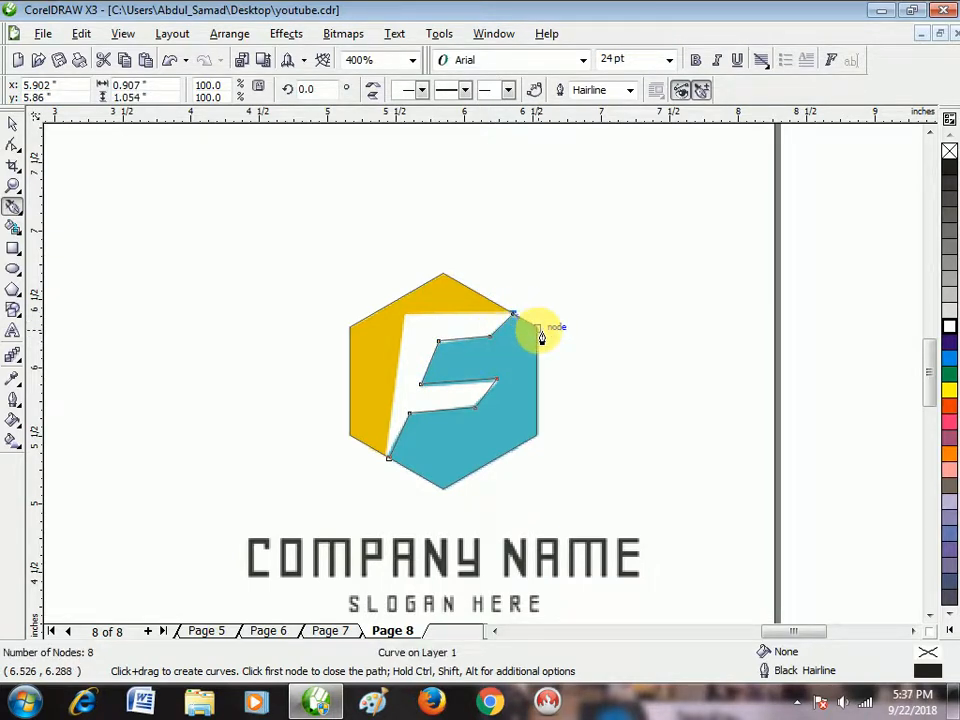
Step: Close the traced outline along the hexagon's right and lower edges, and fill this shape with blue
{"action": "left_click", "coordinate": [540, 336]}
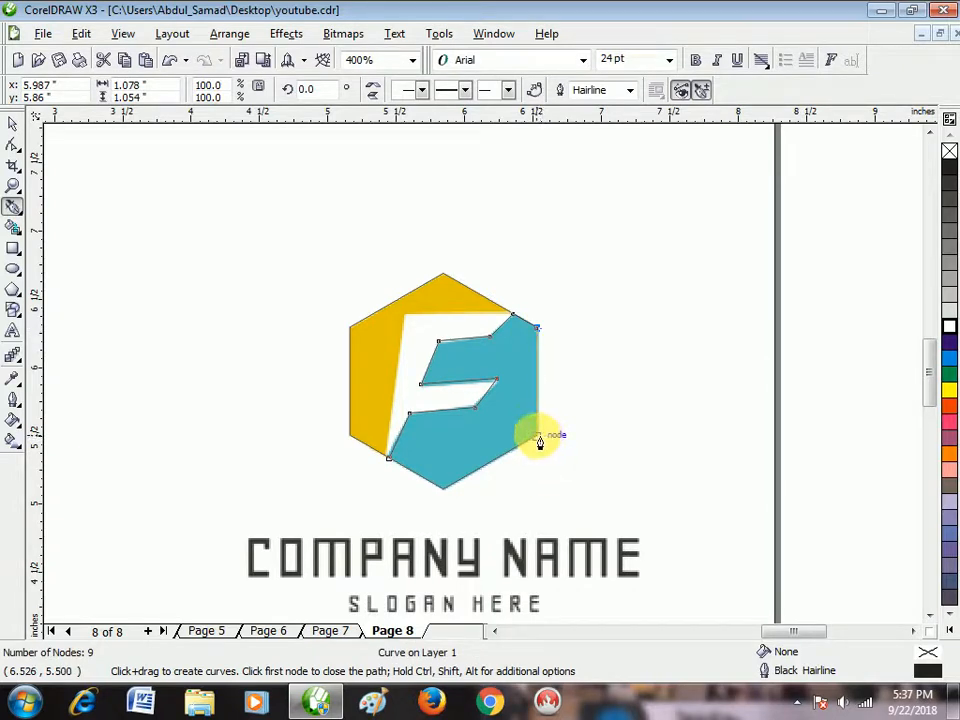
{"action": "left_click", "coordinate": [539, 441]}
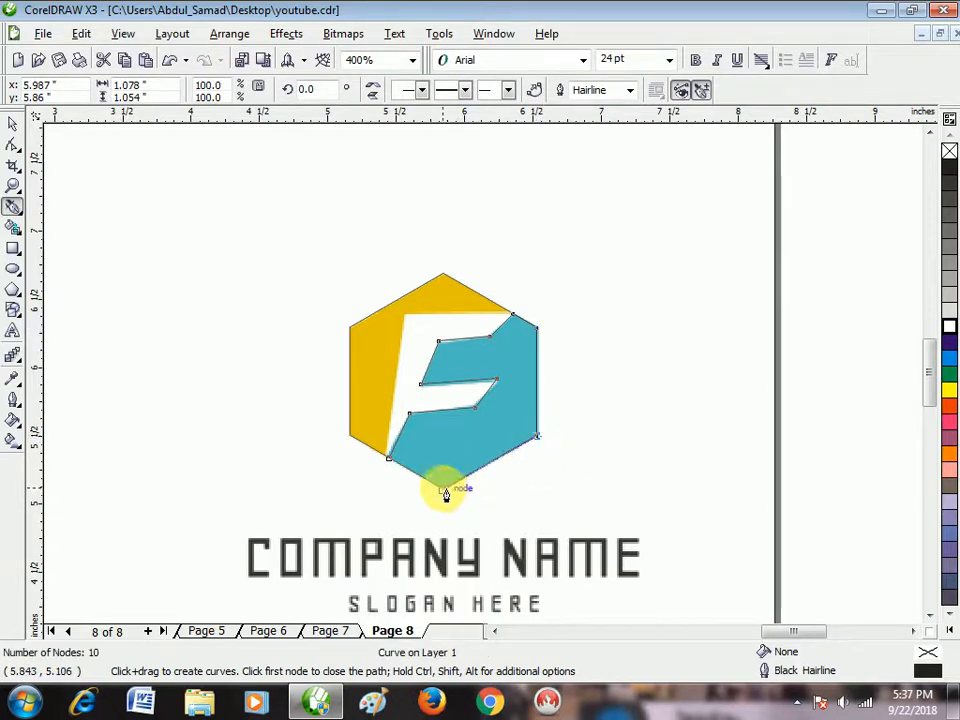
{"action": "left_click", "coordinate": [446, 493]}
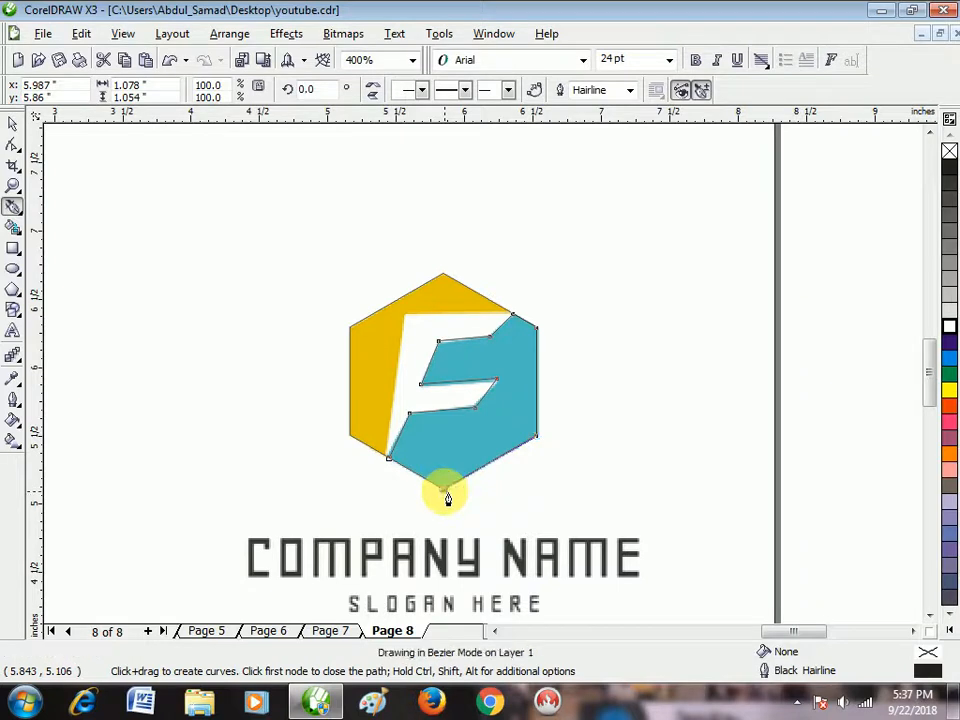
{"action": "left_click", "coordinate": [391, 463]}
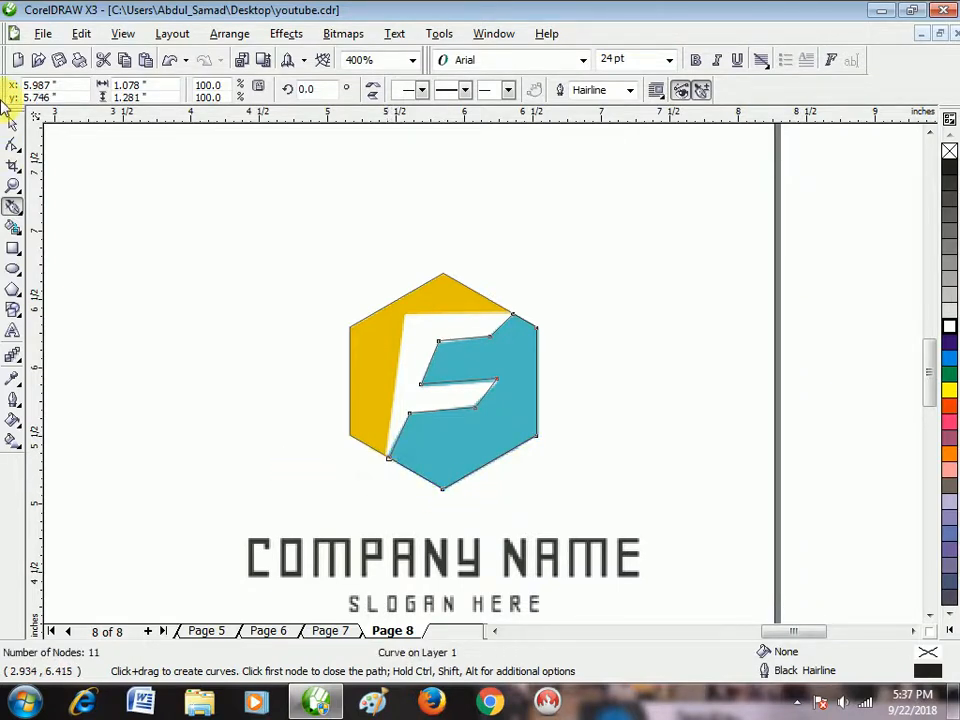
{"action": "left_click", "coordinate": [12, 123]}
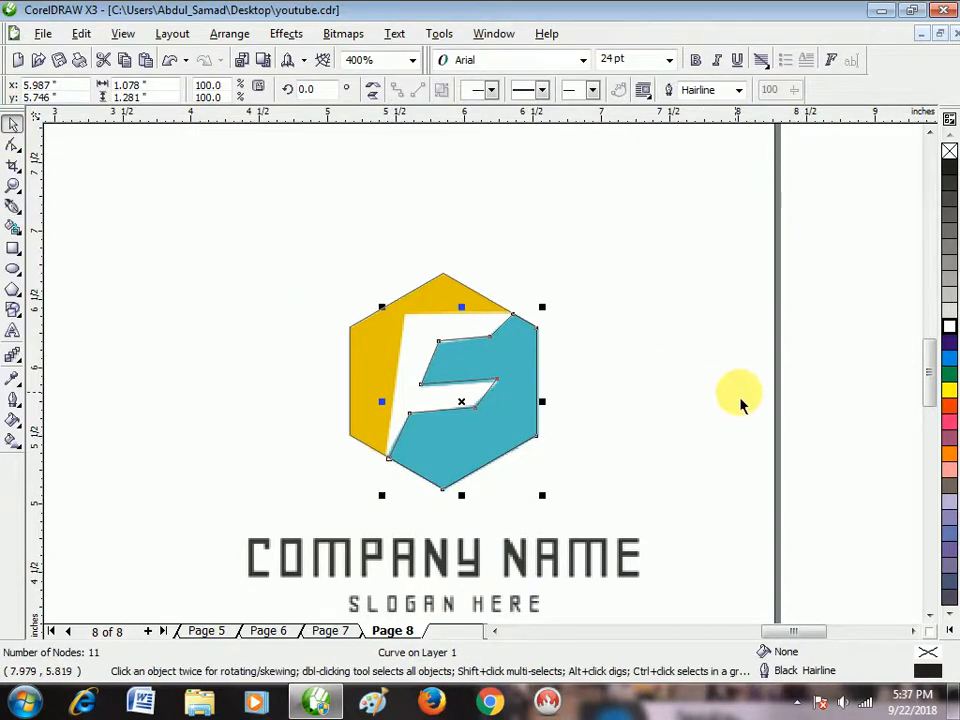
{"action": "left_click", "coordinate": [948, 358]}
{"action": "left_click", "coordinate": [283, 403]}
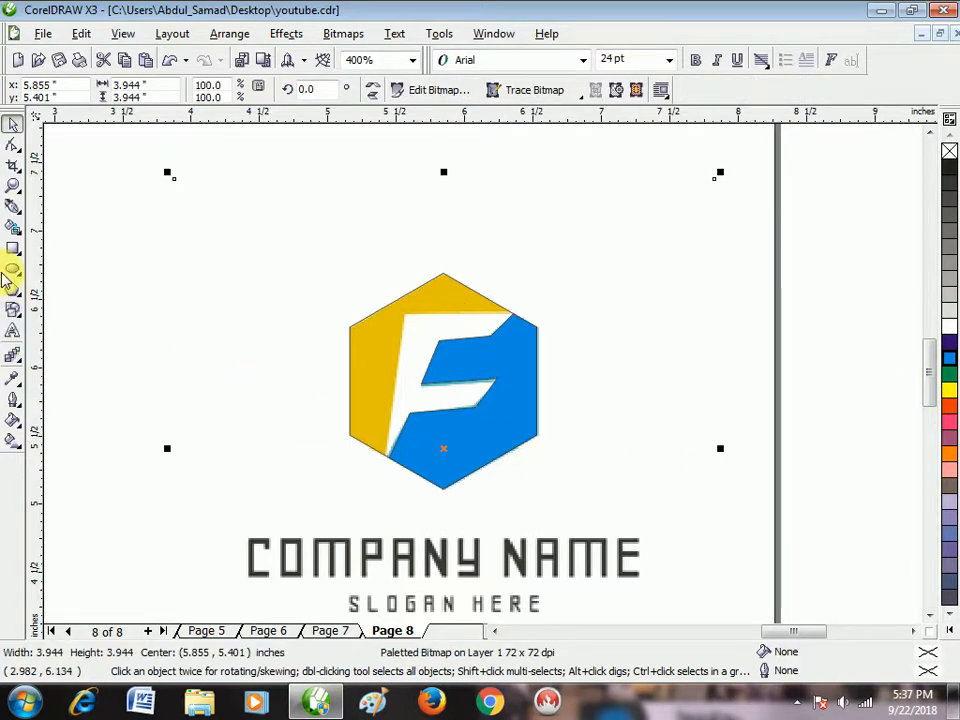
Step: Trace the gold area with the Pen tool as a closed shape along the F's outer edge and the hexagon's upper and left corners
{"action": "left_click", "coordinate": [12, 205]}
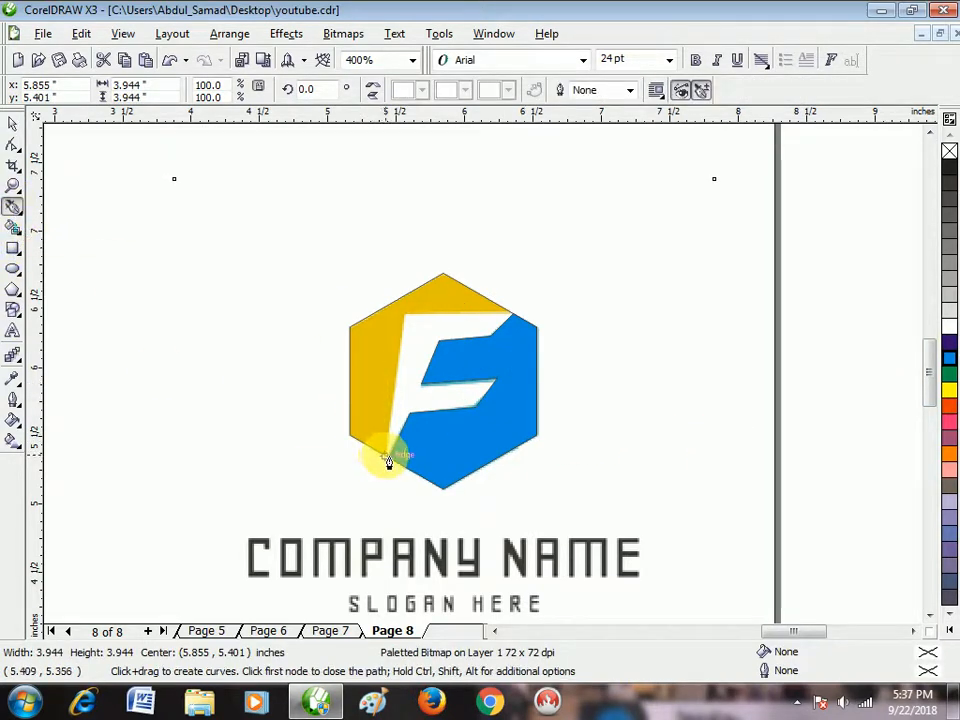
{"action": "left_click_drag", "start_coordinate": [386, 457], "coordinate": [405, 313]}
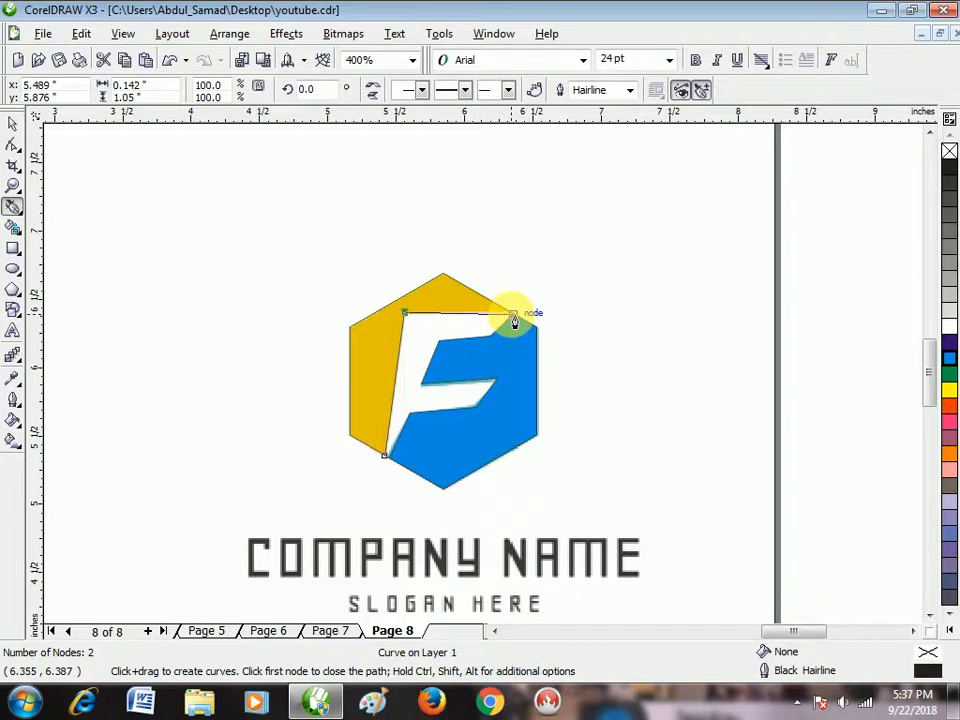
{"action": "scroll", "coordinate": [513, 320], "scroll_direction": "up", "scroll_amount": 3}
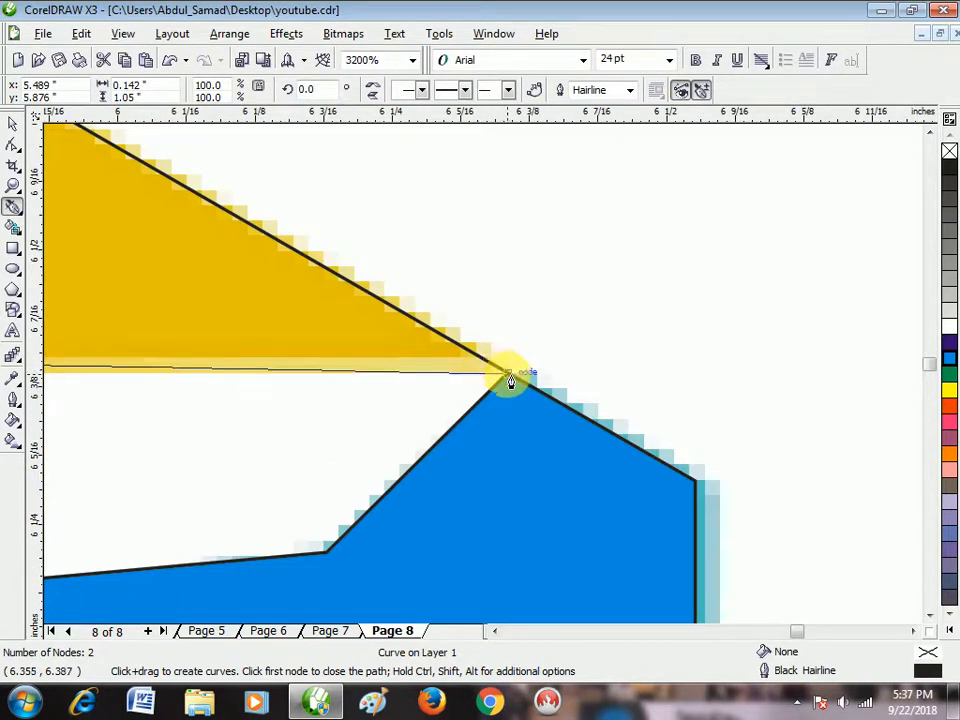
{"action": "left_click", "coordinate": [510, 380]}
{"action": "scroll", "coordinate": [364, 339], "scroll_direction": "down", "scroll_amount": 2}
{"action": "scroll", "coordinate": [497, 358], "scroll_direction": "up", "scroll_amount": 1}
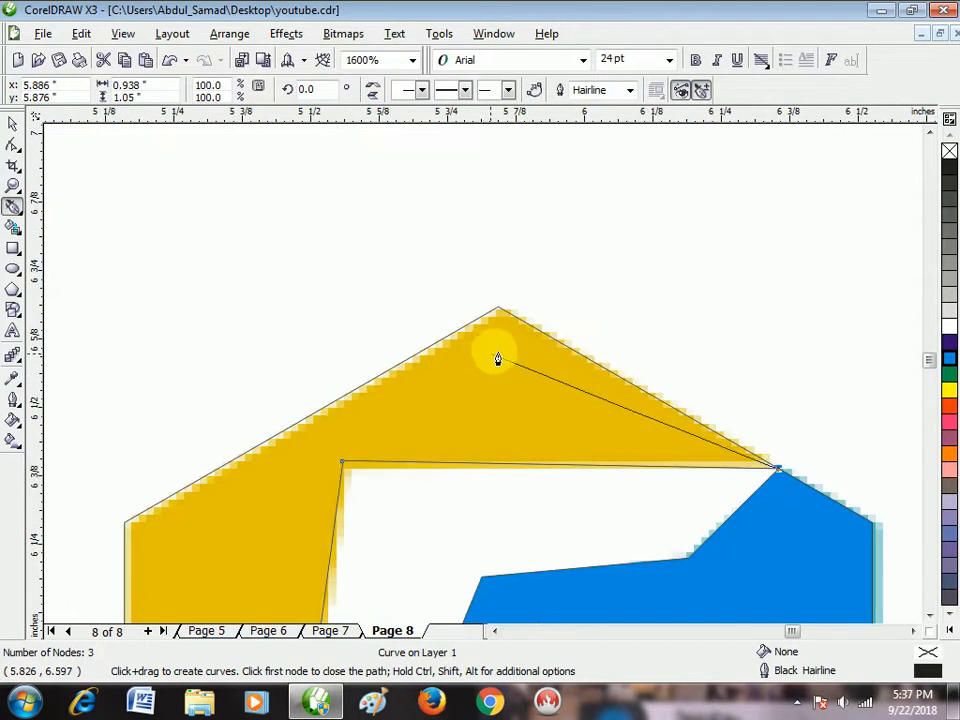
{"action": "left_click", "coordinate": [126, 522]}
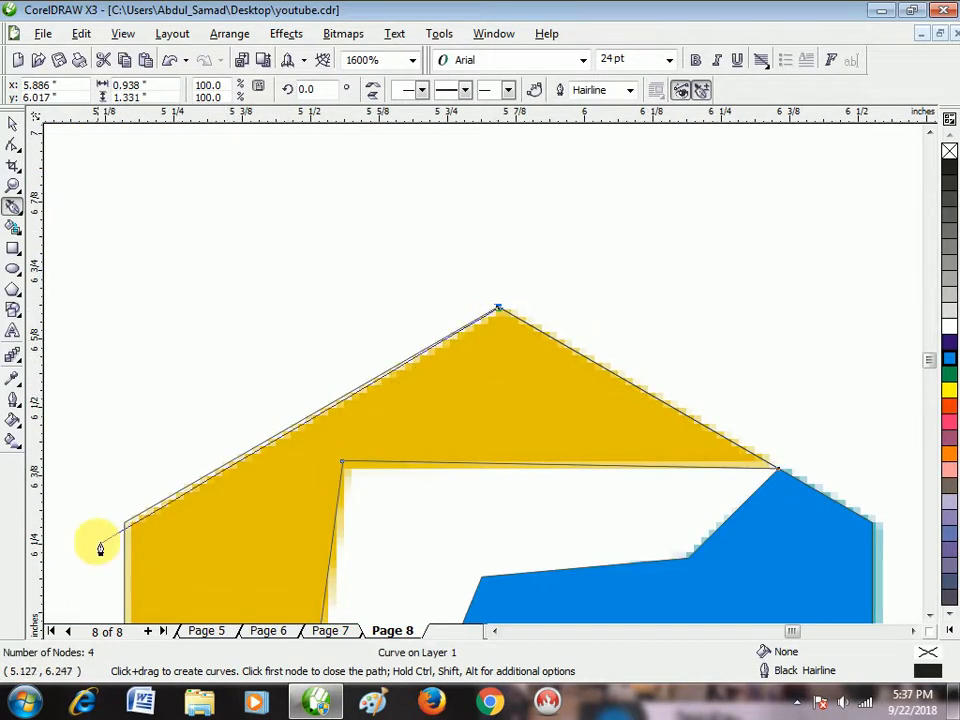
{"action": "left_click", "coordinate": [126, 528]}
{"action": "scroll", "coordinate": [489, 399], "scroll_direction": "down", "scroll_amount": 3}
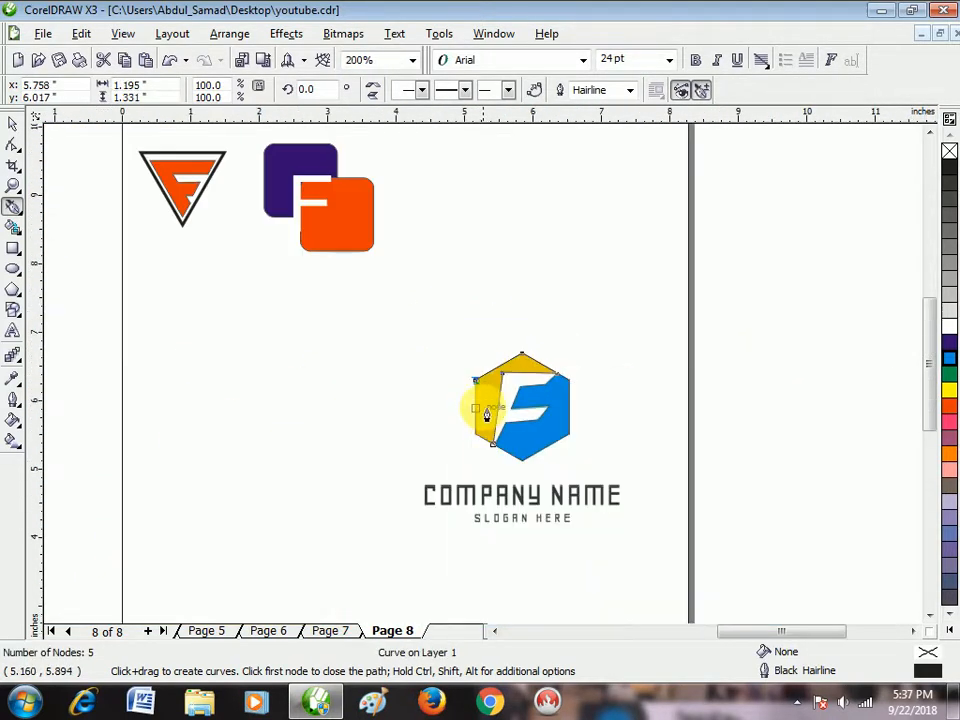
{"action": "scroll", "coordinate": [486, 381], "scroll_direction": "up", "scroll_amount": 2}
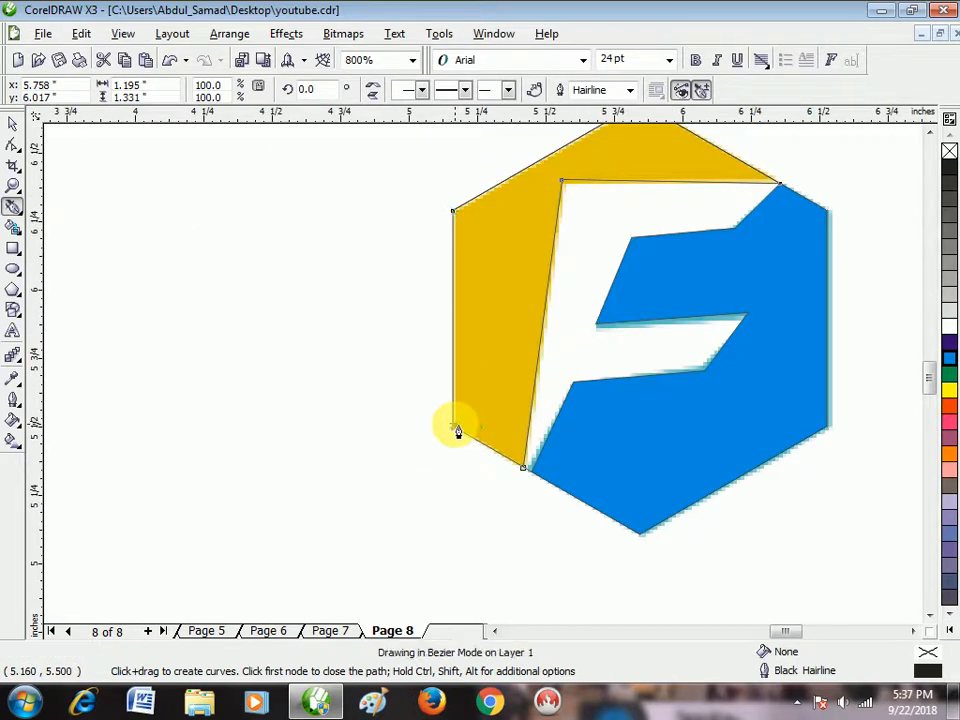
{"action": "left_click", "coordinate": [456, 430]}
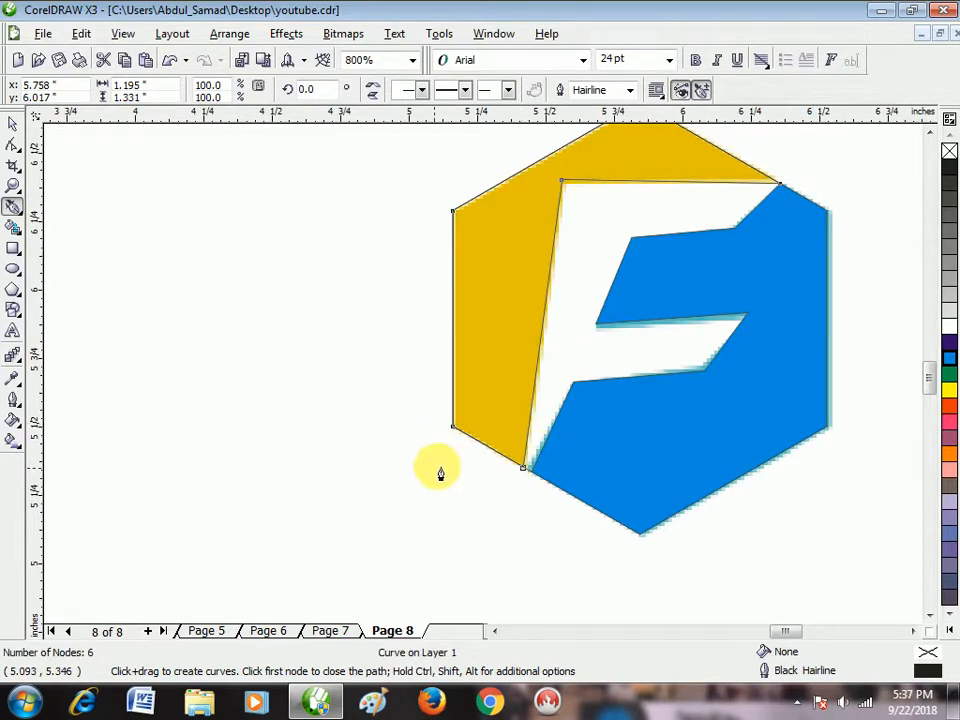
Step: Fill the shape traced over the gold area with Orange
{"action": "left_click", "coordinate": [13, 123]}
{"action": "scroll", "coordinate": [403, 281], "scroll_direction": "down", "scroll_amount": 1}
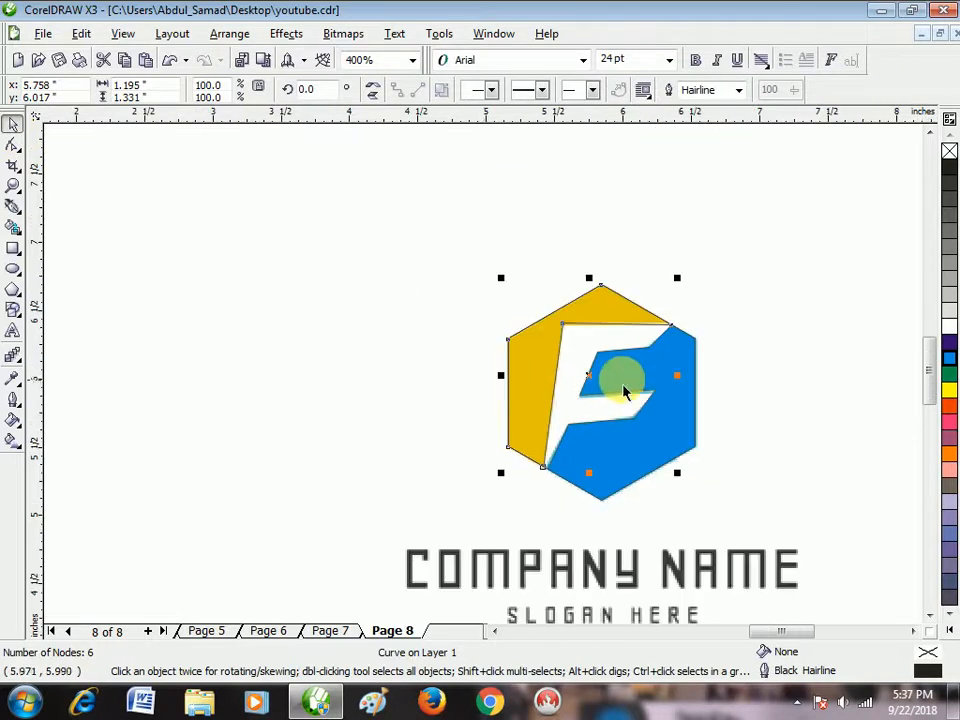
{"action": "scroll", "coordinate": [642, 380], "scroll_direction": "up", "scroll_amount": 1}
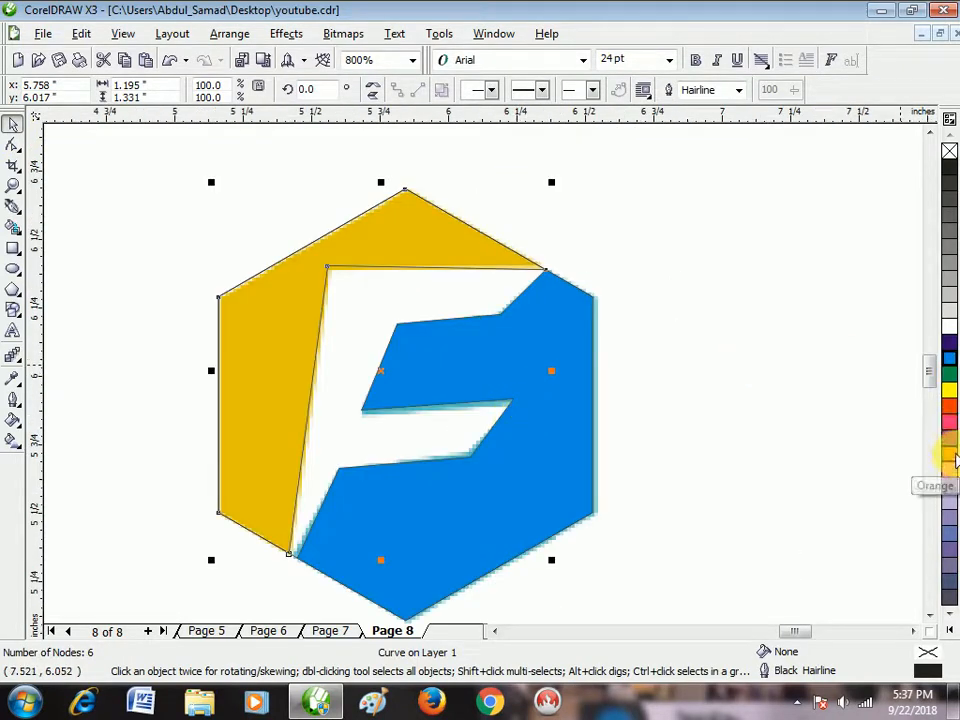
{"action": "left_click", "coordinate": [950, 456]}
{"action": "scroll", "coordinate": [445, 310], "scroll_direction": "down", "scroll_amount": 1}
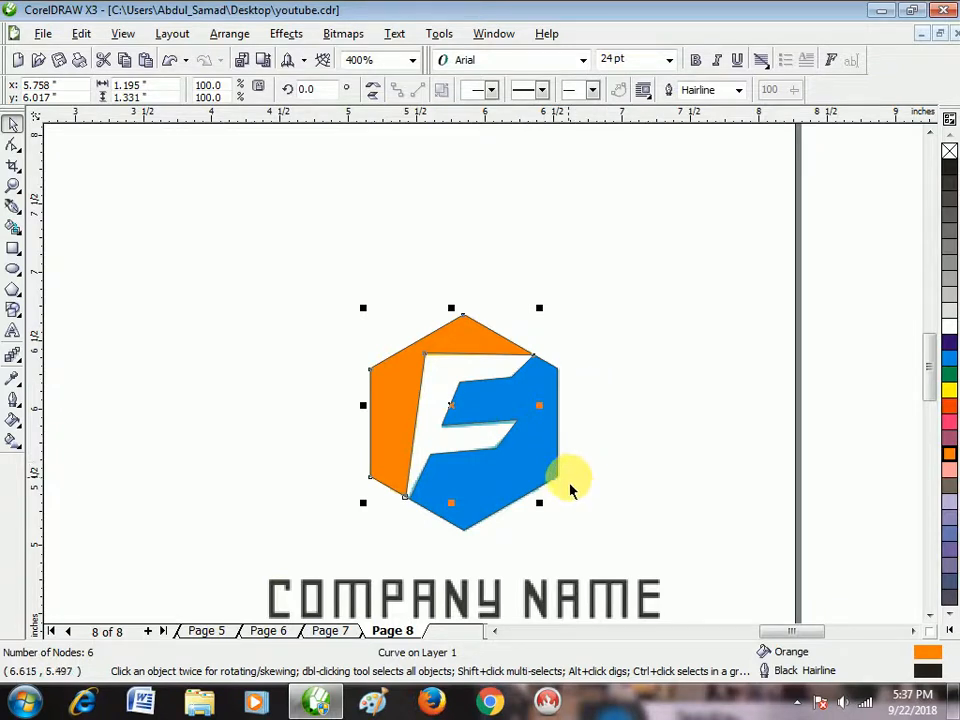
Step: Select the blue and orange shapes together, move them off the reference bitmap to its upper right, and deselect them
{"action": "left_click", "coordinate": [504, 484]}
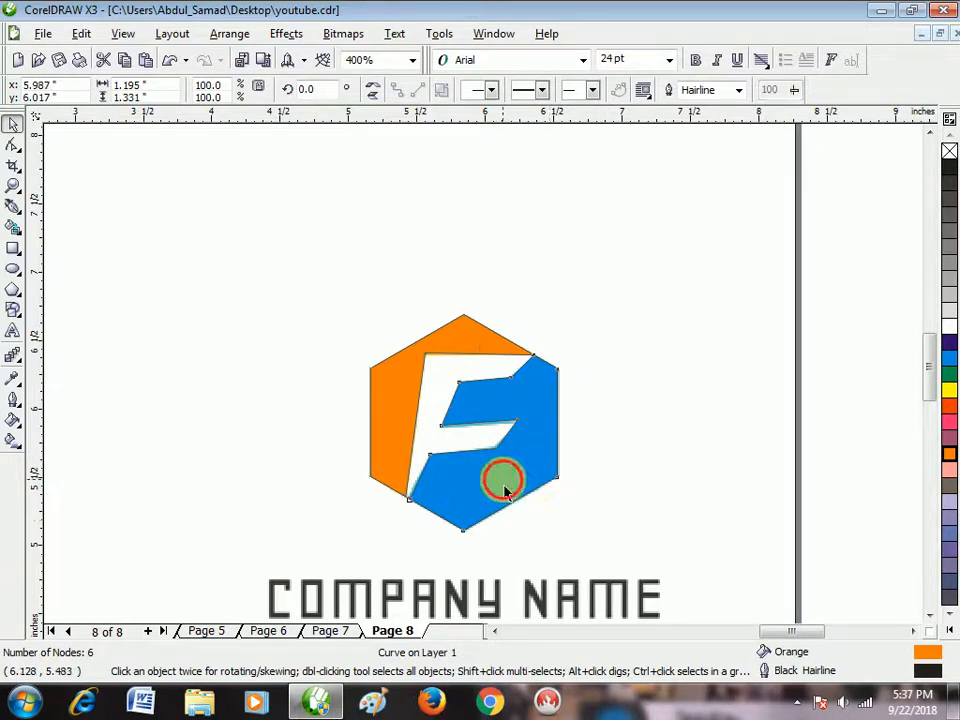
{"action": "left_click", "coordinate": [388, 428], "text": "shift"}
{"action": "left_click_drag", "start_coordinate": [430, 465], "coordinate": [672, 368]}
{"action": "left_click", "coordinate": [672, 510]}
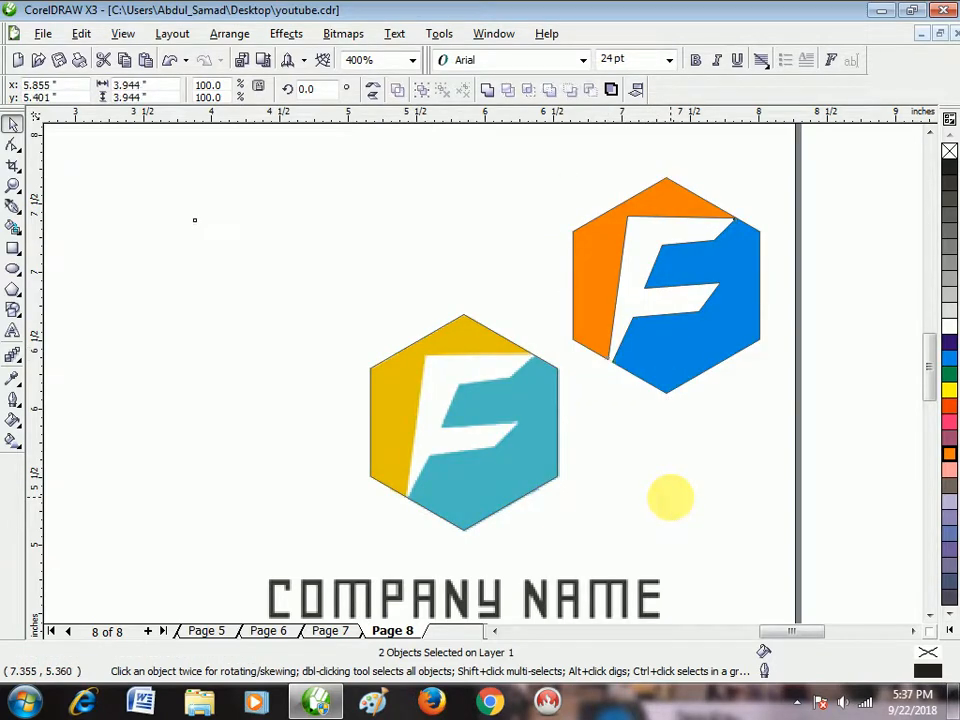
{"action": "left_click", "coordinate": [381, 190]}
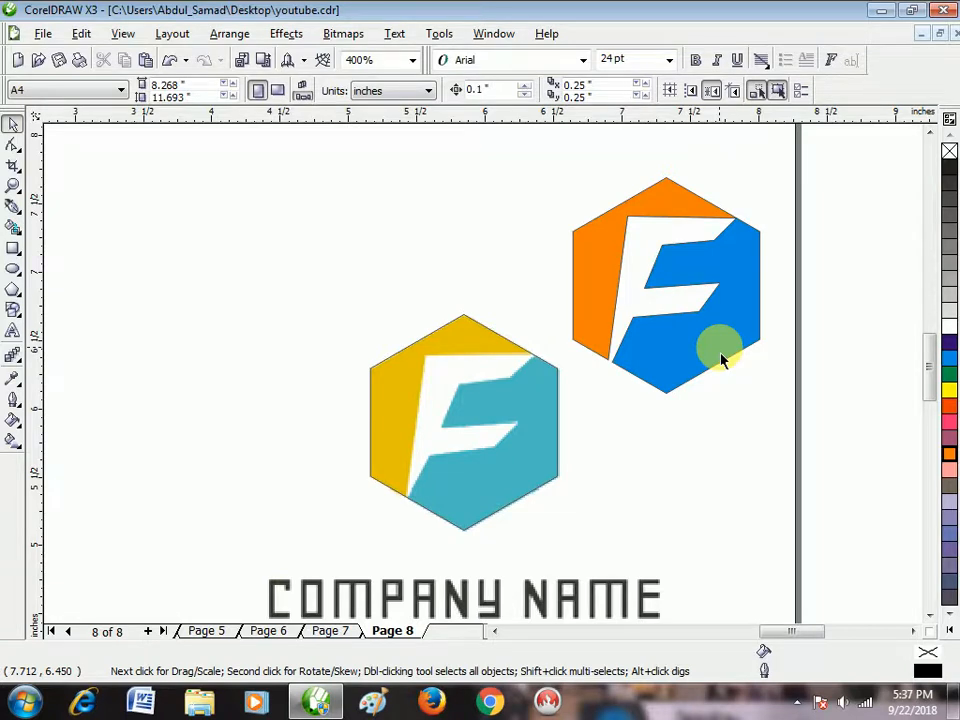
Step: Delete the guide hexagon outline lying over the hexagonal logo's reference bitmap
{"action": "scroll", "coordinate": [456, 388], "scroll_direction": "down", "scroll_amount": 1}
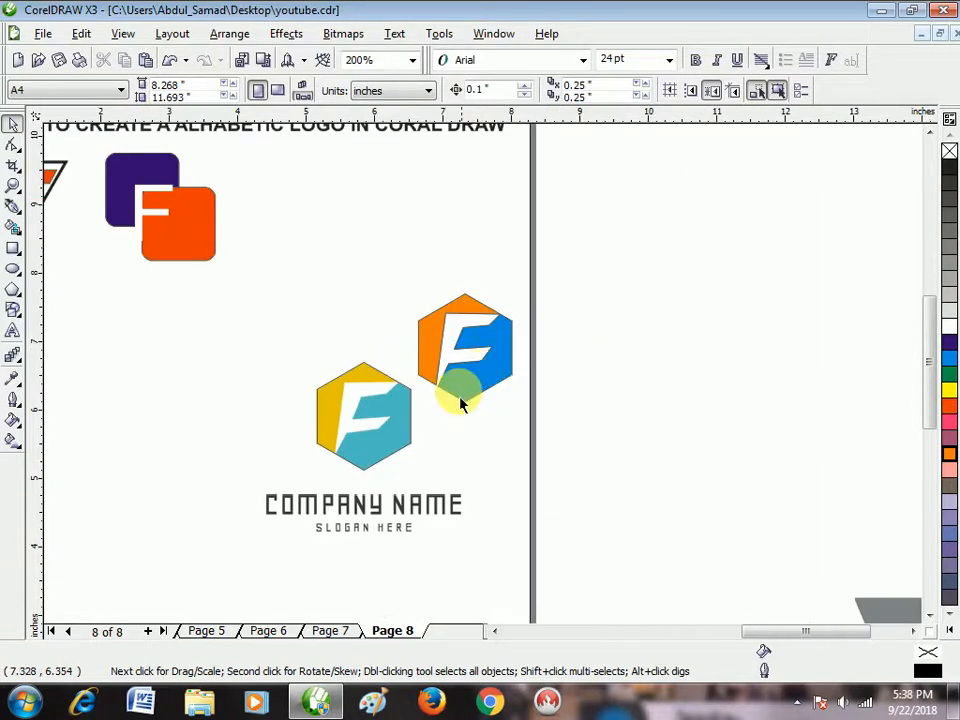
{"action": "scroll", "coordinate": [489, 381], "scroll_direction": "up", "scroll_amount": 1}
{"action": "scroll", "coordinate": [500, 370], "scroll_direction": "down", "scroll_amount": 1}
{"action": "scroll", "coordinate": [401, 407], "scroll_direction": "up", "scroll_amount": 1}
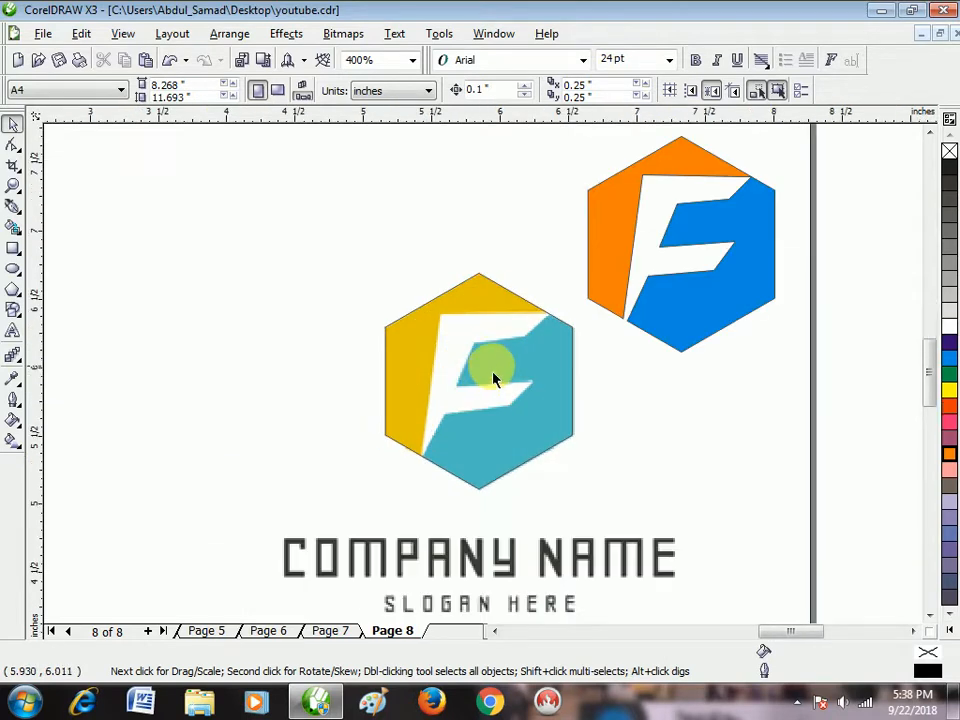
{"action": "left_click_drag", "start_coordinate": [484, 377], "coordinate": [332, 352]}
{"action": "key", "text": "Delete"}
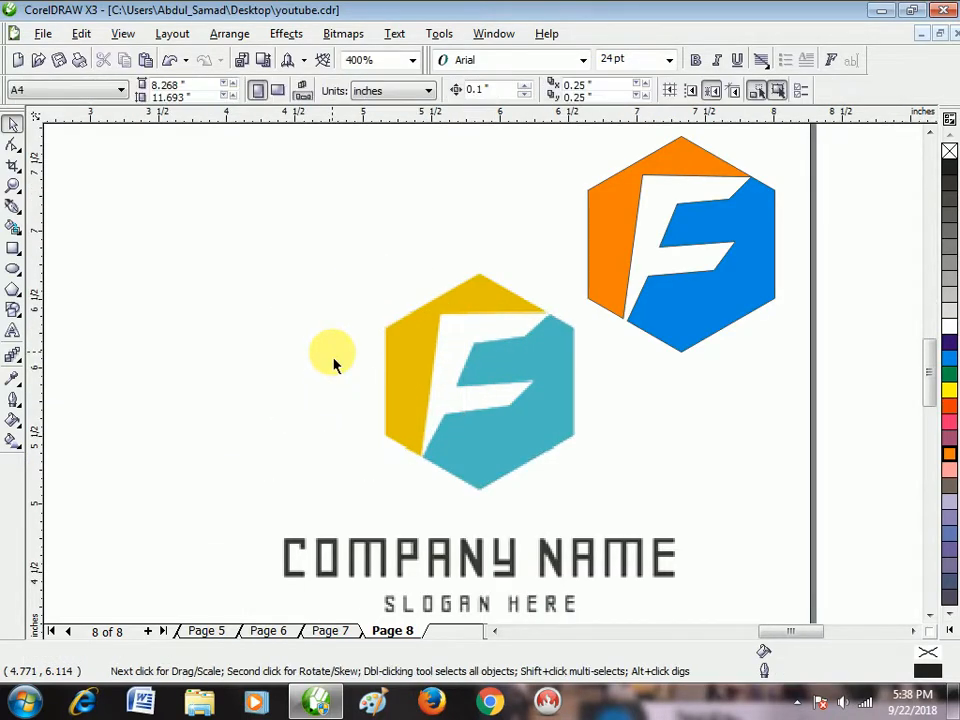
Step: Delete the reference bitmap of the hexagonal logo with its company name and slogan
{"action": "scroll", "coordinate": [484, 386], "scroll_direction": "down", "scroll_amount": 2}
{"action": "scroll", "coordinate": [487, 396], "scroll_direction": "up", "scroll_amount": 1}
{"action": "left_click", "coordinate": [445, 392]}
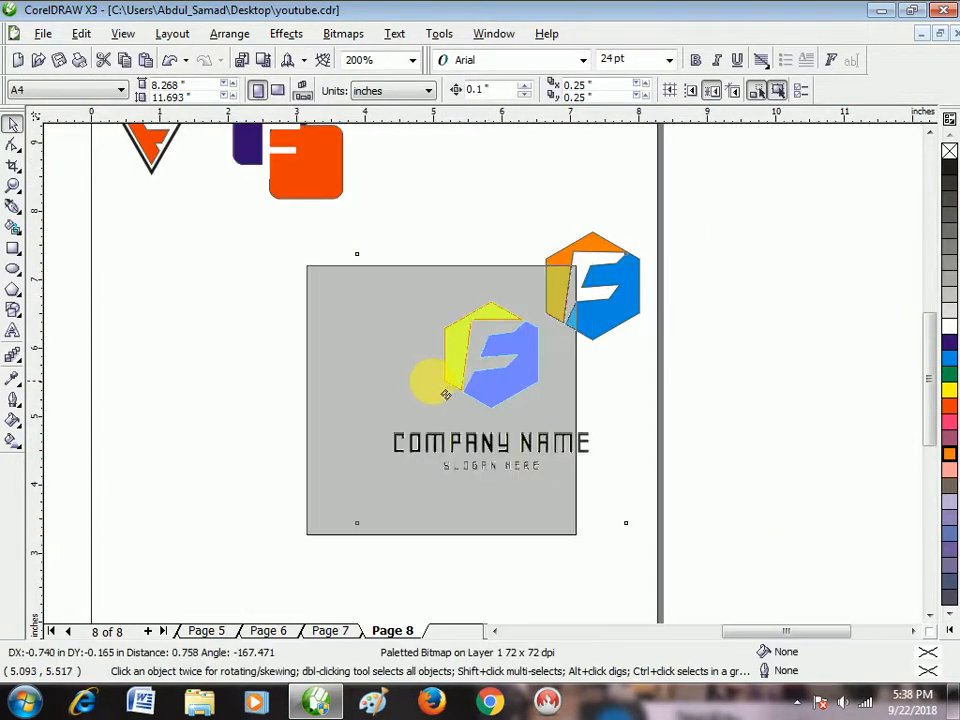
{"action": "key", "text": "Delete"}
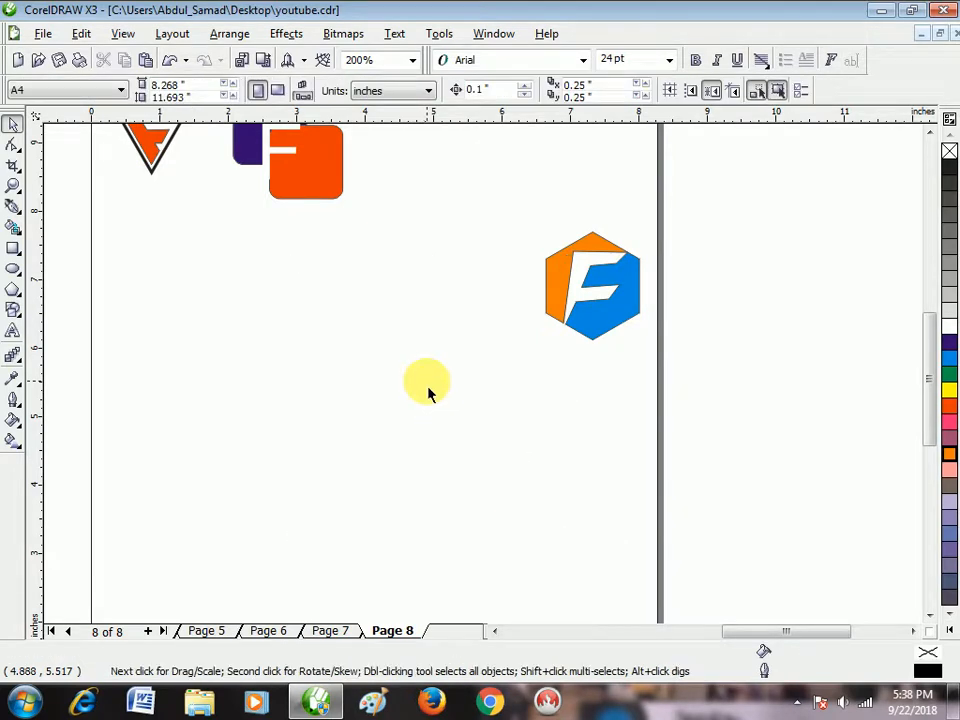
Step: Select both shapes of the hexagonal F logo, move them up beside the two-square logo at about x 6.3, y 8.8 in, and deselect them
{"action": "scroll", "coordinate": [428, 392], "scroll_direction": "down", "scroll_amount": 1}
{"action": "scroll", "coordinate": [463, 270], "scroll_direction": "up", "scroll_amount": 1}
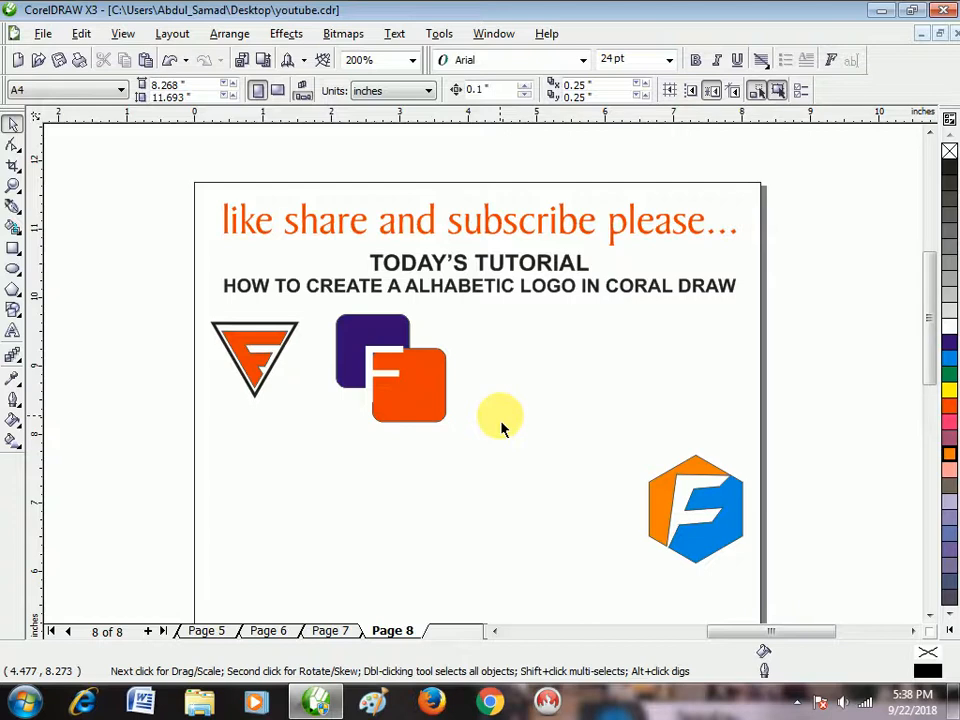
{"action": "scroll", "coordinate": [500, 417], "scroll_direction": "down", "scroll_amount": 1}
{"action": "scroll", "coordinate": [541, 406], "scroll_direction": "up", "scroll_amount": 1}
{"action": "left_click_drag", "start_coordinate": [484, 322], "coordinate": [640, 500]}
{"action": "left_click_drag", "start_coordinate": [583, 392], "coordinate": [513, 266]}
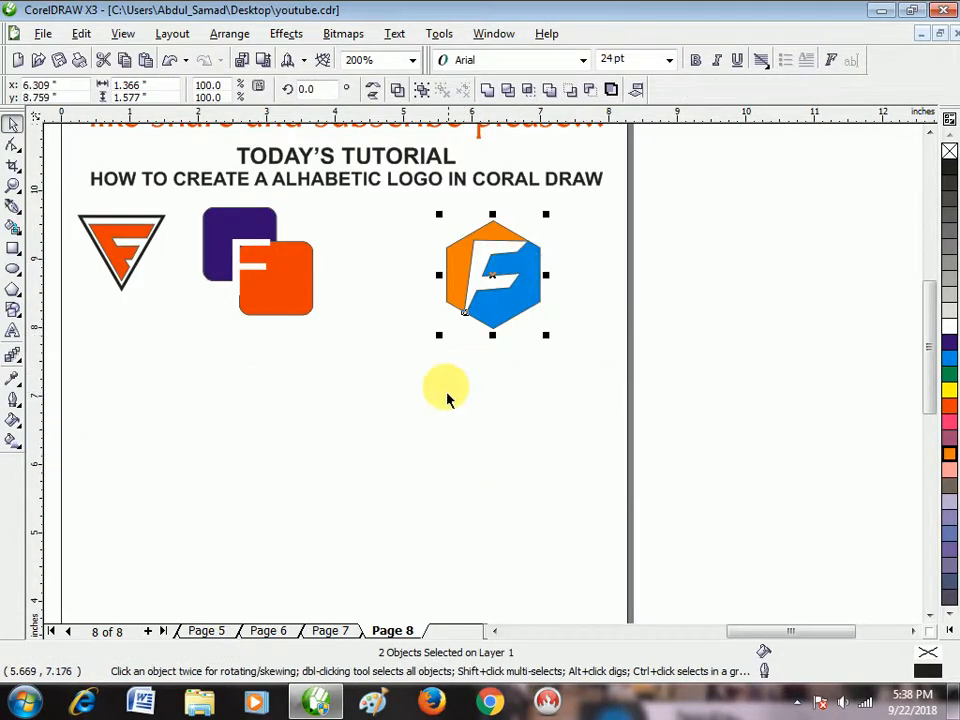
{"action": "left_click", "coordinate": [446, 398]}
Step: Move the gray, orange and navy F reference bitmap onto the page, centred at about x 4.5, y 4.5 in
{"action": "scroll", "coordinate": [470, 394], "scroll_direction": "down", "scroll_amount": 2}
{"action": "scroll", "coordinate": [486, 386], "scroll_direction": "up", "scroll_amount": 1}
{"action": "scroll", "coordinate": [489, 398], "scroll_direction": "down", "scroll_amount": 1}
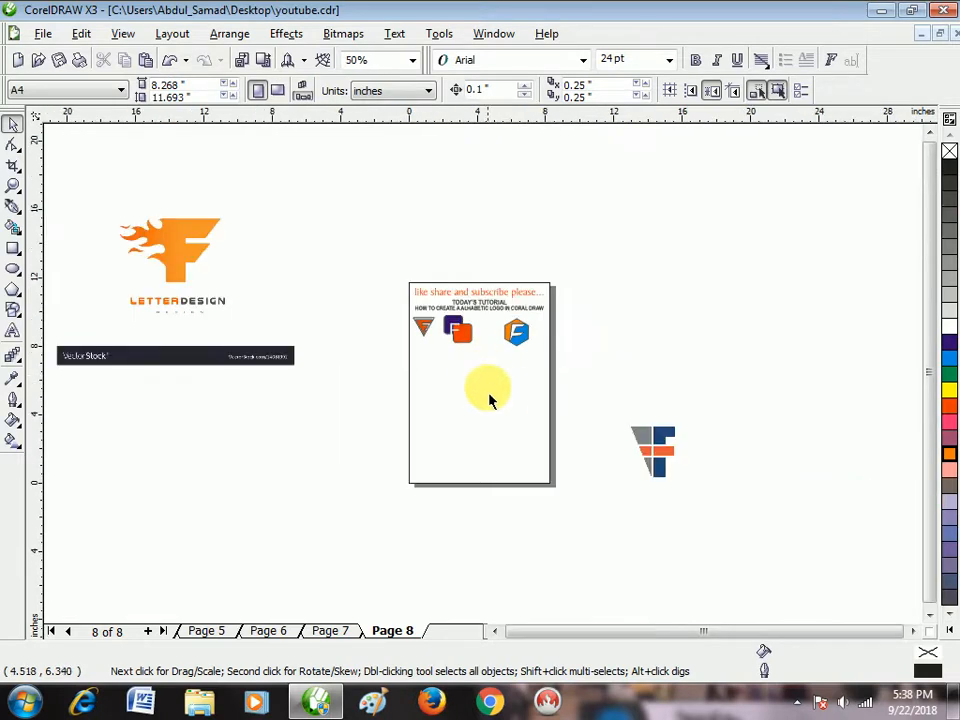
{"action": "left_click_drag", "start_coordinate": [644, 442], "coordinate": [566, 386]}
{"action": "scroll", "coordinate": [495, 392], "scroll_direction": "up", "scroll_amount": 3}
{"action": "scroll", "coordinate": [471, 418], "scroll_direction": "down", "scroll_amount": 1}
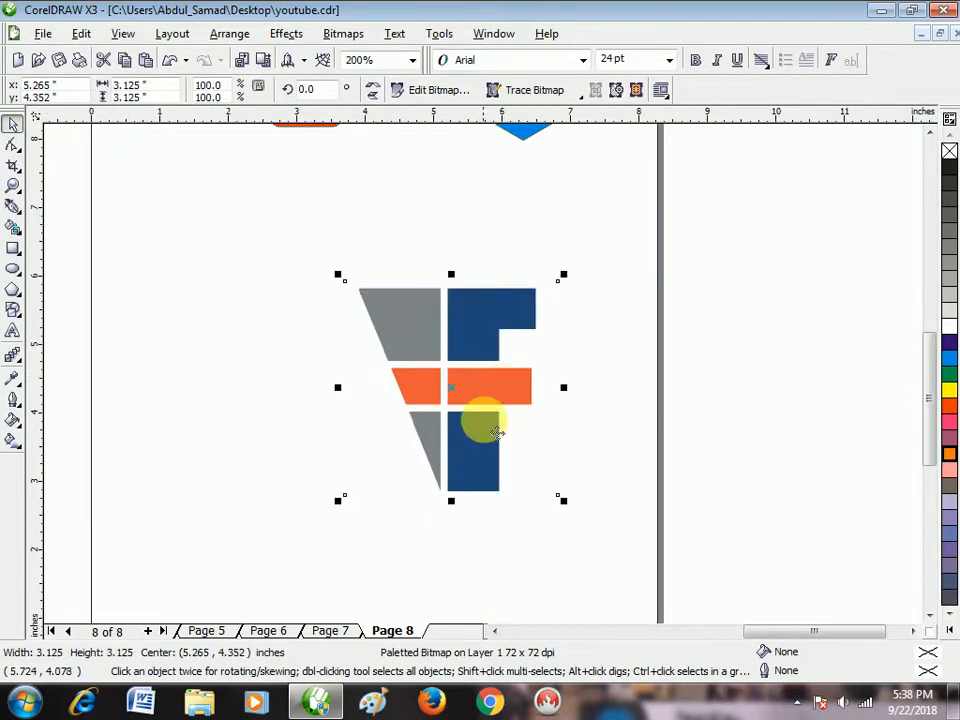
{"action": "left_click_drag", "start_coordinate": [488, 402], "coordinate": [436, 393]}
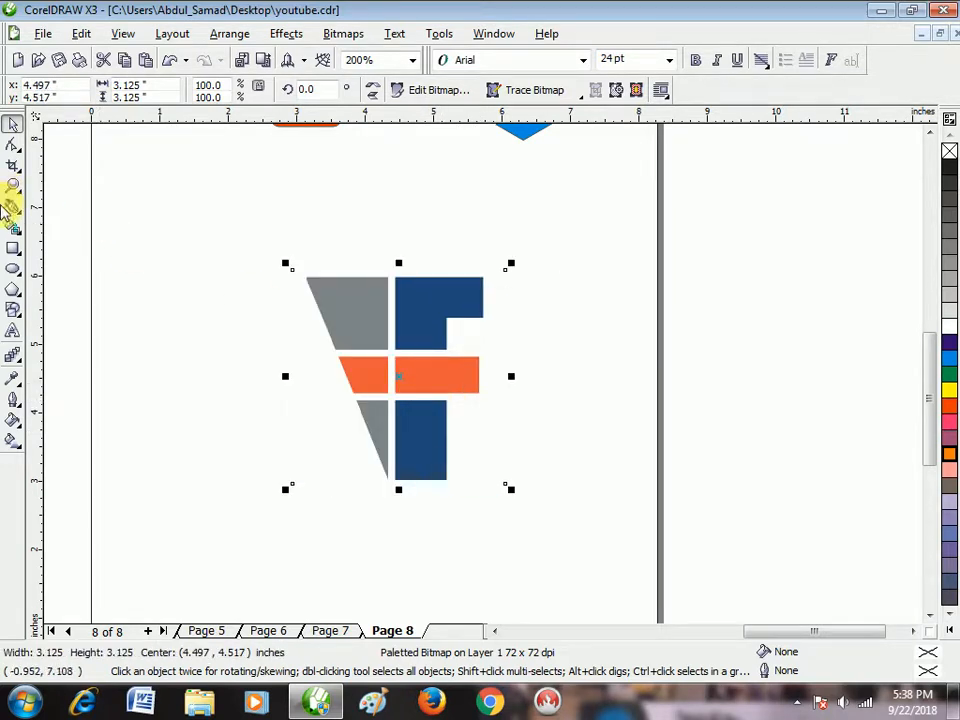
Step: Trace the reference's slanted left half with the Pen tool as one closed triangle about 1.2 × 3 in, across the gray and orange pieces
{"action": "left_click", "coordinate": [13, 207]}
{"action": "scroll", "coordinate": [375, 268], "scroll_direction": "up", "scroll_amount": 1}
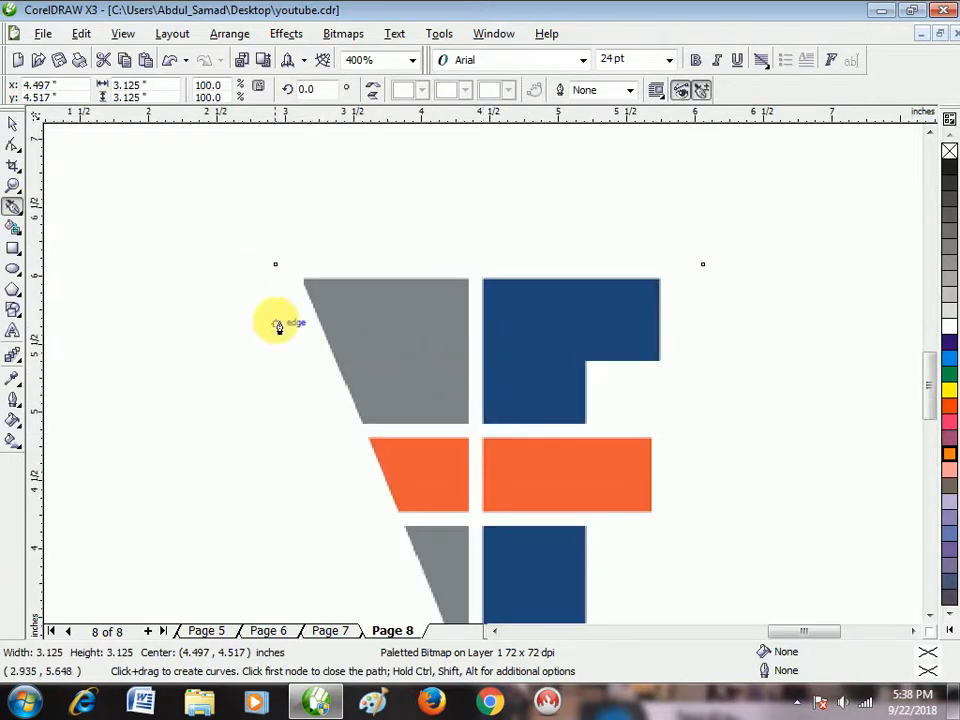
{"action": "left_click", "coordinate": [305, 280]}
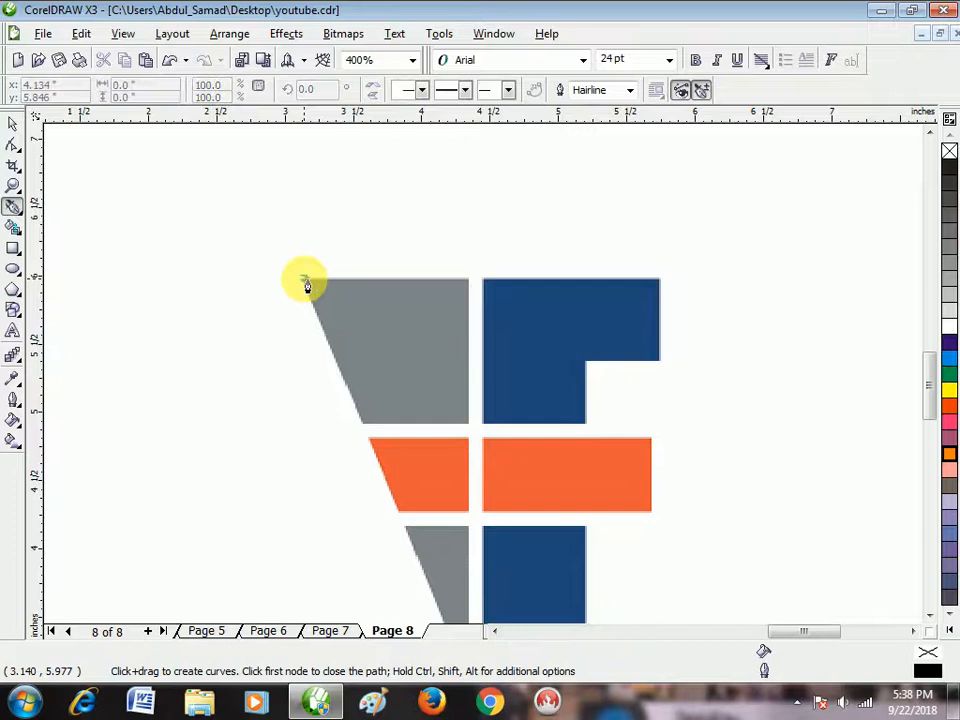
{"action": "left_click", "coordinate": [470, 283]}
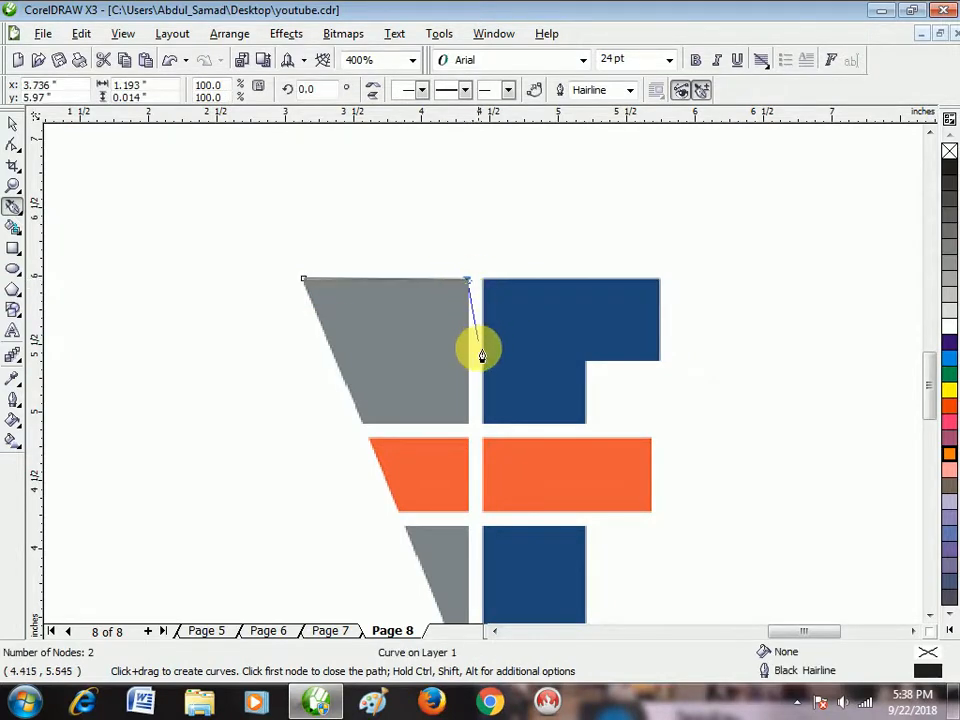
{"action": "scroll", "coordinate": [479, 380], "scroll_direction": "down", "scroll_amount": 1}
{"action": "scroll", "coordinate": [482, 400], "scroll_direction": "up", "scroll_amount": 1}
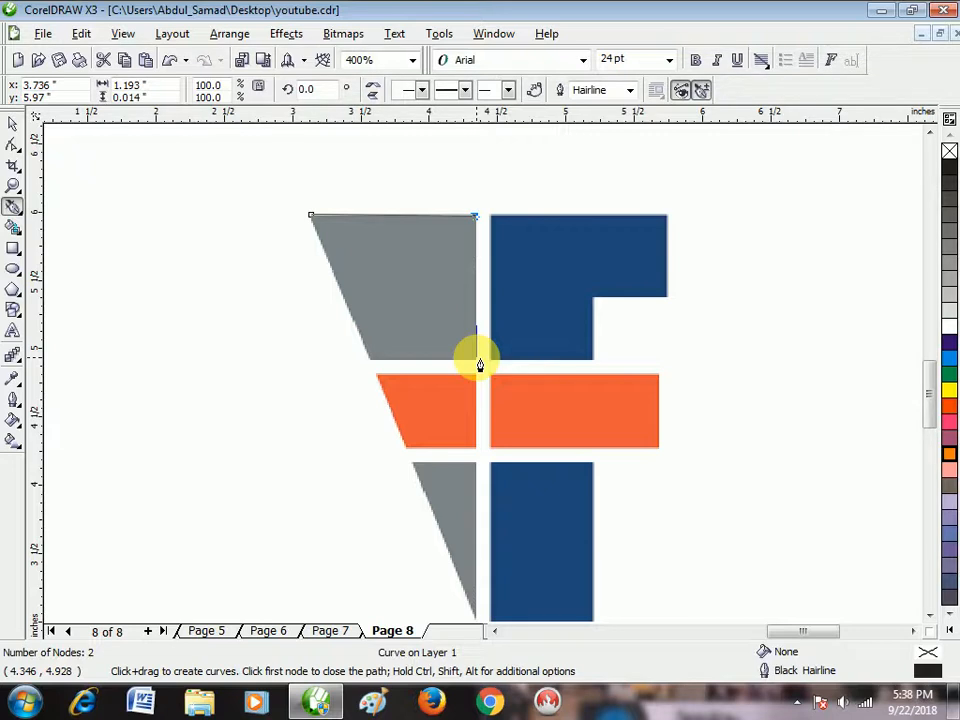
{"action": "scroll", "coordinate": [479, 365], "scroll_direction": "down", "scroll_amount": 1}
{"action": "scroll", "coordinate": [495, 443], "scroll_direction": "up", "scroll_amount": 1}
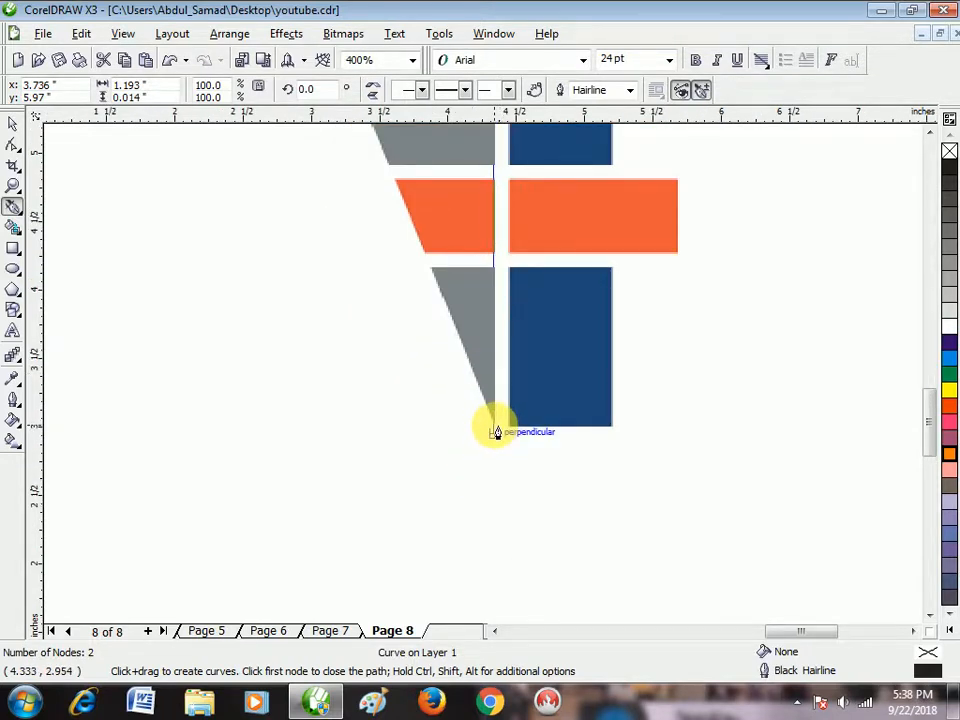
{"action": "scroll", "coordinate": [496, 432], "scroll_direction": "up", "scroll_amount": 2}
{"action": "left_click", "coordinate": [489, 389]}
{"action": "scroll", "coordinate": [480, 385], "scroll_direction": "down", "scroll_amount": 2}
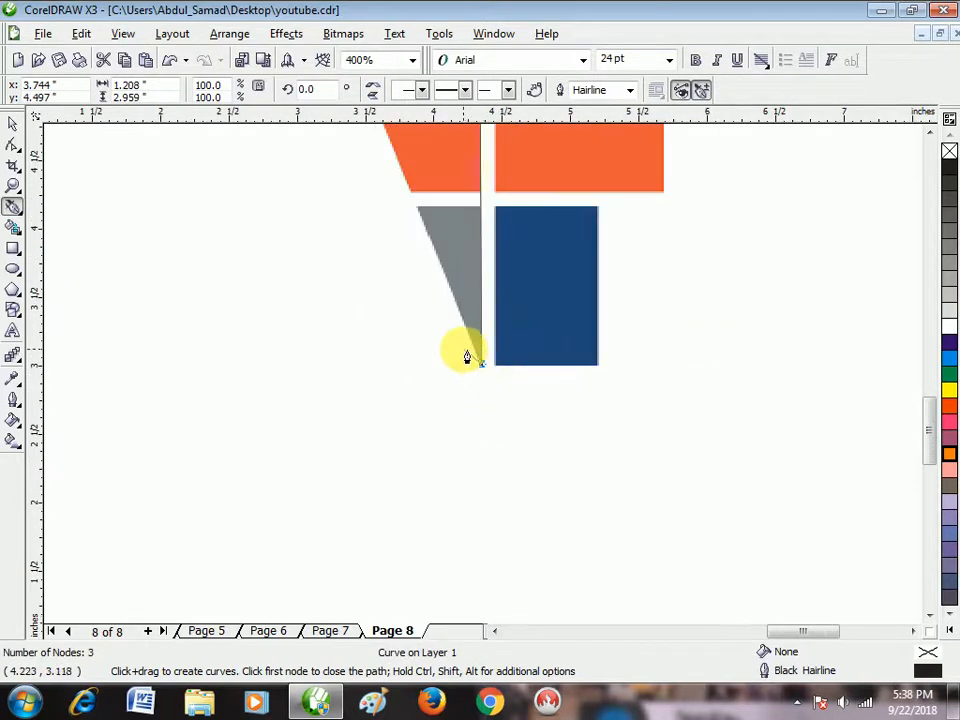
{"action": "scroll", "coordinate": [467, 354], "scroll_direction": "down", "scroll_amount": 1}
{"action": "scroll", "coordinate": [414, 204], "scroll_direction": "up", "scroll_amount": 1}
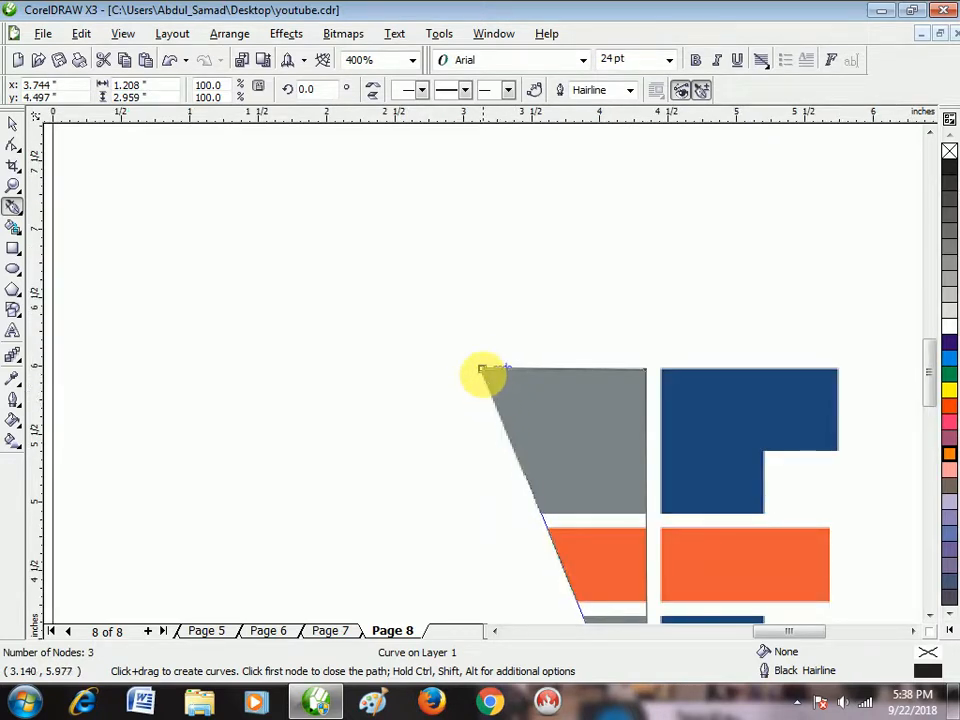
{"action": "left_click", "coordinate": [483, 373]}
{"action": "scroll", "coordinate": [480, 374], "scroll_direction": "down", "scroll_amount": 1}
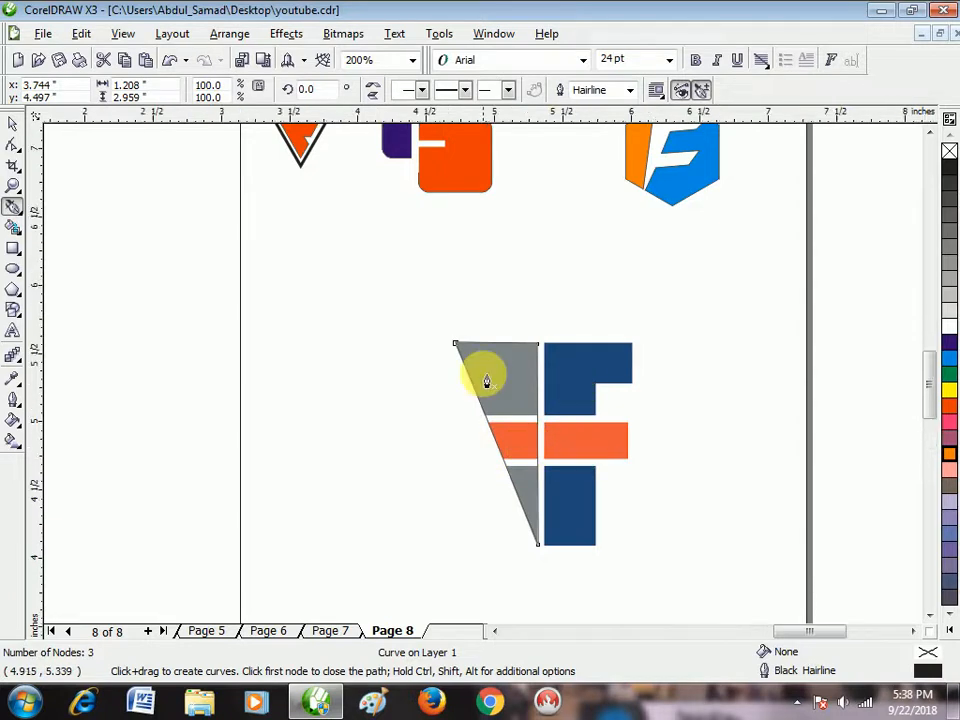
Step: Start a Pen path at the navy F's upper right corner, down the arm's end and along its underside to the stem
{"action": "scroll", "coordinate": [486, 379], "scroll_direction": "up", "scroll_amount": 1}
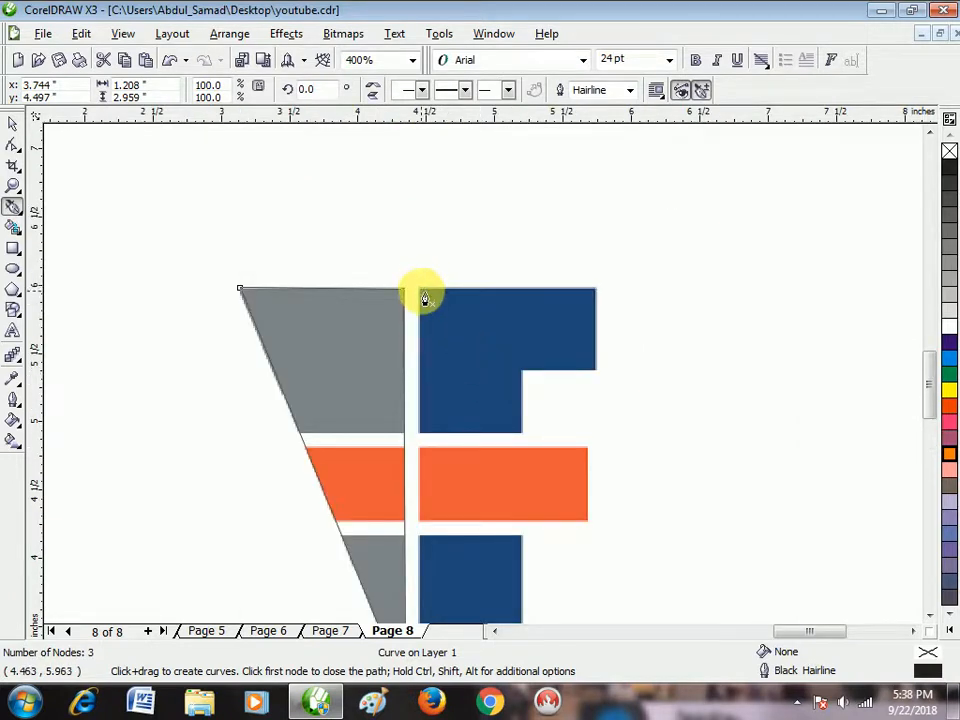
{"action": "left_click", "coordinate": [596, 289]}
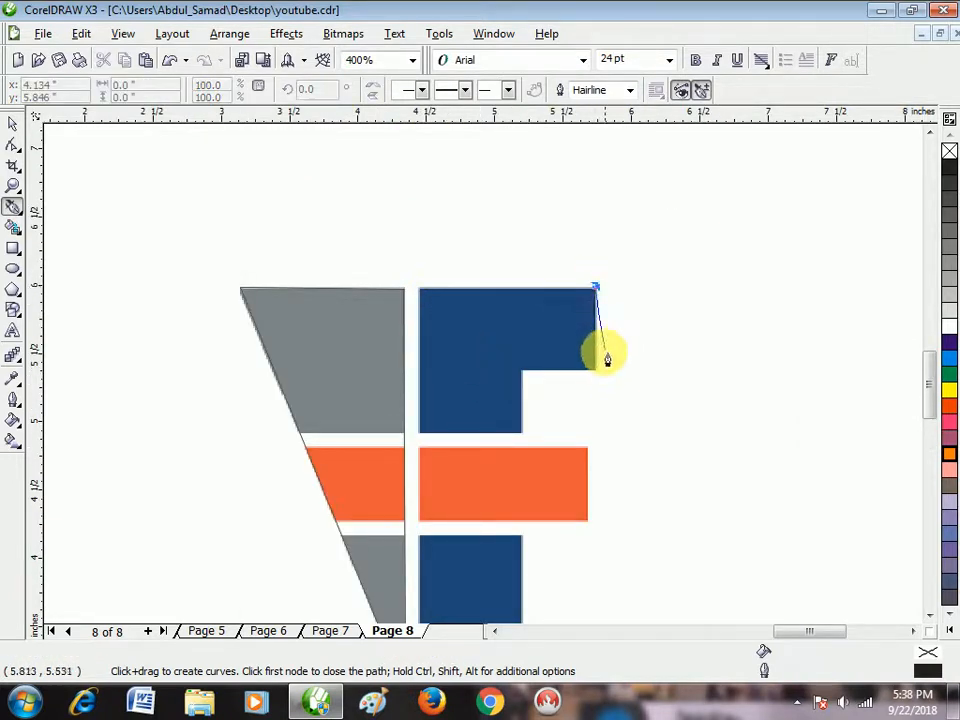
{"action": "left_click", "coordinate": [597, 370]}
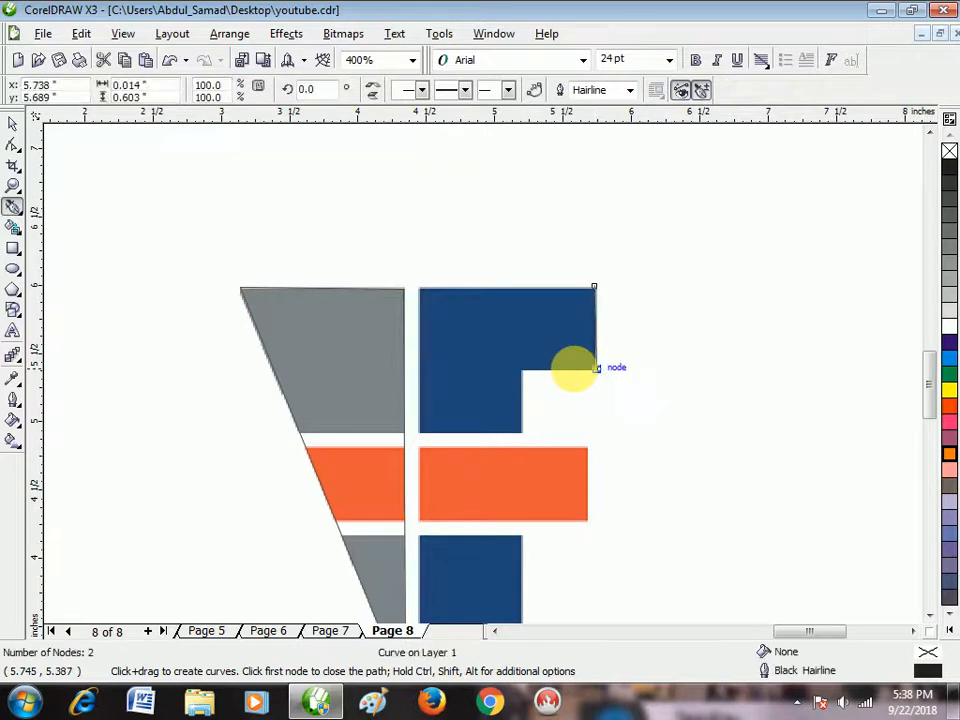
{"action": "left_click", "coordinate": [522, 370]}
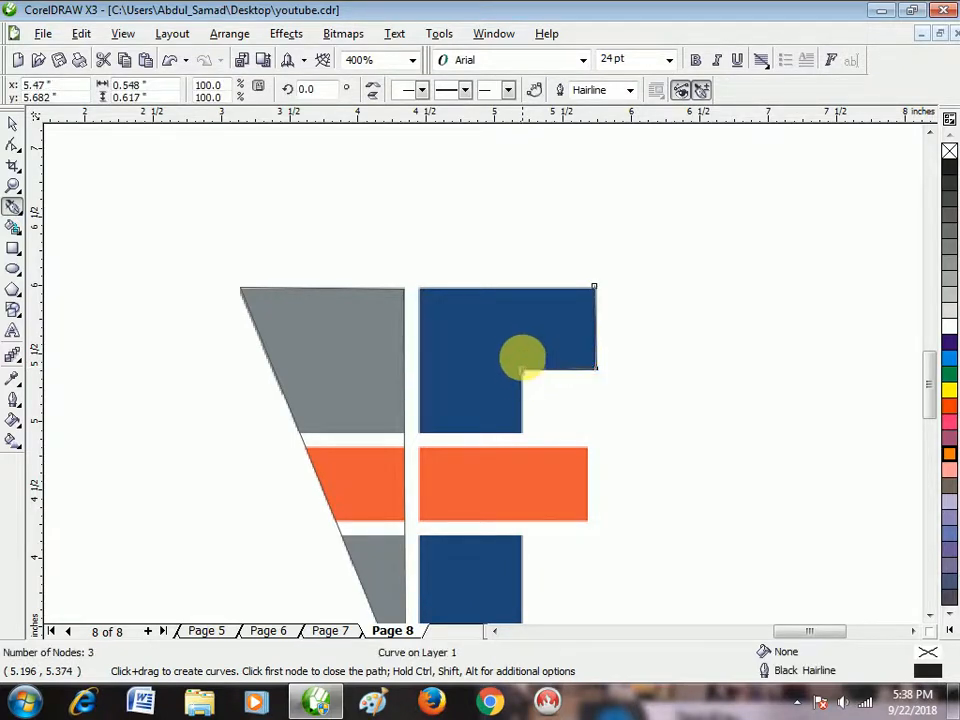
Step: Continue the path around the stem's bottom, up its left side and along the top edge to close it, and deselect the shape
{"action": "scroll", "coordinate": [524, 370], "scroll_direction": "down", "scroll_amount": 3}
{"action": "scroll", "coordinate": [476, 407], "scroll_direction": "up", "scroll_amount": 2}
{"action": "scroll", "coordinate": [476, 413], "scroll_direction": "up", "scroll_amount": 1}
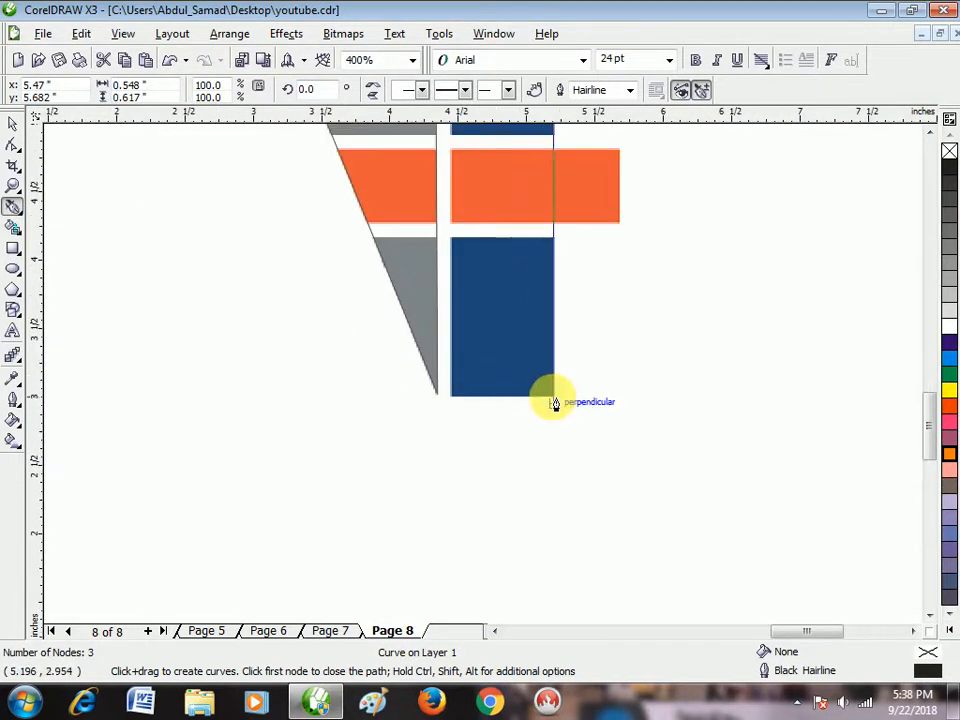
{"action": "left_click", "coordinate": [455, 400]}
{"action": "scroll", "coordinate": [484, 364], "scroll_direction": "down", "scroll_amount": 1}
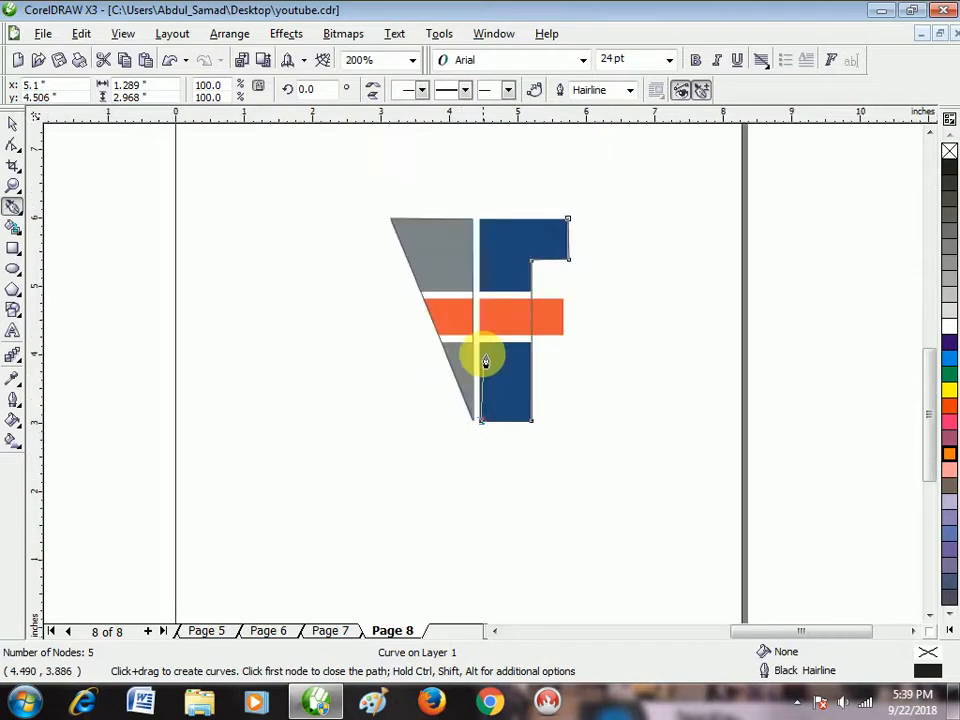
{"action": "scroll", "coordinate": [486, 377], "scroll_direction": "up", "scroll_amount": 1}
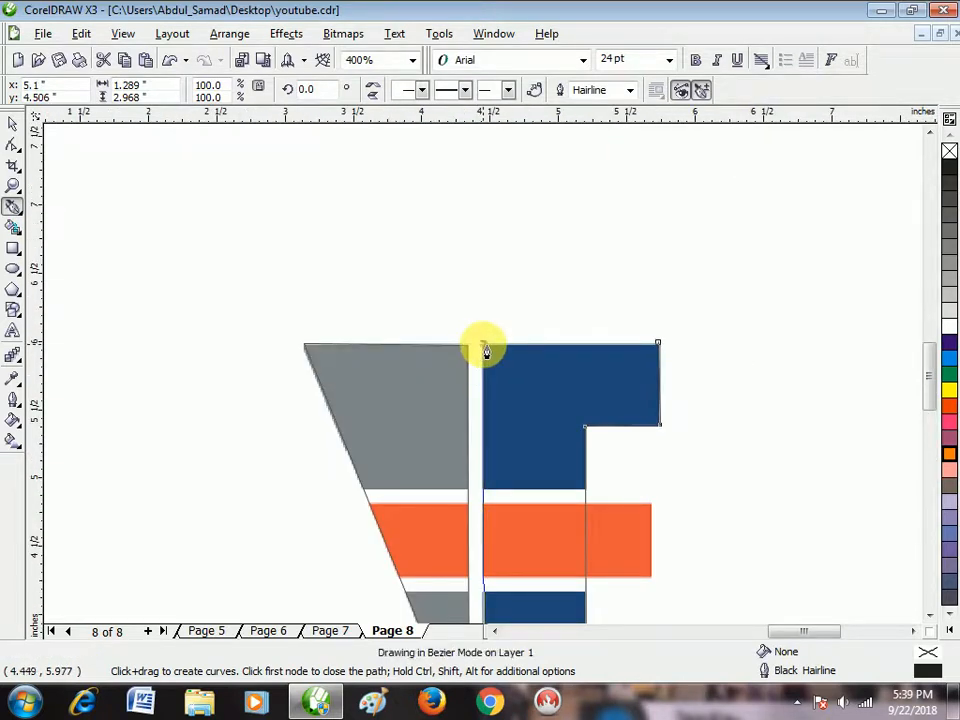
{"action": "left_click", "coordinate": [484, 347]}
{"action": "left_click", "coordinate": [659, 348]}
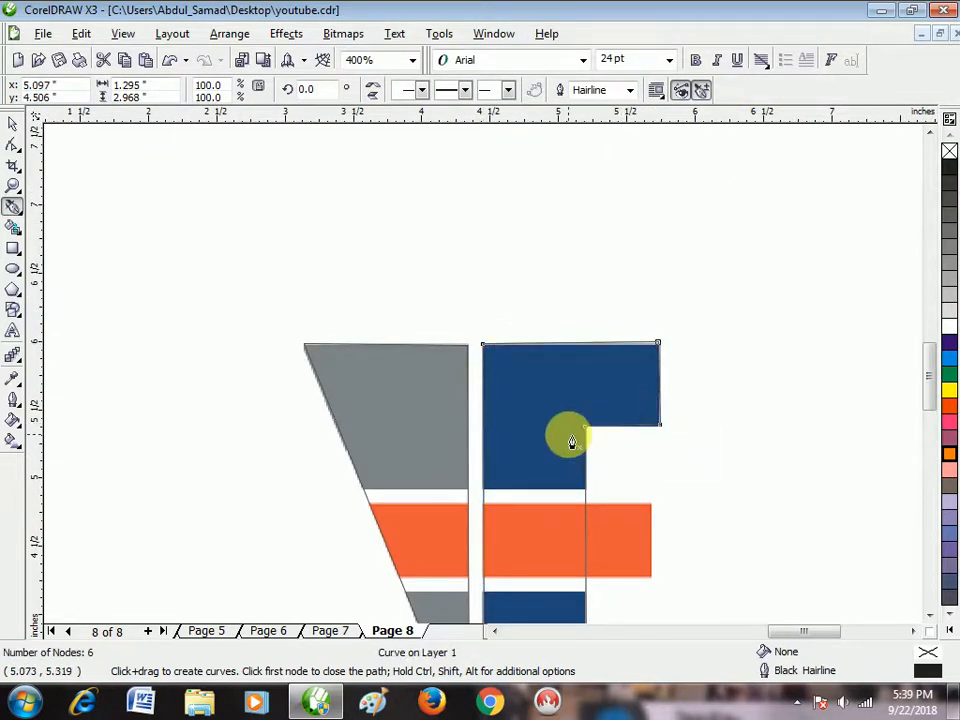
{"action": "scroll", "coordinate": [467, 392], "scroll_direction": "down", "scroll_amount": 1}
{"action": "scroll", "coordinate": [352, 356], "scroll_direction": "up", "scroll_amount": 1}
{"action": "left_click", "coordinate": [13, 123]}
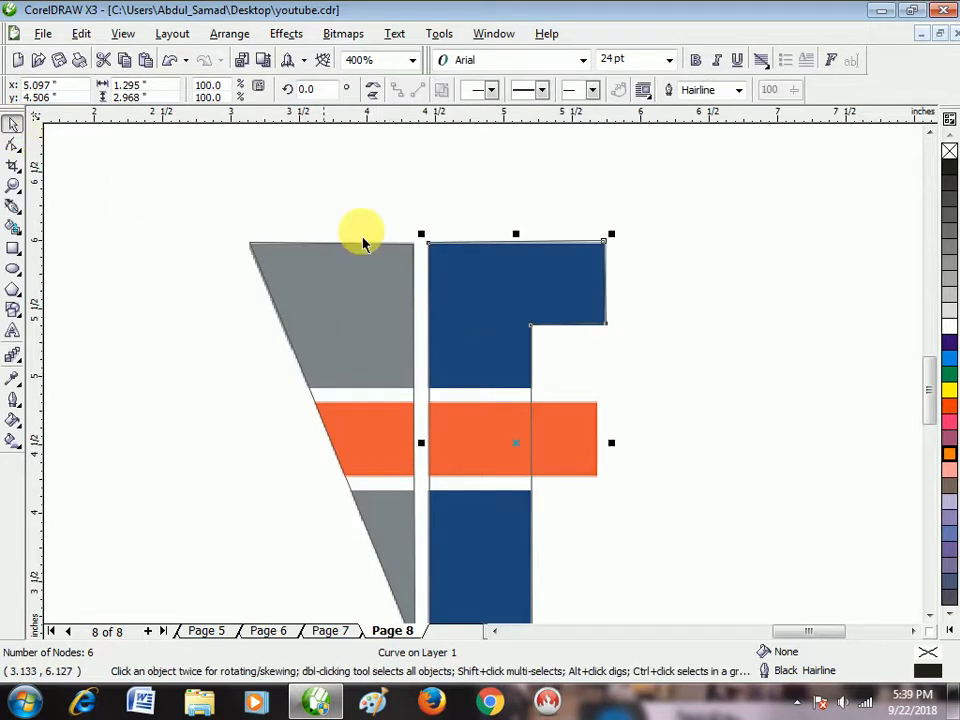
{"action": "left_click", "coordinate": [377, 167]}
Step: Start a Pen path at the orange bar's upper right corner, along its top edge and down the slanted edge to the lower left corner
{"action": "scroll", "coordinate": [485, 395], "scroll_direction": "down", "scroll_amount": 2}
{"action": "scroll", "coordinate": [485, 395], "scroll_direction": "up", "scroll_amount": 2}
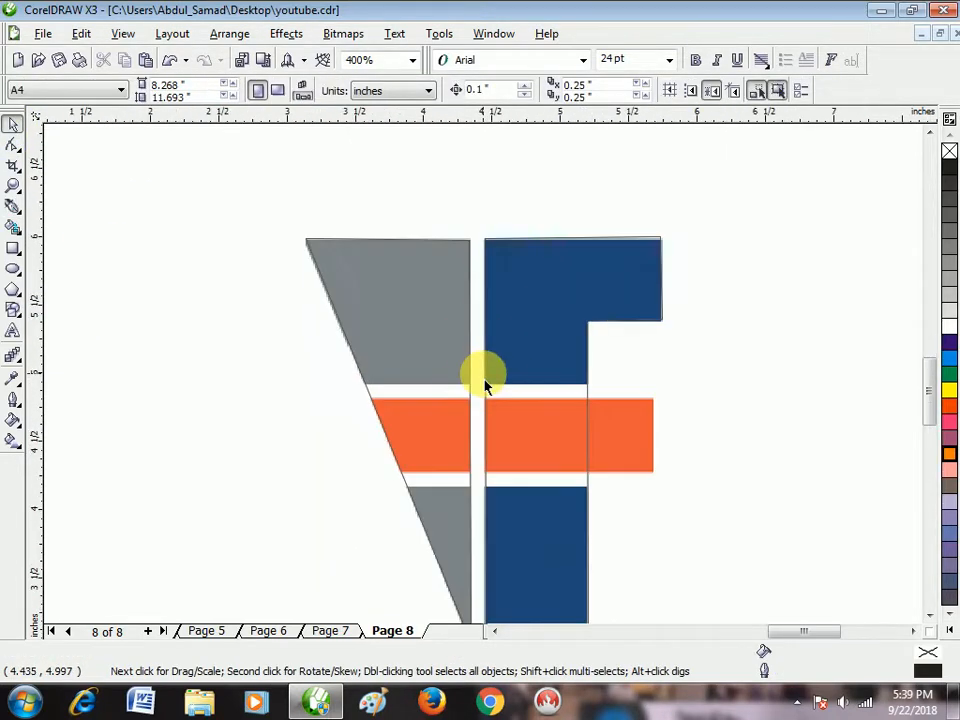
{"action": "left_click", "coordinate": [12, 252]}
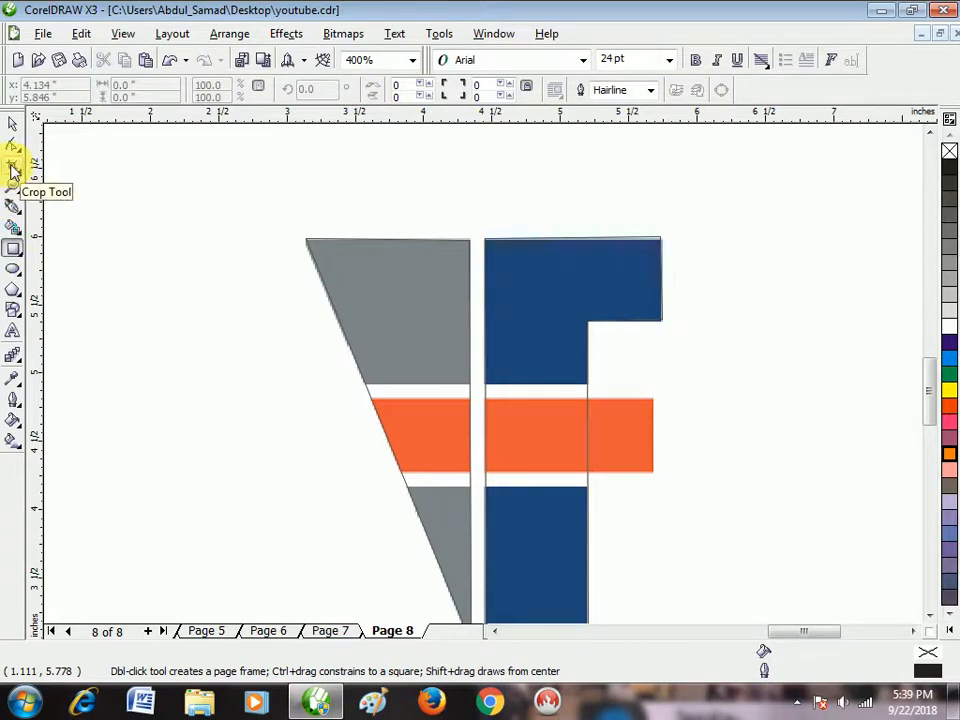
{"action": "left_click", "coordinate": [13, 206]}
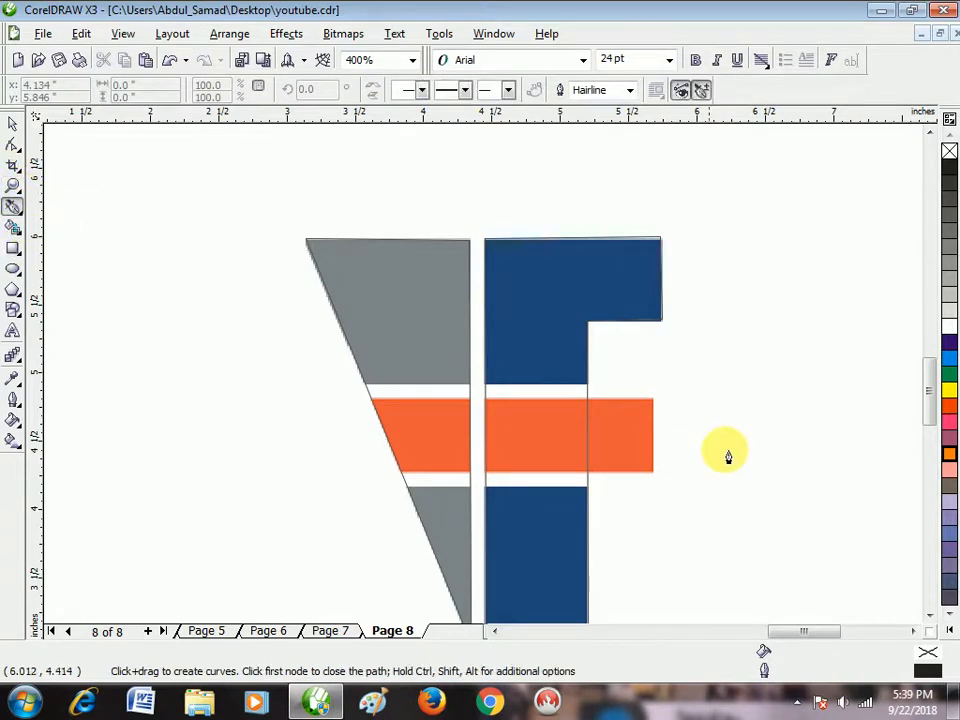
{"action": "left_click", "coordinate": [654, 400]}
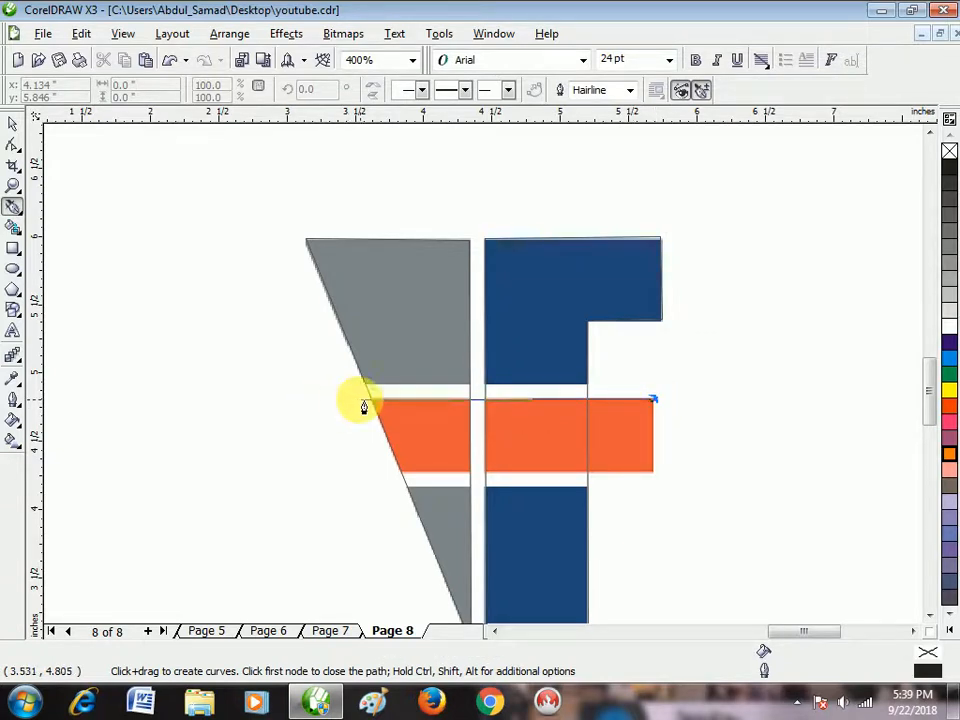
{"action": "left_click", "coordinate": [372, 400]}
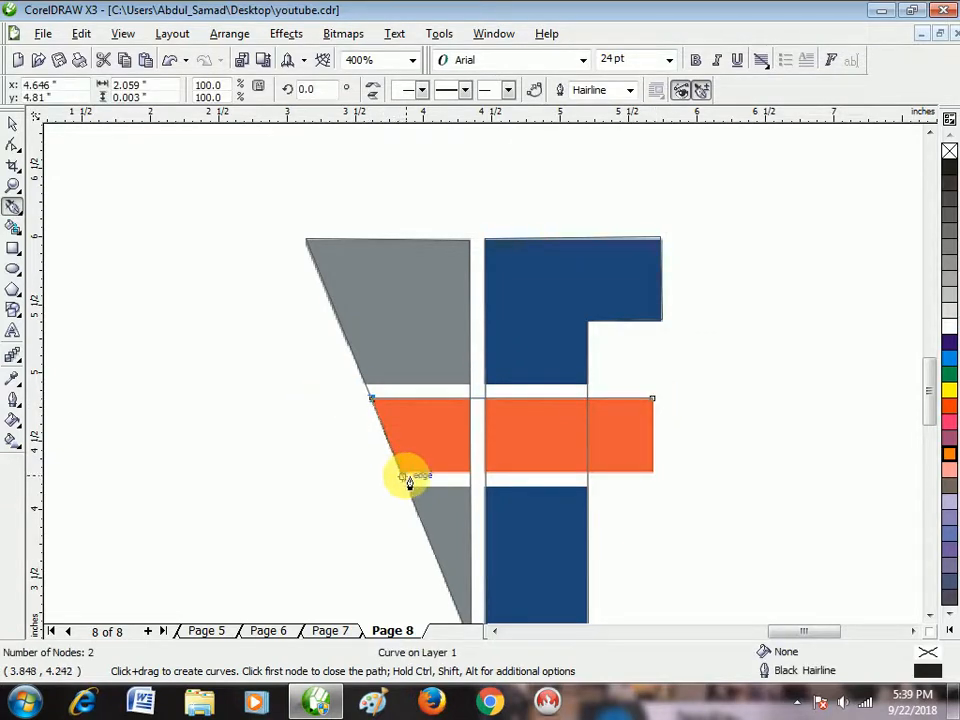
{"action": "scroll", "coordinate": [406, 479], "scroll_direction": "up", "scroll_amount": 1}
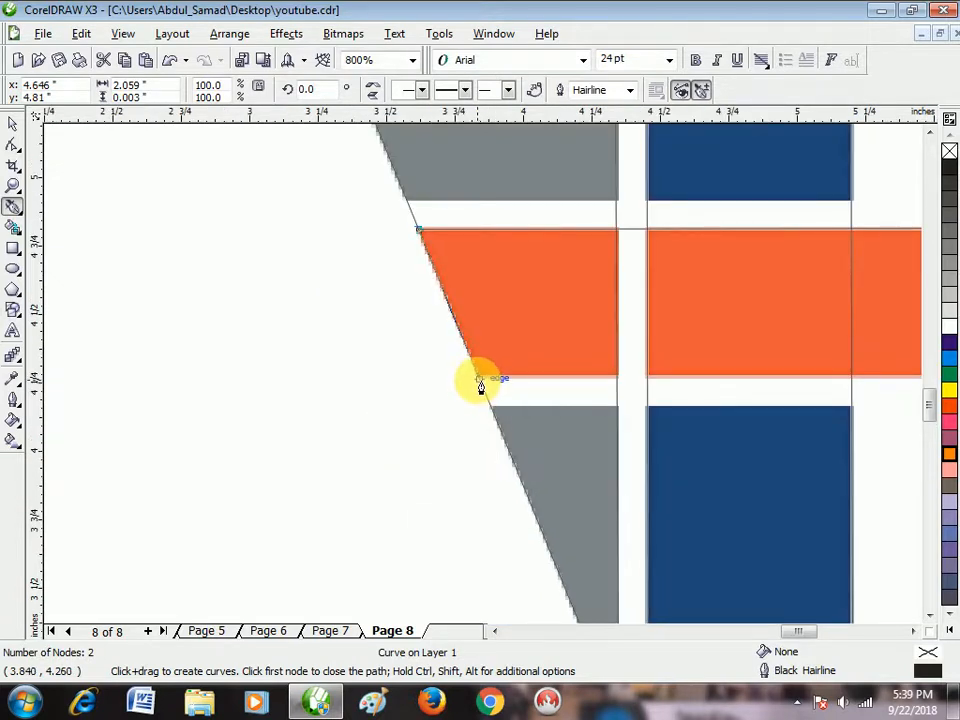
{"action": "left_click", "coordinate": [480, 386]}
Step: Continue the path along the orange bar's bottom edge and up its right end to close it, about 2.07 × 0.55 in, and deselect
{"action": "scroll", "coordinate": [486, 381], "scroll_direction": "down", "scroll_amount": 1}
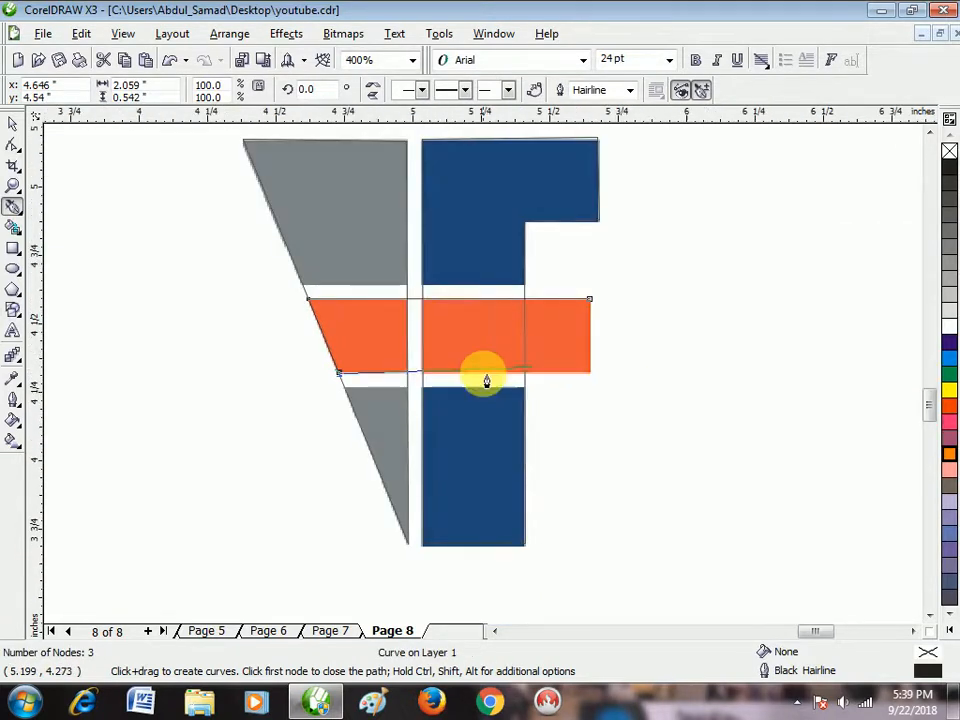
{"action": "scroll", "coordinate": [604, 393], "scroll_direction": "up", "scroll_amount": 1}
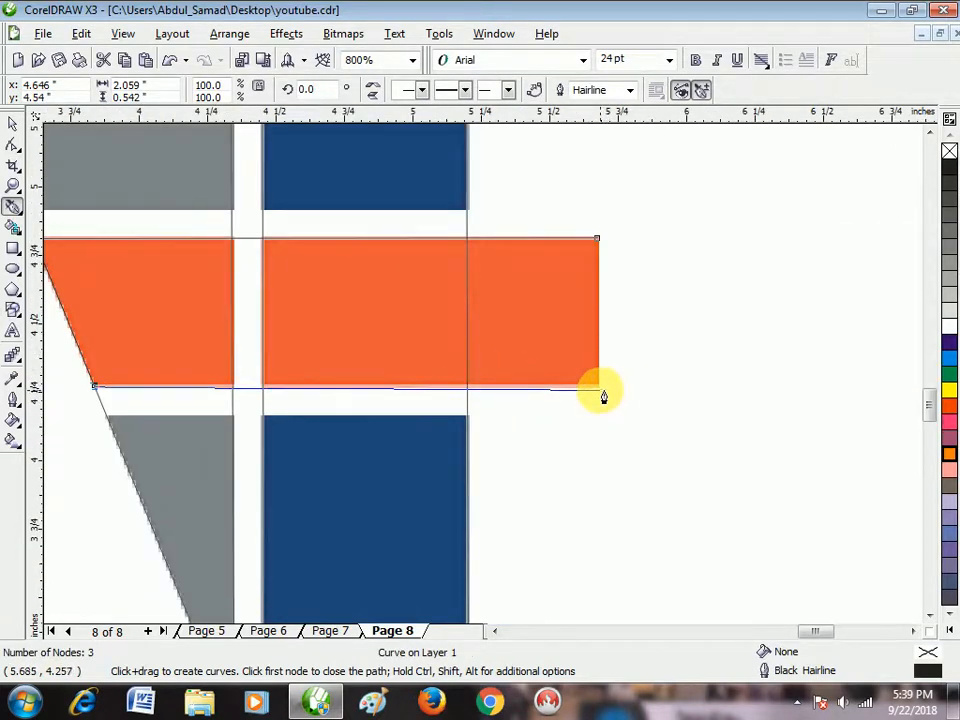
{"action": "left_click", "coordinate": [601, 388]}
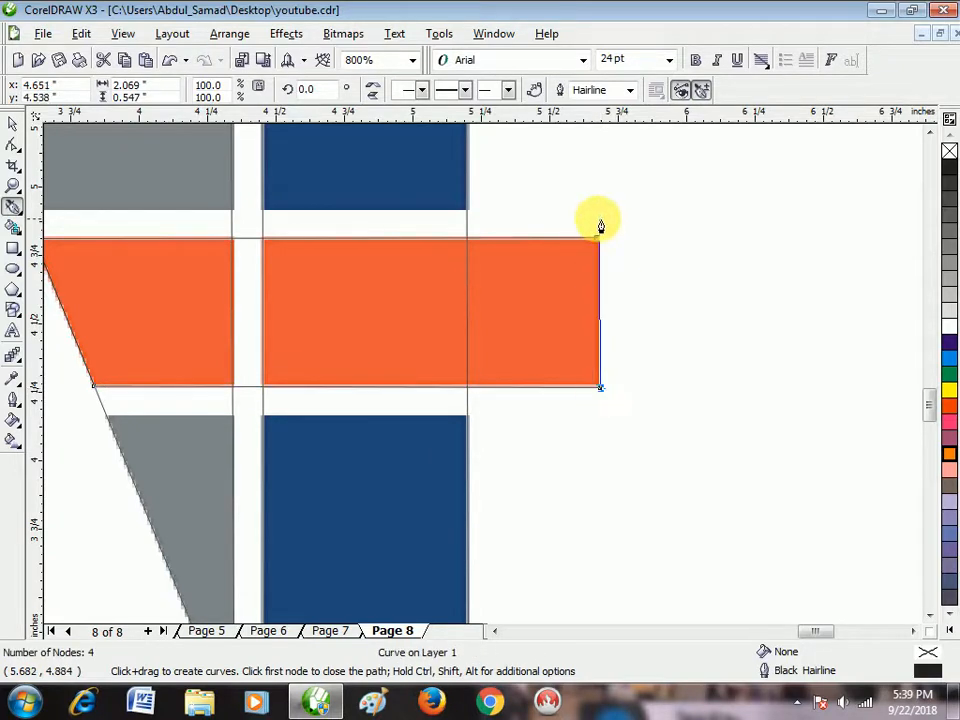
{"action": "left_click", "coordinate": [598, 241]}
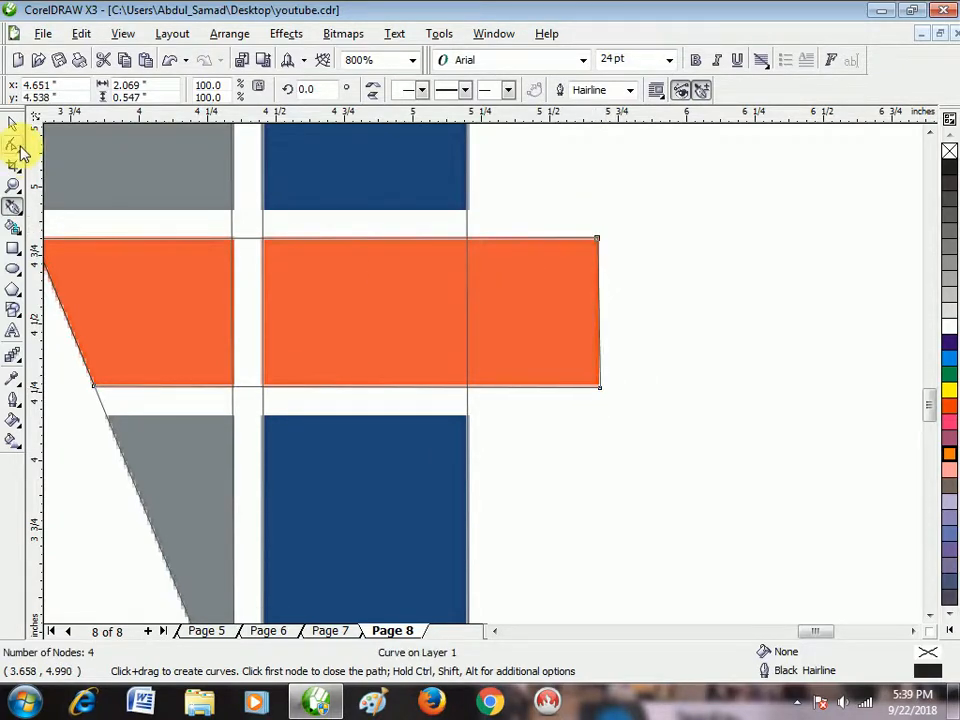
{"action": "left_click", "coordinate": [11, 127]}
{"action": "scroll", "coordinate": [488, 388], "scroll_direction": "down", "scroll_amount": 1}
{"action": "left_click", "coordinate": [549, 432]}
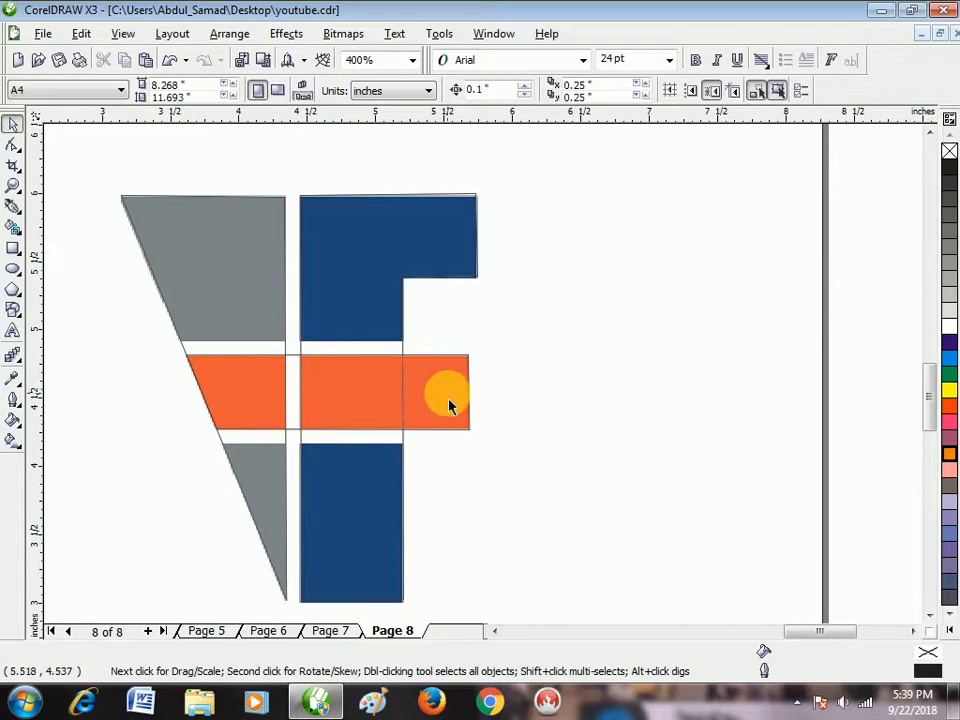
Step: Fill the traced stem-and-arm shape with Blue and the slanted triangle with 40% Black
{"action": "left_click", "coordinate": [451, 404]}
{"action": "left_click", "coordinate": [426, 261]}
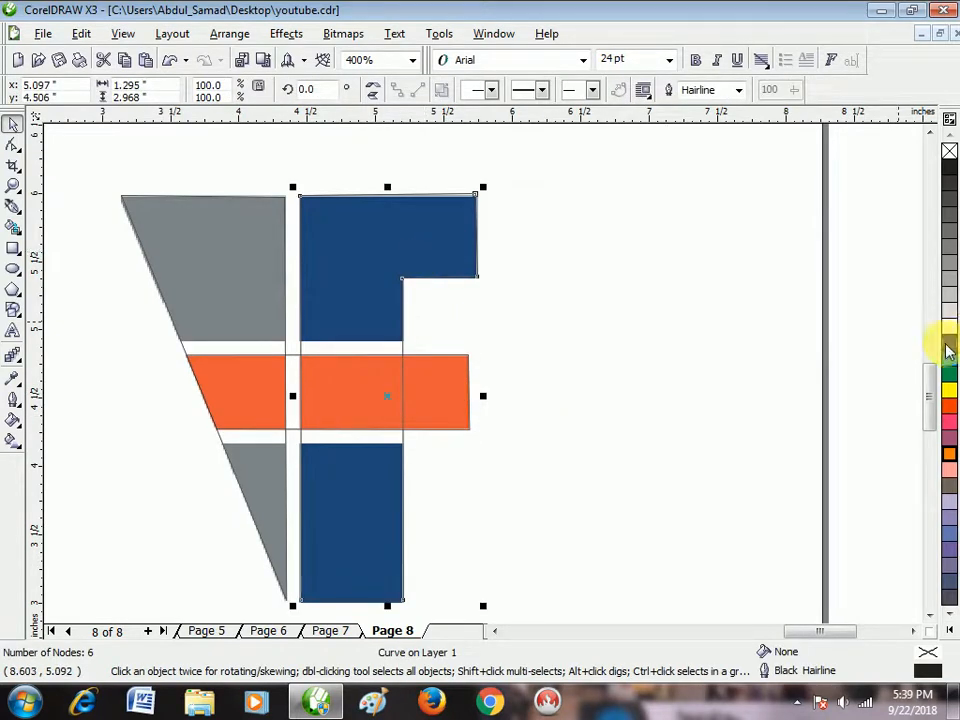
{"action": "left_click", "coordinate": [948, 350]}
{"action": "left_click", "coordinate": [206, 274]}
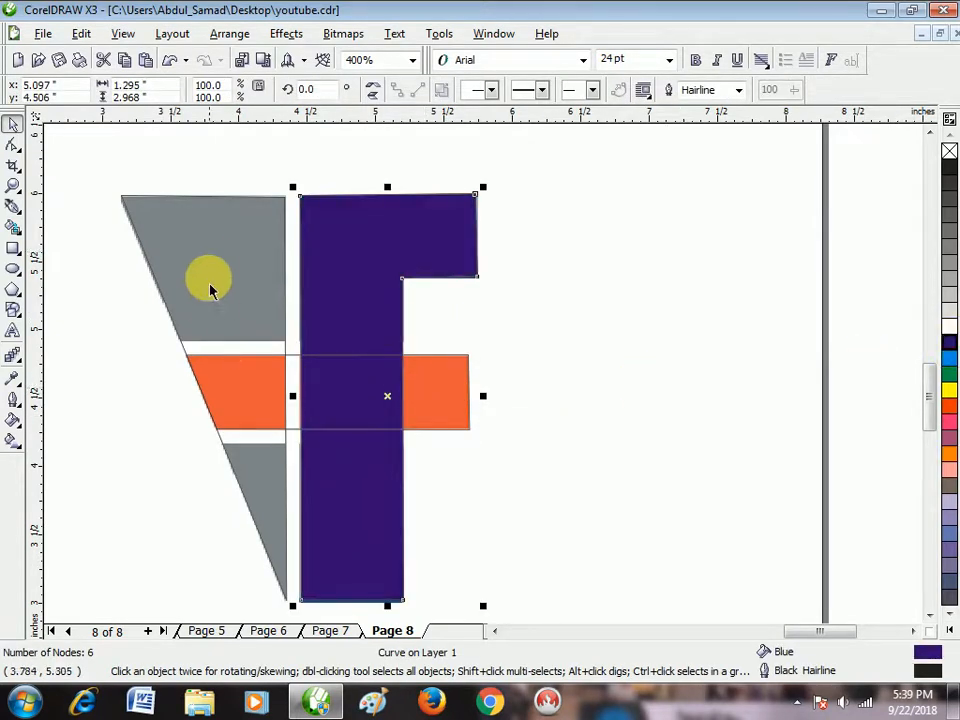
{"action": "left_click", "coordinate": [949, 221]}
{"action": "left_click", "coordinate": [949, 248]}
{"action": "left_click", "coordinate": [951, 272]}
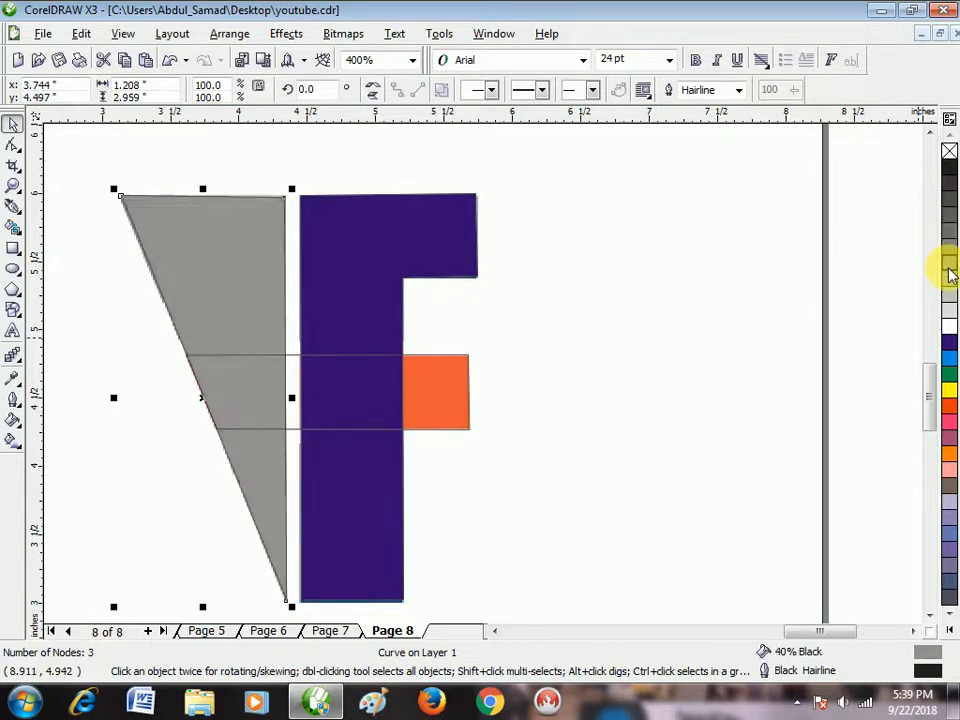
Step: Fill the traced crossbar shape with Red
{"action": "left_click", "coordinate": [426, 392]}
{"action": "left_click", "coordinate": [458, 394]}
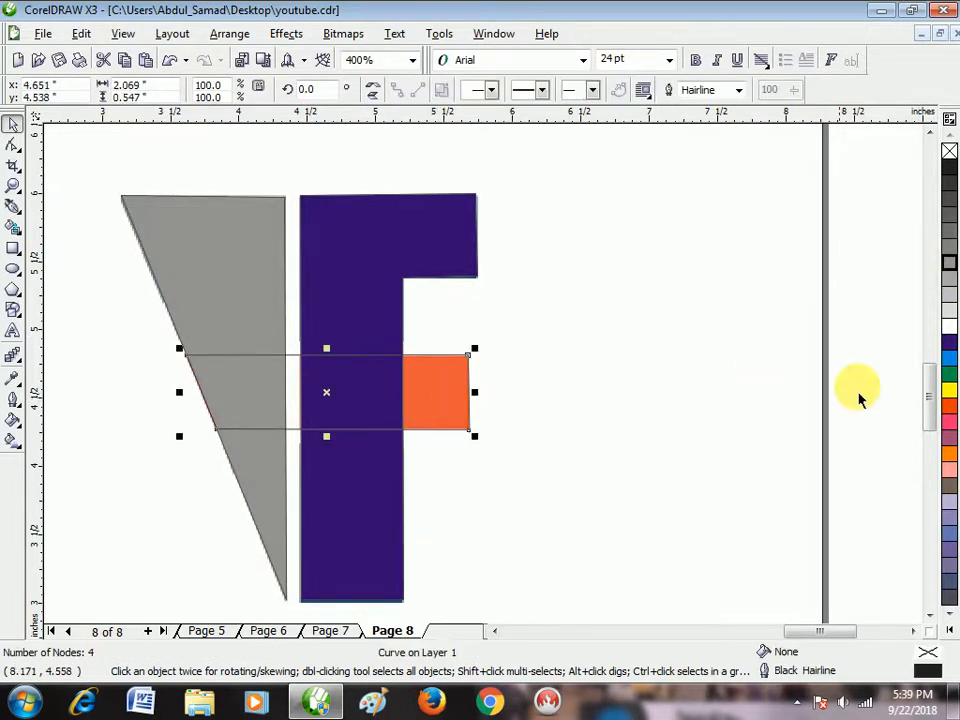
{"action": "left_click", "coordinate": [949, 407]}
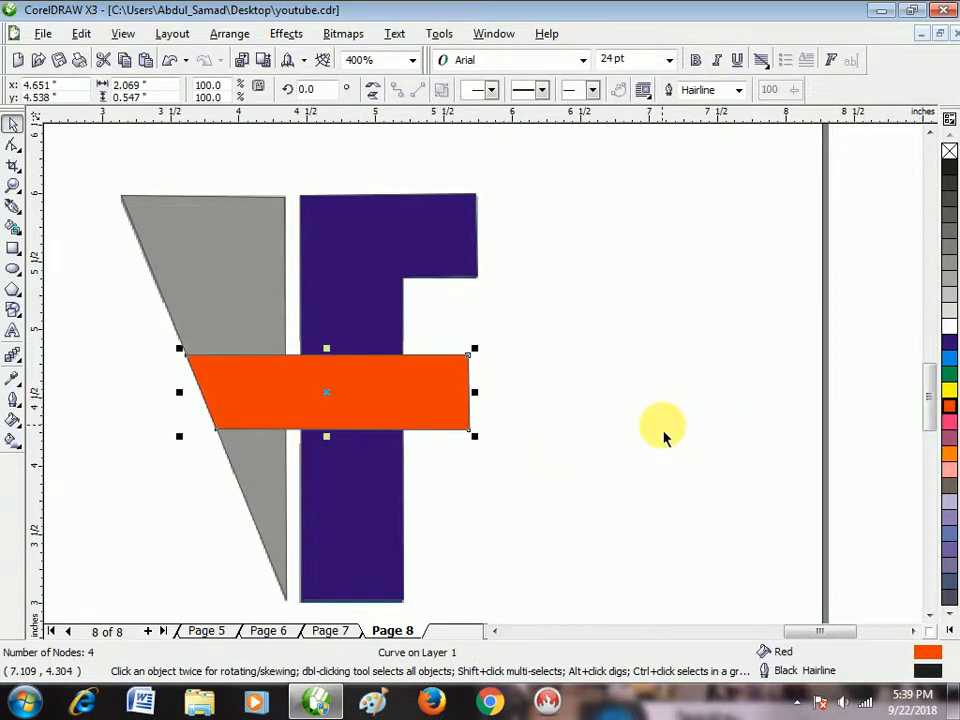
Step: Give the crossbar a white 4.0 pt outline, with Behind fill and Scale with image enabled
{"action": "key", "text": "F12"}
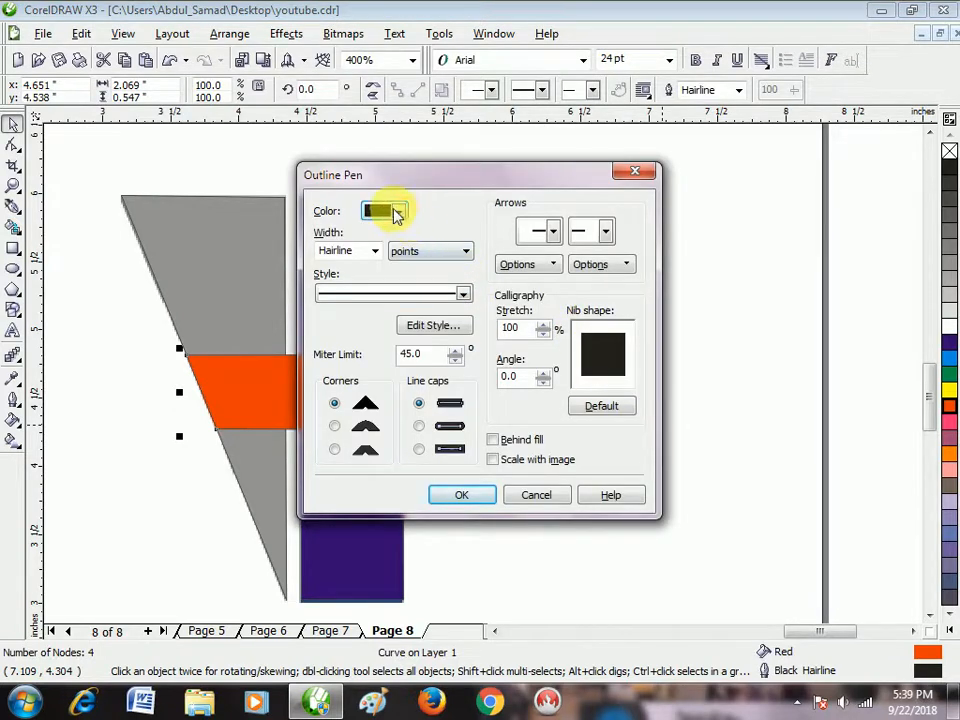
{"action": "left_click", "coordinate": [397, 212]}
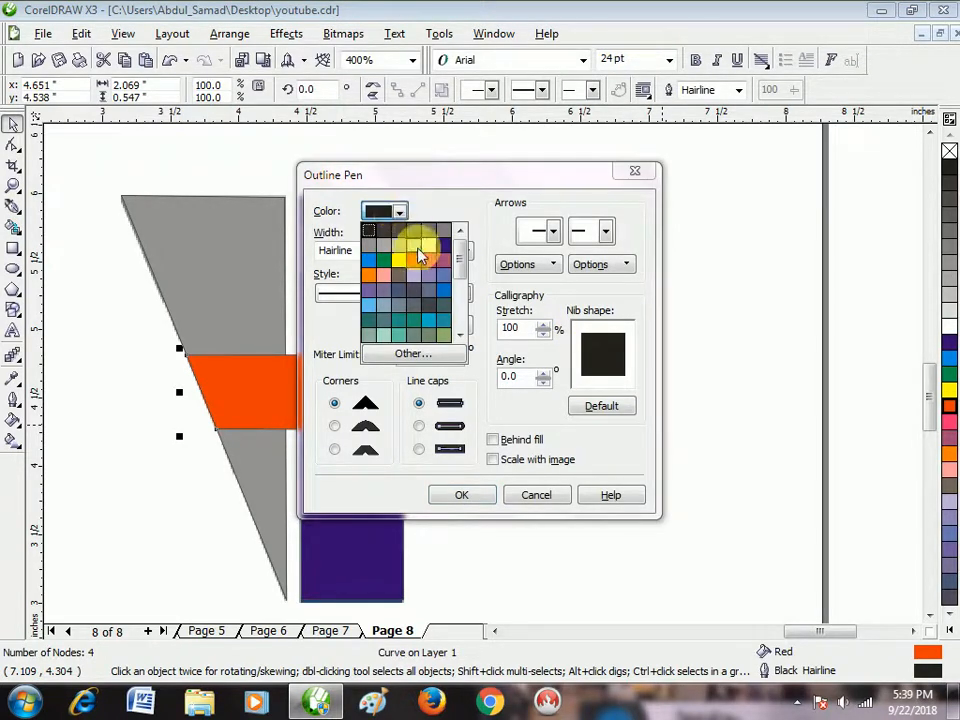
{"action": "left_click", "coordinate": [429, 244]}
{"action": "left_click", "coordinate": [375, 251]}
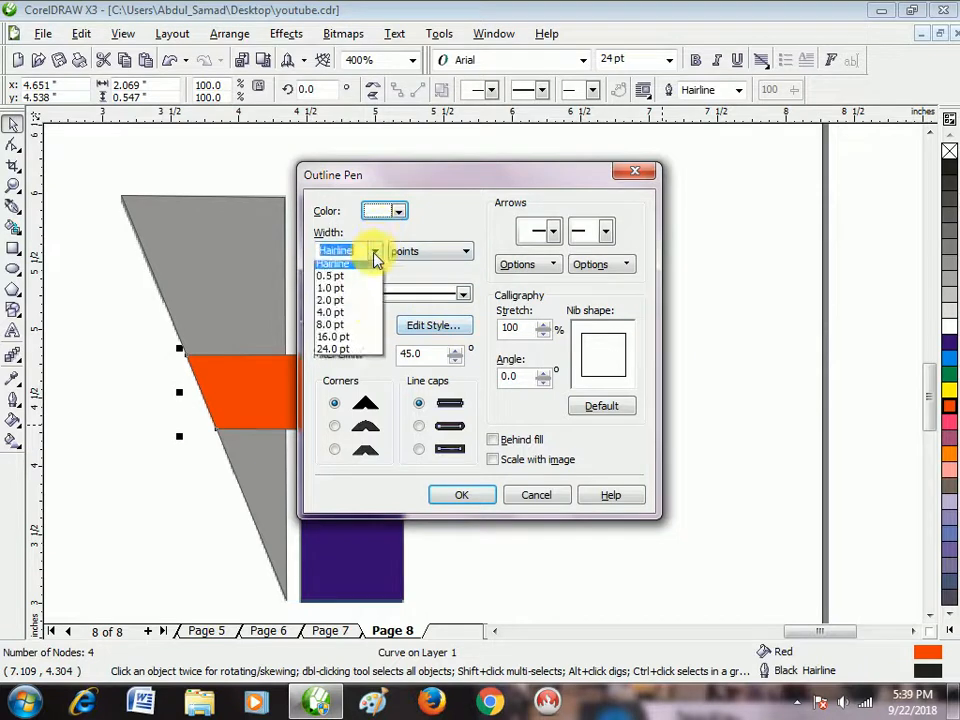
{"action": "left_click", "coordinate": [354, 328]}
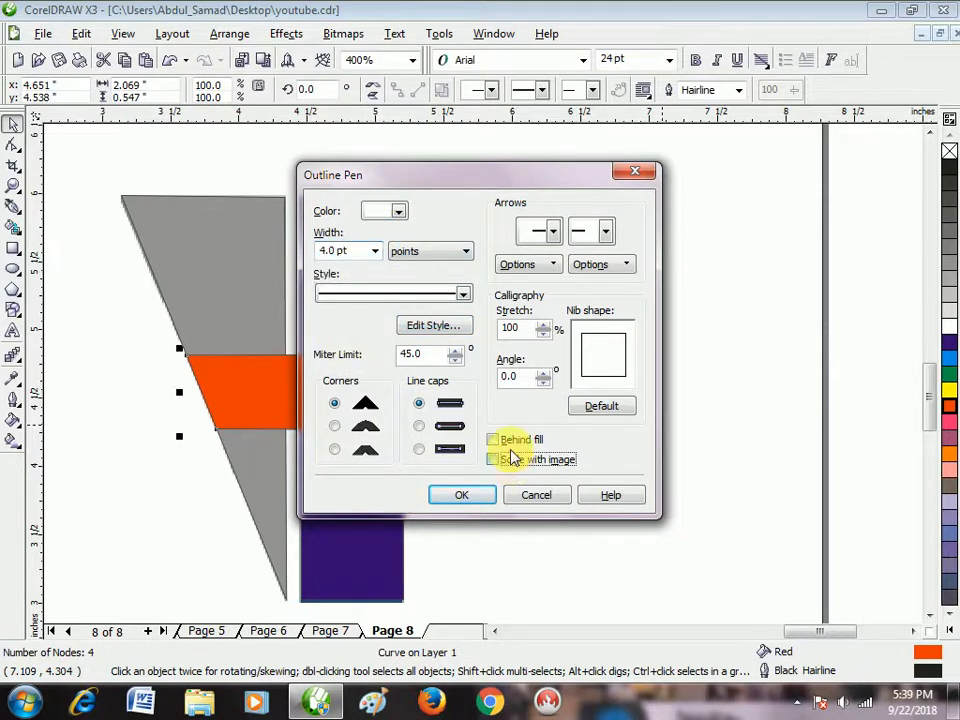
{"action": "left_click", "coordinate": [462, 494]}
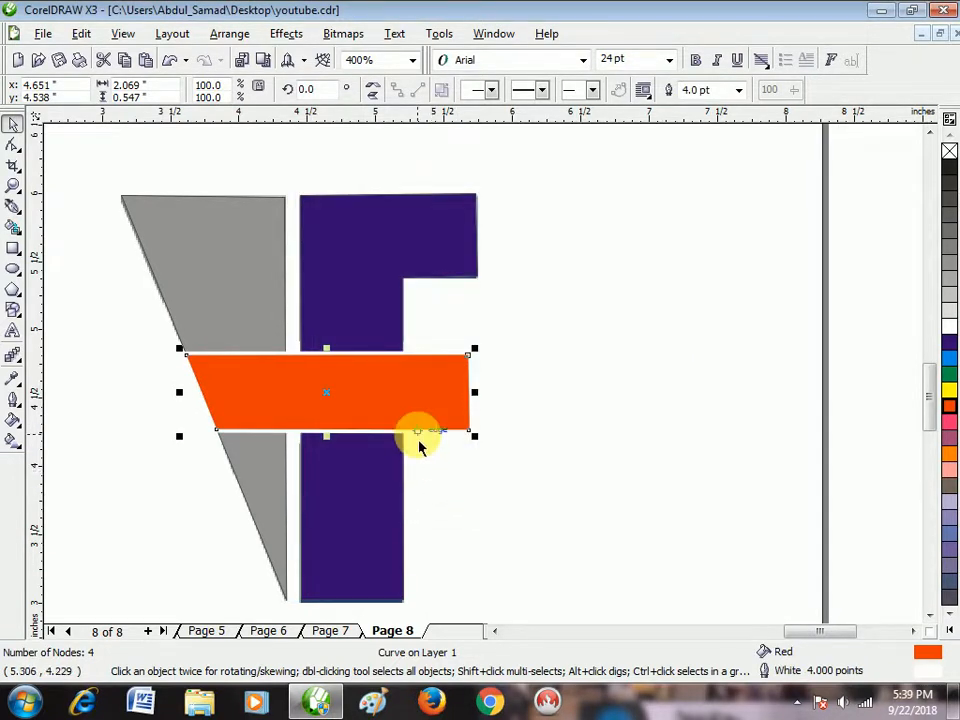
Step: Set the crossbar's outline width to 8.0 pt and deselect the shape
{"action": "key", "text": "F12"}
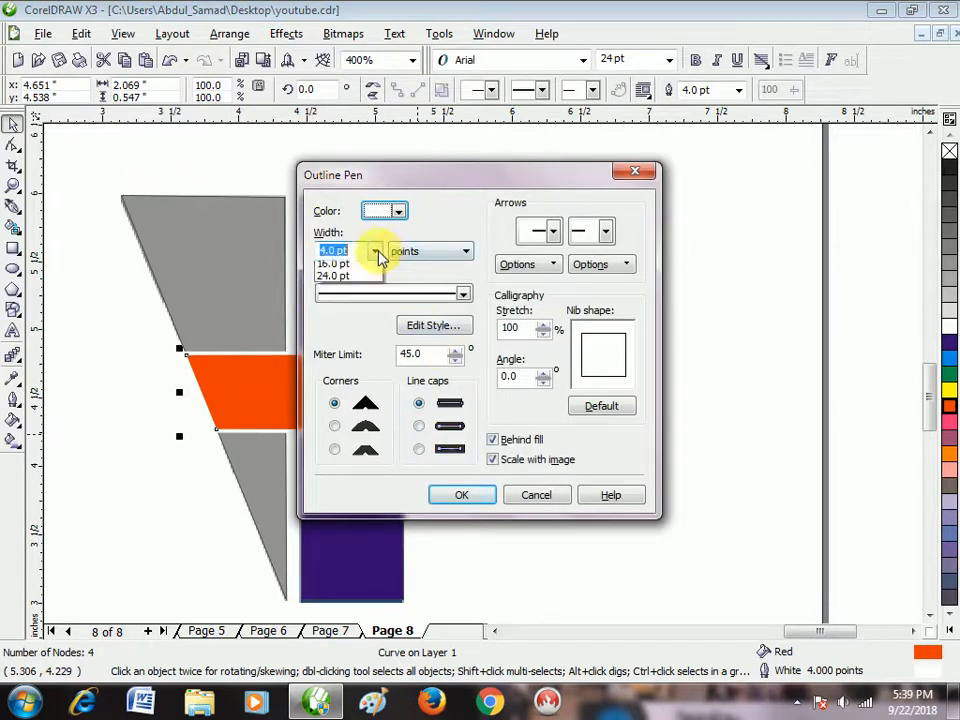
{"action": "left_click", "coordinate": [355, 338]}
{"action": "left_click", "coordinate": [447, 495]}
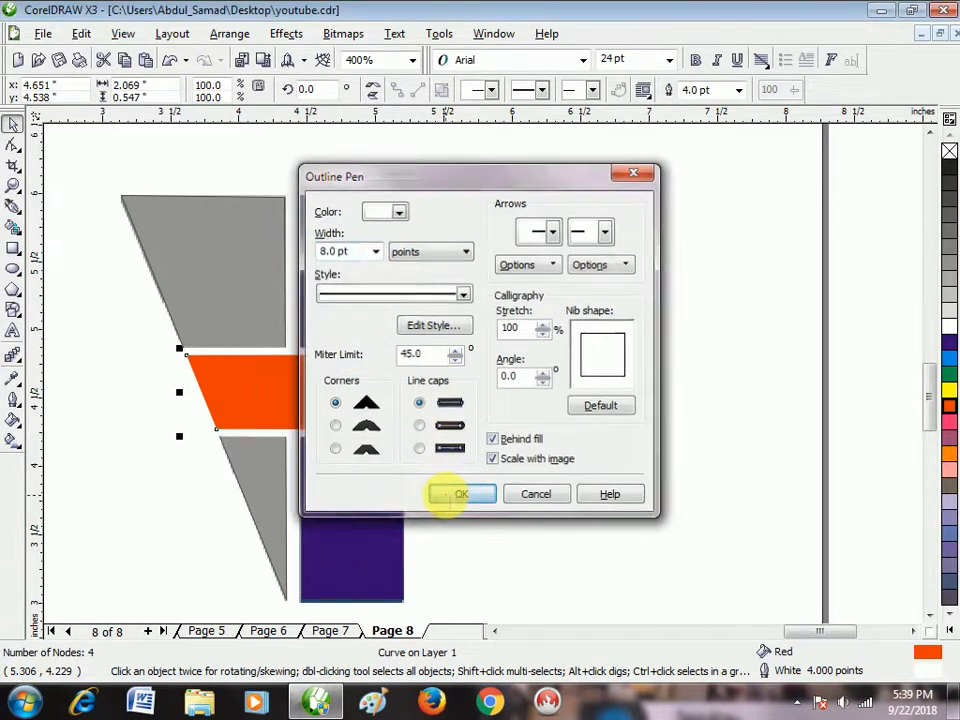
{"action": "left_click", "coordinate": [557, 450]}
Step: Move the three traced shapes together to the right of the reference bitmap, centred at about x 7.8, y 4.5 in
{"action": "scroll", "coordinate": [476, 386], "scroll_direction": "down", "scroll_amount": 2}
{"action": "scroll", "coordinate": [485, 385], "scroll_direction": "up", "scroll_amount": 2}
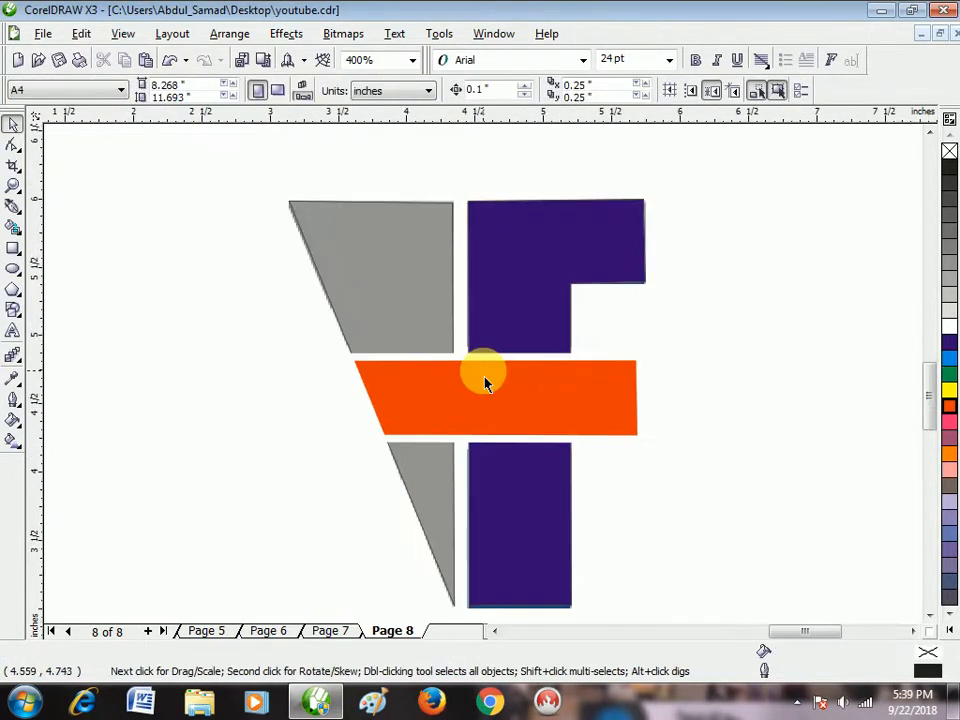
{"action": "scroll", "coordinate": [484, 383], "scroll_direction": "down", "scroll_amount": 2}
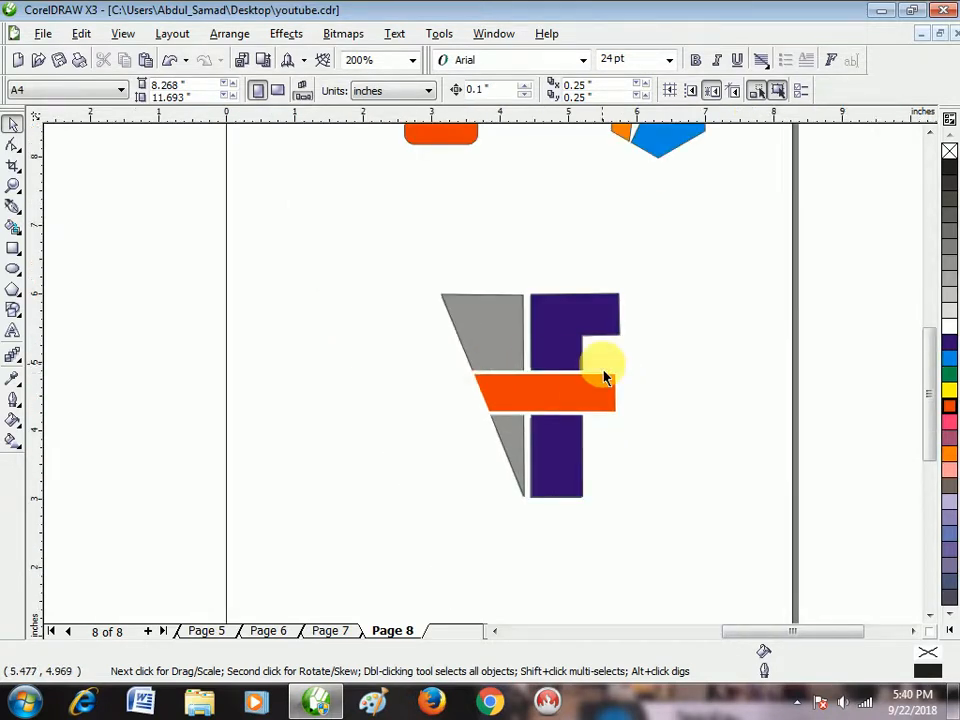
{"action": "scroll", "coordinate": [605, 378], "scroll_direction": "up", "scroll_amount": 2}
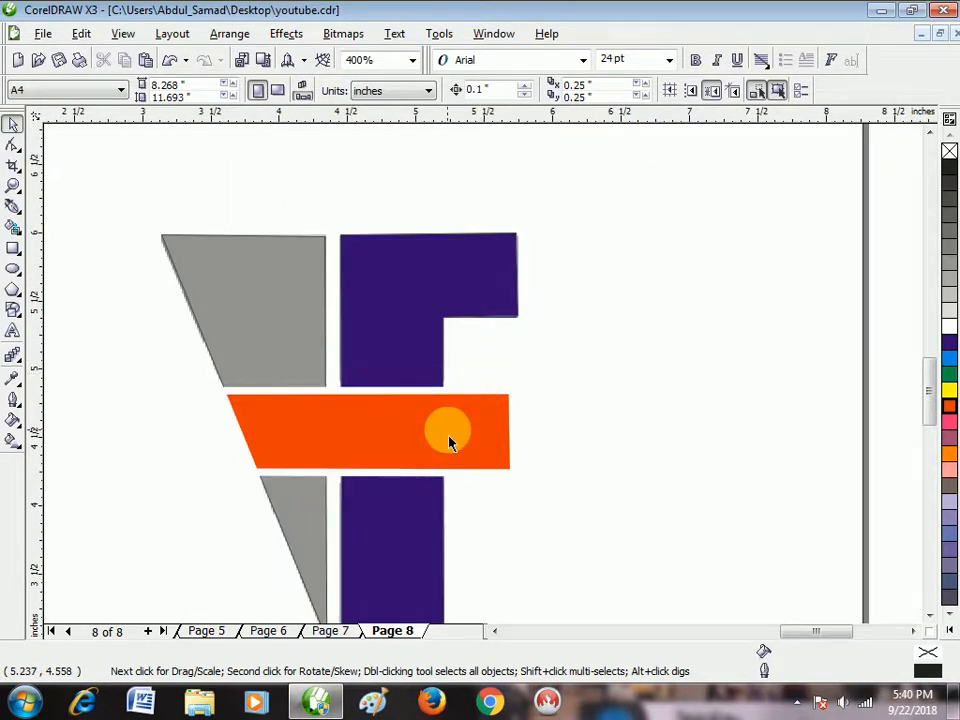
{"action": "scroll", "coordinate": [486, 385], "scroll_direction": "down", "scroll_amount": 2}
{"action": "scroll", "coordinate": [485, 381], "scroll_direction": "up", "scroll_amount": 2}
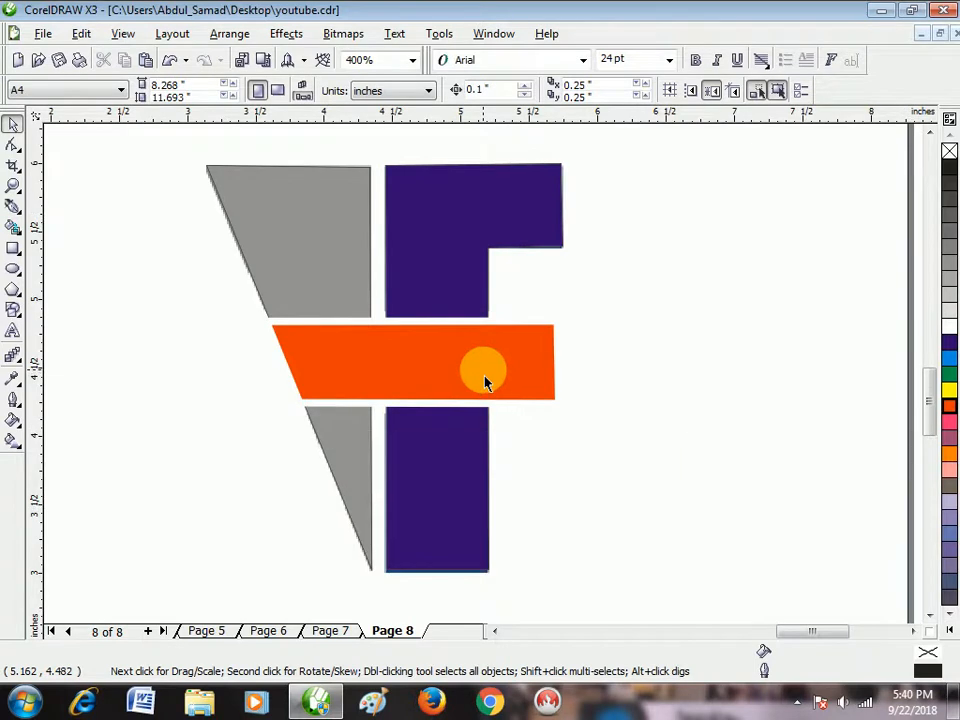
{"action": "left_click", "coordinate": [485, 381]}
{"action": "left_click", "coordinate": [461, 272], "text": "shift"}
{"action": "left_click", "coordinate": [320, 268], "text": "shift"}
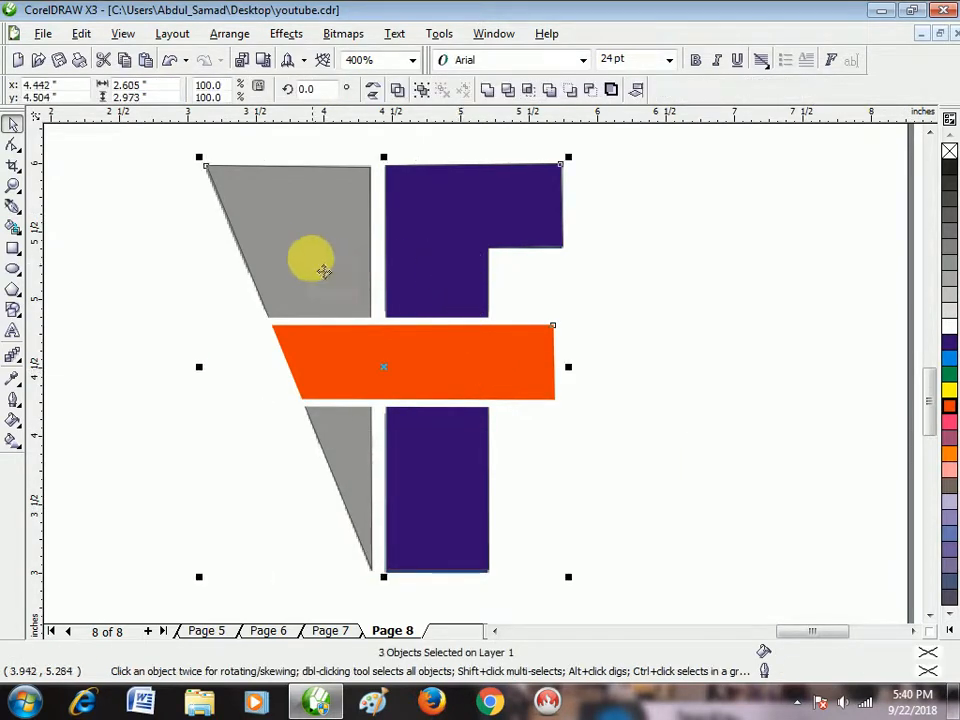
{"action": "left_click_drag", "start_coordinate": [317, 268], "coordinate": [789, 266]}
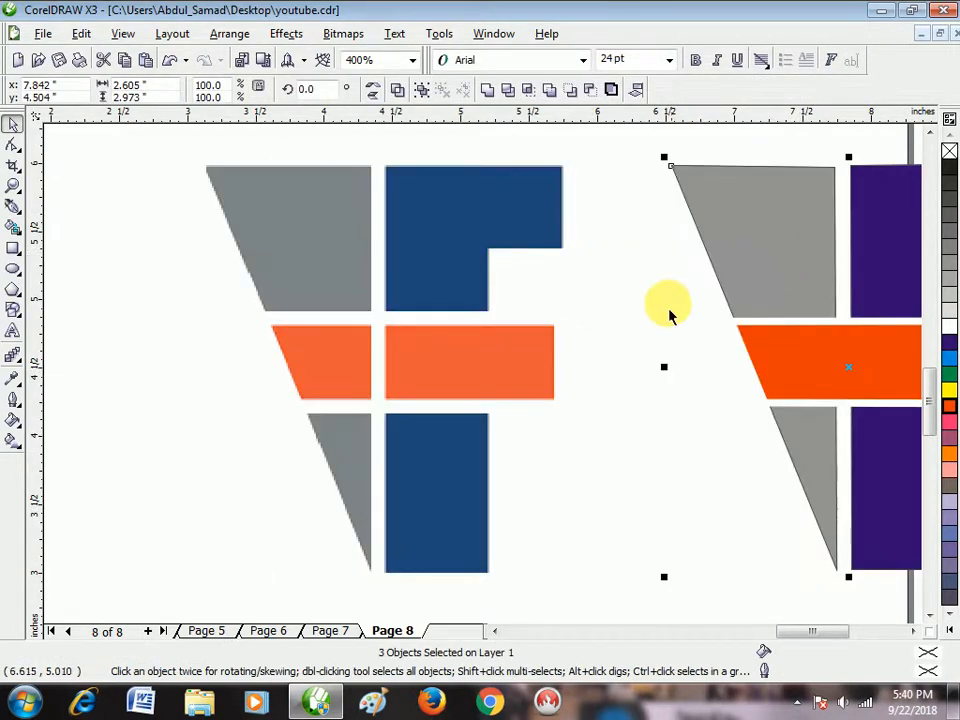
Step: Select the three traced shapes together, remove their outlines, and clear the selection
{"action": "scroll", "coordinate": [483, 392], "scroll_direction": "down", "scroll_amount": 2}
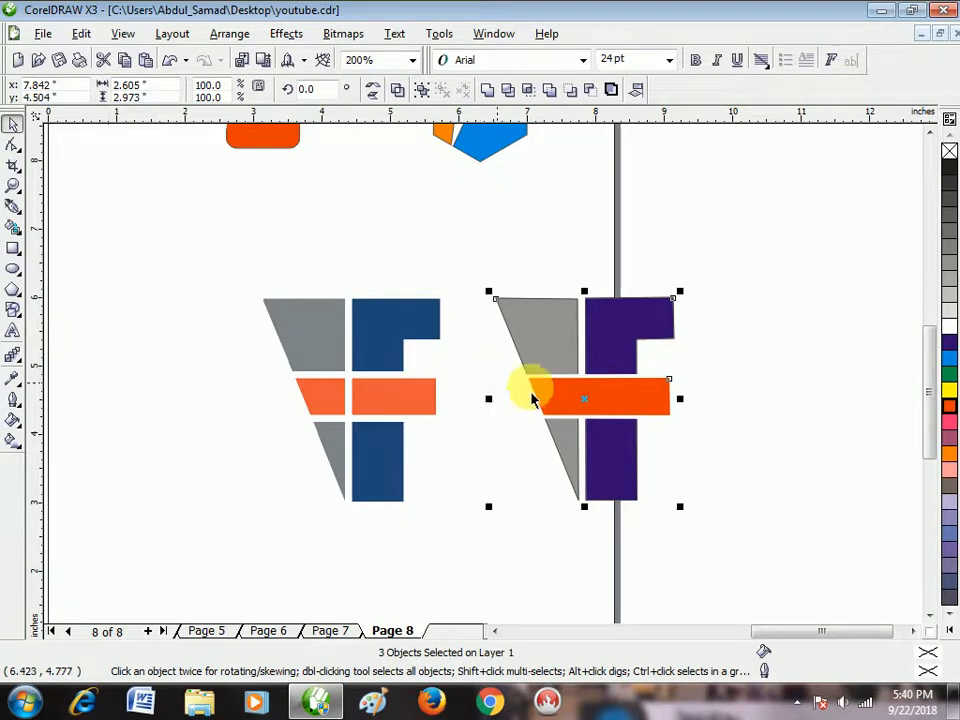
{"action": "scroll", "coordinate": [500, 385], "scroll_direction": "up", "scroll_amount": 2}
{"action": "scroll", "coordinate": [482, 379], "scroll_direction": "down", "scroll_amount": 2}
{"action": "left_click", "coordinate": [373, 253]}
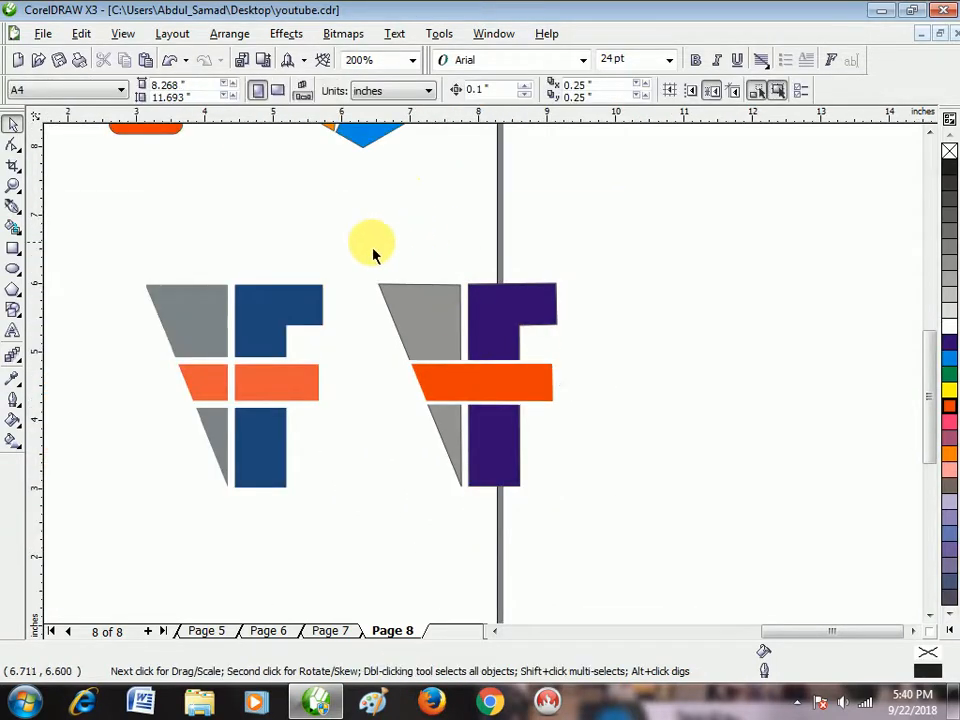
{"action": "left_click_drag", "start_coordinate": [347, 240], "coordinate": [654, 504]}
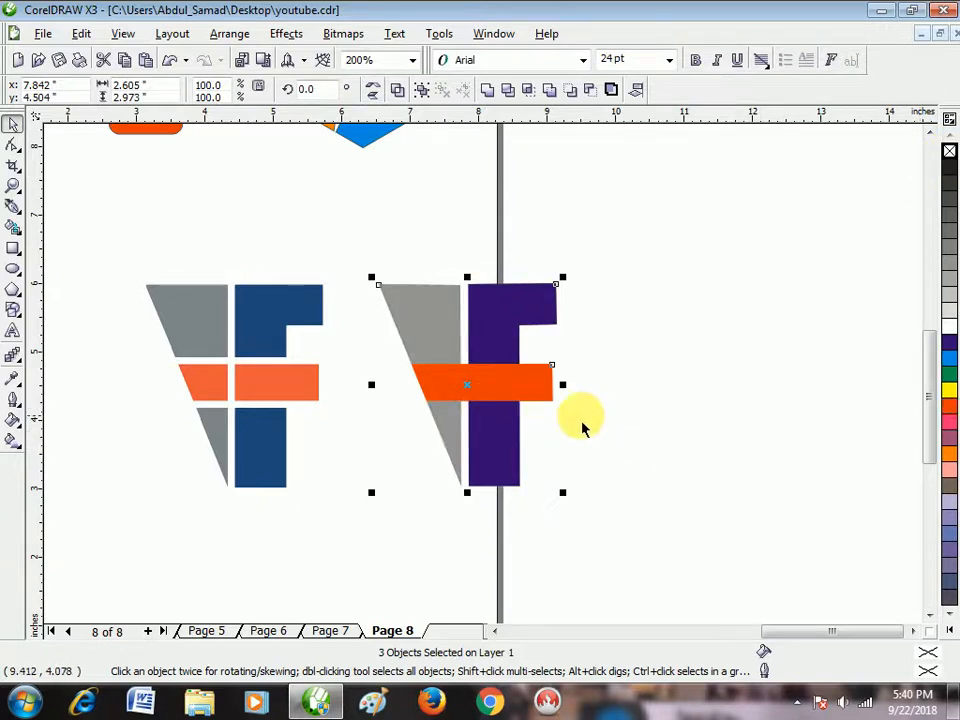
{"action": "key", "text": "Escape"}
Step: Give the red crossbar an 8.0 pt white outline again to separate it from the other shapes
{"action": "left_click", "coordinate": [528, 398]}
{"action": "key", "text": "F12"}
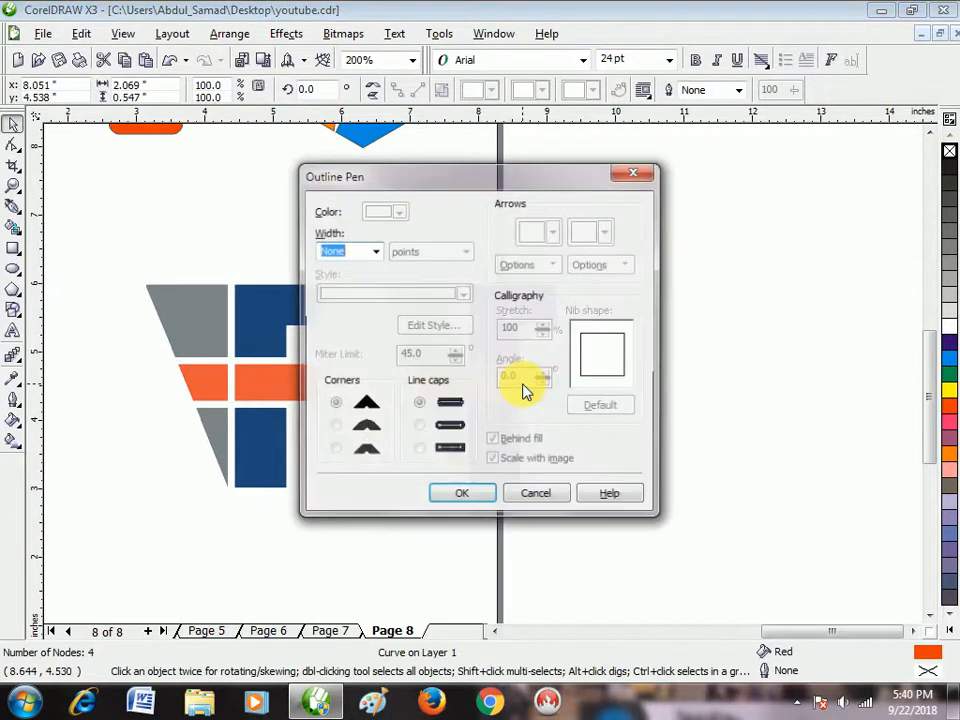
{"action": "left_click", "coordinate": [375, 251]}
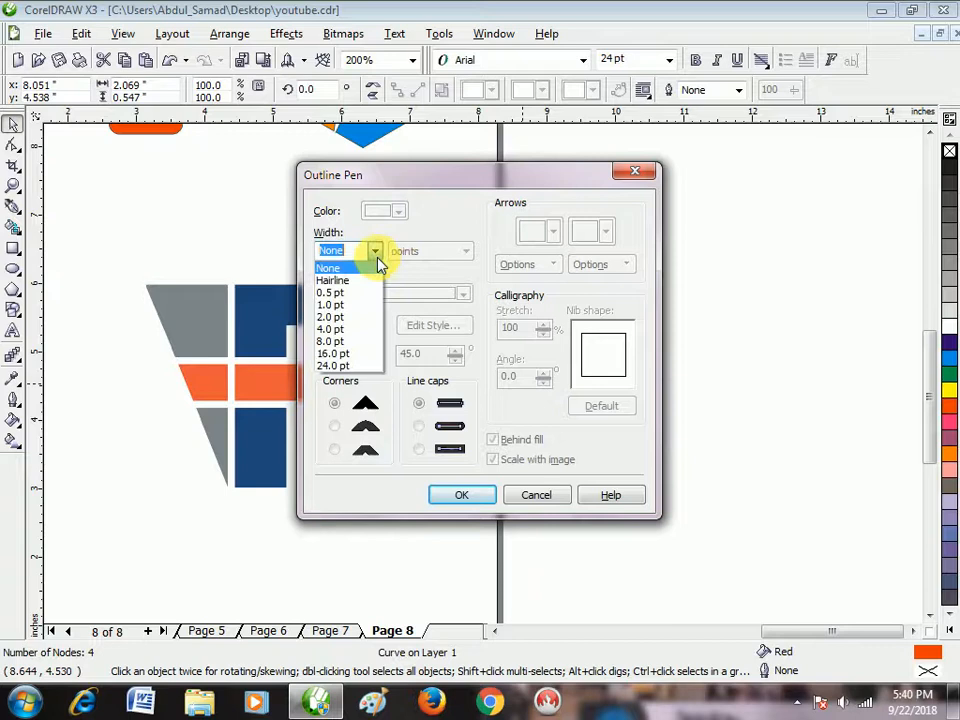
{"action": "left_click", "coordinate": [369, 338]}
{"action": "left_click", "coordinate": [480, 495]}
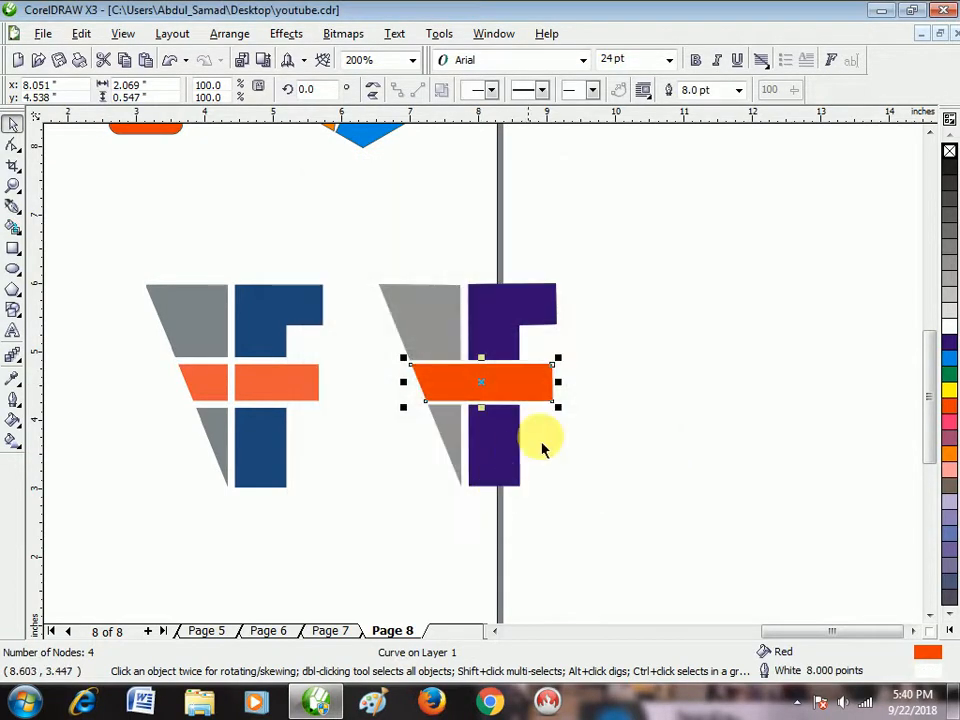
{"action": "left_click", "coordinate": [585, 386]}
{"action": "scroll", "coordinate": [484, 386], "scroll_direction": "up", "scroll_amount": 1}
{"action": "scroll", "coordinate": [484, 390], "scroll_direction": "down", "scroll_amount": 2}
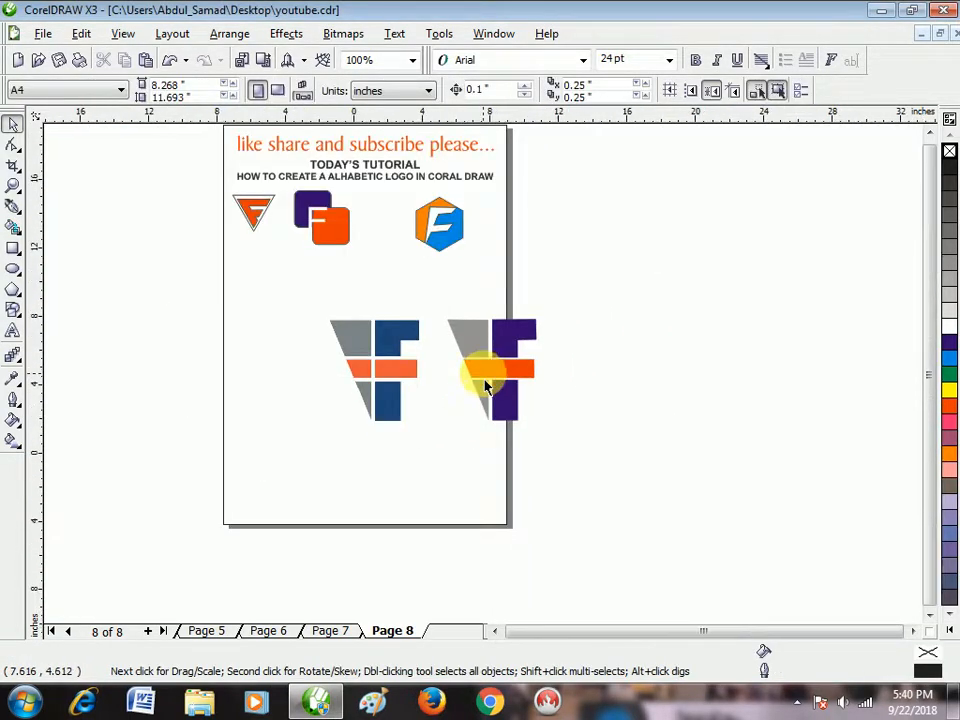
{"action": "scroll", "coordinate": [484, 388], "scroll_direction": "up", "scroll_amount": 2}
{"action": "scroll", "coordinate": [484, 386], "scroll_direction": "down", "scroll_amount": 2}
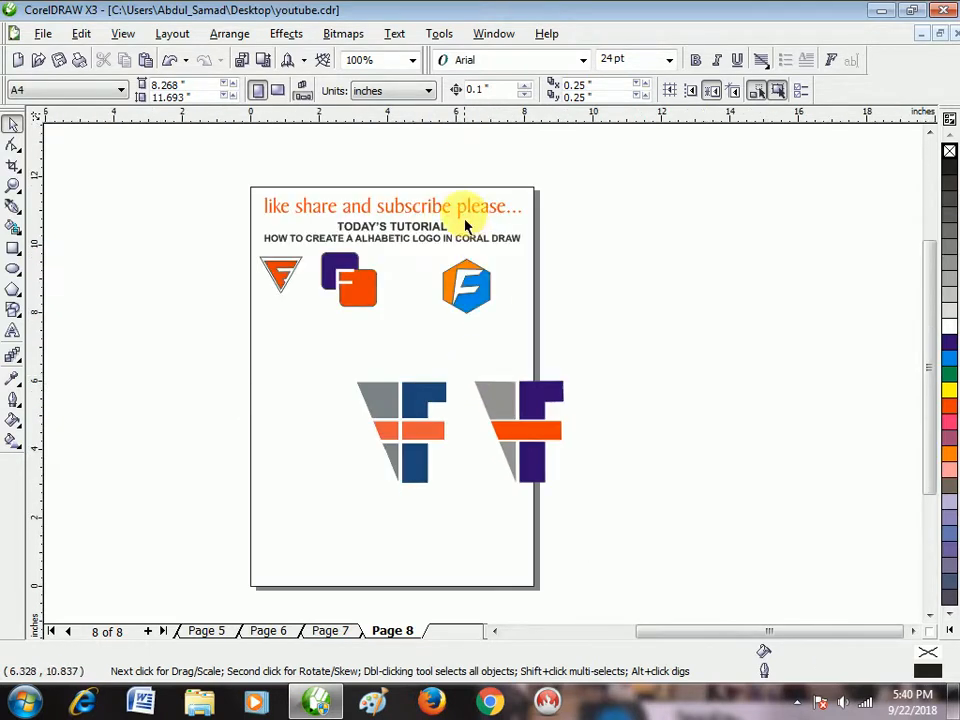
{"action": "left_click_drag", "start_coordinate": [422, 251], "coordinate": [466, 326]}
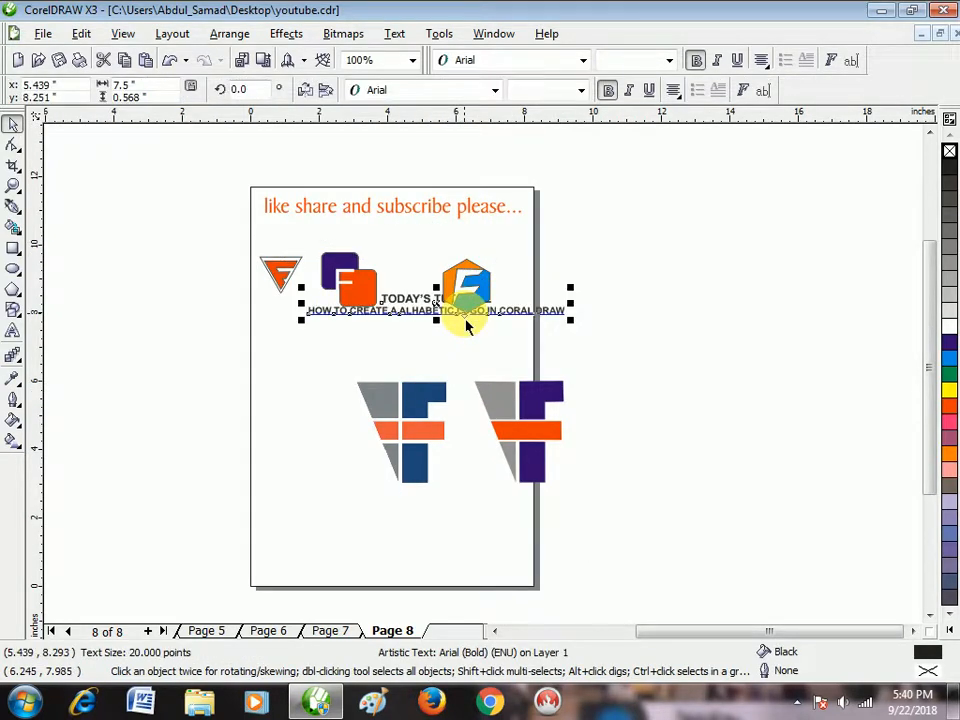
{"action": "key", "text": "ctrl+z"}
Step: Remove the outlines from the hexagon F logo and from the overlapping rounded-squares F logo, and clear the selection
{"action": "scroll", "coordinate": [466, 326], "scroll_direction": "up", "scroll_amount": 2}
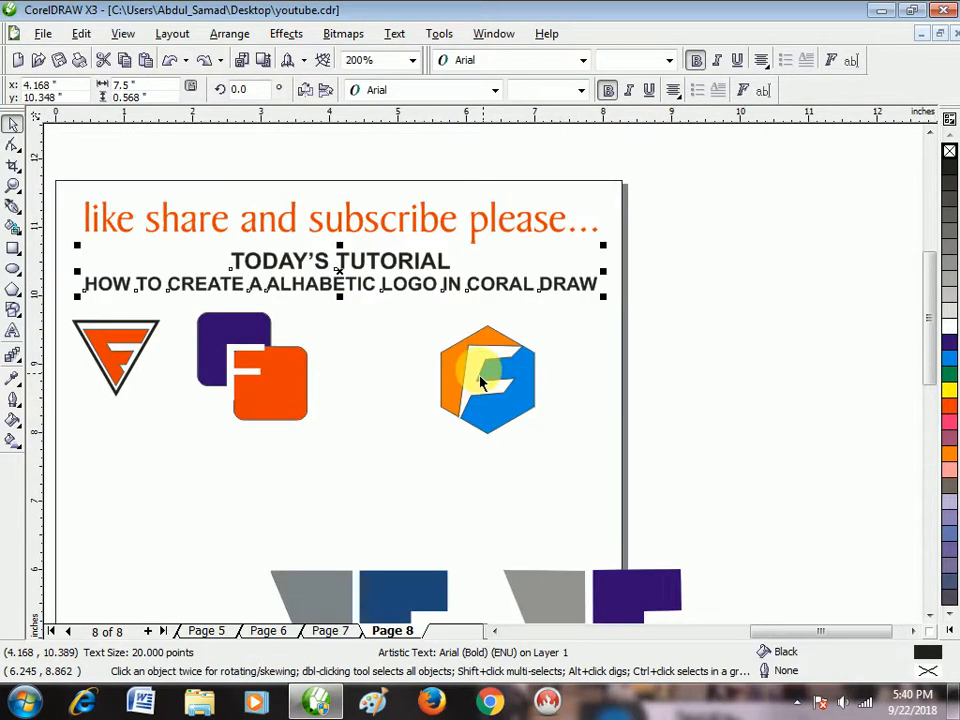
{"action": "left_click_drag", "start_coordinate": [401, 311], "coordinate": [602, 488]}
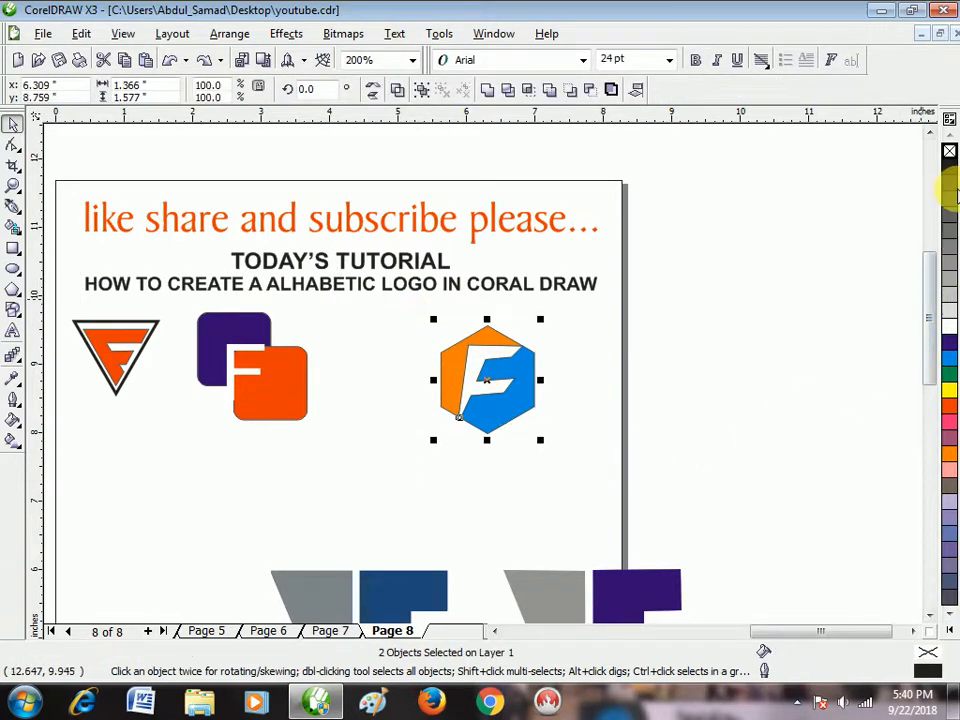
{"action": "left_click", "coordinate": [568, 461]}
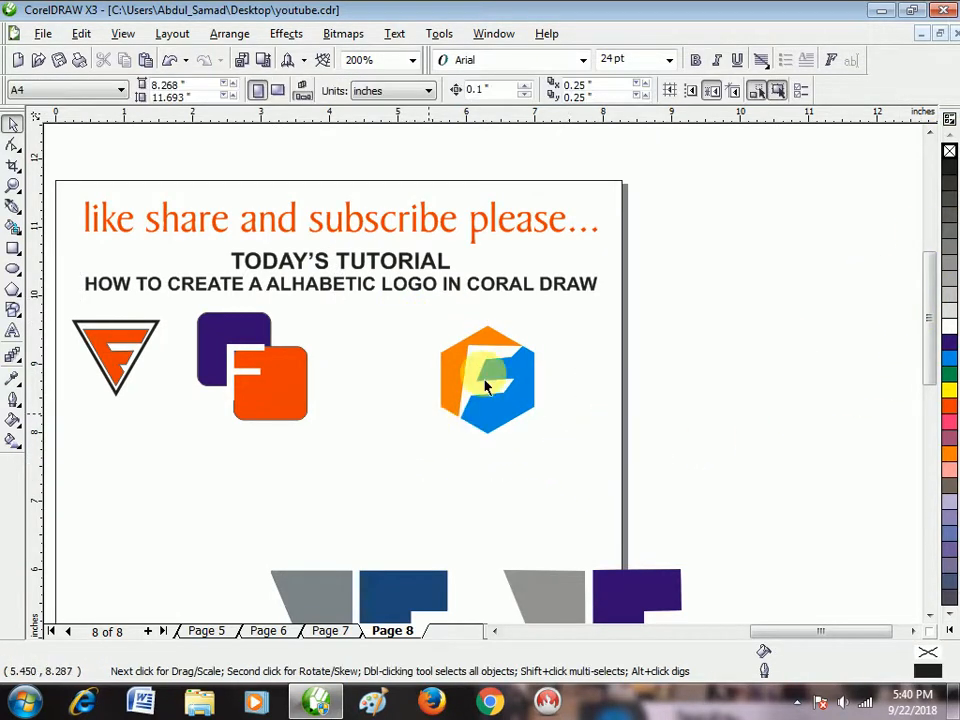
{"action": "scroll", "coordinate": [485, 385], "scroll_direction": "down", "scroll_amount": 2}
{"action": "scroll", "coordinate": [480, 388], "scroll_direction": "up", "scroll_amount": 2}
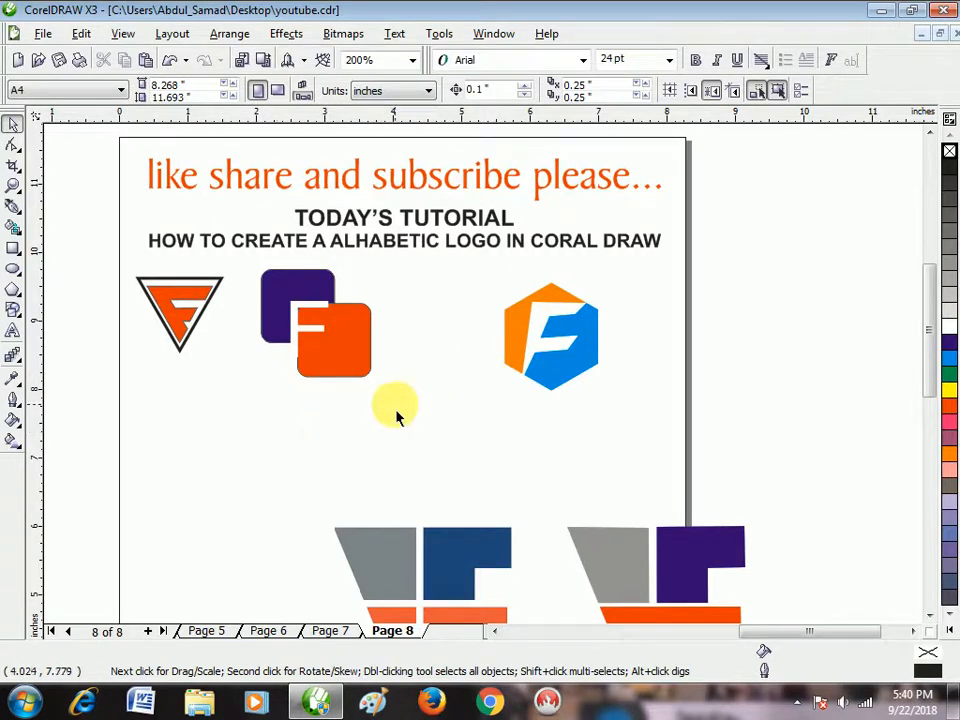
{"action": "left_click_drag", "start_coordinate": [241, 255], "coordinate": [400, 405]}
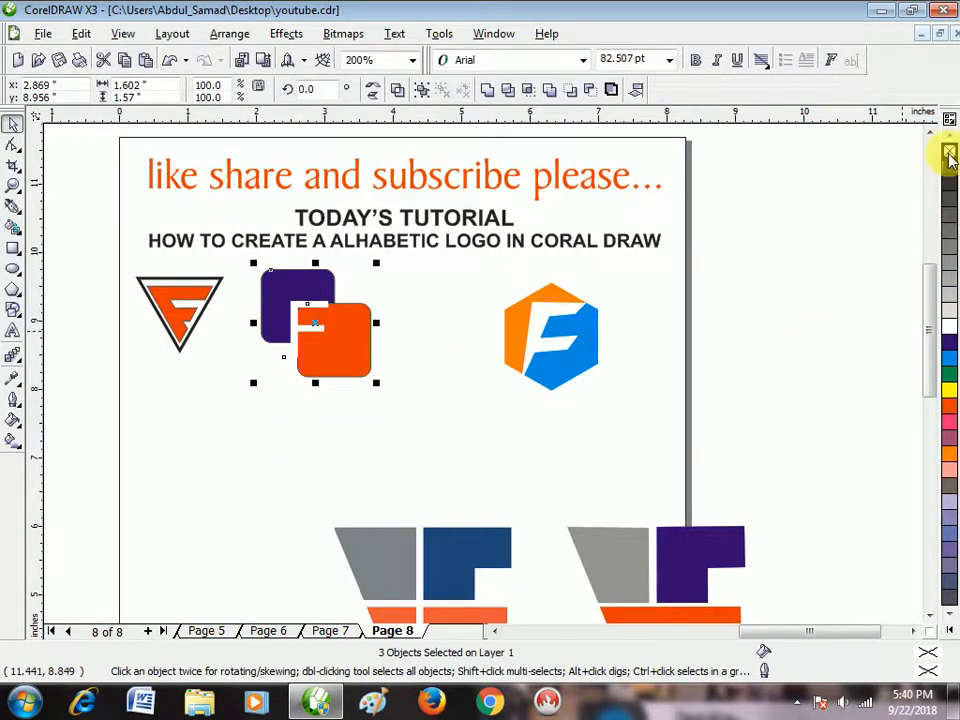
{"action": "left_click", "coordinate": [439, 439]}
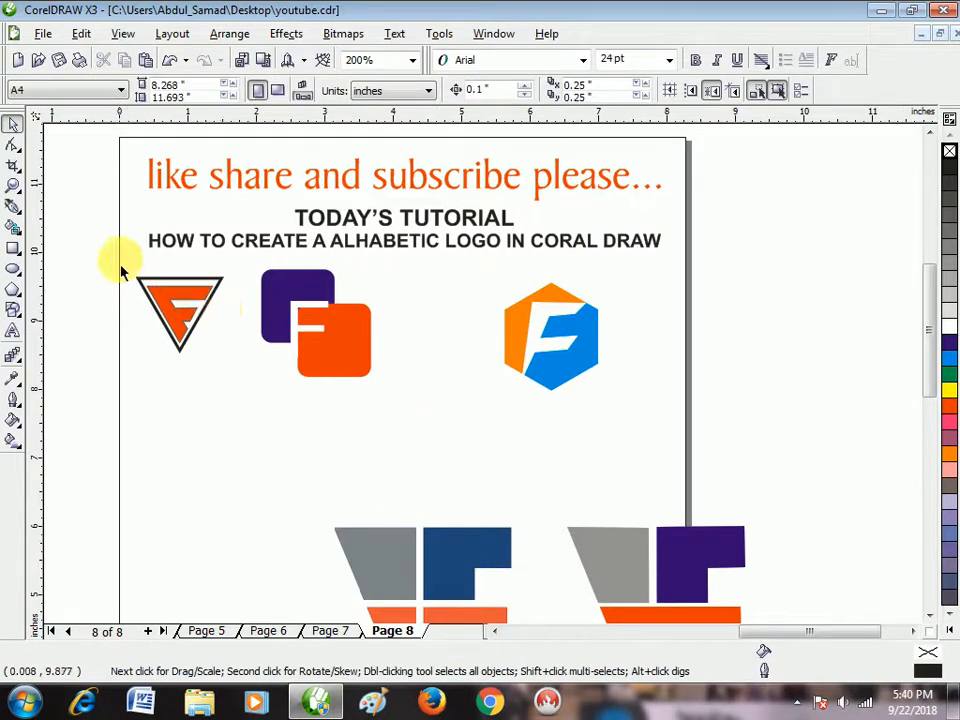
Step: Try removing the outline of the triangle around the orange F, undo the change, and clear the selection
{"action": "left_click_drag", "start_coordinate": [120, 260], "coordinate": [230, 418]}
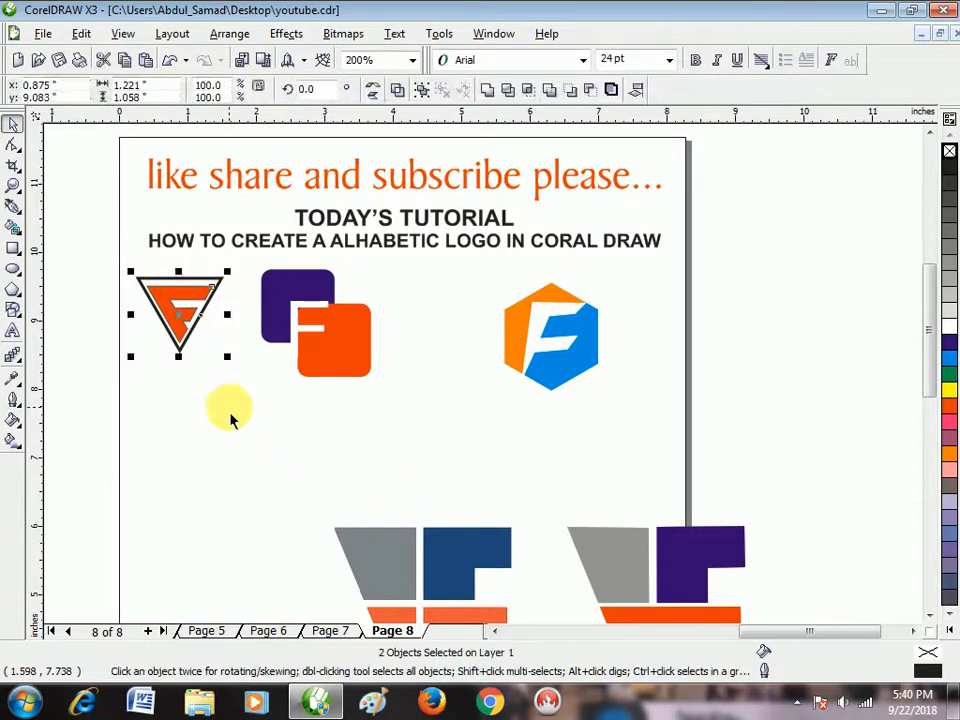
{"action": "left_click", "coordinate": [199, 297]}
{"action": "right_click", "coordinate": [949, 152]}
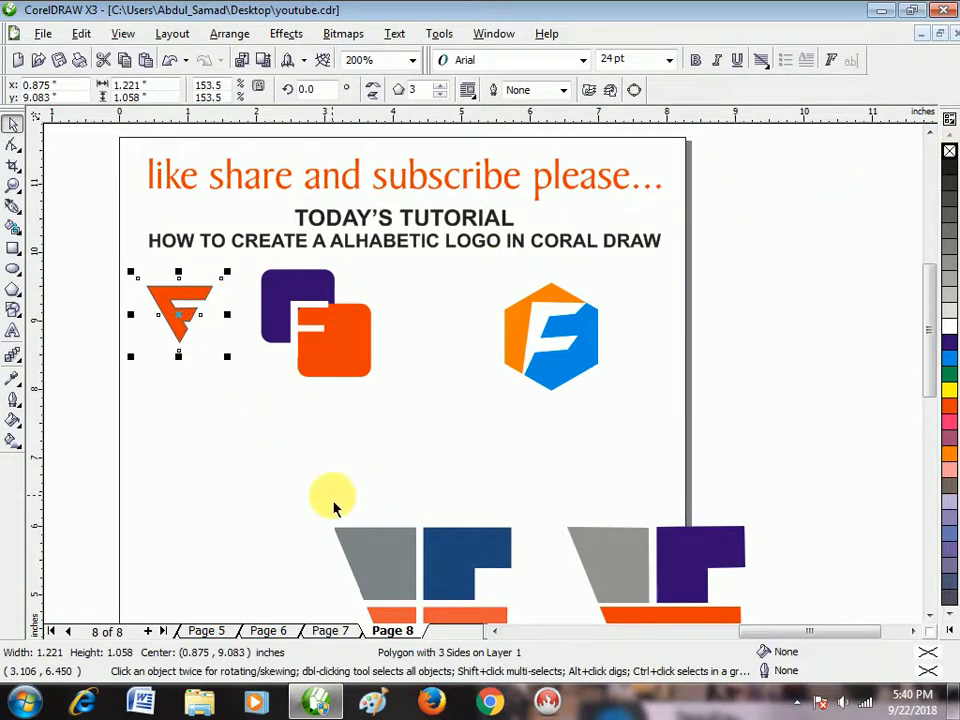
{"action": "key", "text": "ctrl+z"}
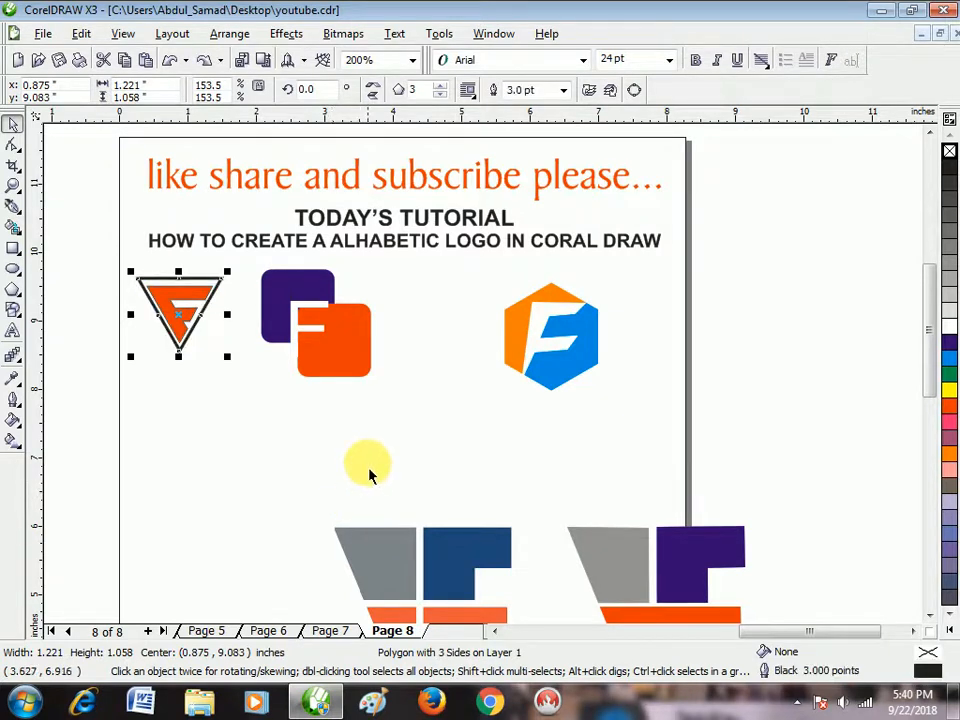
{"action": "left_click", "coordinate": [438, 425]}
Step: Move the flaming F reference bitmap to the empty area beside the page, centred at about x -6.0, y 1.3 in
{"action": "scroll", "coordinate": [438, 425], "scroll_direction": "down", "scroll_amount": 2}
{"action": "scroll", "coordinate": [485, 379], "scroll_direction": "up", "scroll_amount": 1}
{"action": "scroll", "coordinate": [485, 379], "scroll_direction": "down", "scroll_amount": 1}
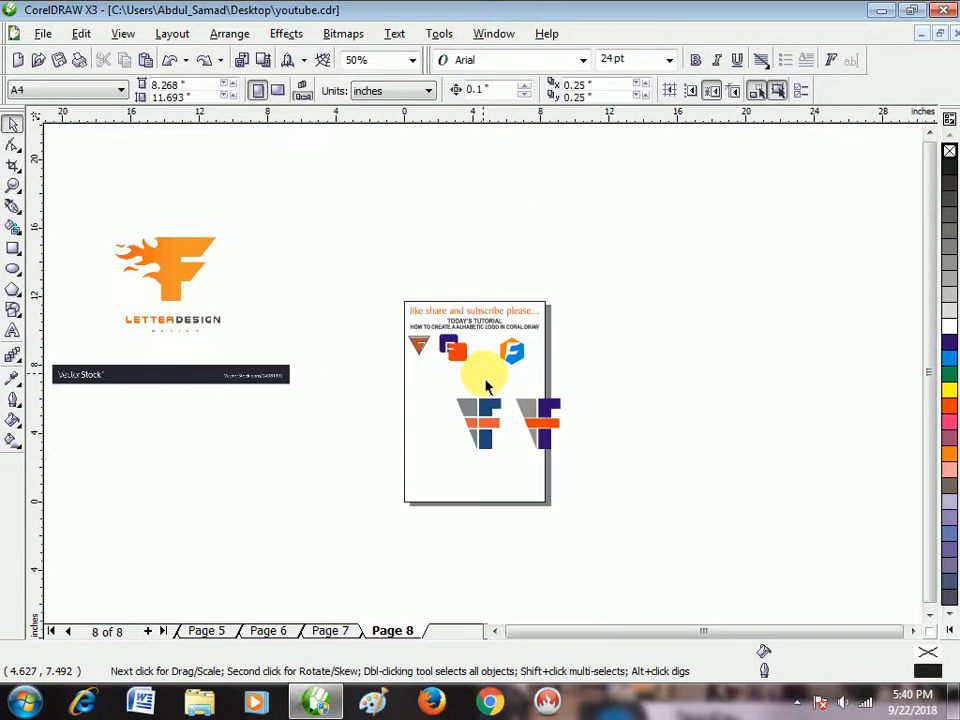
{"action": "left_click_drag", "start_coordinate": [191, 279], "coordinate": [373, 514]}
{"action": "scroll", "coordinate": [373, 514], "scroll_direction": "up", "scroll_amount": 1}
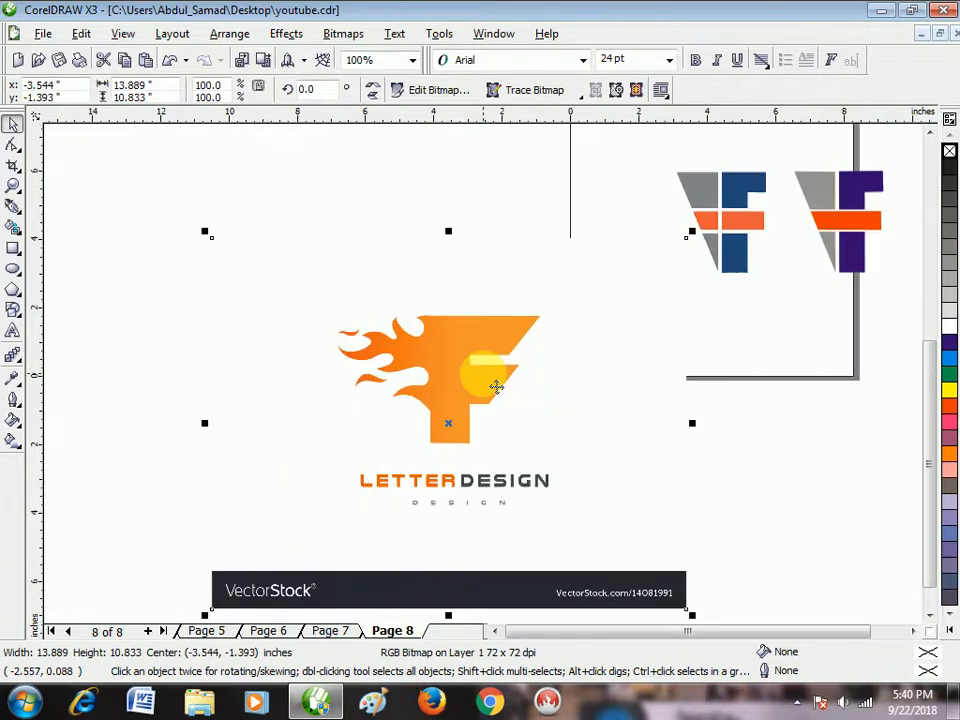
{"action": "left_click_drag", "start_coordinate": [507, 380], "coordinate": [420, 281]}
{"action": "scroll", "coordinate": [420, 259], "scroll_direction": "up", "scroll_amount": 1}
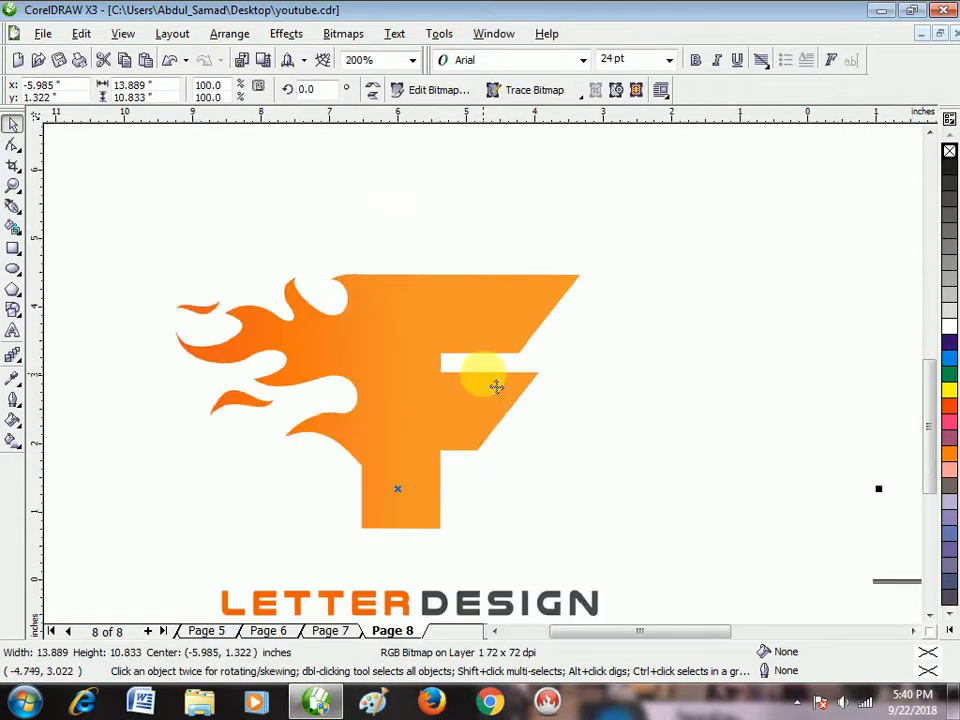
{"action": "scroll", "coordinate": [497, 386], "scroll_direction": "down", "scroll_amount": 1}
{"action": "scroll", "coordinate": [499, 381], "scroll_direction": "up", "scroll_amount": 1}
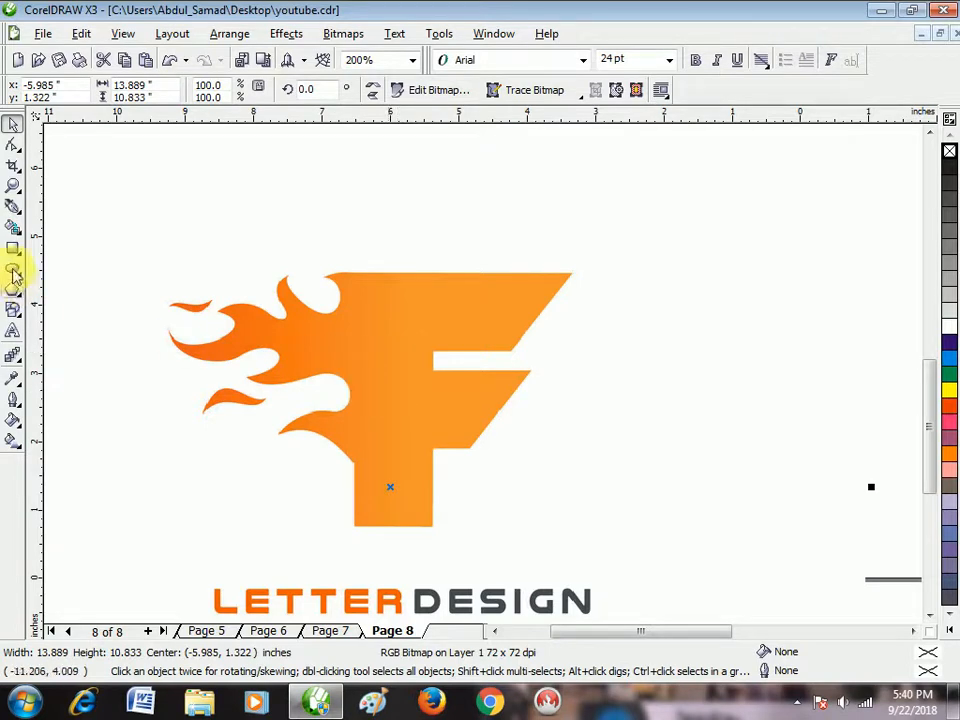
Step: Start tracing the flaming F with the Pen tool, drawing its straight top edge from the outer corner and the curve to the first flame tip
{"action": "left_click", "coordinate": [13, 210]}
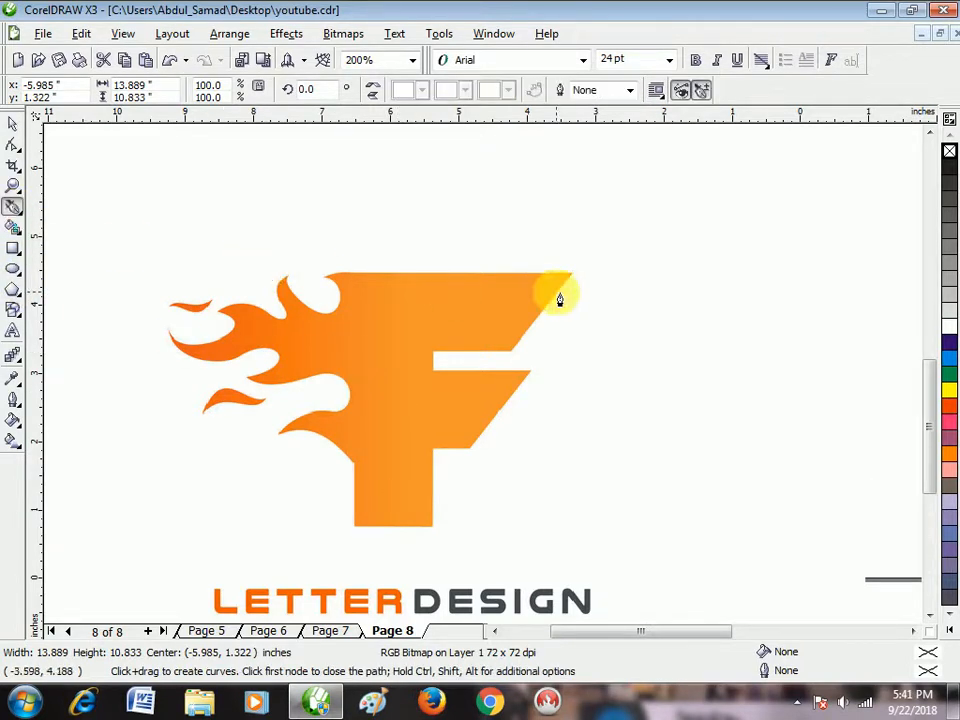
{"action": "scroll", "coordinate": [495, 300], "scroll_direction": "up", "scroll_amount": 1}
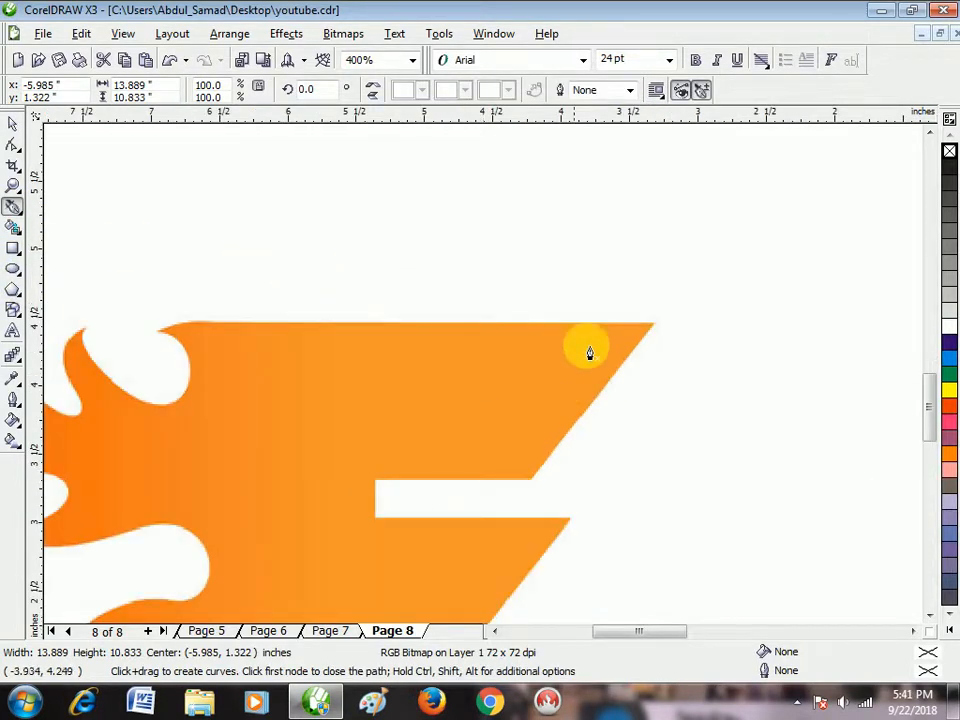
{"action": "left_click", "coordinate": [654, 326]}
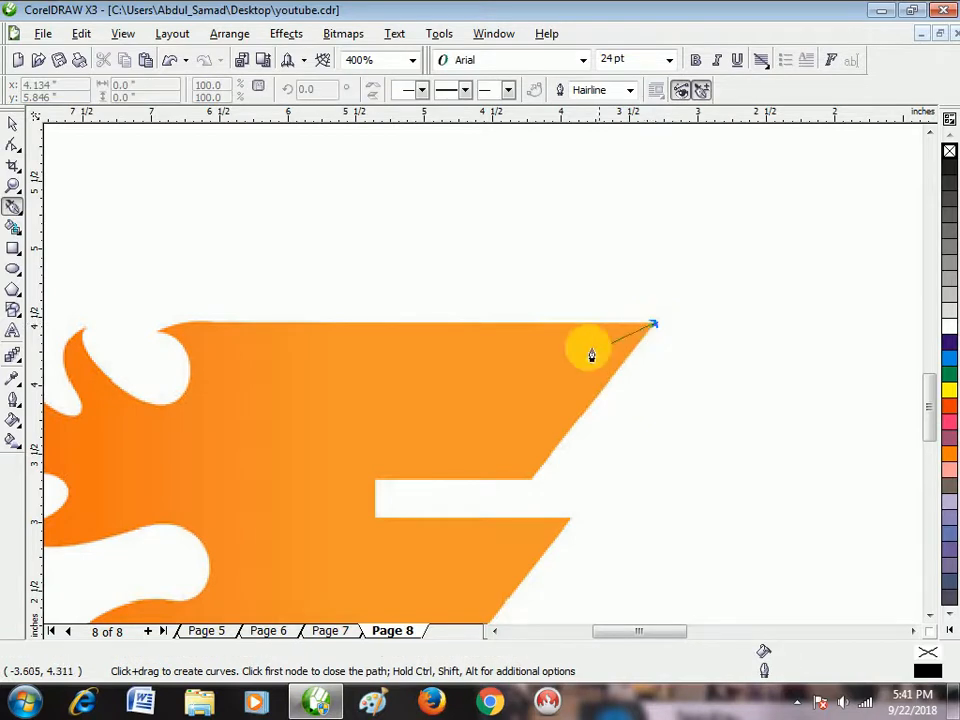
{"action": "left_click", "coordinate": [228, 326]}
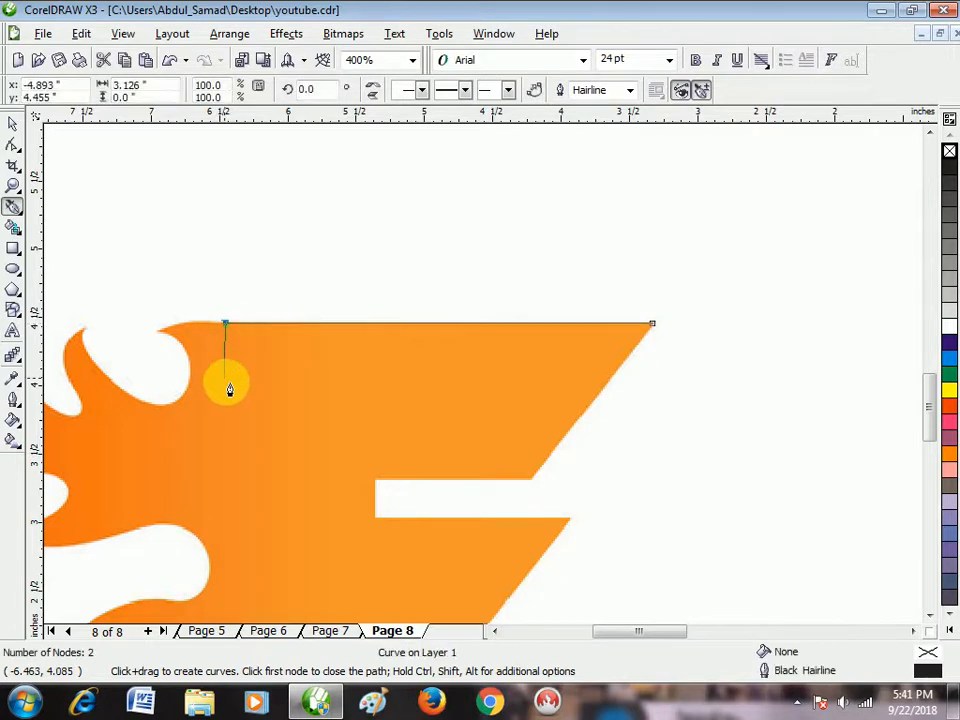
{"action": "scroll", "coordinate": [229, 390], "scroll_direction": "down", "scroll_amount": 1}
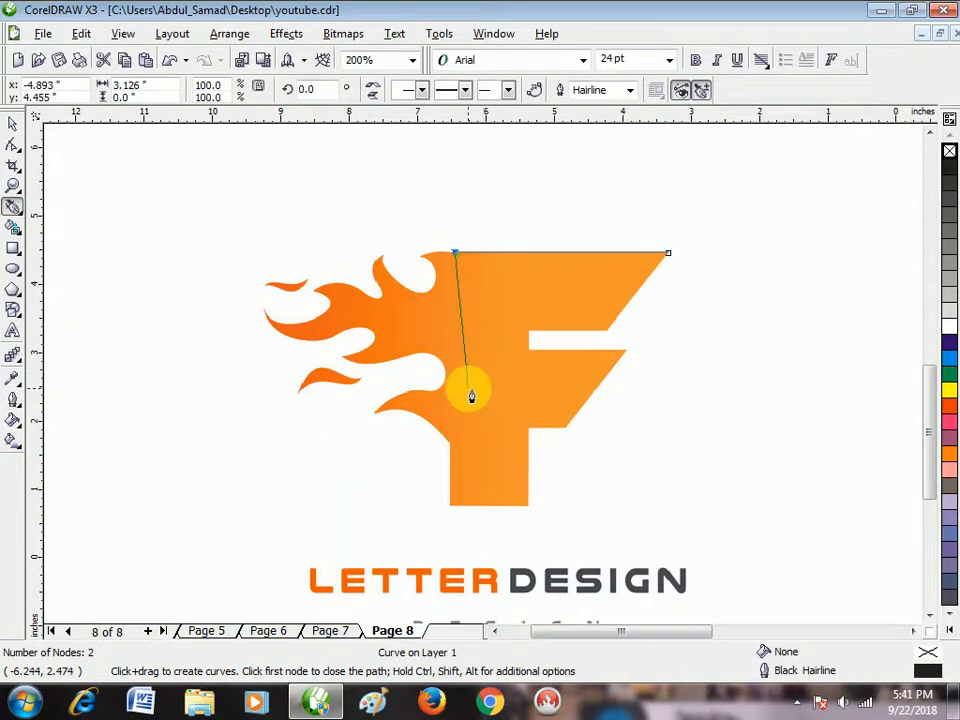
{"action": "scroll", "coordinate": [456, 270], "scroll_direction": "up", "scroll_amount": 3}
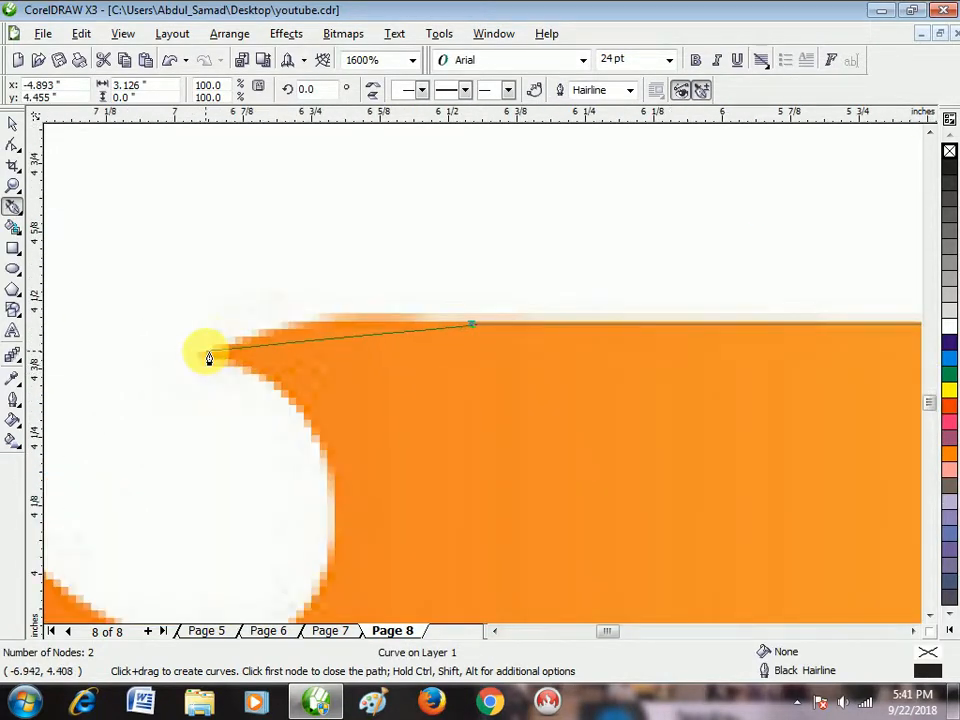
{"action": "left_click_drag", "start_coordinate": [201, 354], "coordinate": [140, 418]}
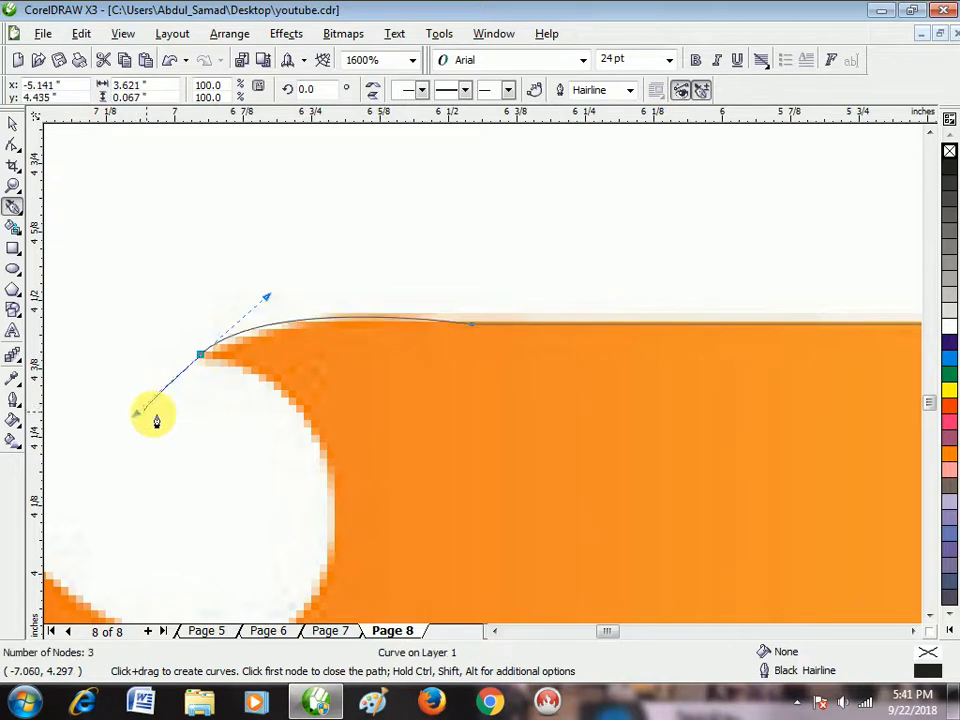
{"action": "scroll", "coordinate": [474, 413], "scroll_direction": "down", "scroll_amount": 1}
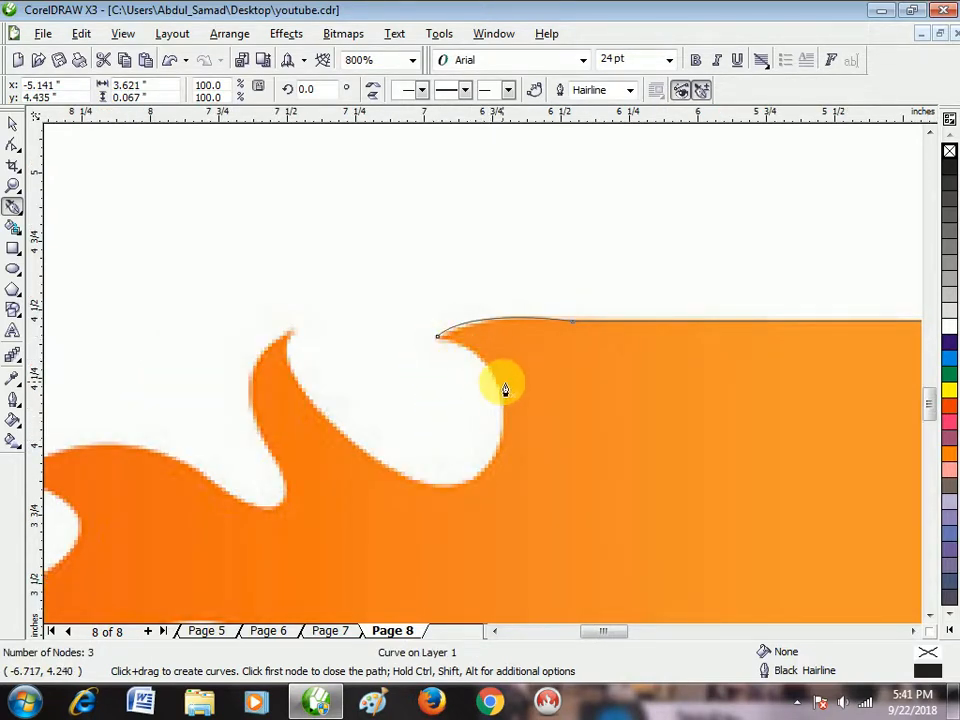
Step: Turn the first flame tip into a sharp corner and trace the rounded hollow beneath it with curved segments
{"action": "left_click_drag", "start_coordinate": [439, 339], "coordinate": [479, 368]}
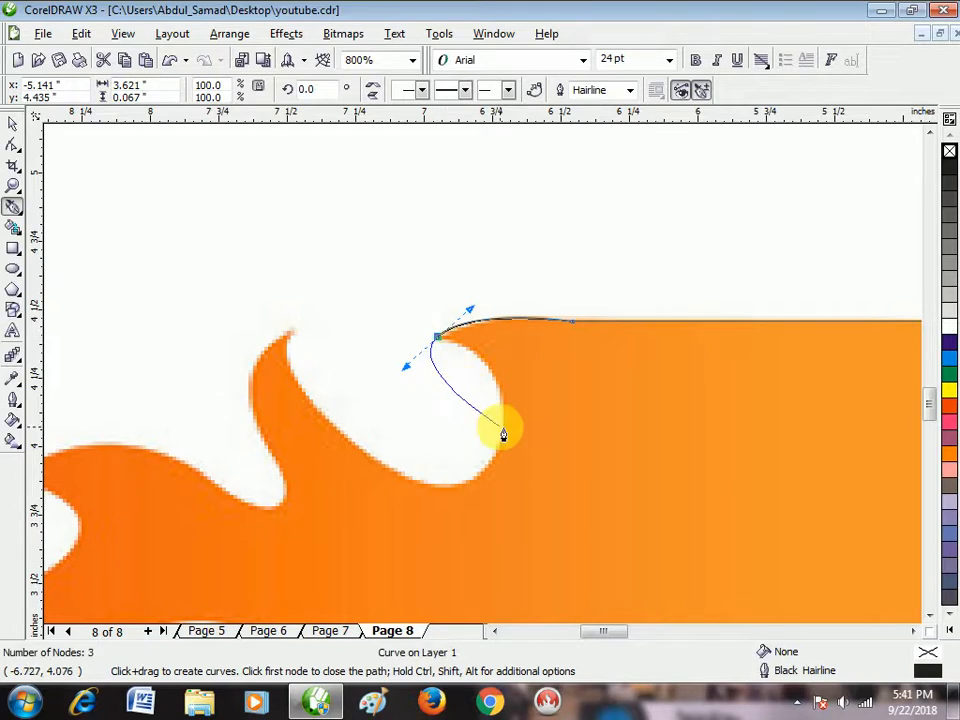
{"action": "left_click", "coordinate": [439, 339]}
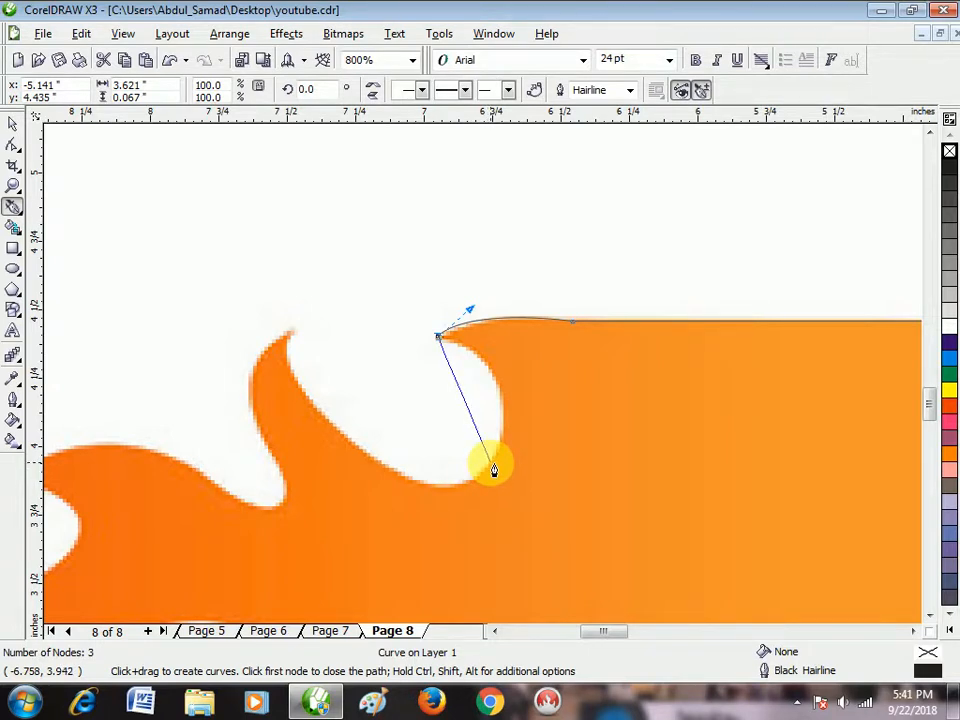
{"action": "left_click_drag", "start_coordinate": [490, 466], "coordinate": [443, 562]}
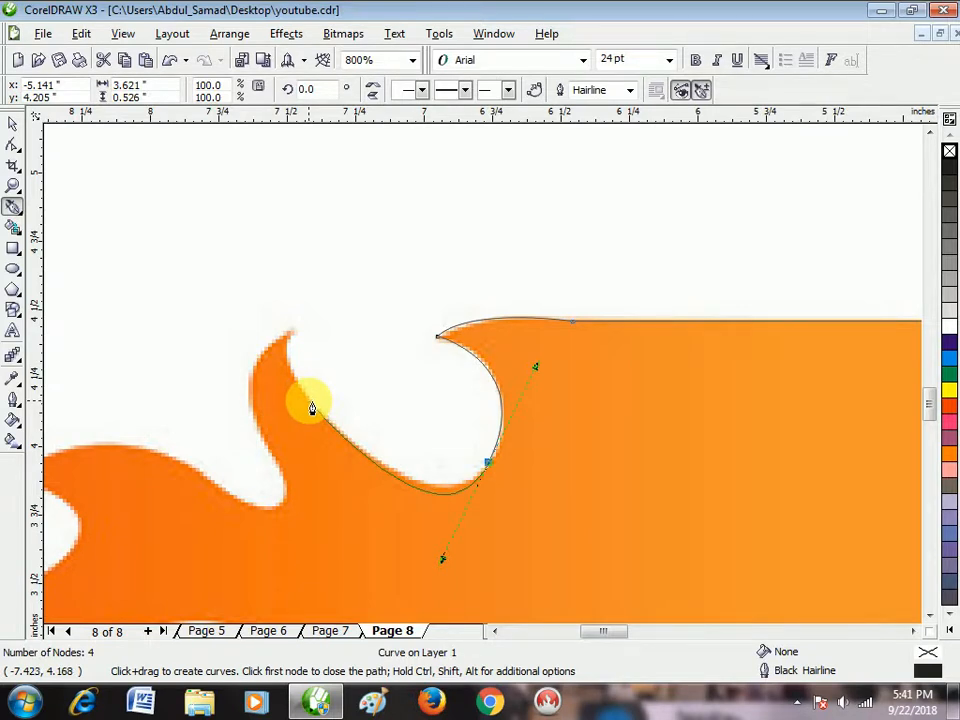
{"action": "left_click", "coordinate": [491, 465]}
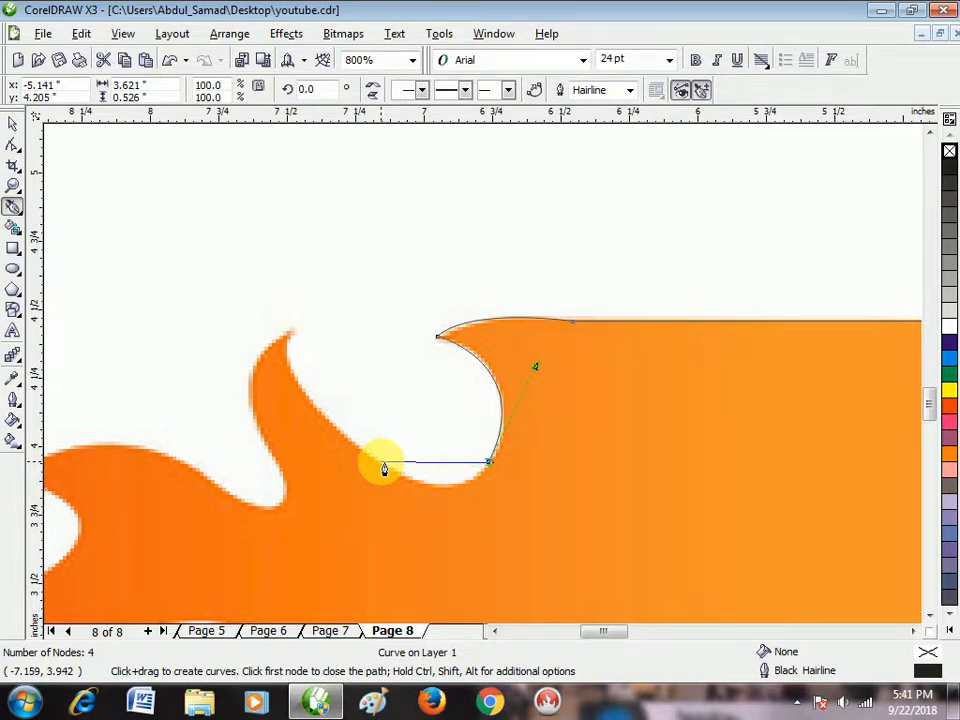
{"action": "left_click_drag", "start_coordinate": [383, 467], "coordinate": [309, 414]}
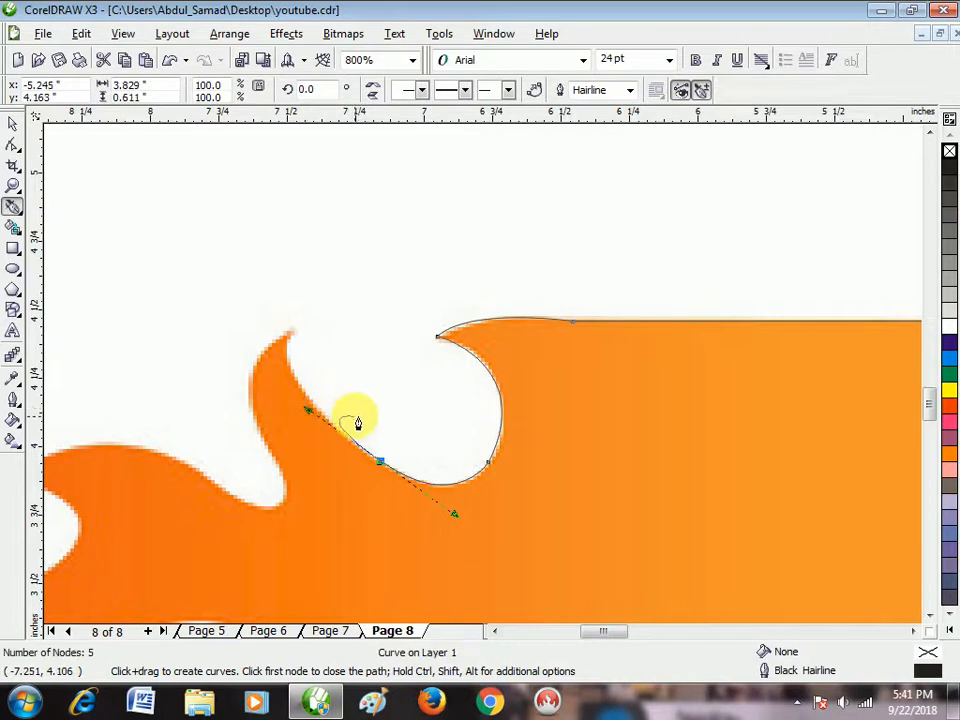
Step: Continue the outline up to the second flame tip and down its far edge to the notch, ending the notch in a sharp corner
{"action": "mouse_move", "coordinate": [290, 330]}
{"action": "left_mouse_down"}
{"action": "mouse_move", "coordinate": [311, 317]}
{"action": "mouse_move", "coordinate": [306, 292]}
{"action": "mouse_move", "coordinate": [258, 450]}
{"action": "mouse_move", "coordinate": [257, 430]}
{"action": "mouse_move", "coordinate": [298, 484]}
{"action": "mouse_move", "coordinate": [247, 510]}
{"action": "mouse_move", "coordinate": [219, 514]}
{"action": "mouse_move", "coordinate": [221, 502]}
{"action": "left_mouse_up"}
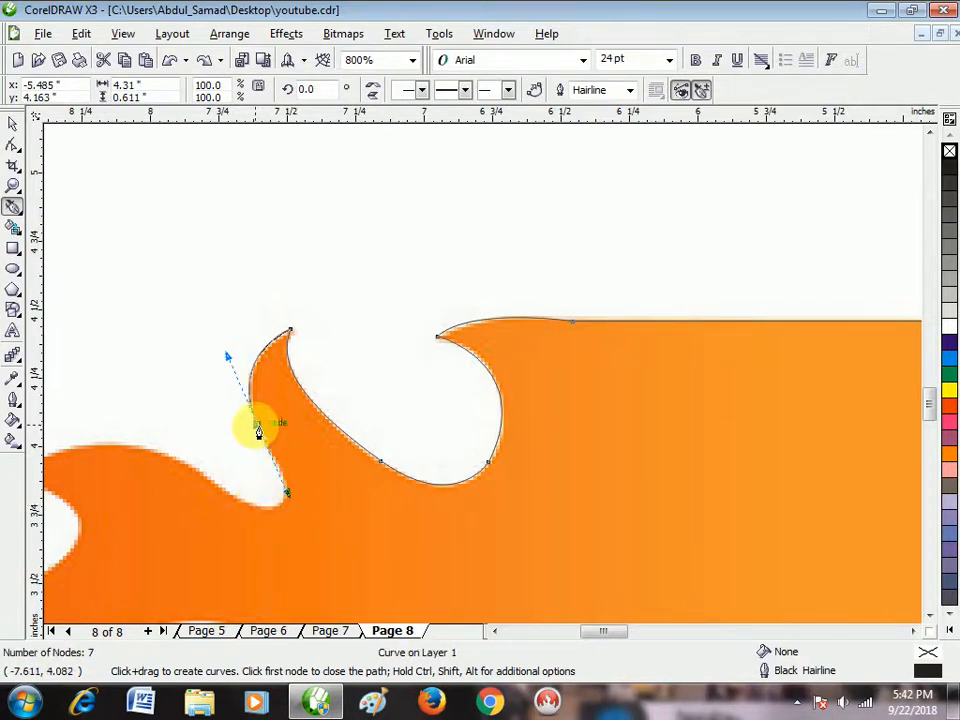
{"action": "left_click_drag", "start_coordinate": [274, 510], "coordinate": [245, 516]}
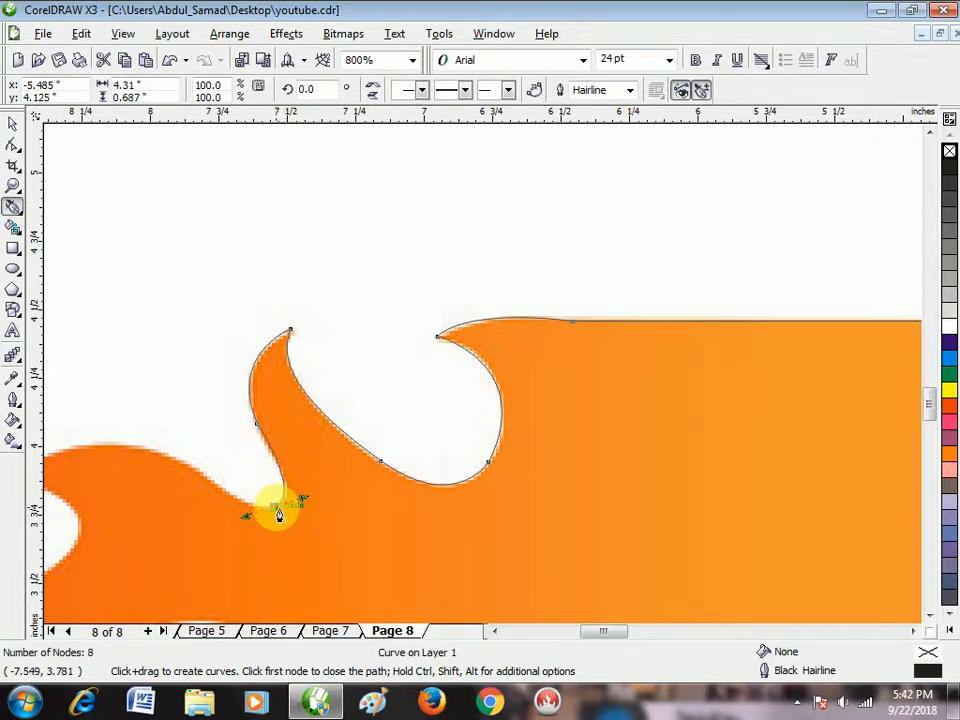
{"action": "left_click", "coordinate": [276, 509], "text": "alt"}
Step: Curve the outline from the notch along the third flame's upper edge to its tip and make that tip a sharp corner
{"action": "scroll", "coordinate": [264, 508], "scroll_direction": "down", "scroll_amount": 2}
{"action": "scroll", "coordinate": [481, 360], "scroll_direction": "up", "scroll_amount": 2}
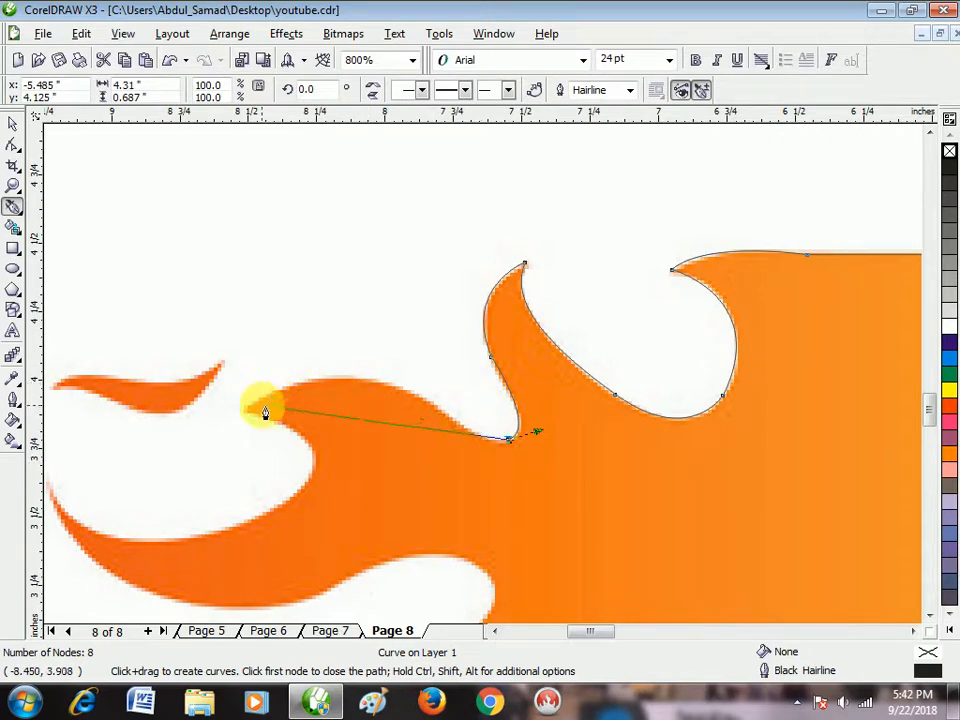
{"action": "left_click_drag", "start_coordinate": [243, 410], "coordinate": [148, 490]}
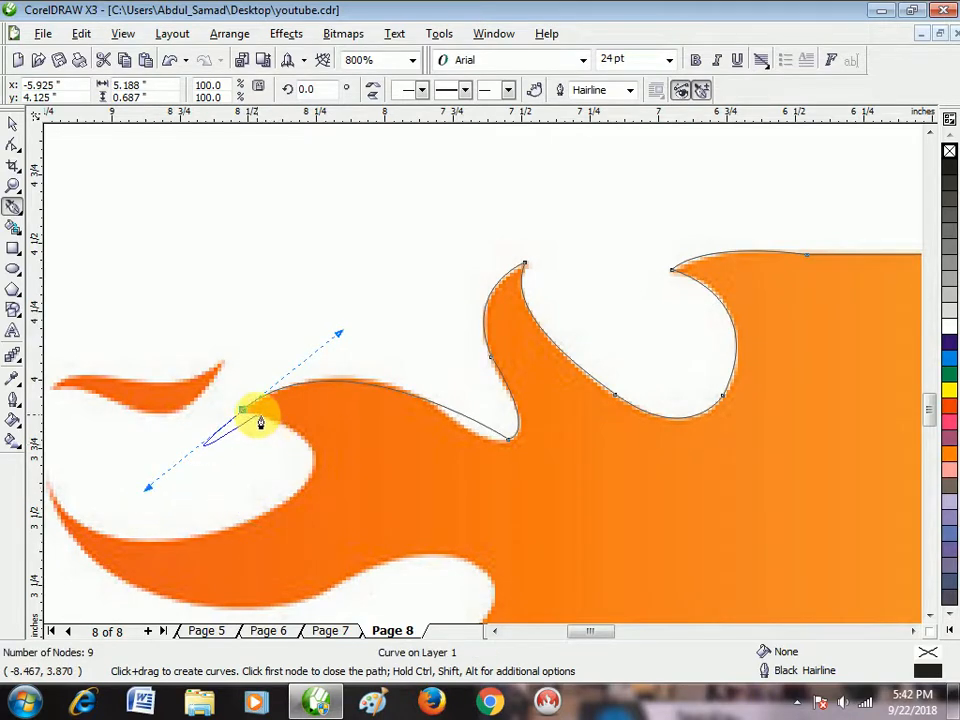
{"action": "double_click", "coordinate": [245, 412]}
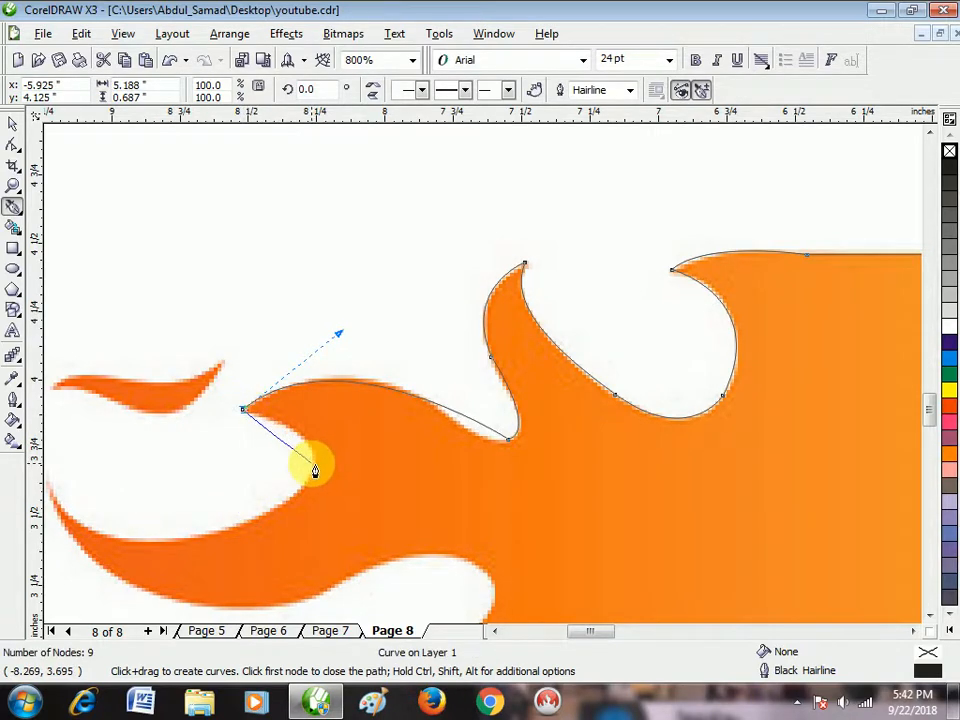
Step: Trace the rounded hollow beneath the third flame tip with curved segments, ending at the tip of the long leftmost flame
{"action": "left_click_drag", "start_coordinate": [311, 466], "coordinate": [297, 497]}
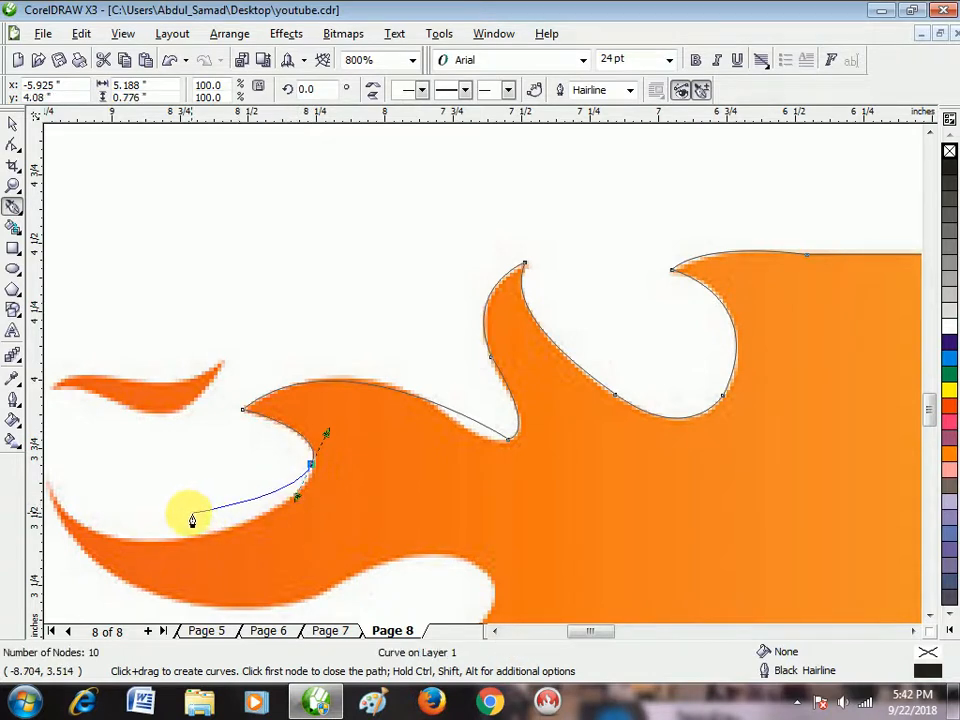
{"action": "scroll", "coordinate": [484, 379], "scroll_direction": "down", "scroll_amount": 1}
{"action": "scroll", "coordinate": [527, 429], "scroll_direction": "up", "scroll_amount": 1}
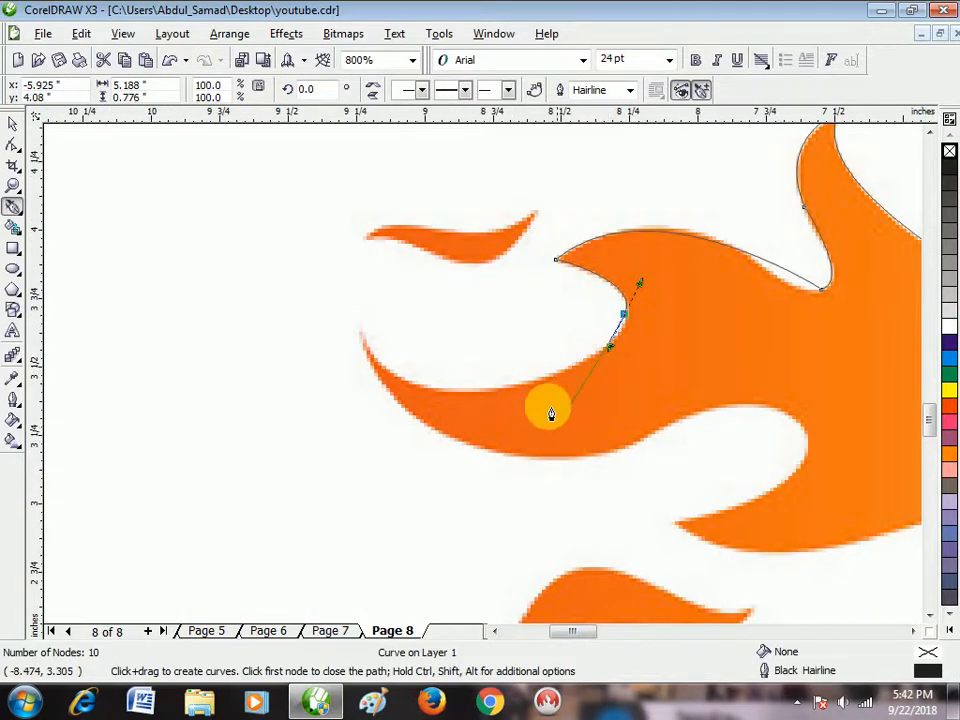
{"action": "left_click_drag", "start_coordinate": [499, 388], "coordinate": [430, 397]}
{"action": "left_click", "coordinate": [505, 395]}
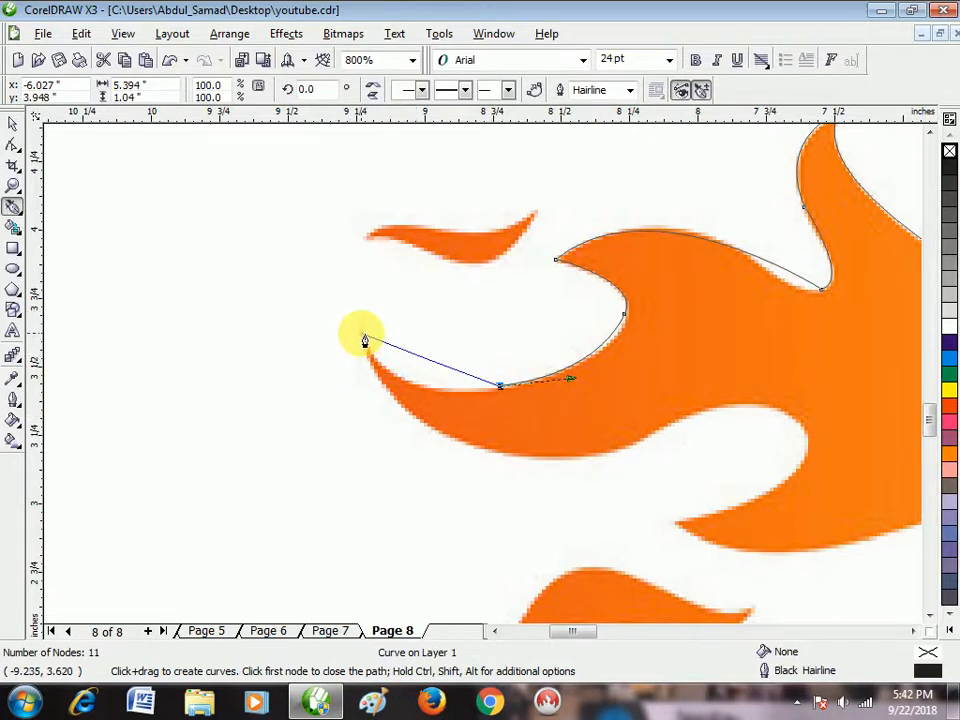
{"action": "left_click_drag", "start_coordinate": [360, 333], "coordinate": [332, 260]}
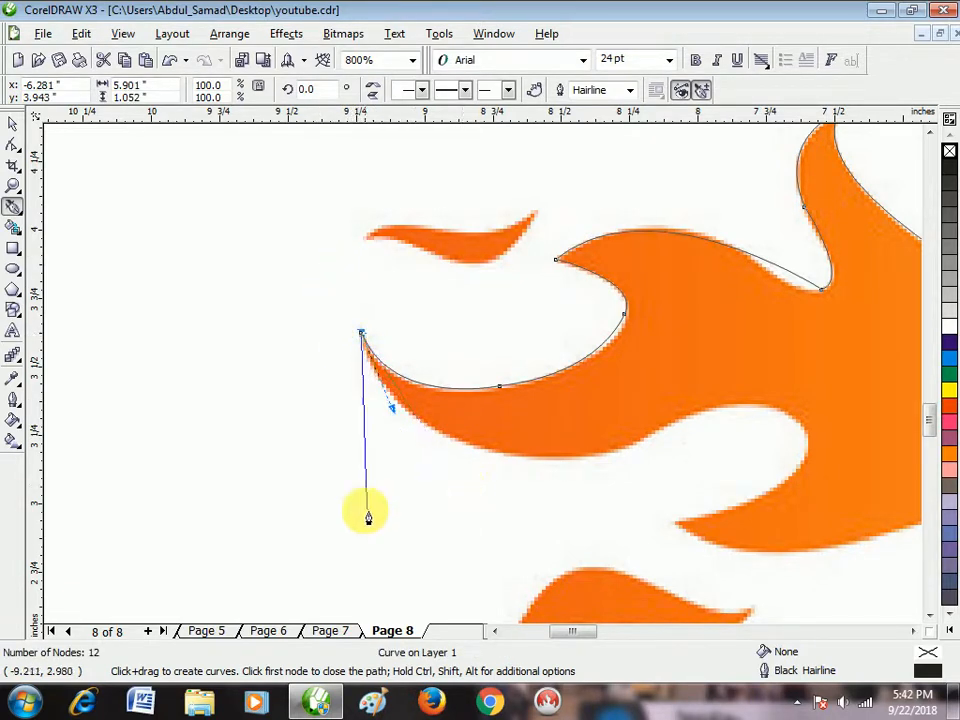
Step: Trace the underside of the leftmost flame and curve over the next hollow to its inner end, ending in a corner node
{"action": "left_click_drag", "start_coordinate": [471, 452], "coordinate": [563, 470]}
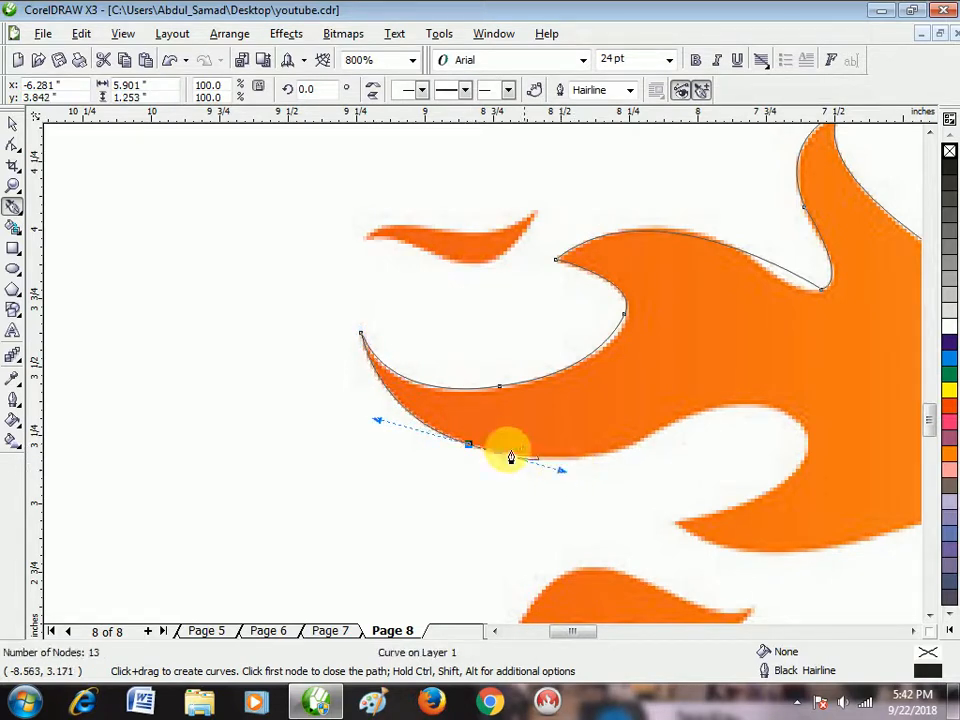
{"action": "left_click", "coordinate": [642, 452]}
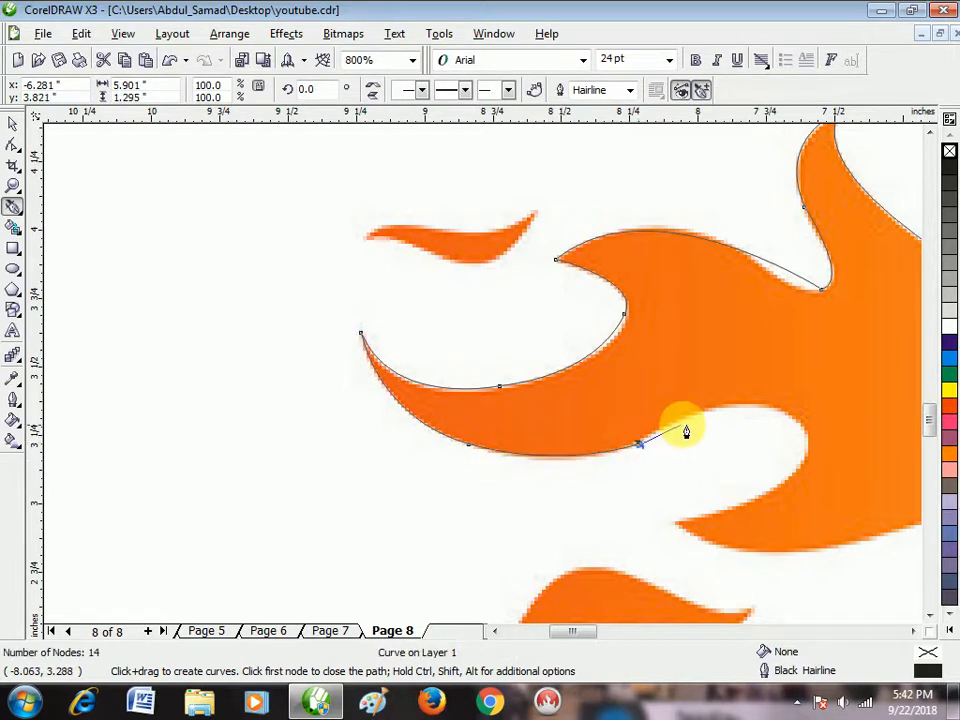
{"action": "scroll", "coordinate": [519, 388], "scroll_direction": "down", "scroll_amount": 1}
{"action": "scroll", "coordinate": [484, 379], "scroll_direction": "up", "scroll_amount": 1}
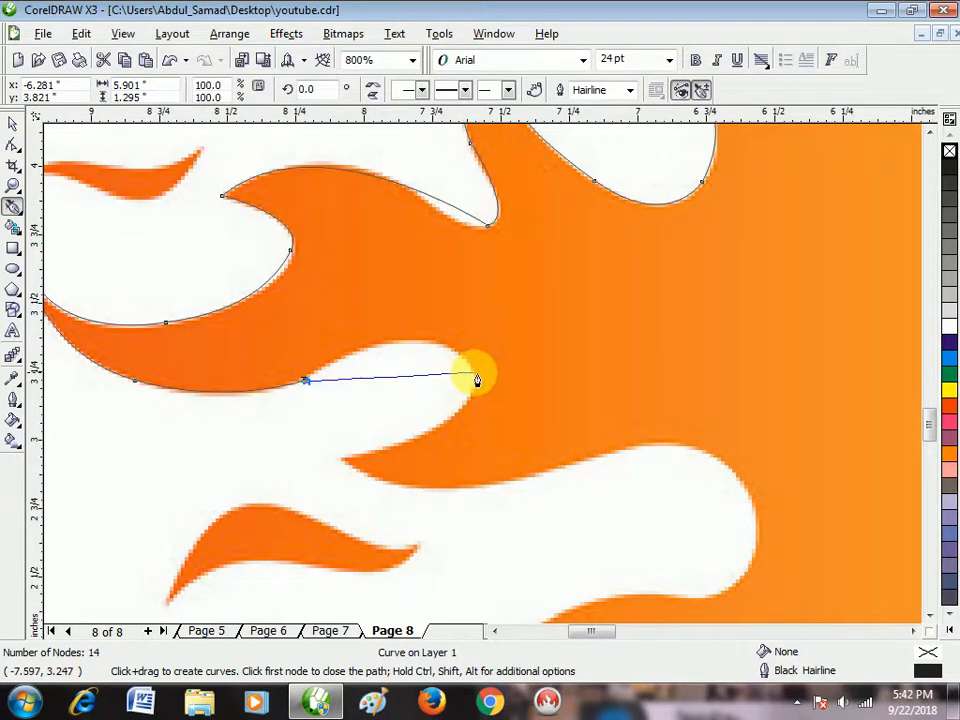
{"action": "left_click_drag", "start_coordinate": [473, 373], "coordinate": [517, 447]}
{"action": "left_click", "coordinate": [476, 374], "text": "alt"}
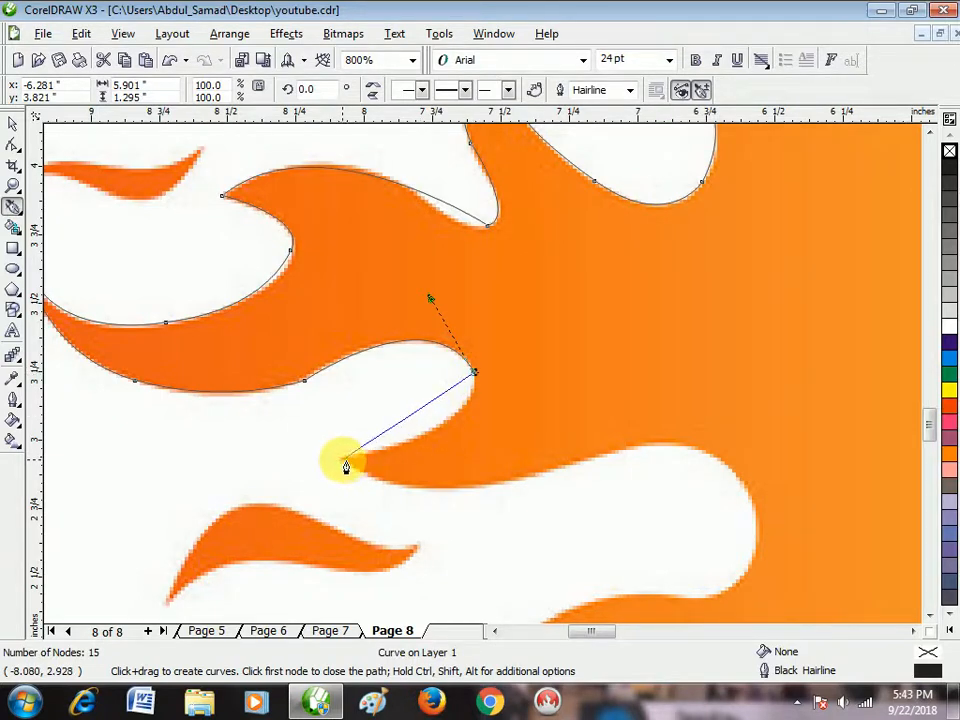
Step: Continue the outline to the next lower flame tip, make it a sharp corner, and curve along the flame's underside
{"action": "left_click_drag", "start_coordinate": [343, 460], "coordinate": [196, 489]}
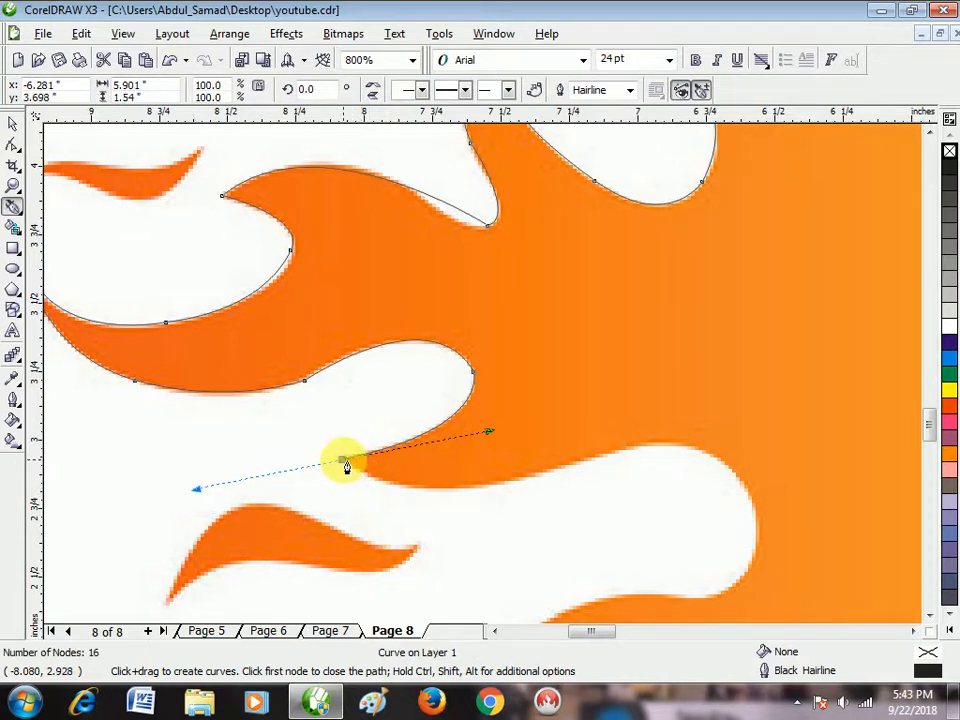
{"action": "left_click", "coordinate": [343, 461]}
{"action": "left_click_drag", "start_coordinate": [494, 486], "coordinate": [606, 476]}
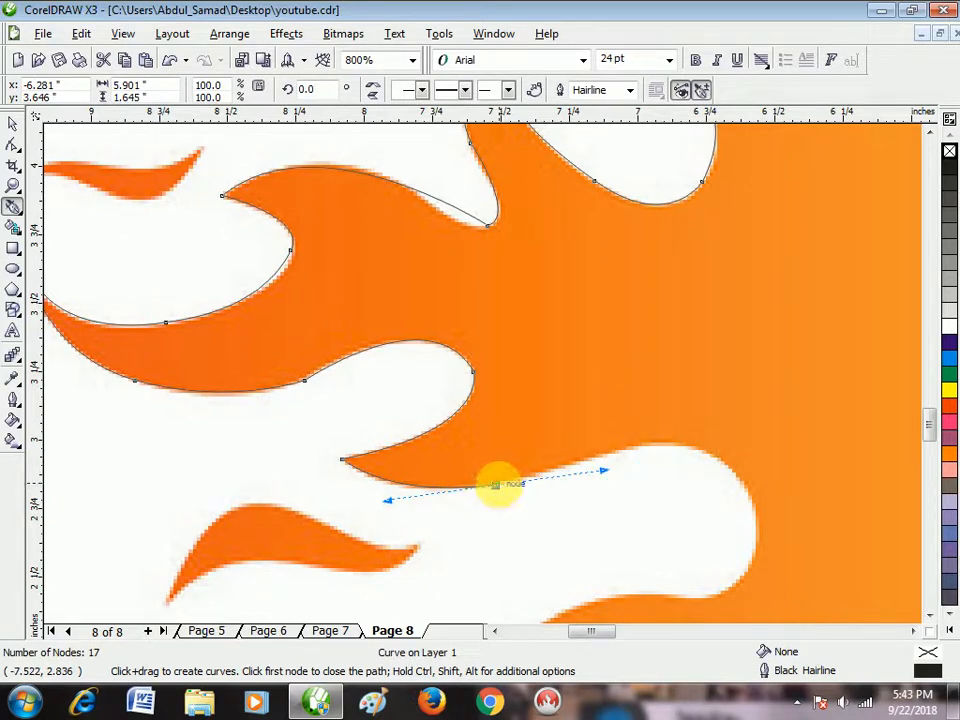
{"action": "left_click", "coordinate": [497, 493]}
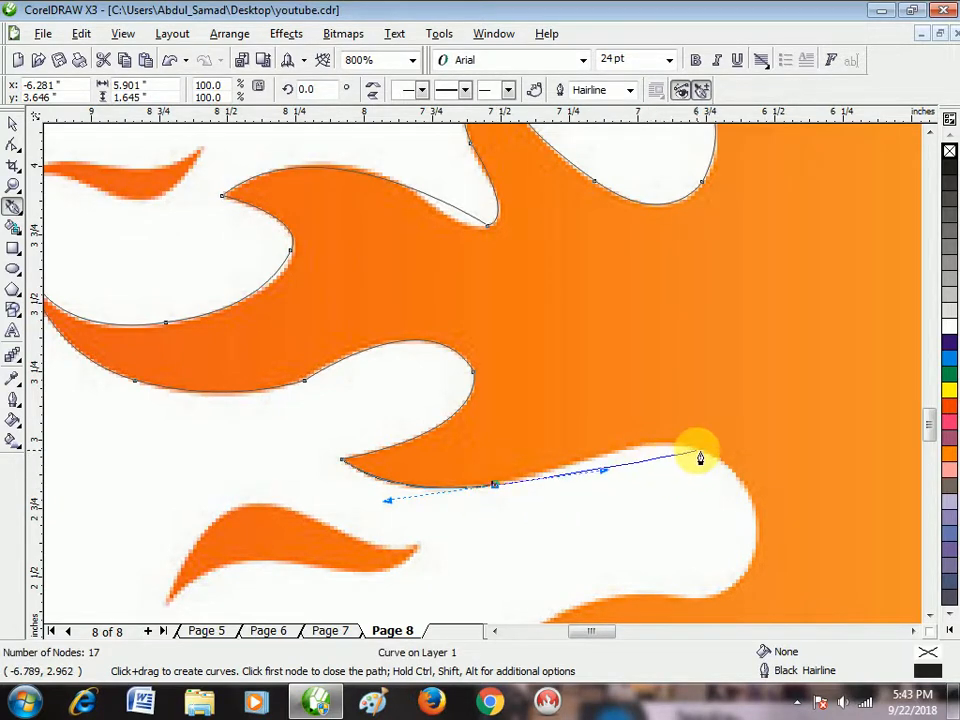
Step: Trace the large rounded hollow above the lowest flame with curved segments, ending where that flame's upper edge begins
{"action": "left_click_drag", "start_coordinate": [699, 456], "coordinate": [750, 481]}
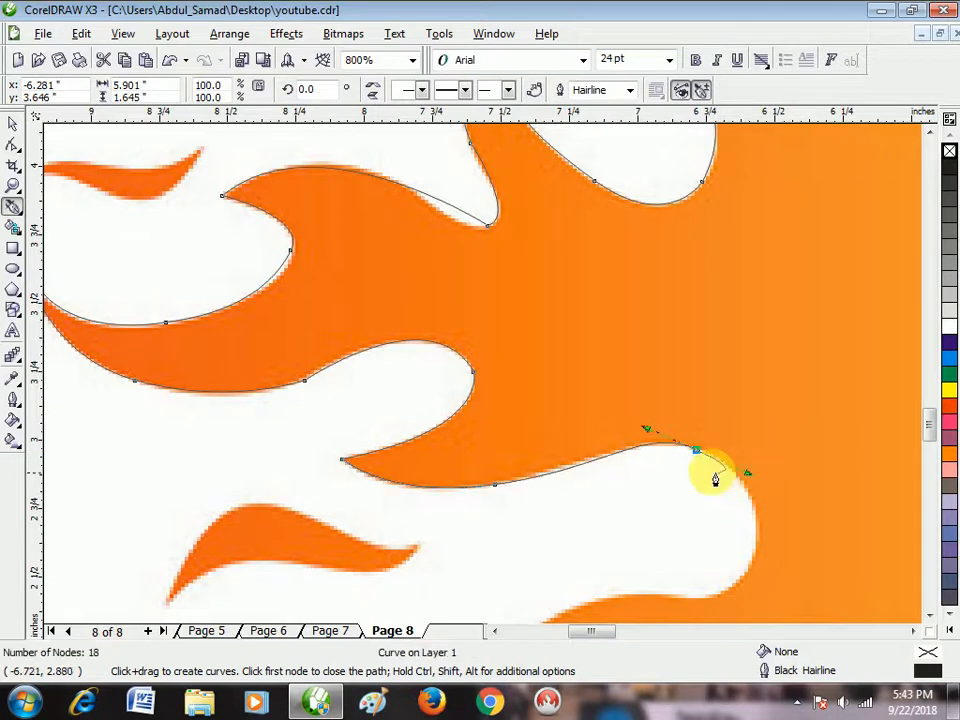
{"action": "scroll", "coordinate": [484, 379], "scroll_direction": "down", "scroll_amount": 2}
{"action": "scroll", "coordinate": [484, 379], "scroll_direction": "up", "scroll_amount": 2}
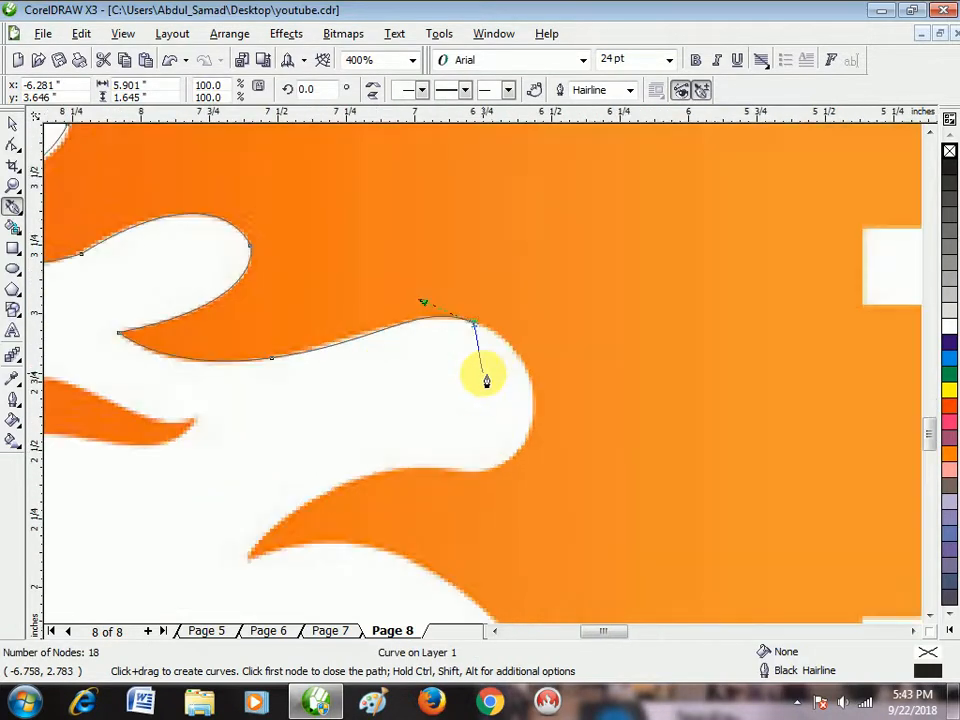
{"action": "left_click_drag", "start_coordinate": [486, 467], "coordinate": [368, 537]}
{"action": "left_click", "coordinate": [489, 470]}
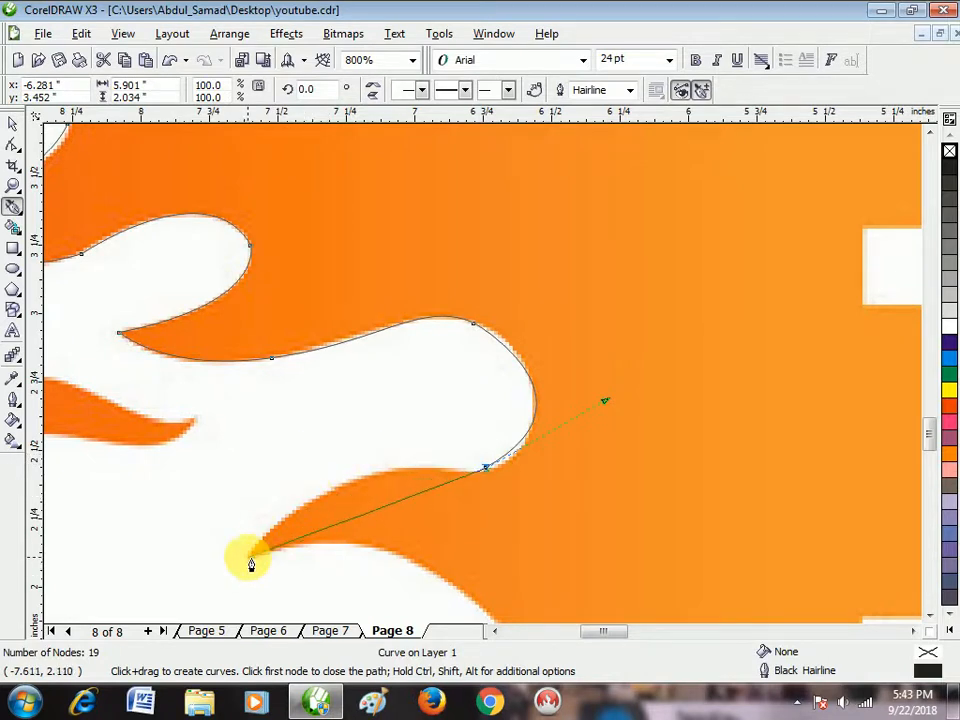
Step: Trace the lowest flame's upper edge to a sharp tip, redoing the first attempt, and curve its underside down to the stem
{"action": "mouse_move", "coordinate": [249, 558]}
{"action": "left_mouse_down"}
{"action": "mouse_move", "coordinate": [206, 587]}
{"action": "mouse_move", "coordinate": [191, 625]}
{"action": "mouse_move", "coordinate": [195, 559]}
{"action": "mouse_move", "coordinate": [192, 580]}
{"action": "mouse_move", "coordinate": [218, 596]}
{"action": "left_mouse_up"}
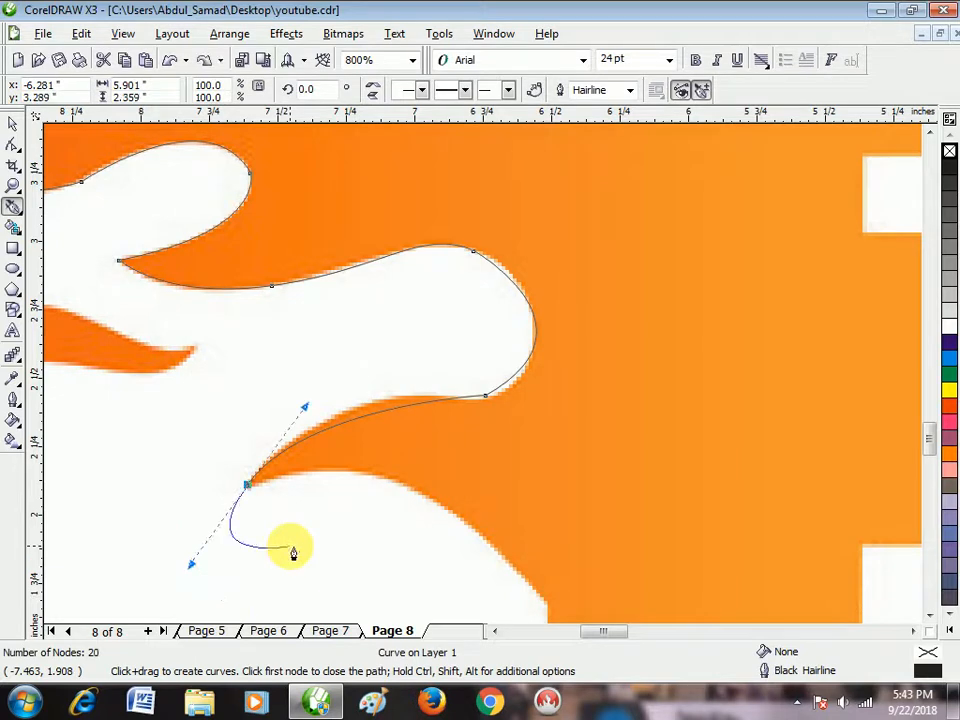
{"action": "key", "text": "ctrl+z"}
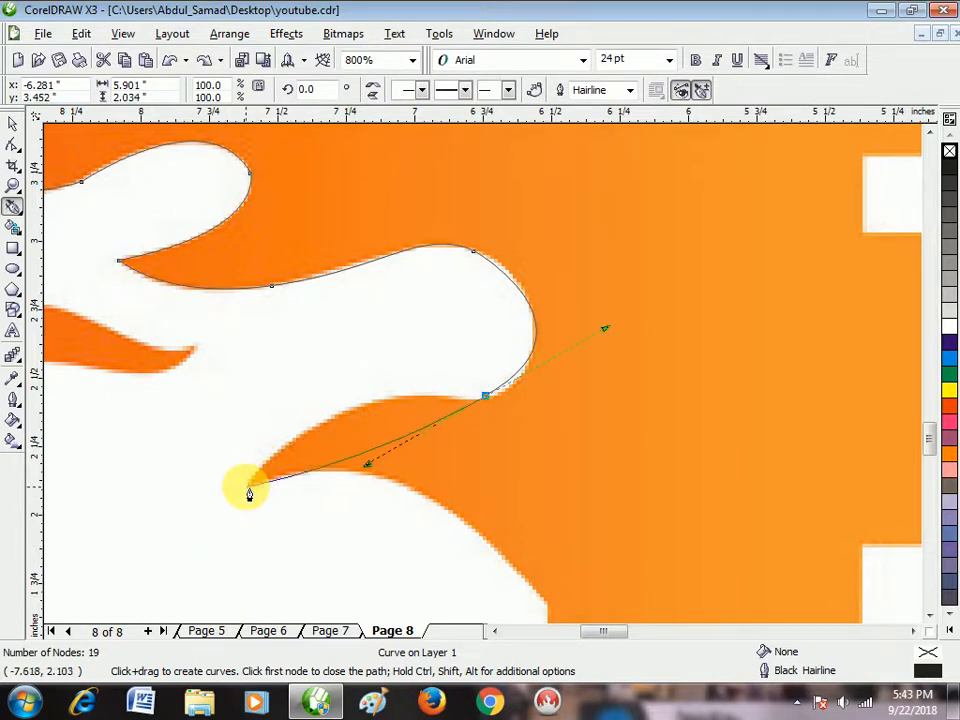
{"action": "left_click_drag", "start_coordinate": [249, 490], "coordinate": [99, 547]}
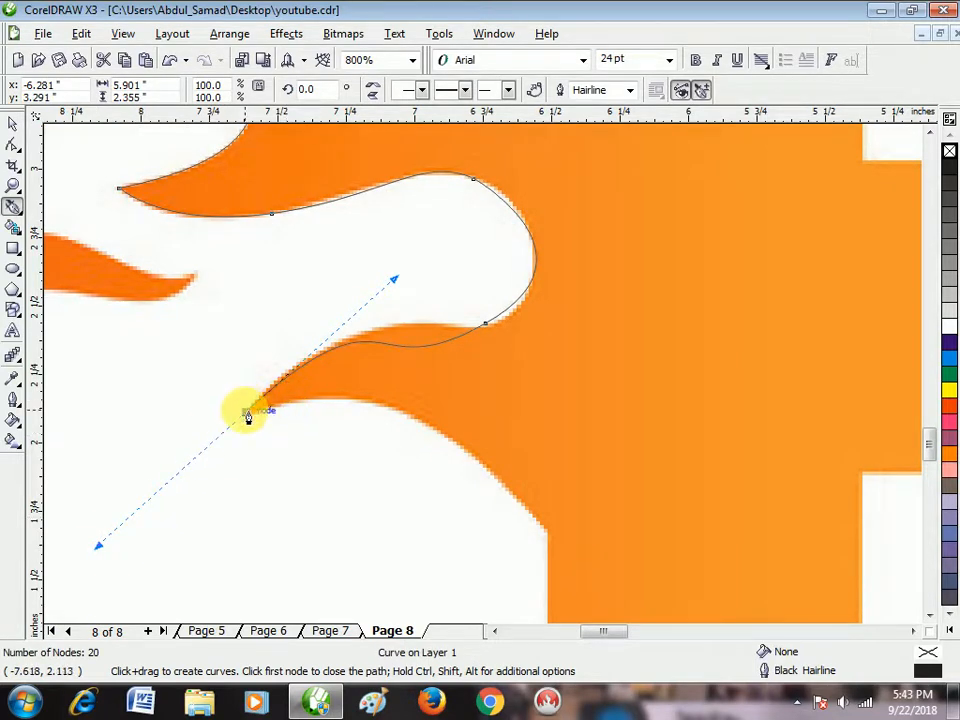
{"action": "left_click", "coordinate": [248, 418]}
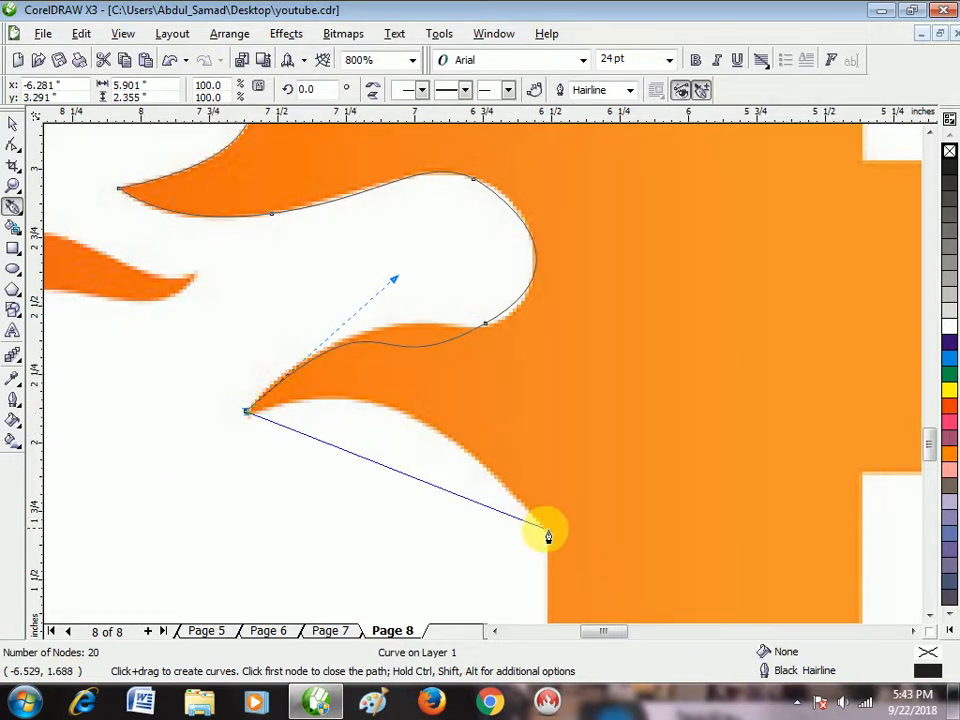
{"action": "left_click_drag", "start_coordinate": [548, 533], "coordinate": [672, 537]}
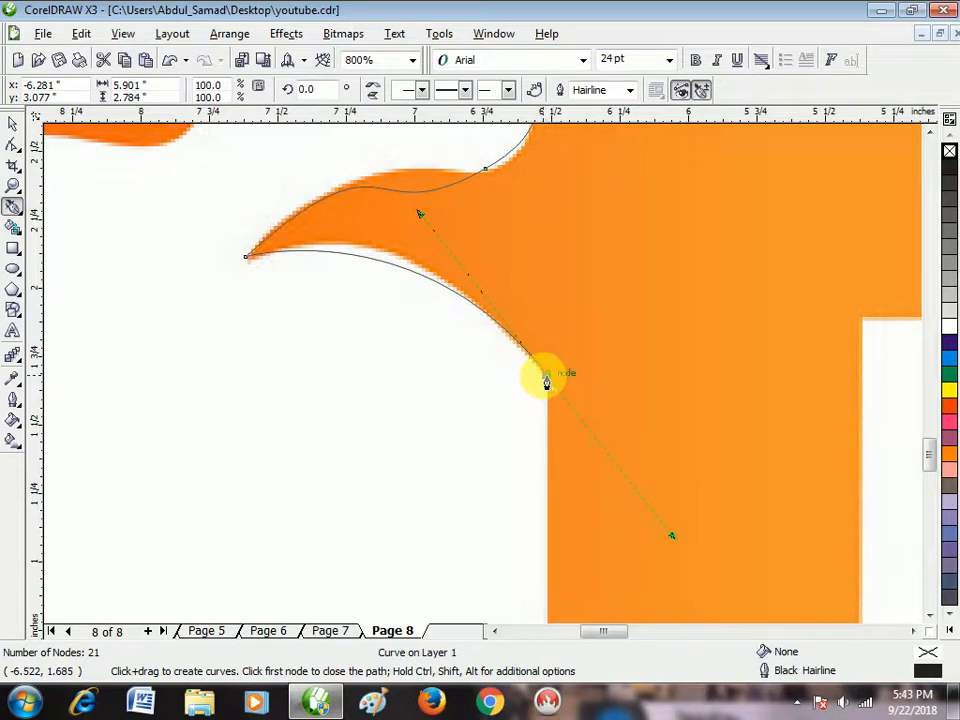
Step: Trace the F's stem with straight segments down its outer side, across the base and up to the lower arm
{"action": "scroll", "coordinate": [491, 236], "scroll_direction": "up", "scroll_amount": 2}
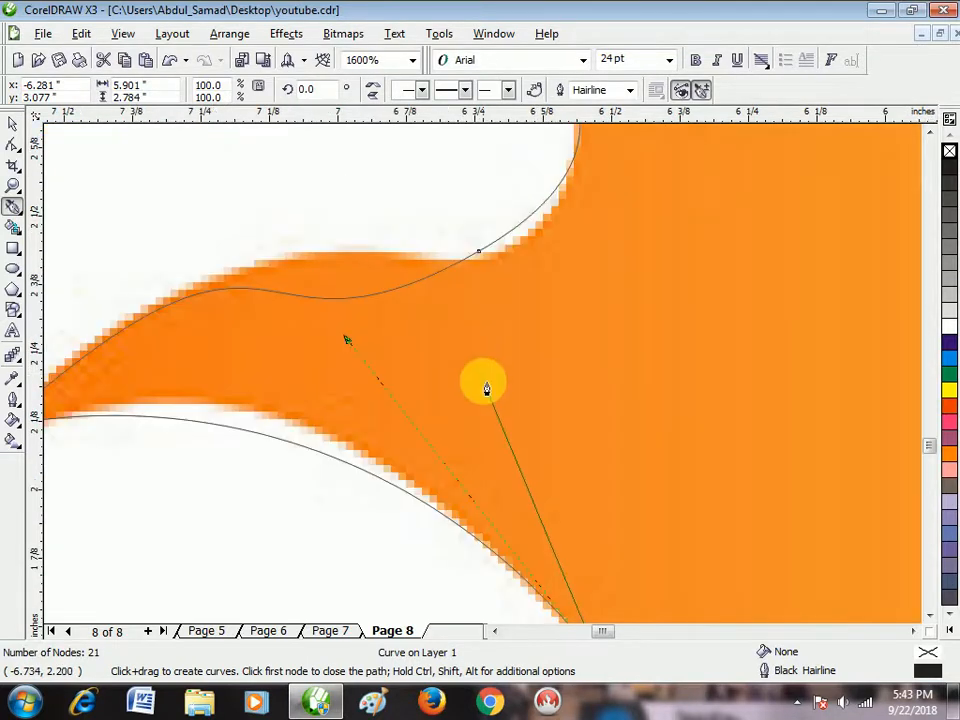
{"action": "scroll", "coordinate": [486, 389], "scroll_direction": "down", "scroll_amount": 3}
{"action": "scroll", "coordinate": [490, 410], "scroll_direction": "up", "scroll_amount": 1}
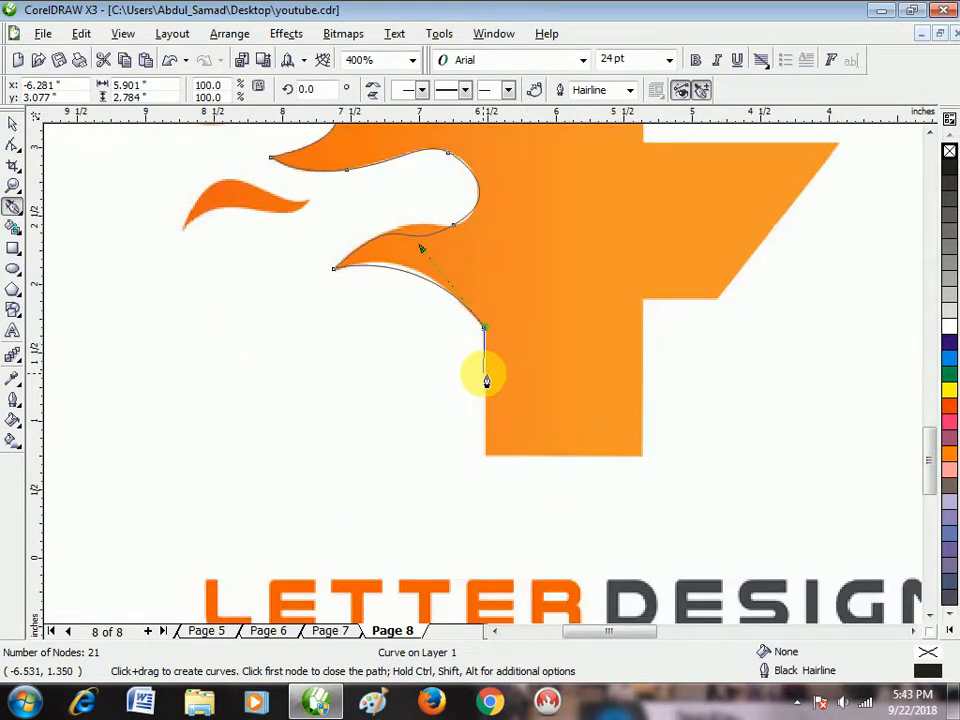
{"action": "left_click", "coordinate": [485, 456]}
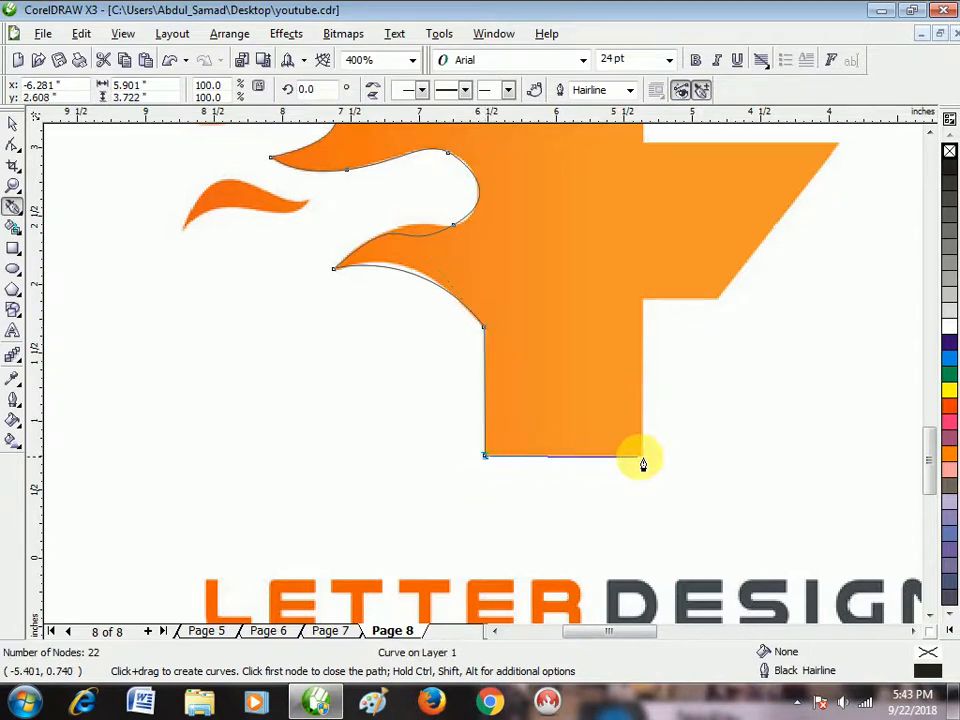
{"action": "left_click", "coordinate": [643, 456]}
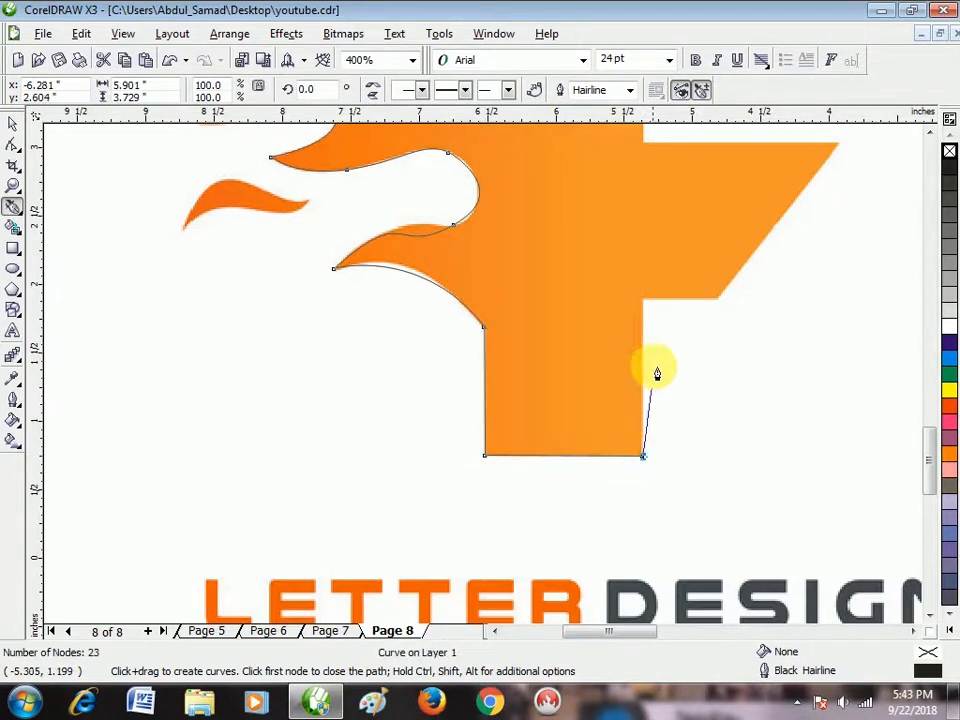
{"action": "left_click", "coordinate": [643, 300]}
Step: Outline the slanted lower arm with straight segments and continue around the inner end of the gap between the arms
{"action": "scroll", "coordinate": [493, 375], "scroll_direction": "down", "scroll_amount": 3}
{"action": "scroll", "coordinate": [486, 381], "scroll_direction": "up", "scroll_amount": 3}
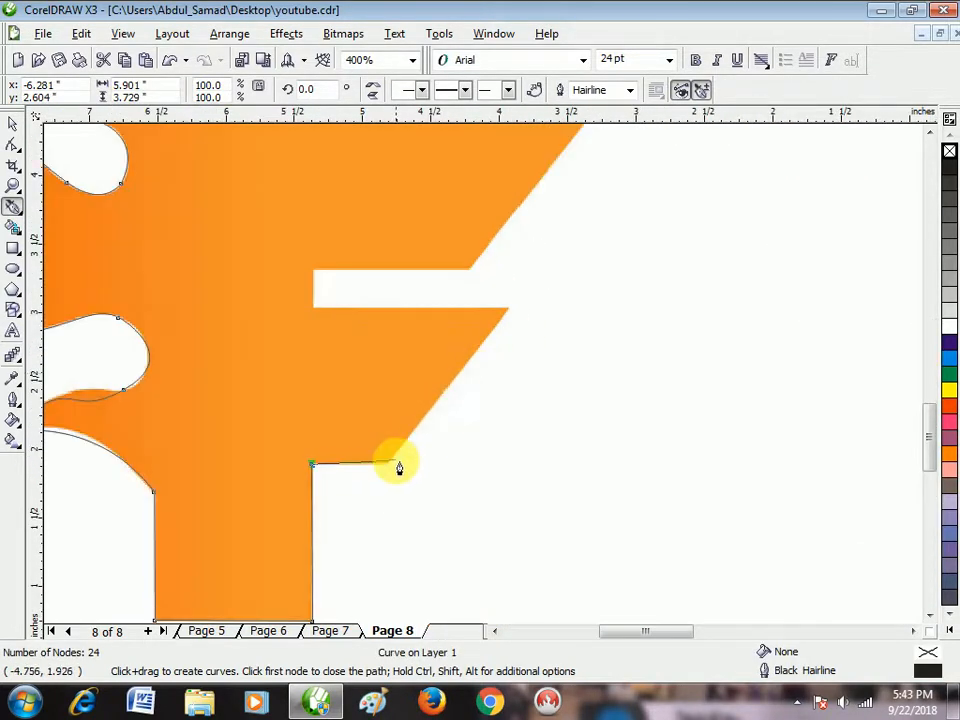
{"action": "left_click", "coordinate": [388, 464]}
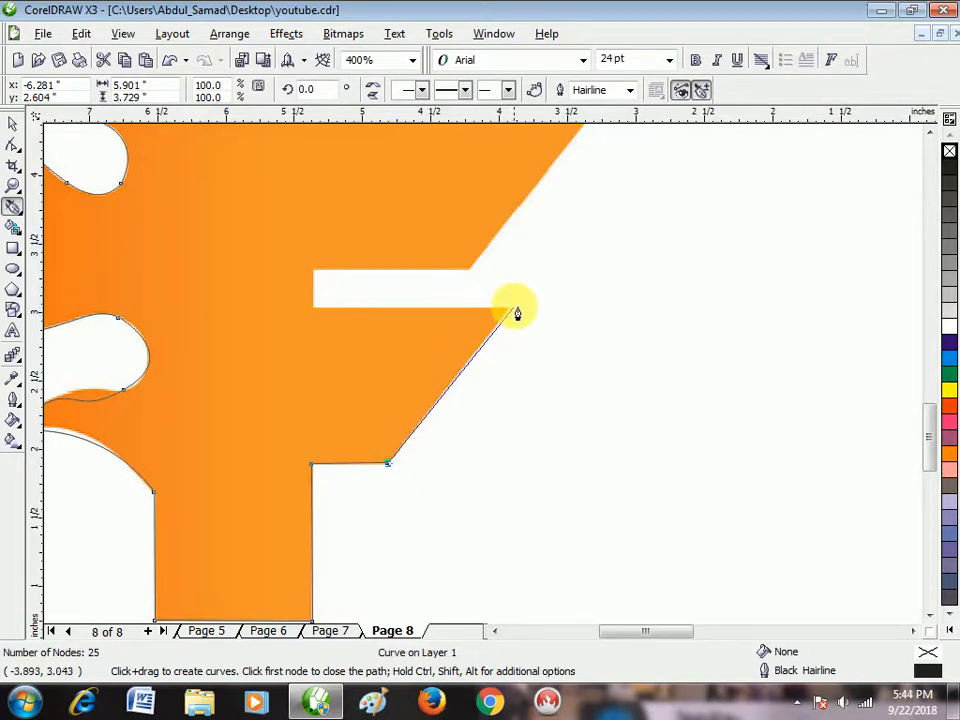
{"action": "left_click", "coordinate": [509, 310]}
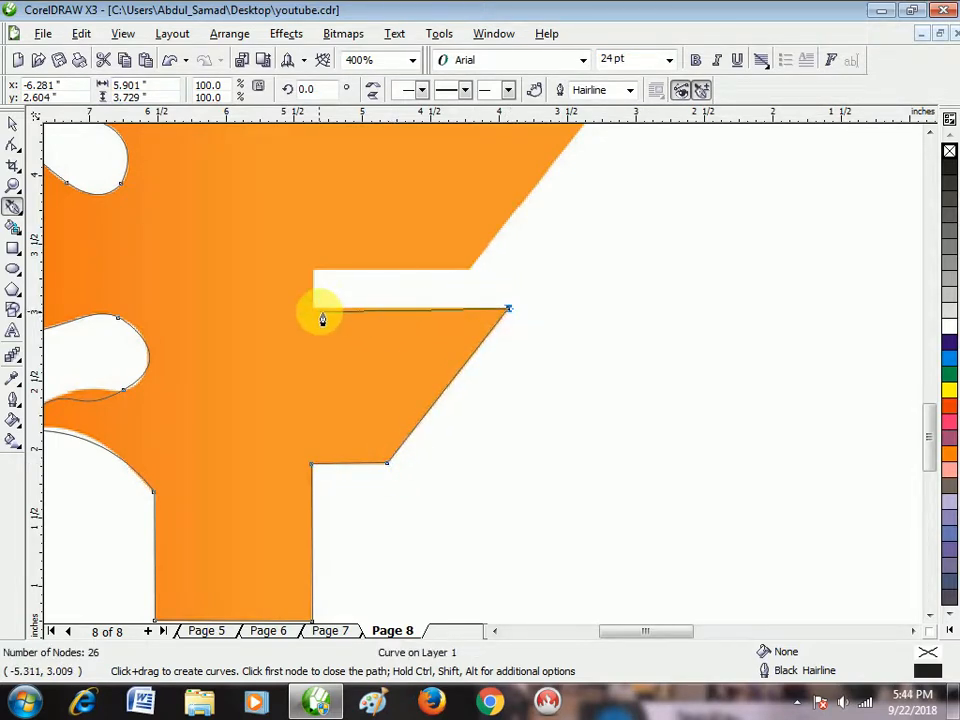
{"action": "left_click", "coordinate": [317, 275]}
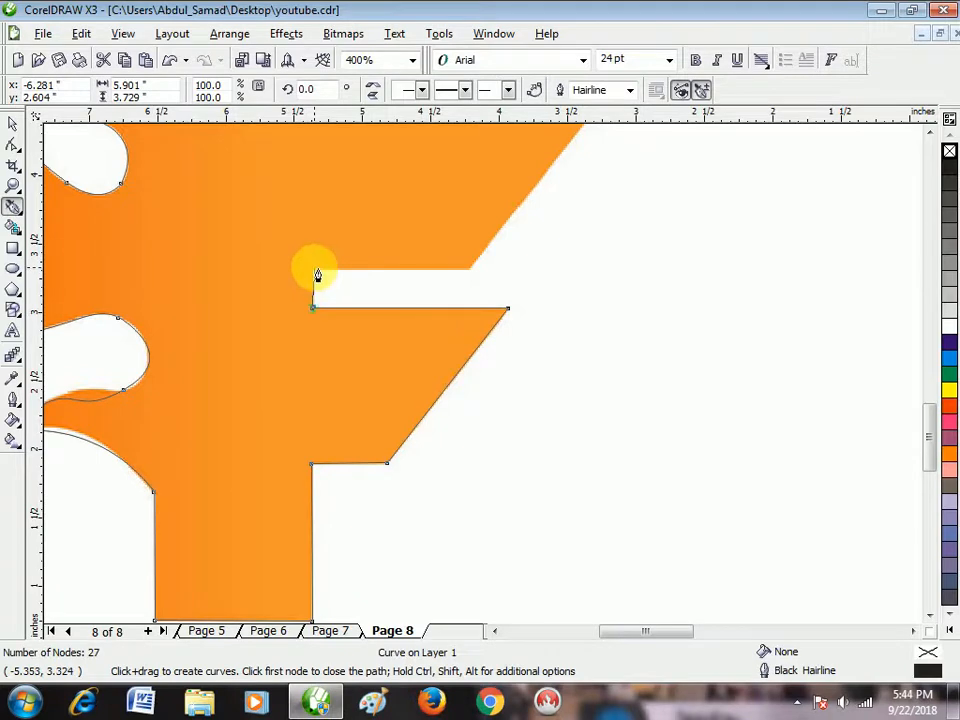
{"action": "left_click", "coordinate": [316, 272]}
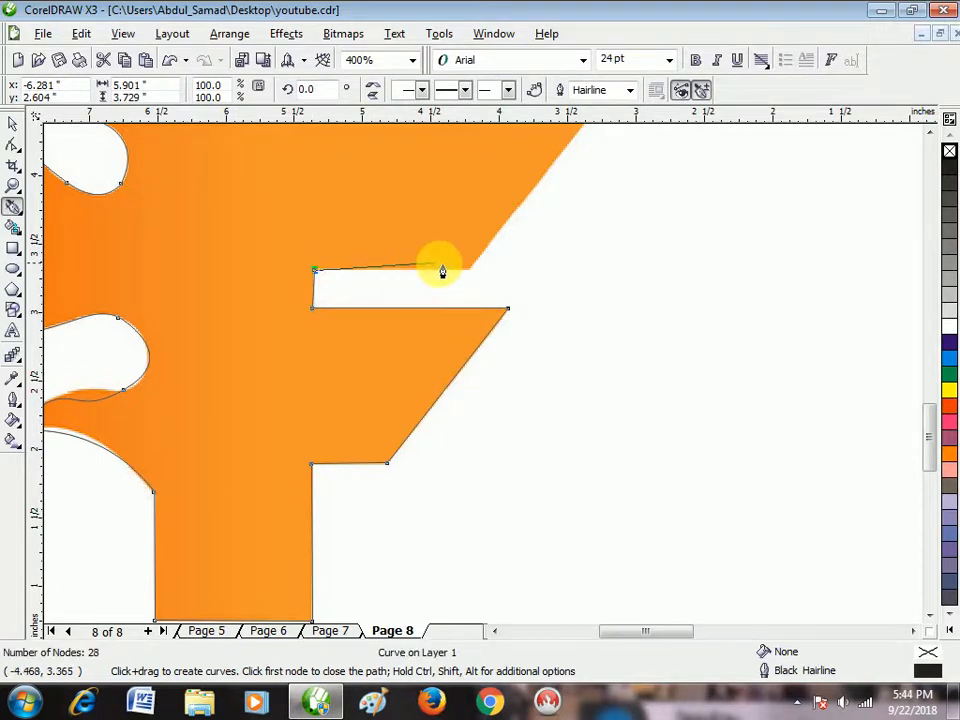
Step: Trace the upper arm's lower edge and slanted end, close the path at its starting node, and switch to the Pick tool
{"action": "left_click", "coordinate": [472, 270]}
{"action": "scroll", "coordinate": [472, 338], "scroll_direction": "down", "scroll_amount": 2}
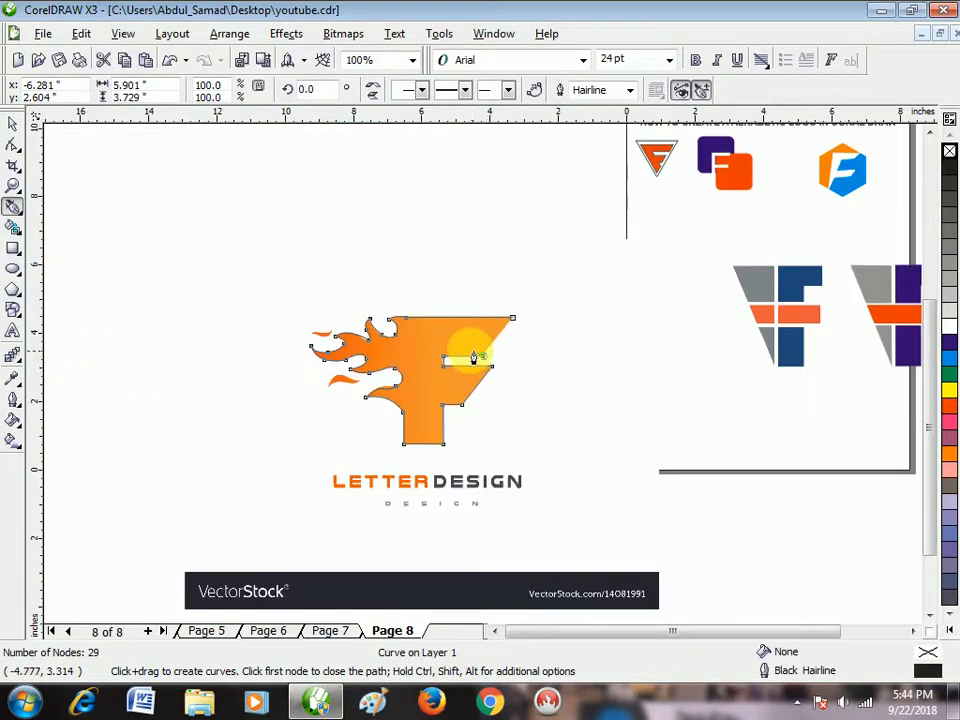
{"action": "scroll", "coordinate": [472, 340], "scroll_direction": "up", "scroll_amount": 2}
{"action": "left_click", "coordinate": [636, 297]}
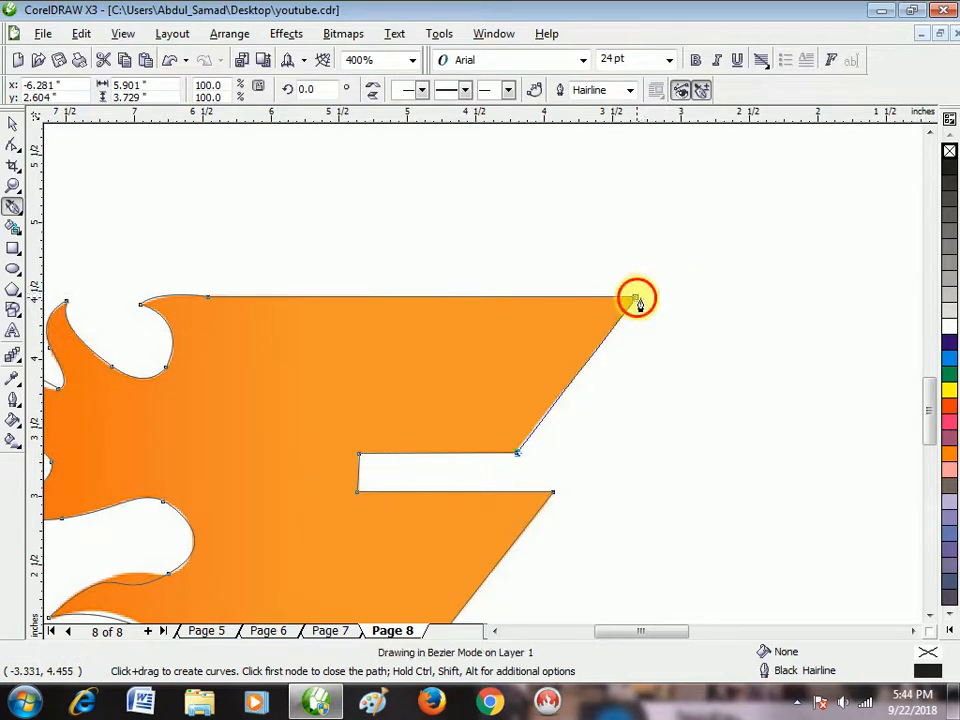
{"action": "scroll", "coordinate": [486, 381], "scroll_direction": "down", "scroll_amount": 2}
{"action": "scroll", "coordinate": [486, 381], "scroll_direction": "up", "scroll_amount": 1}
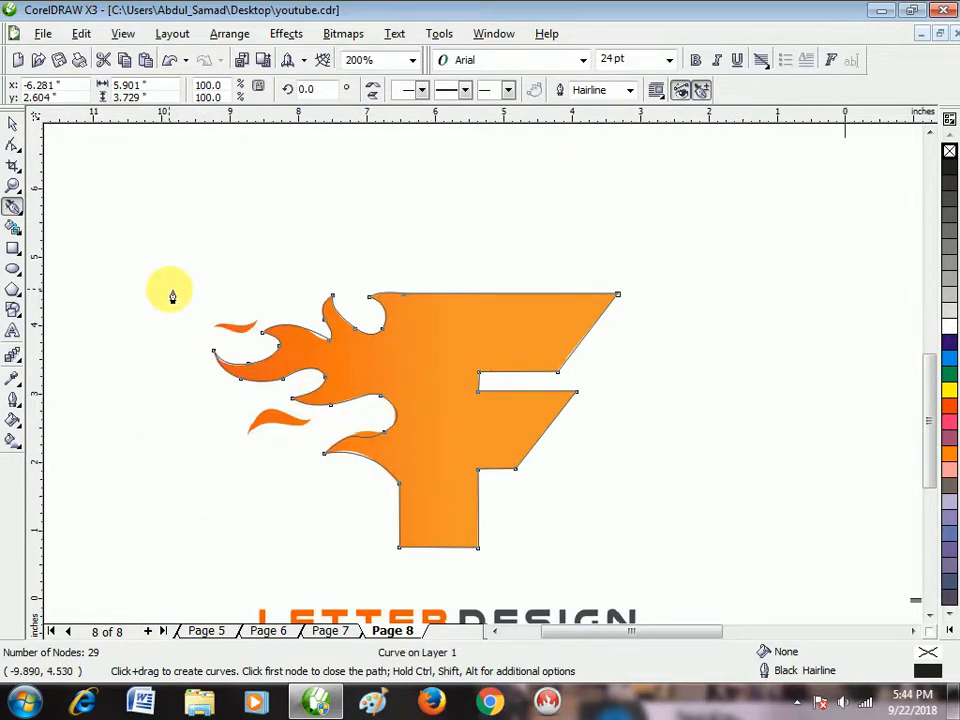
{"action": "left_click", "coordinate": [12, 124]}
{"action": "scroll", "coordinate": [493, 386], "scroll_direction": "down", "scroll_amount": 1}
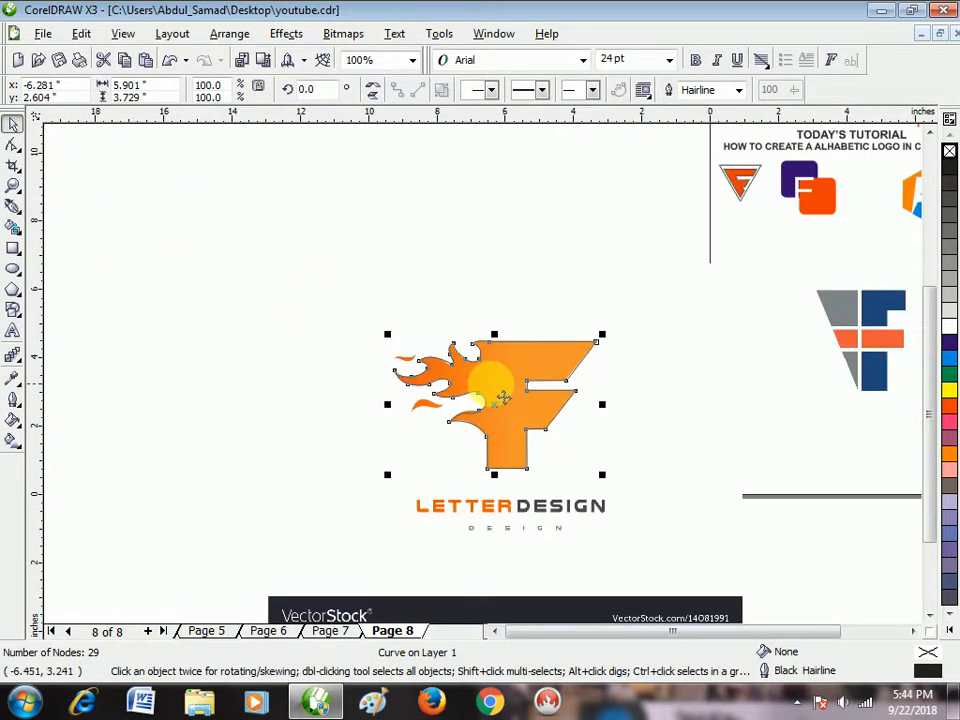
Step: Move the traced F outline about 6 inches left of its reference, fill it with Orange and remove its outline
{"action": "left_click_drag", "start_coordinate": [521, 421], "coordinate": [315, 441]}
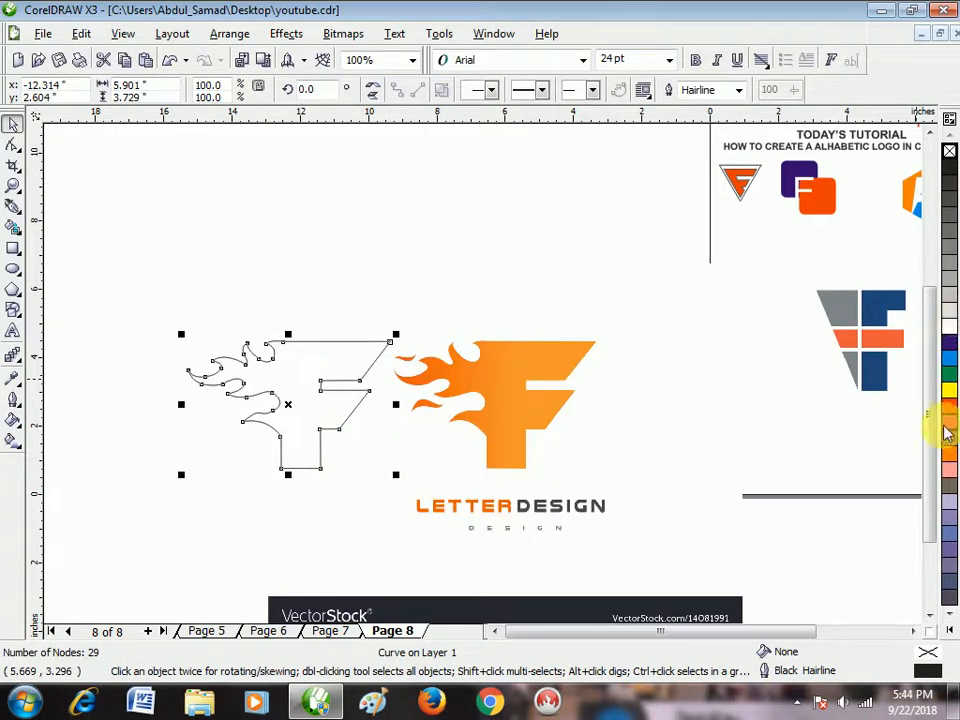
{"action": "left_click", "coordinate": [950, 455]}
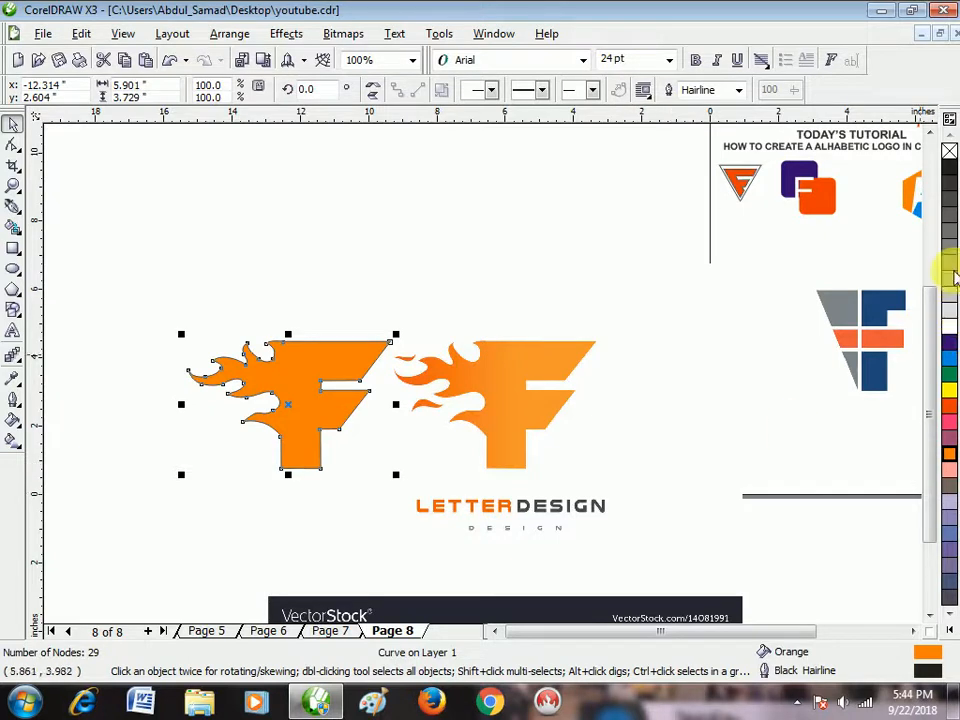
{"action": "right_click", "coordinate": [950, 152]}
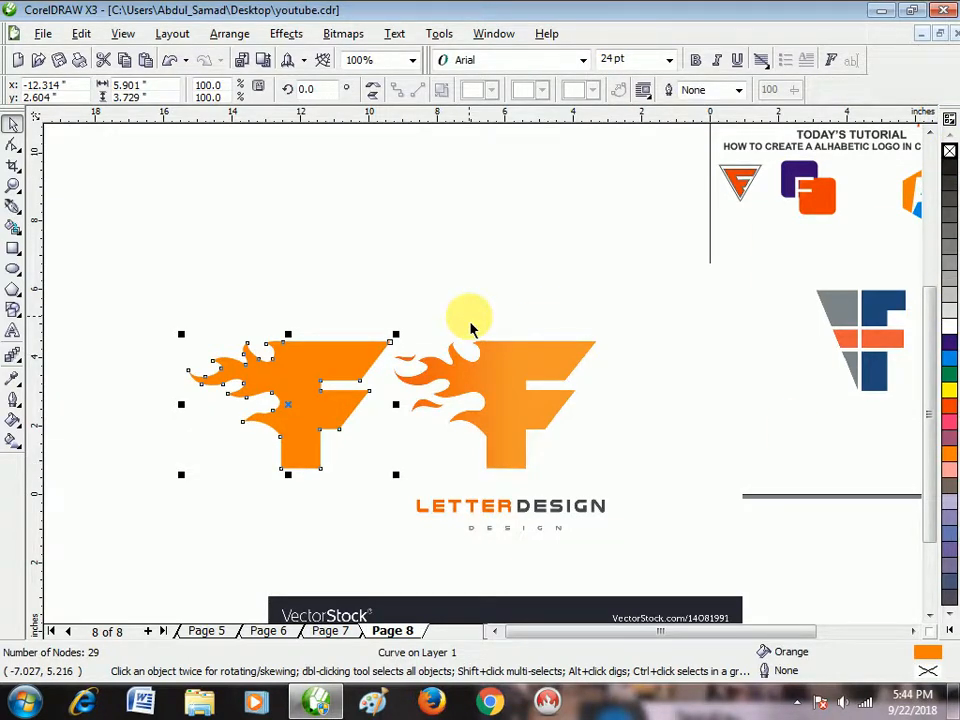
Step: Shift the flaming F reference bitmap about 0.5 inch to the right, away from the filled tracing
{"action": "left_click", "coordinate": [396, 354]}
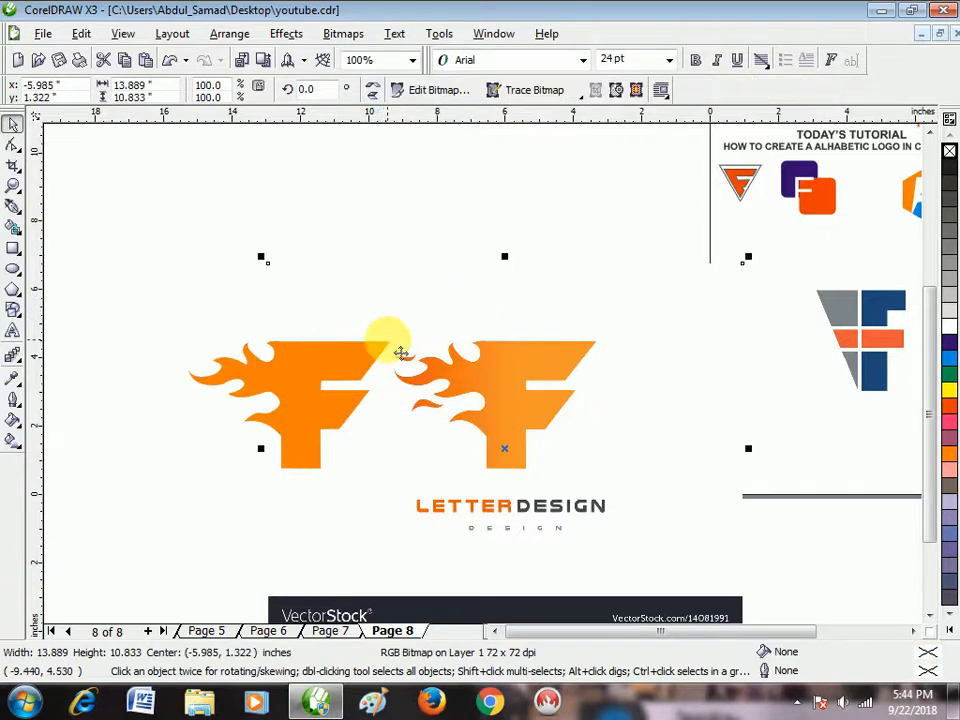
{"action": "left_click", "coordinate": [176, 375]}
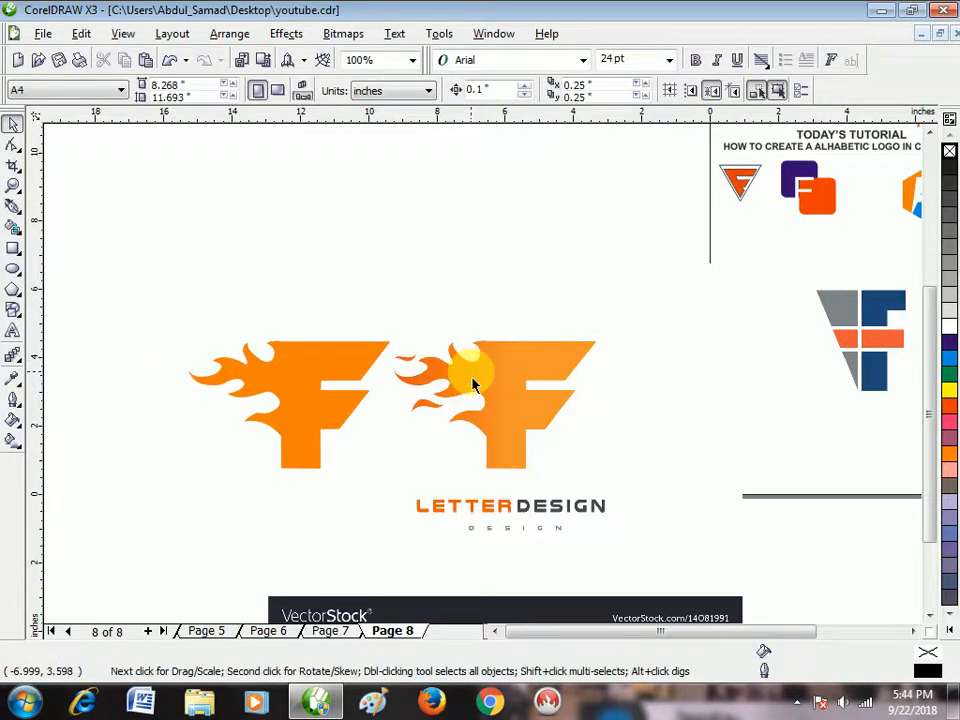
{"action": "left_click_drag", "start_coordinate": [495, 390], "coordinate": [512, 391]}
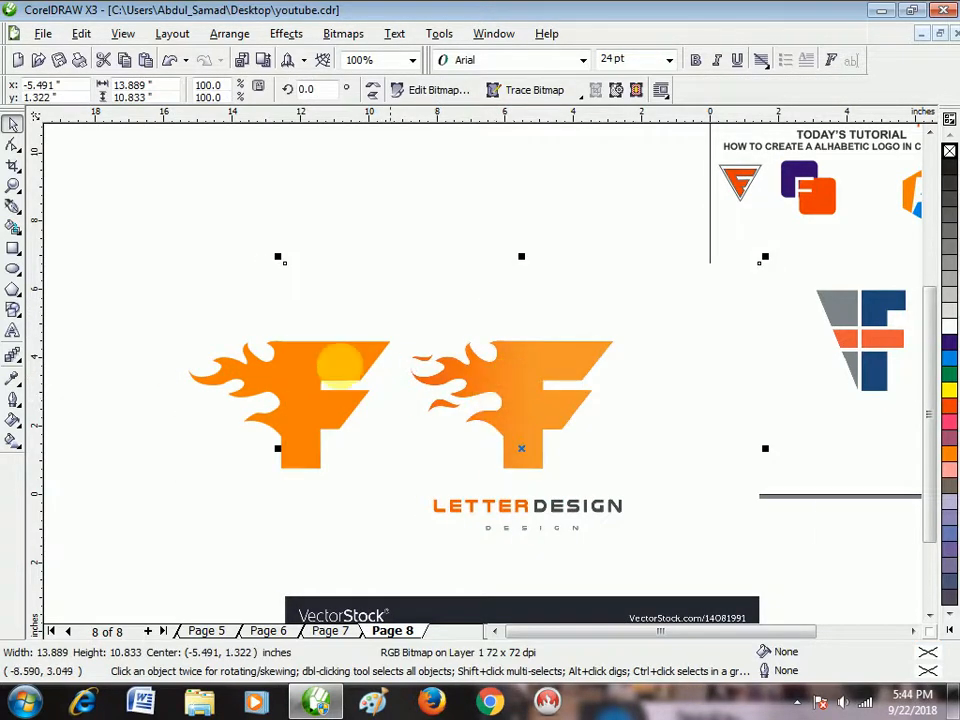
{"action": "left_click", "coordinate": [259, 355]}
{"action": "left_click", "coordinate": [293, 390]}
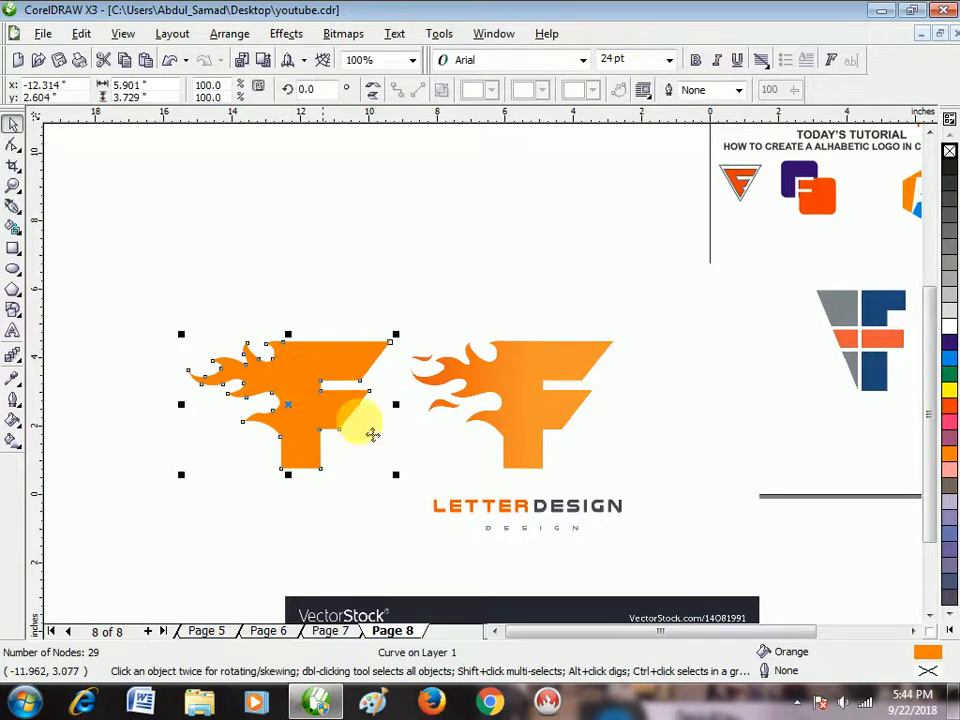
{"action": "double_click", "coordinate": [927, 658]}
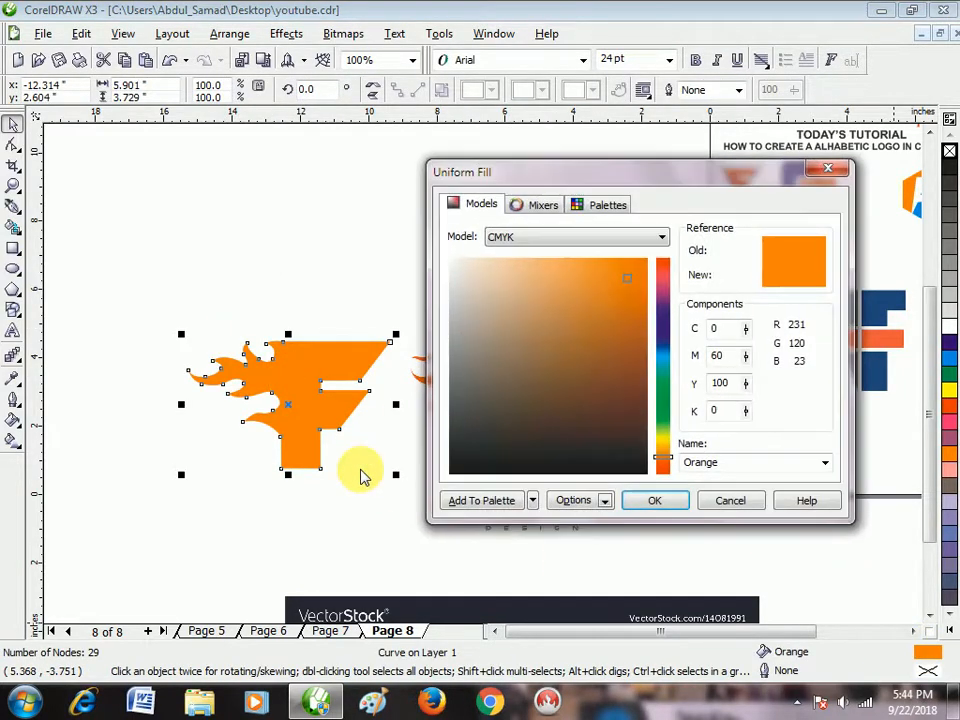
{"action": "left_click", "coordinate": [540, 206]}
{"action": "left_click", "coordinate": [600, 205]}
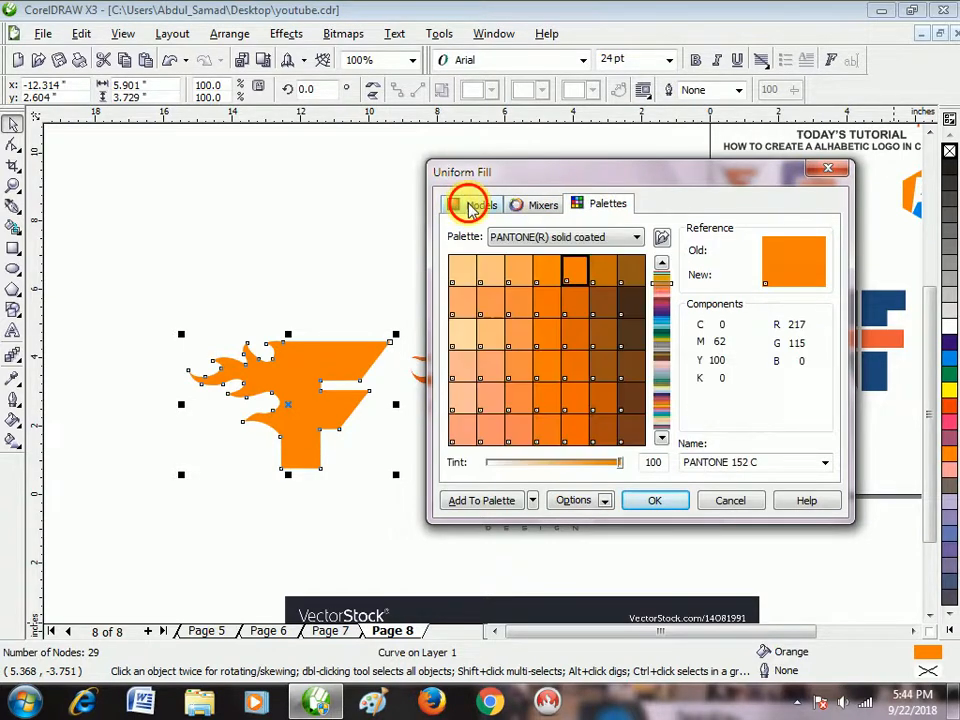
{"action": "left_click", "coordinate": [470, 205]}
{"action": "left_click", "coordinate": [654, 500]}
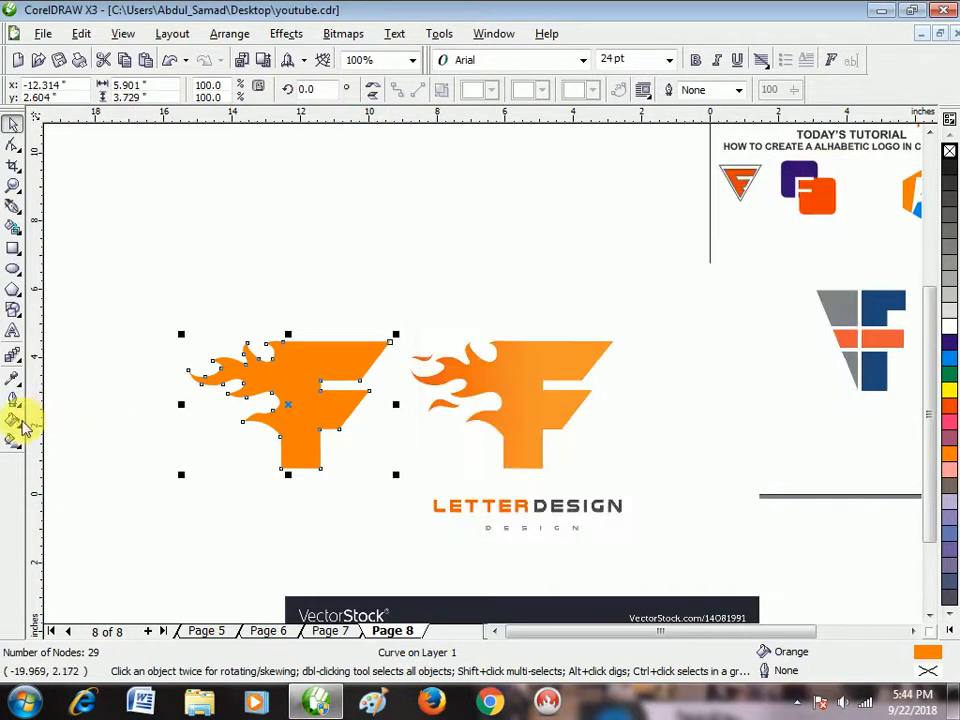
Step: Begin a linear two-color fountain fill for the traced F with orange as the end color
{"action": "left_click", "coordinate": [15, 403]}
{"action": "left_click", "coordinate": [13, 422]}
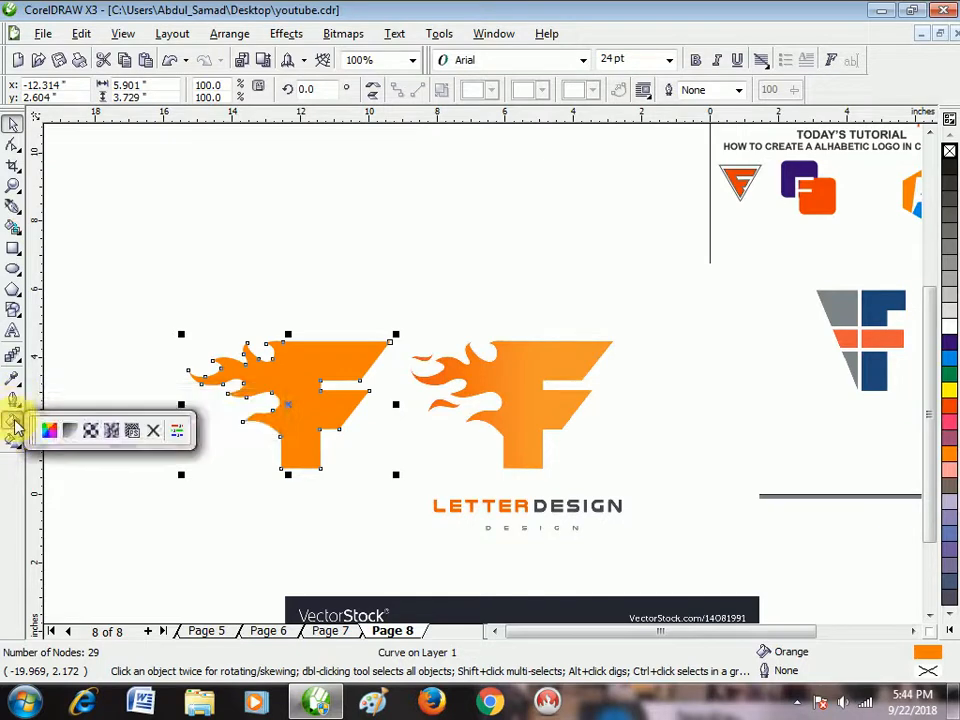
{"action": "left_click", "coordinate": [72, 432]}
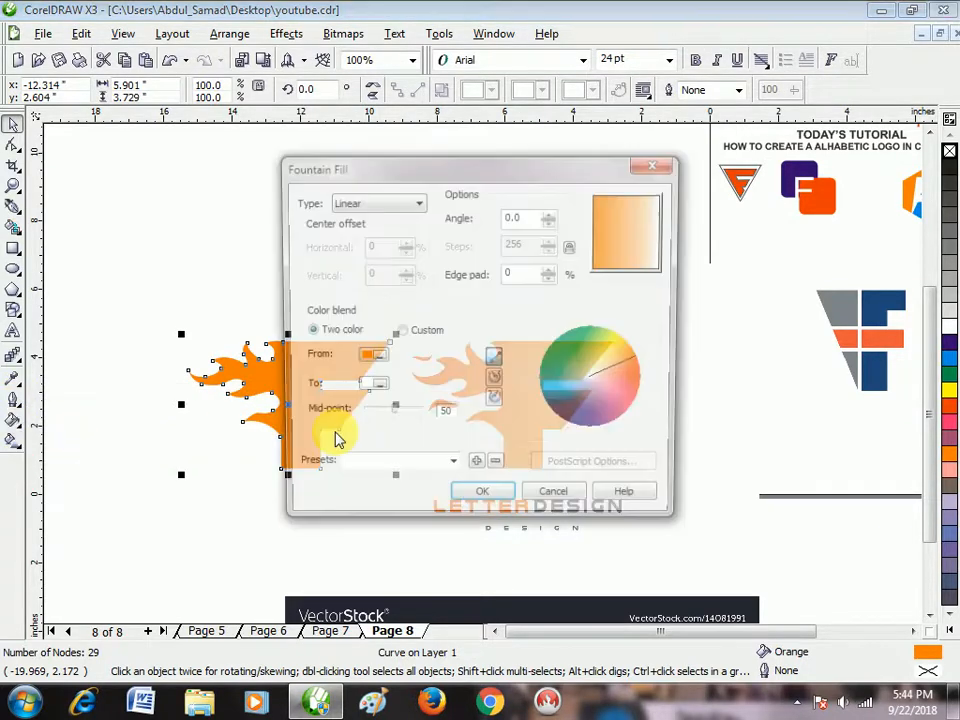
{"action": "left_click", "coordinate": [378, 397]}
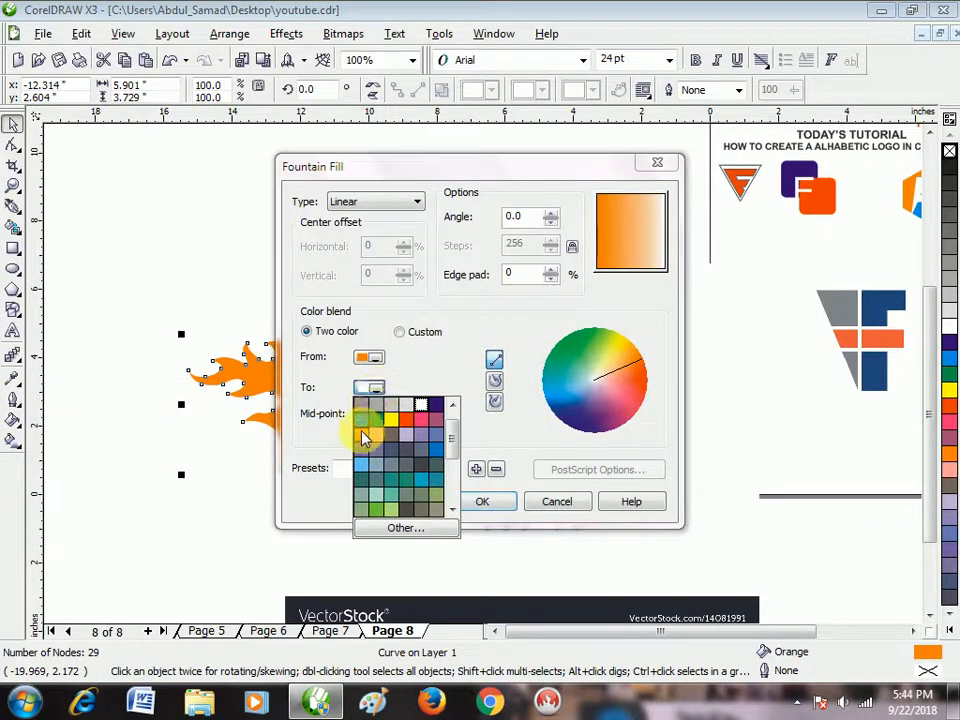
{"action": "left_click", "coordinate": [364, 432]}
Step: Choose Autumn Orange as the start color of the fountain fill
{"action": "left_click", "coordinate": [376, 364]}
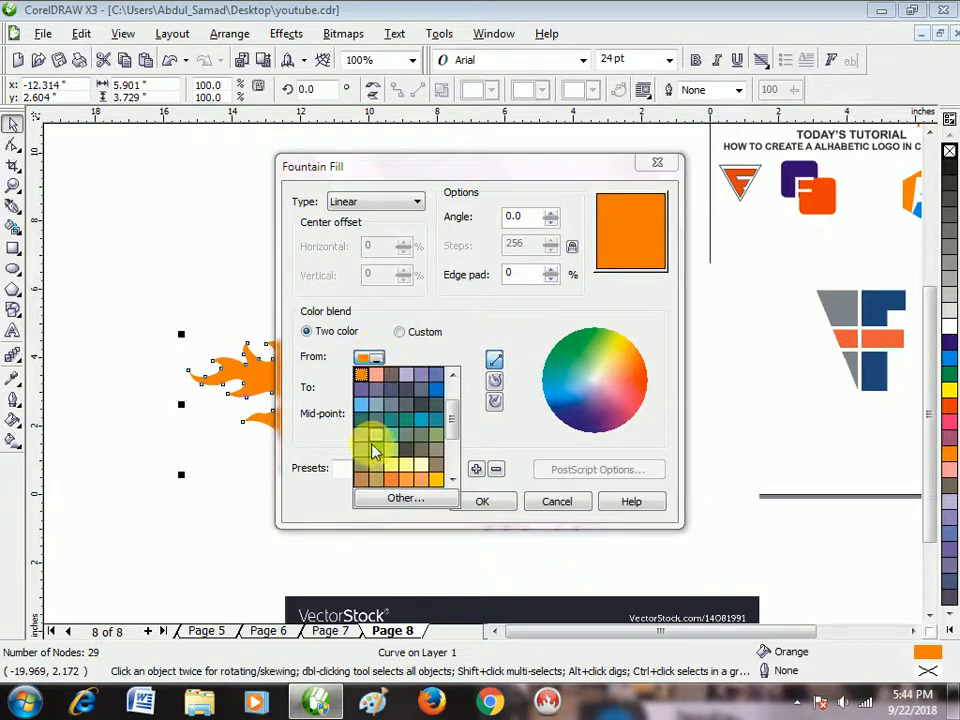
{"action": "left_click", "coordinate": [392, 487]}
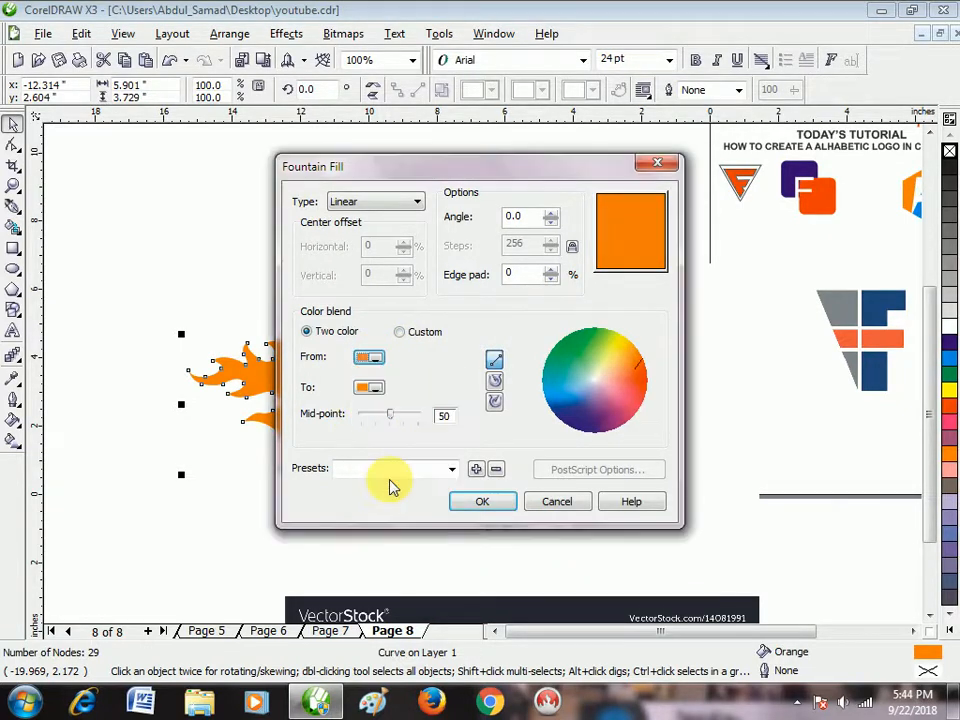
{"action": "left_click", "coordinate": [375, 362]}
{"action": "left_click", "coordinate": [398, 400]}
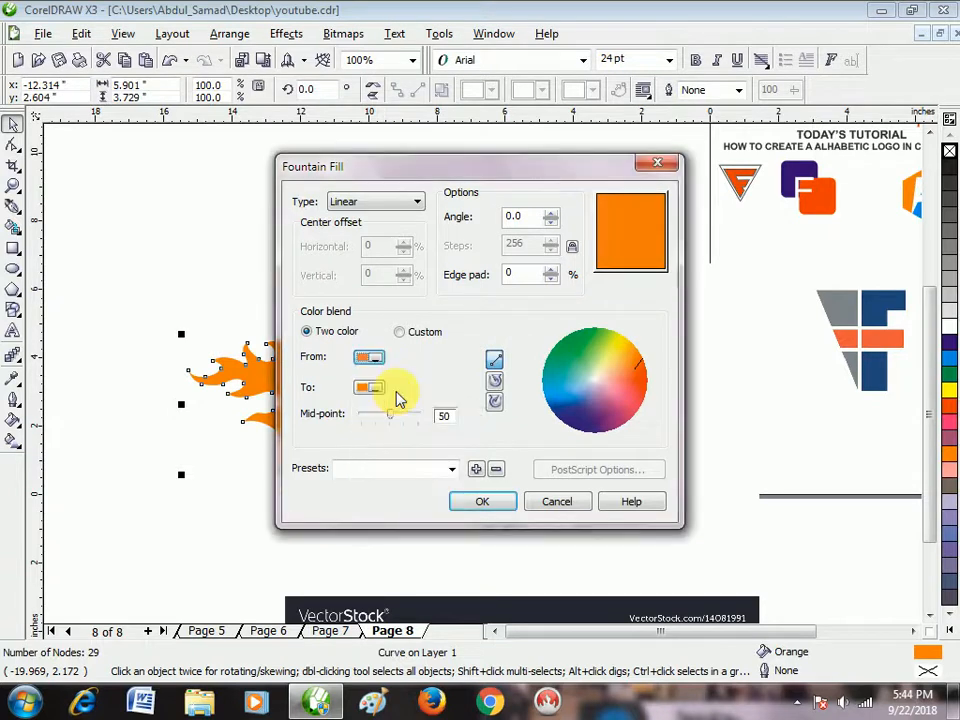
Step: Mix a deeper red-orange start color with magenta 90 and yellow 96, and apply the fountain fill to the F
{"action": "left_click", "coordinate": [378, 366]}
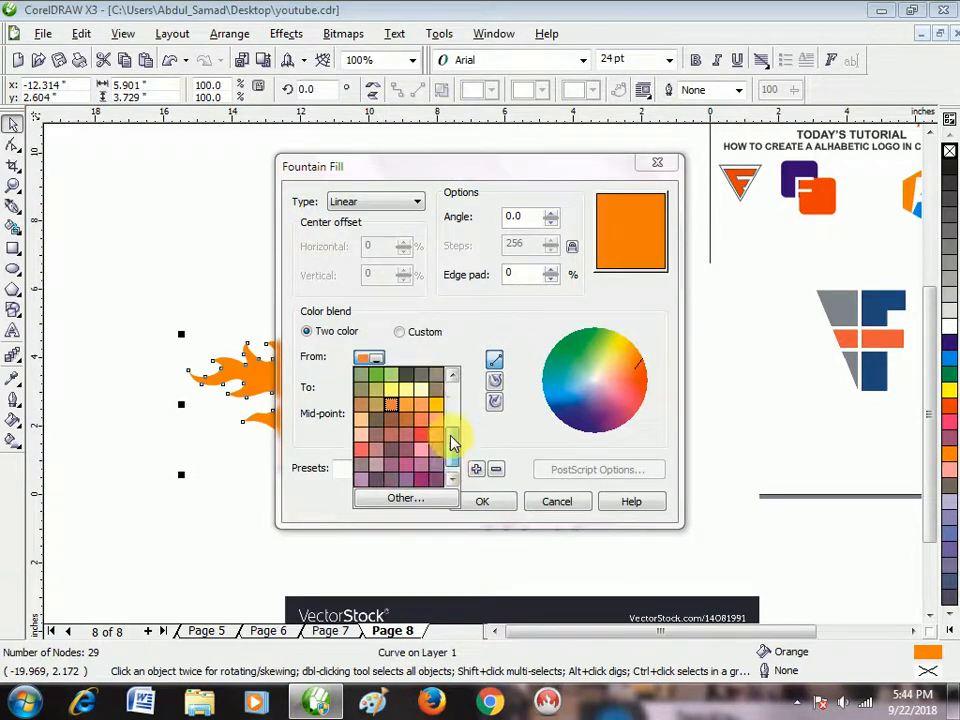
{"action": "left_click", "coordinate": [424, 498]}
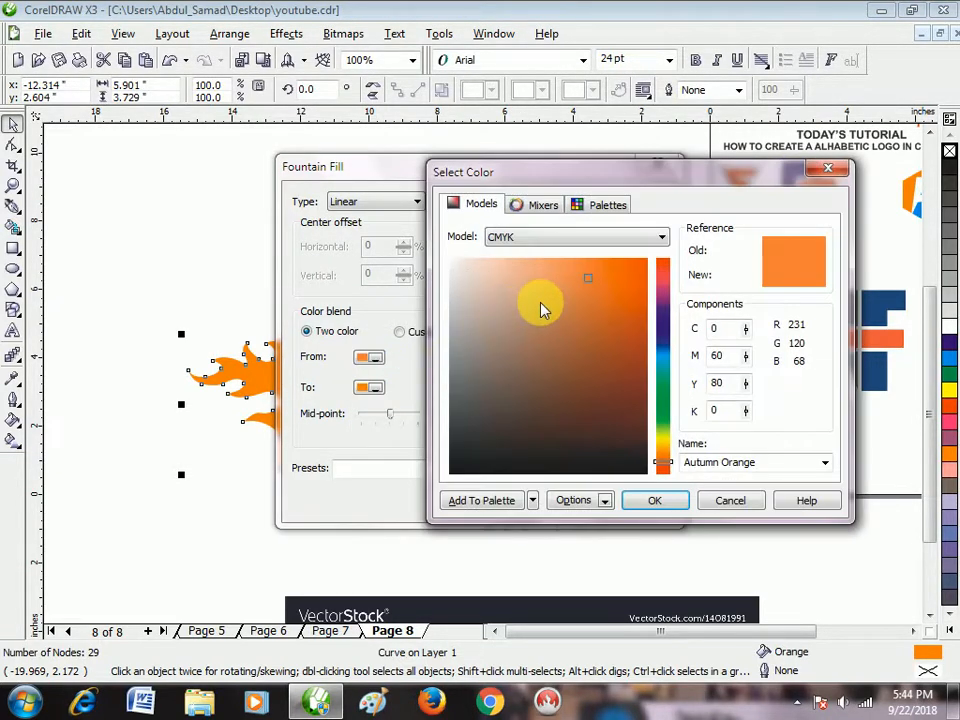
{"action": "left_click", "coordinate": [634, 290]}
{"action": "left_click", "coordinate": [645, 272]}
{"action": "left_click", "coordinate": [656, 505]}
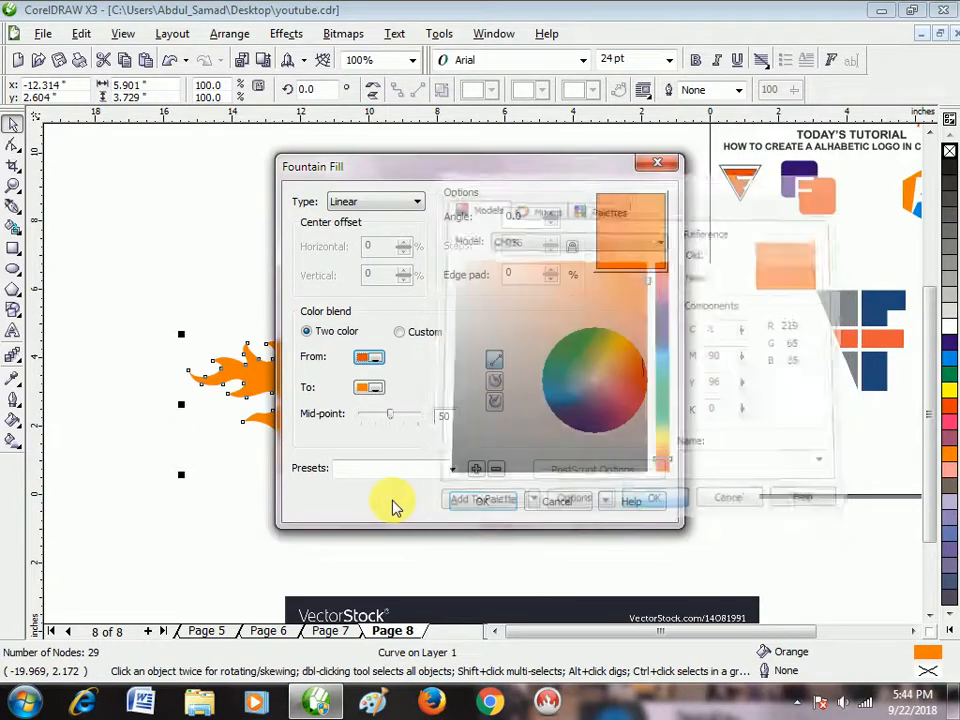
{"action": "left_click", "coordinate": [461, 505]}
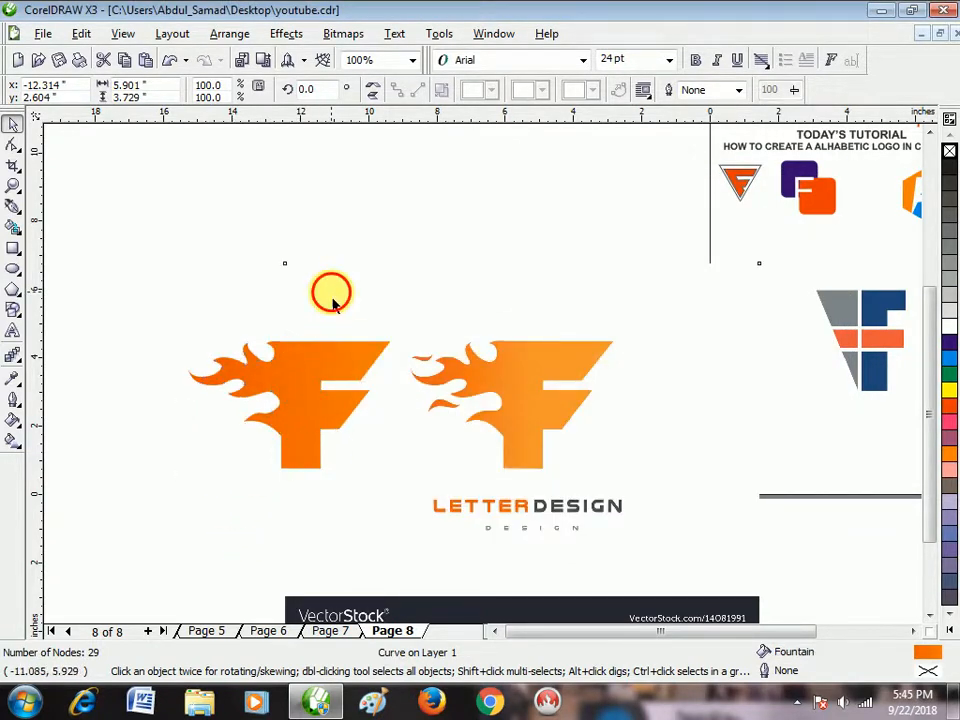
Step: Move the gradient-filled flaming F onto the page beside the striped F logos and scale it down
{"action": "left_click", "coordinate": [484, 386]}
{"action": "scroll", "coordinate": [486, 360], "scroll_direction": "up", "scroll_amount": 1}
{"action": "left_click", "coordinate": [606, 281]}
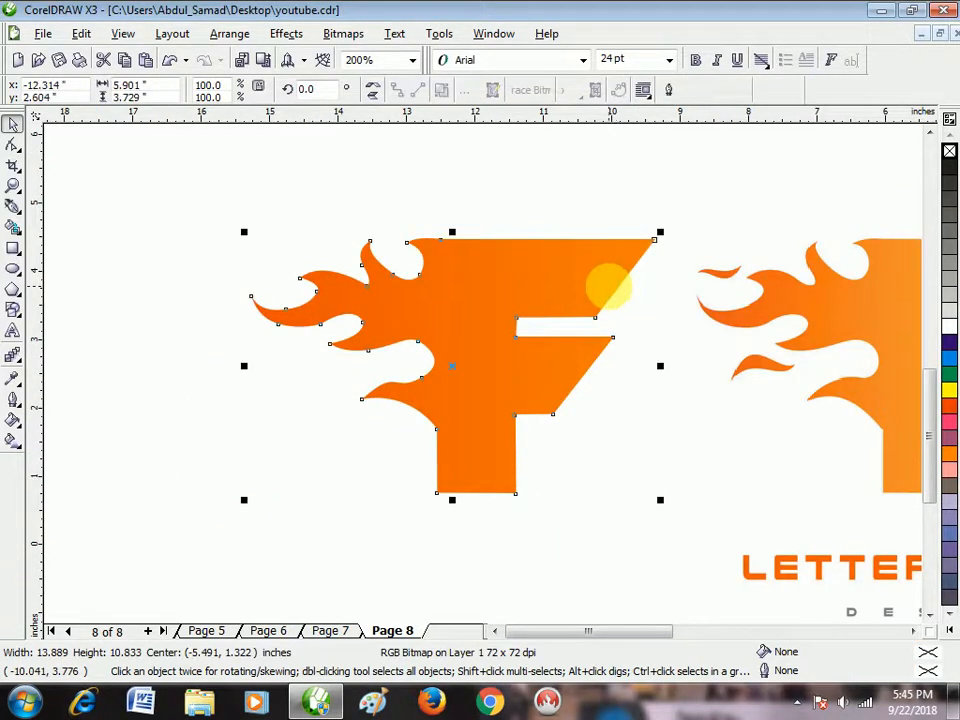
{"action": "scroll", "coordinate": [521, 364], "scroll_direction": "down", "scroll_amount": 2}
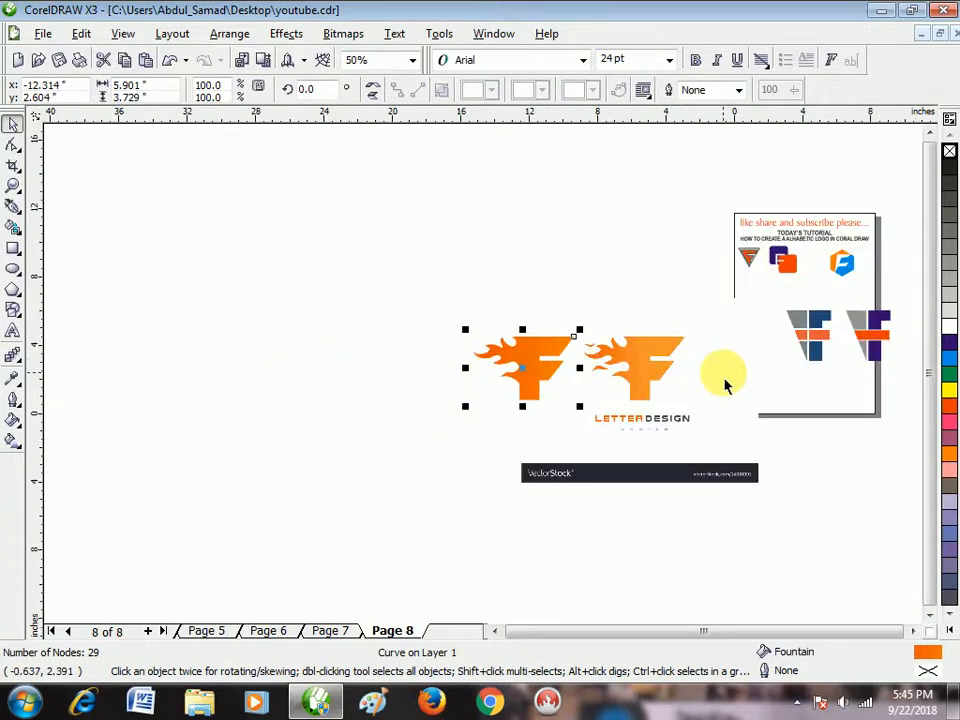
{"action": "scroll", "coordinate": [724, 381], "scroll_direction": "up", "scroll_amount": 1}
{"action": "scroll", "coordinate": [485, 388], "scroll_direction": "down", "scroll_amount": 1}
{"action": "left_click_drag", "start_coordinate": [372, 345], "coordinate": [592, 322]}
{"action": "scroll", "coordinate": [496, 388], "scroll_direction": "up", "scroll_amount": 1}
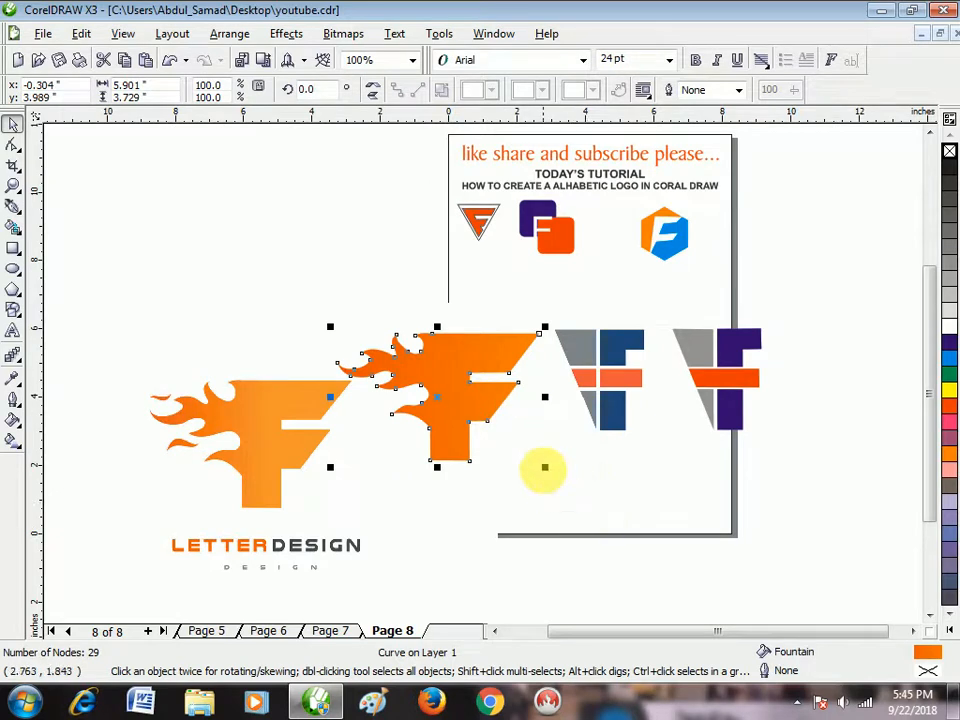
{"action": "left_click_drag", "start_coordinate": [546, 465], "coordinate": [456, 395]}
{"action": "left_click_drag", "start_coordinate": [401, 364], "coordinate": [508, 392]}
Step: Delete the striped F's reference bitmap and enlarge the flaming F to about 4.55 inches wide in the freed space
{"action": "left_click_drag", "start_coordinate": [538, 296], "coordinate": [678, 455]}
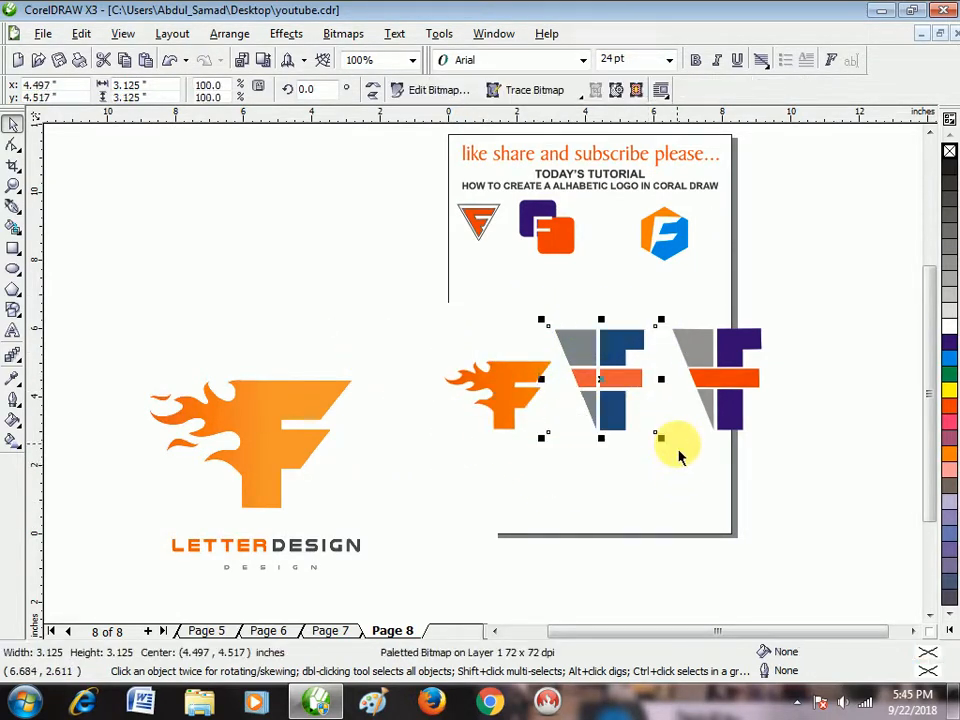
{"action": "key", "text": "Delete"}
{"action": "left_click_drag", "start_coordinate": [530, 395], "coordinate": [515, 356]}
{"action": "left_click_drag", "start_coordinate": [556, 396], "coordinate": [602, 429]}
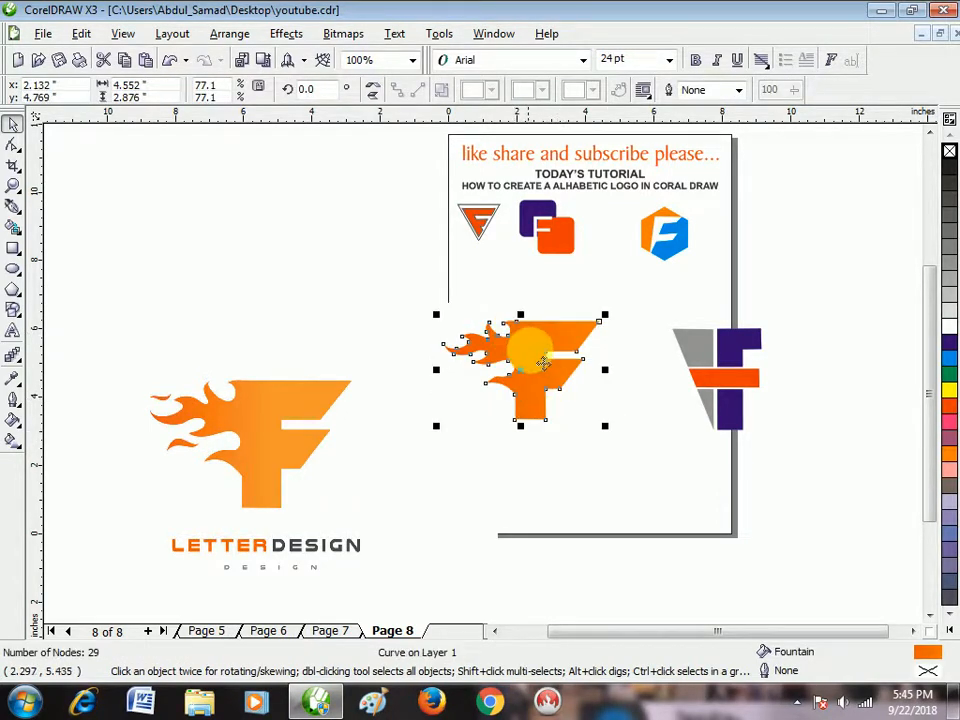
{"action": "left_click_drag", "start_coordinate": [521, 349], "coordinate": [574, 358]}
{"action": "left_click", "coordinate": [563, 285]}
Step: Move all three parts of the striped vector F left so the logo sits inside the page edge
{"action": "left_click_drag", "start_coordinate": [654, 302], "coordinate": [827, 484]}
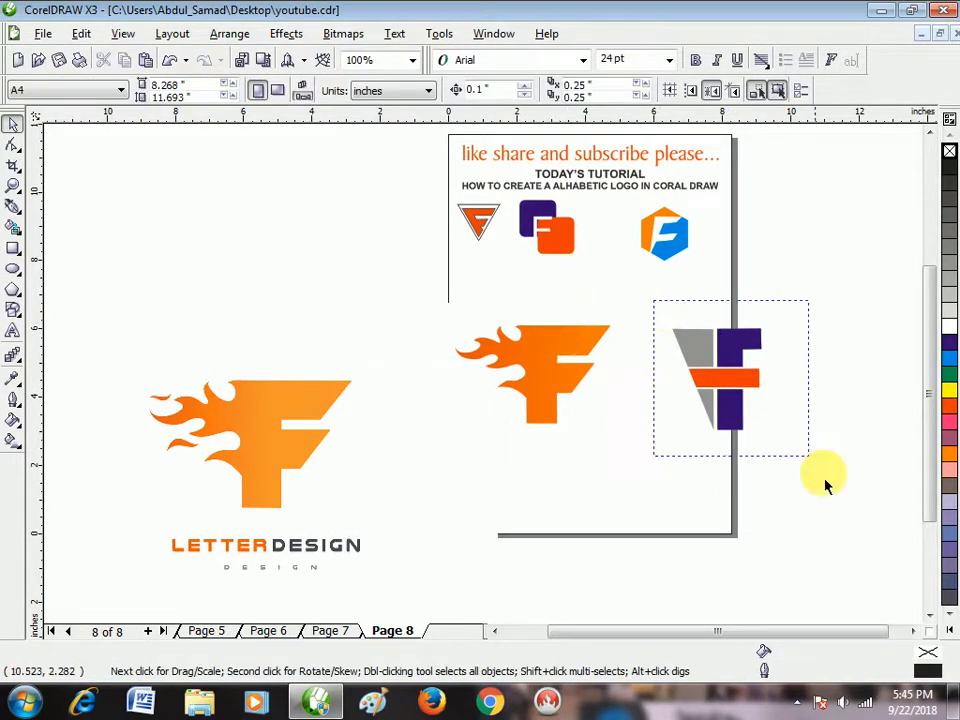
{"action": "left_click_drag", "start_coordinate": [728, 373], "coordinate": [690, 384]}
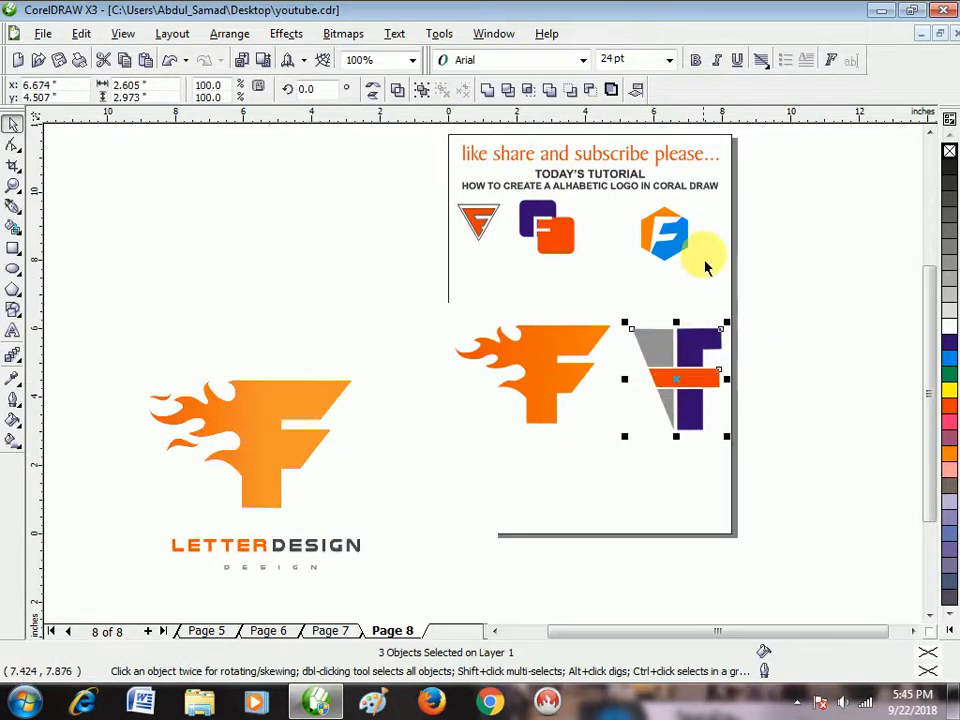
{"action": "left_click", "coordinate": [643, 341]}
{"action": "scroll", "coordinate": [484, 371], "scroll_direction": "down", "scroll_amount": 3}
{"action": "scroll", "coordinate": [489, 386], "scroll_direction": "up", "scroll_amount": 3}
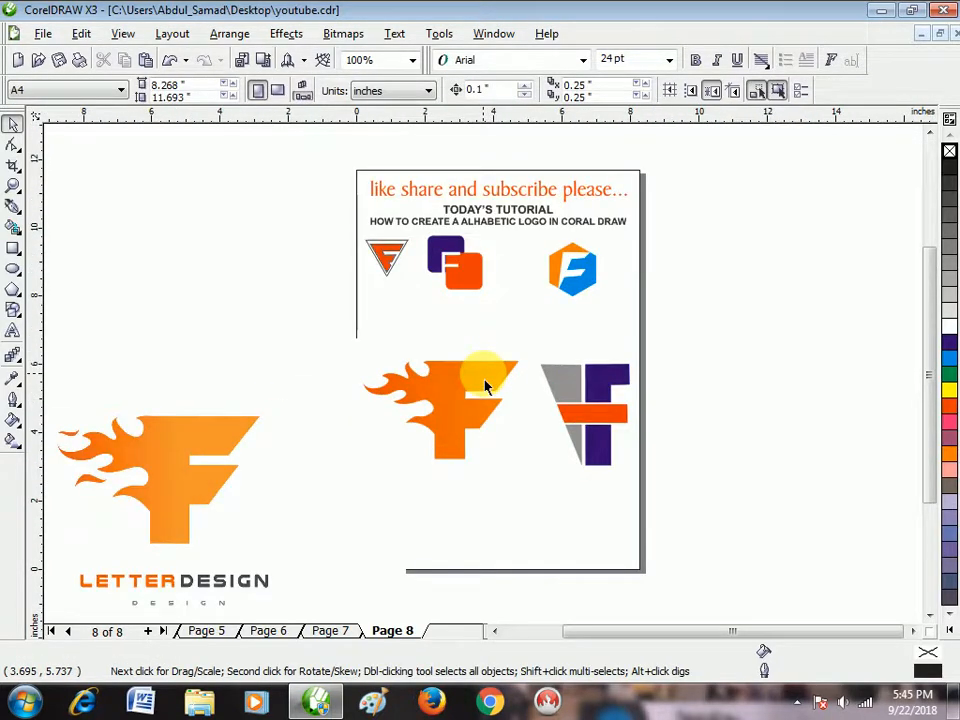
Step: Delete the flaming F reference bitmap lying beside the page
{"action": "scroll", "coordinate": [413, 443], "scroll_direction": "down", "scroll_amount": 1}
{"action": "left_click", "coordinate": [310, 450]}
{"action": "key", "text": "Delete"}
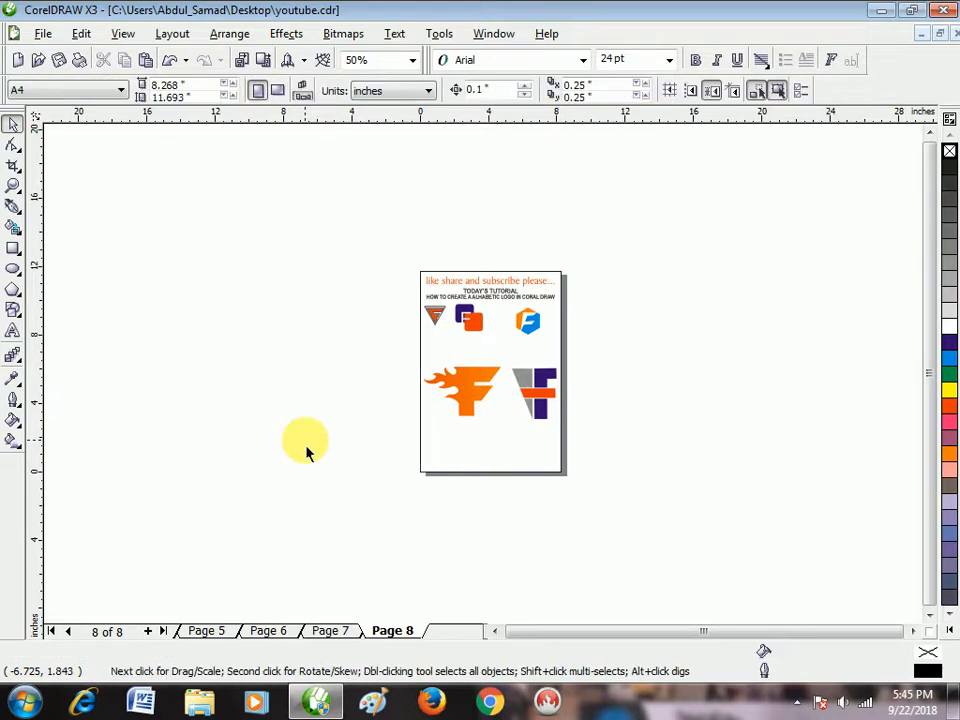
{"action": "scroll", "coordinate": [490, 380], "scroll_direction": "up", "scroll_amount": 1}
{"action": "scroll", "coordinate": [484, 384], "scroll_direction": "up", "scroll_amount": 1}
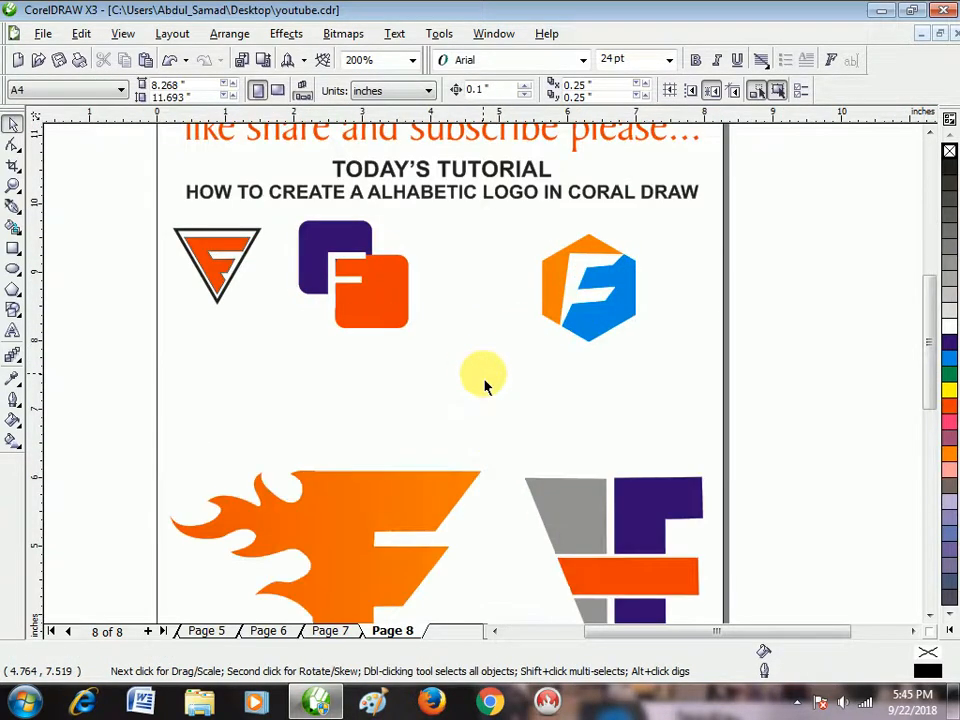
{"action": "scroll", "coordinate": [484, 384], "scroll_direction": "down", "scroll_amount": 1}
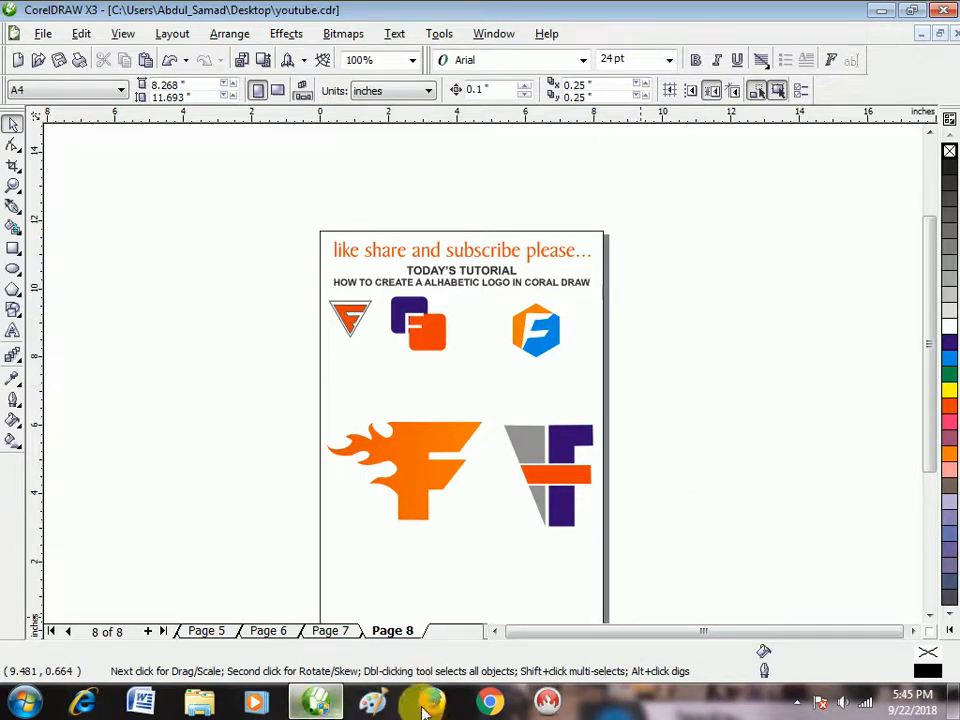
{"action": "mouse_move", "coordinate": [317, 710]}
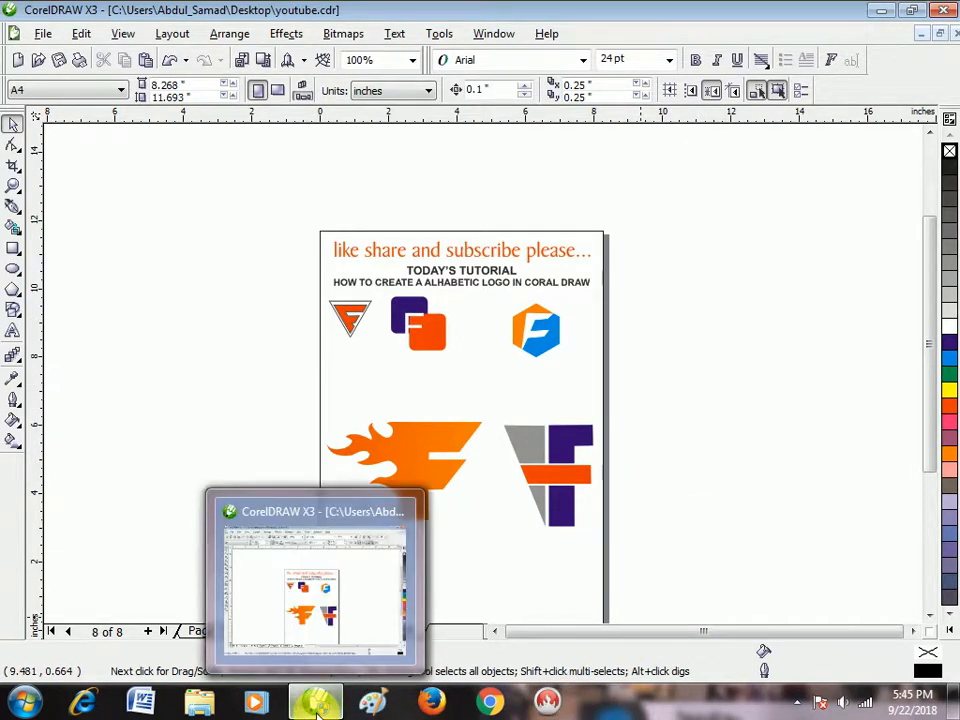
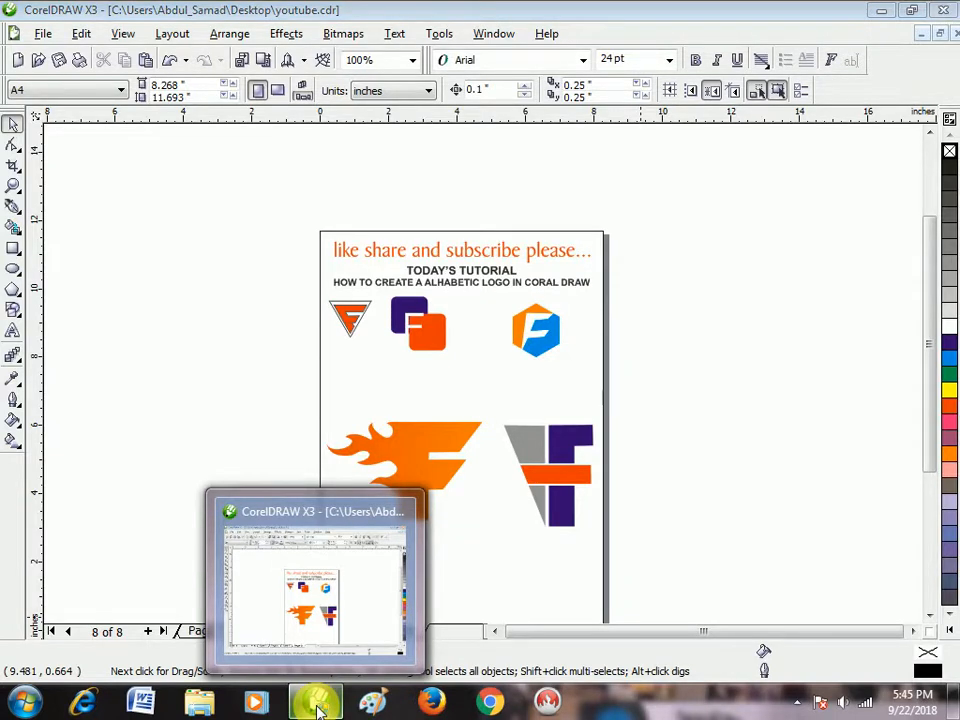
{"action": "left_click", "coordinate": [318, 706]}
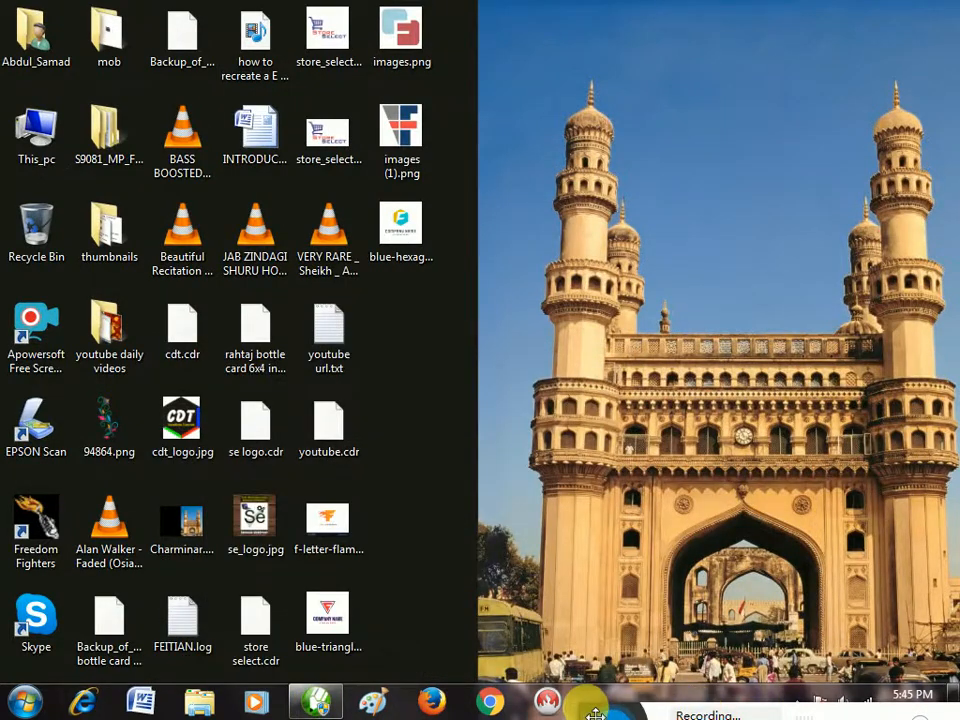
{"action": "left_click_drag", "start_coordinate": [595, 712], "coordinate": [544, 647]}
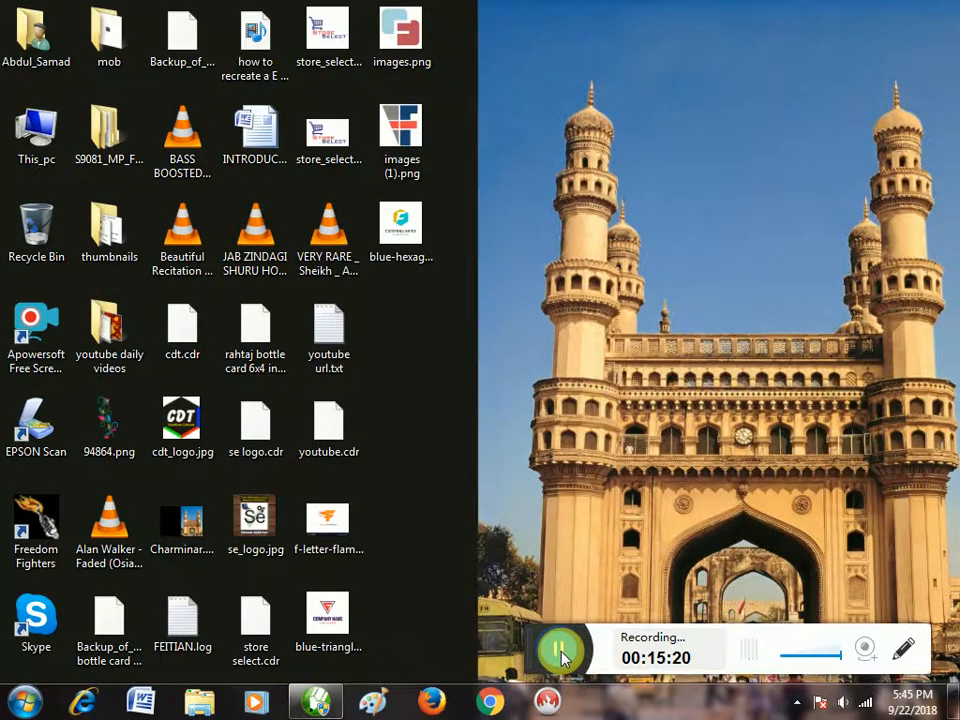